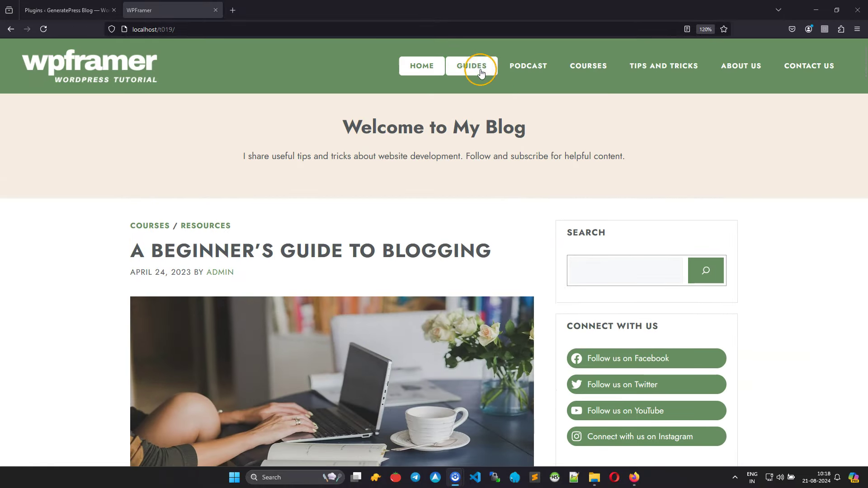
Step: Examine the demo blog's Guides category and its "A Beginner's Guide to Affiliate Marketing" post, and return to the home page
click(480, 68)
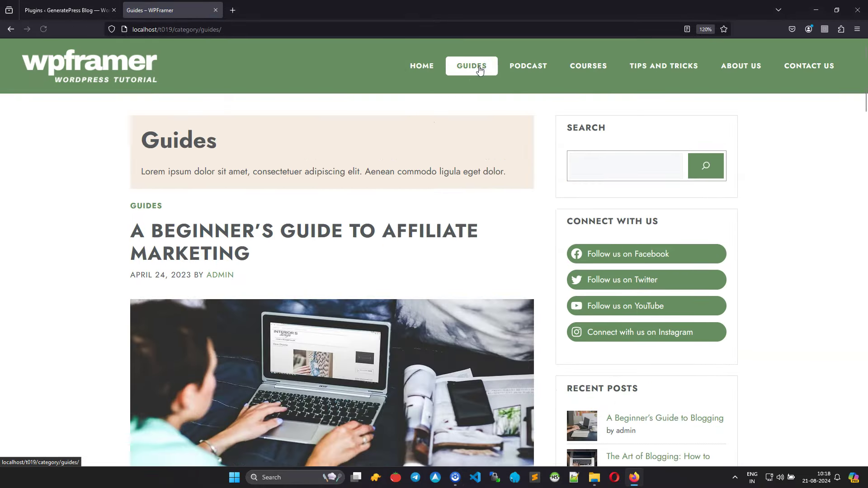
scroll(467, 178, down, 8)
scroll(464, 176, up, 1)
click(208, 279)
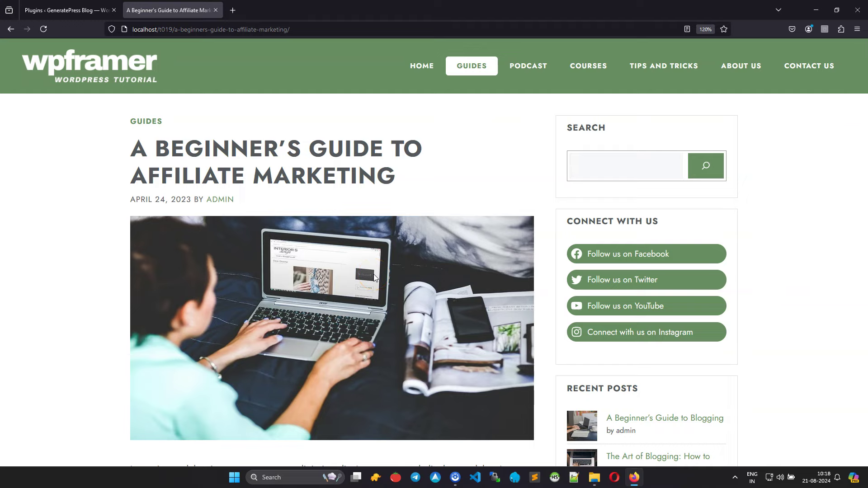
scroll(374, 277, down, 15)
scroll(375, 278, down, 2)
scroll(374, 277, up, 15)
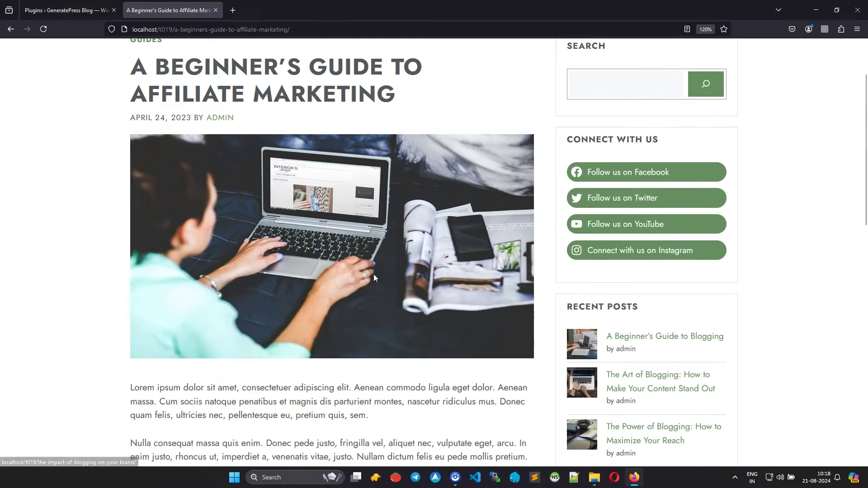
scroll(373, 277, up, 3)
click(415, 69)
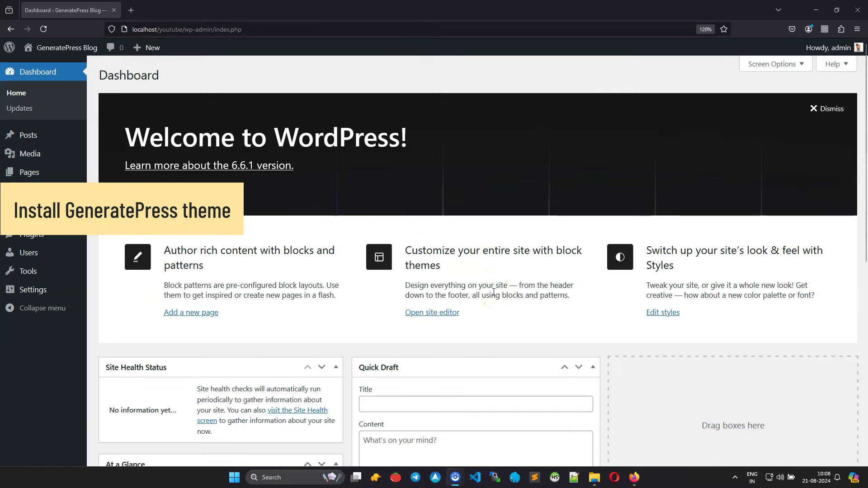
Step: Find the GeneratePress theme in the theme directory, install it and activate it
mouse_move(37, 224)
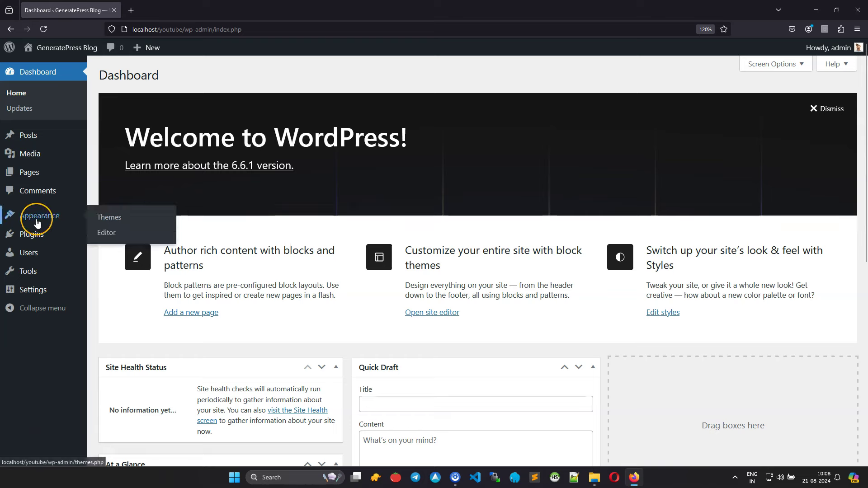
click(108, 218)
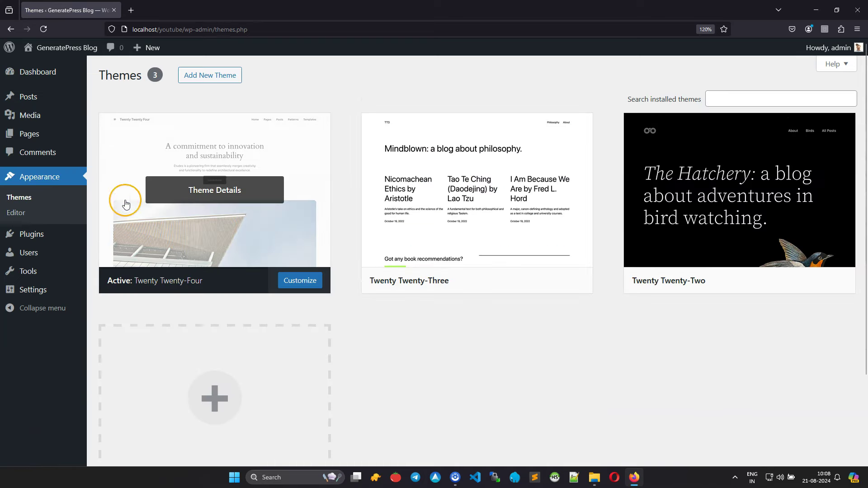
click(211, 76)
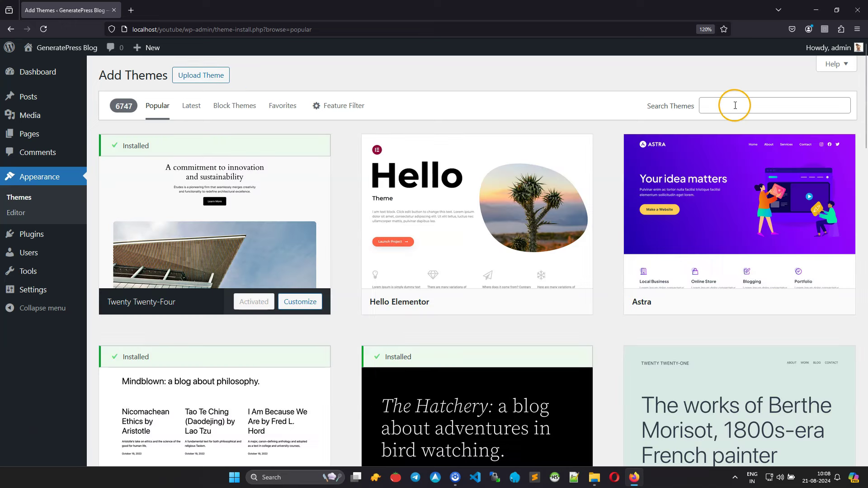
click(734, 105)
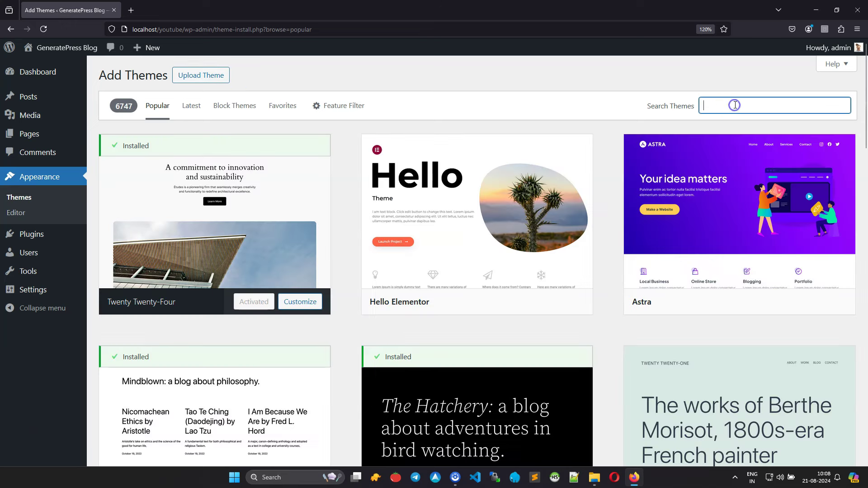
text(generatepress)
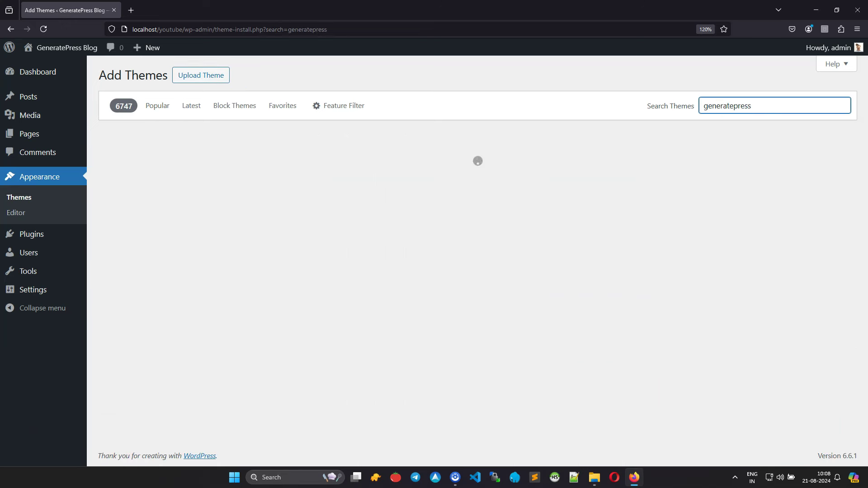
mouse_move(277, 242)
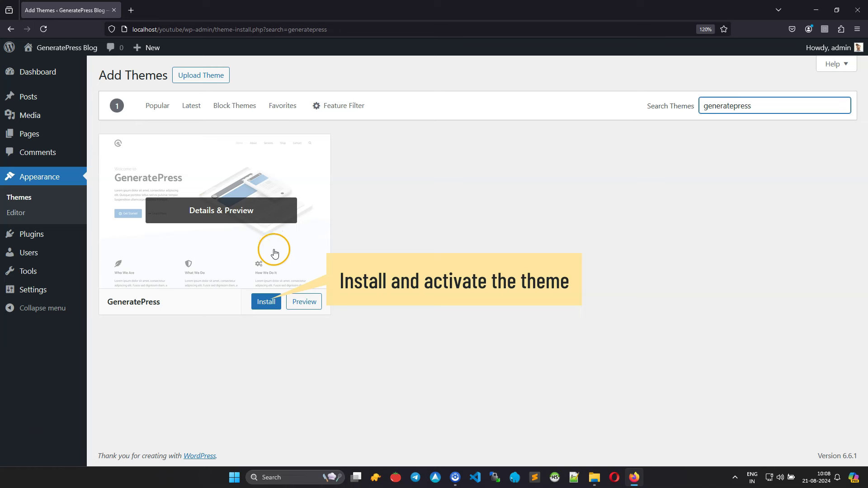
click(265, 303)
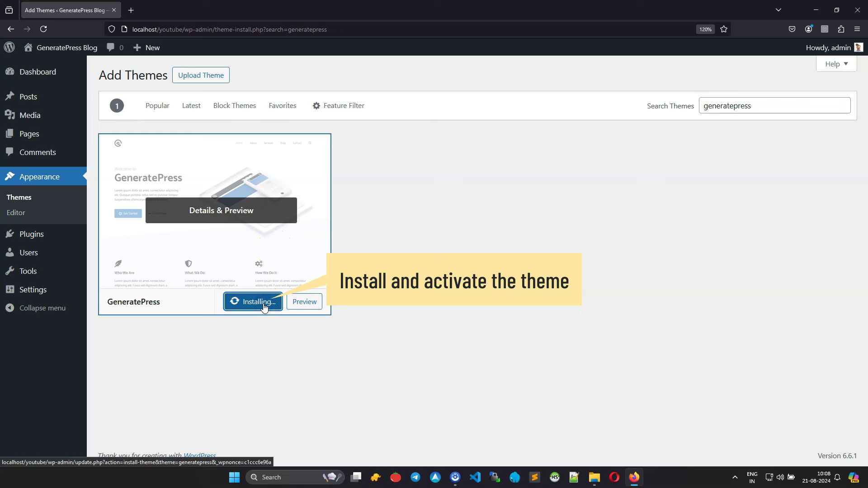
click(248, 305)
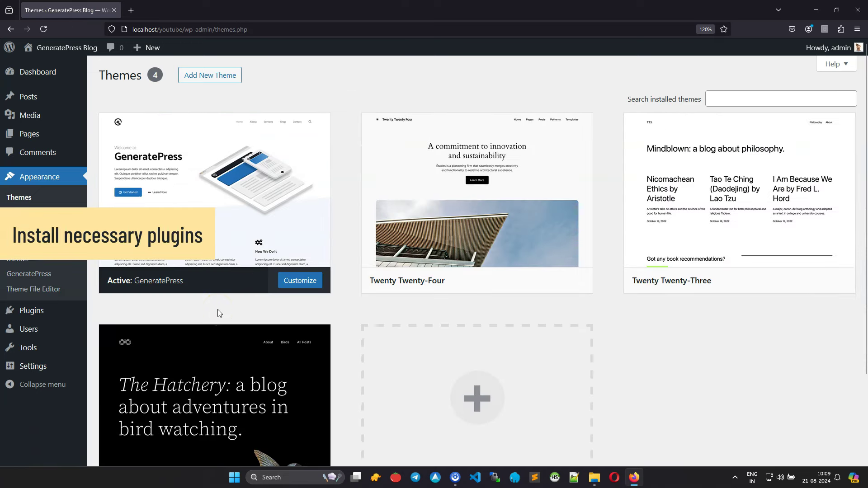
Step: Search the plugin directory for "code snippet" and install the Code Snippets plugin
mouse_move(33, 311)
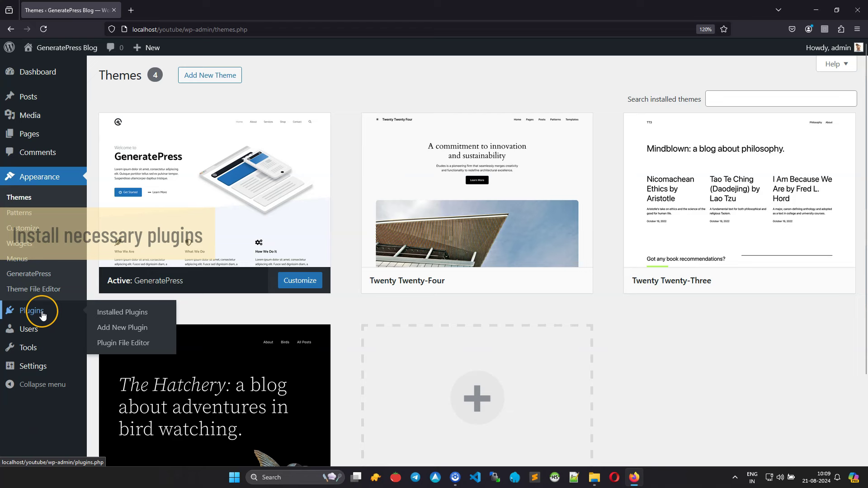
click(117, 329)
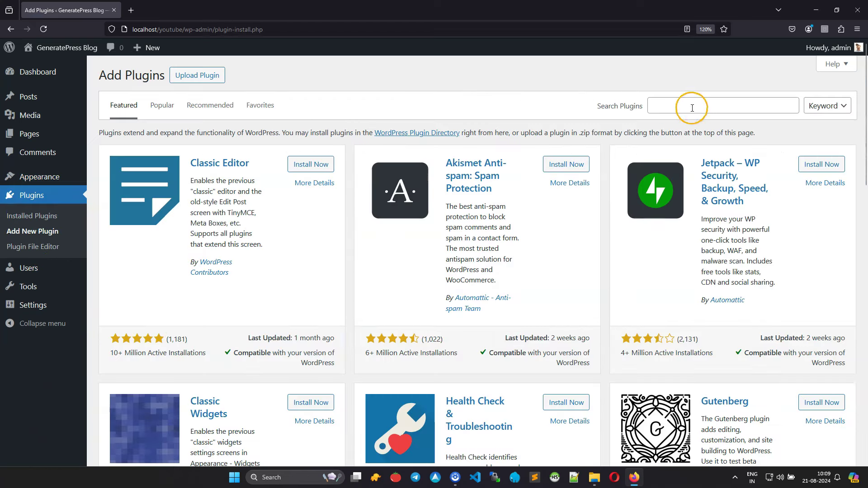
click(692, 108)
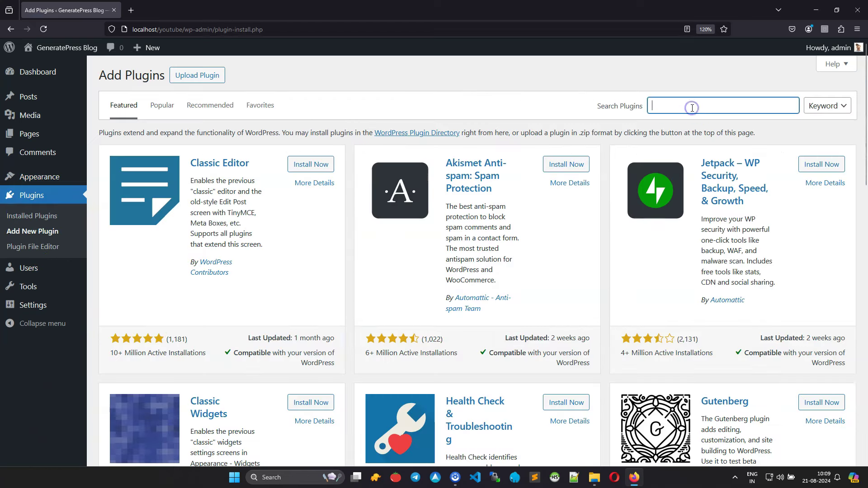
text(code snippet)
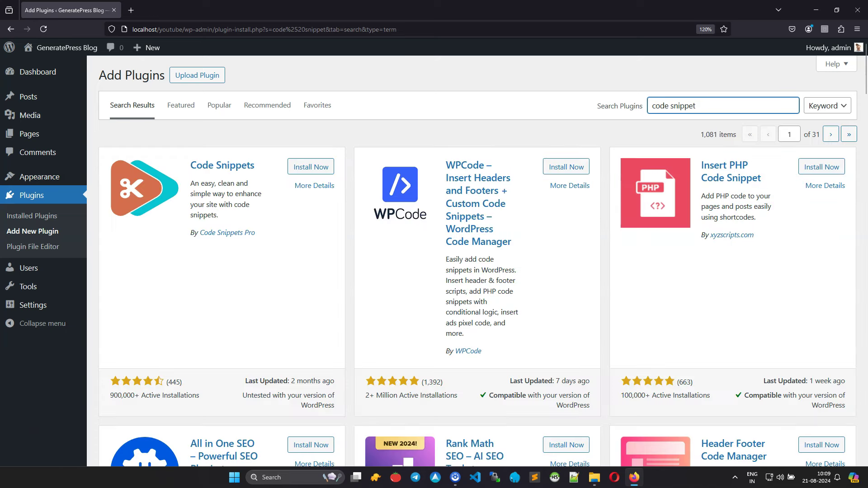
click(312, 169)
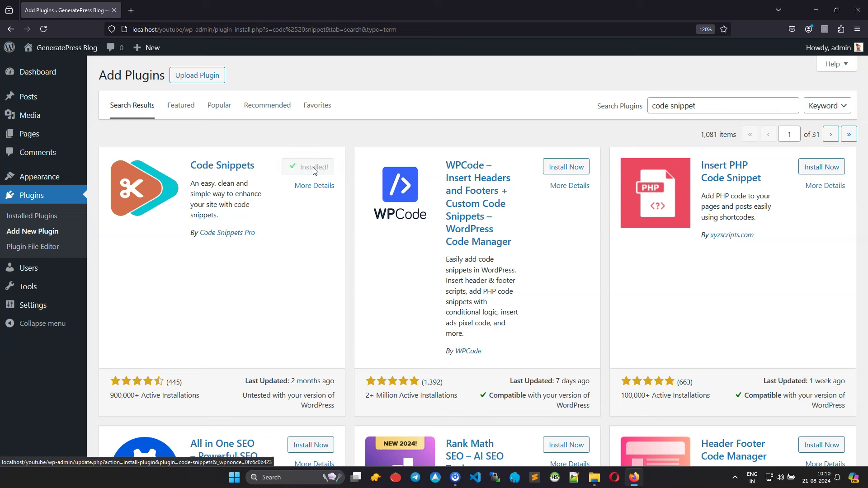
Step: Search the plugin directory for "wpforms" and install the WPForms form builder plugin
triple_click(678, 104)
text(wpforms)
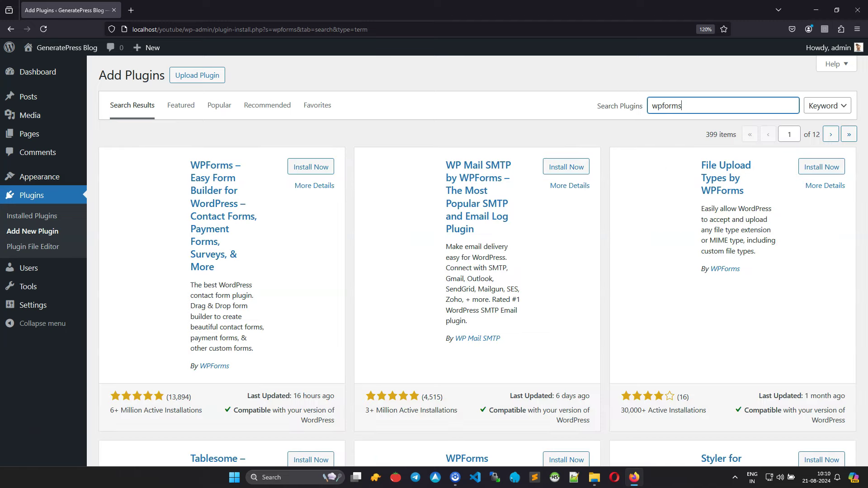
click(314, 167)
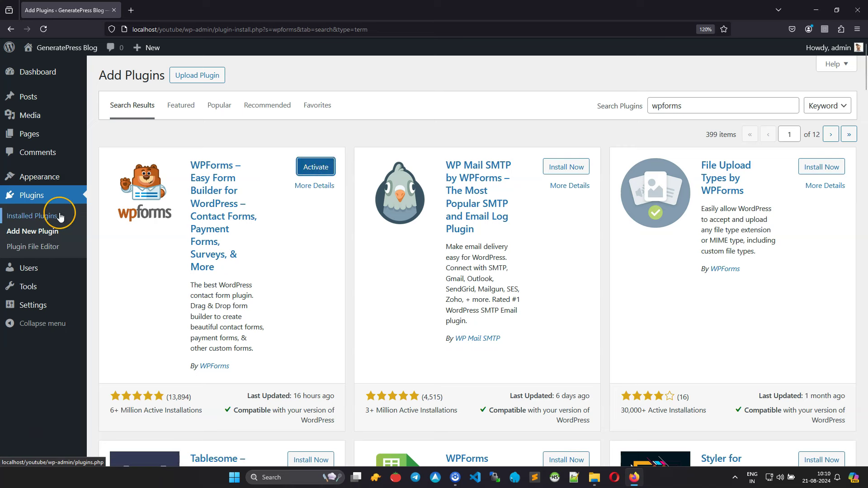
Step: Activate all installed plugins, Code Snippets and WPForms Lite, with one bulk action
click(54, 217)
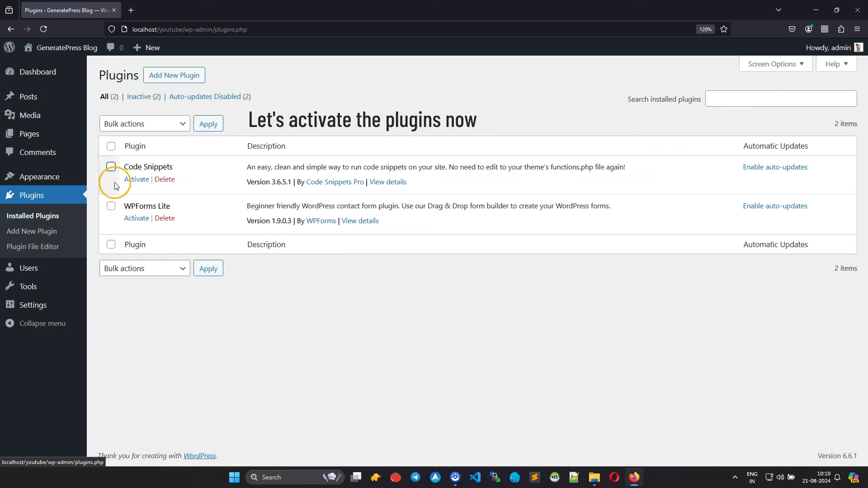
click(111, 147)
click(135, 123)
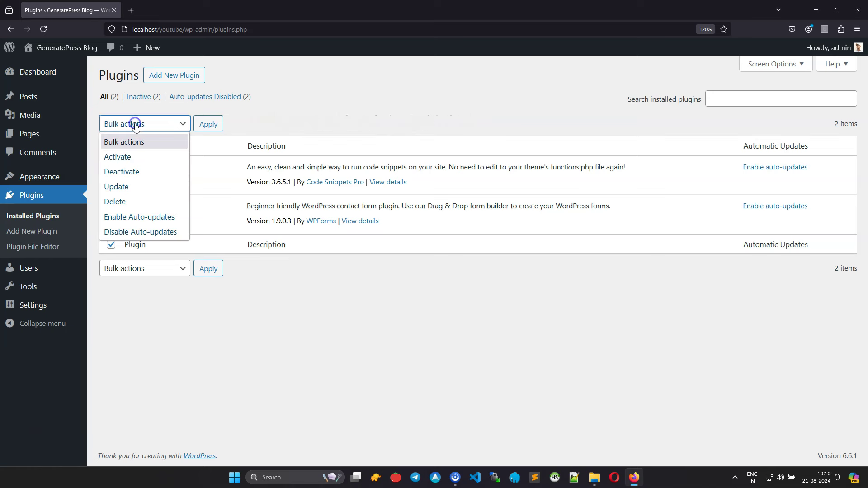
click(133, 158)
click(209, 126)
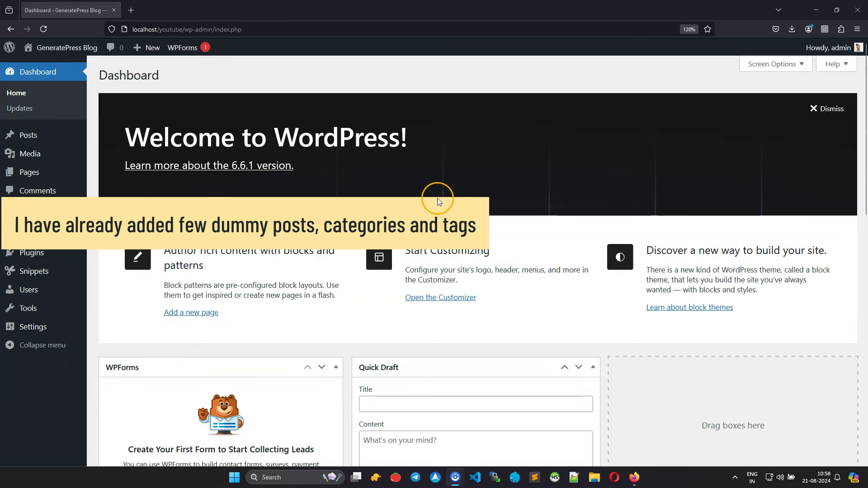
Step: Review the site's existing posts, its categories and its tags in the admin area
mouse_move(28, 136)
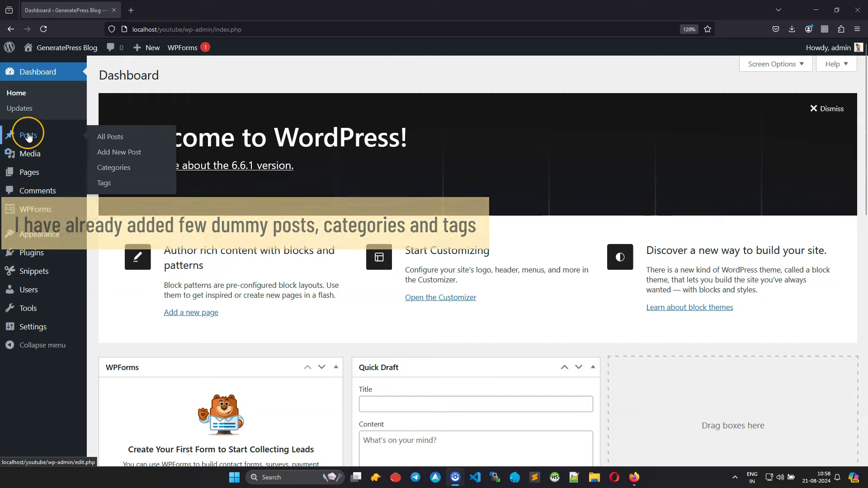
click(109, 137)
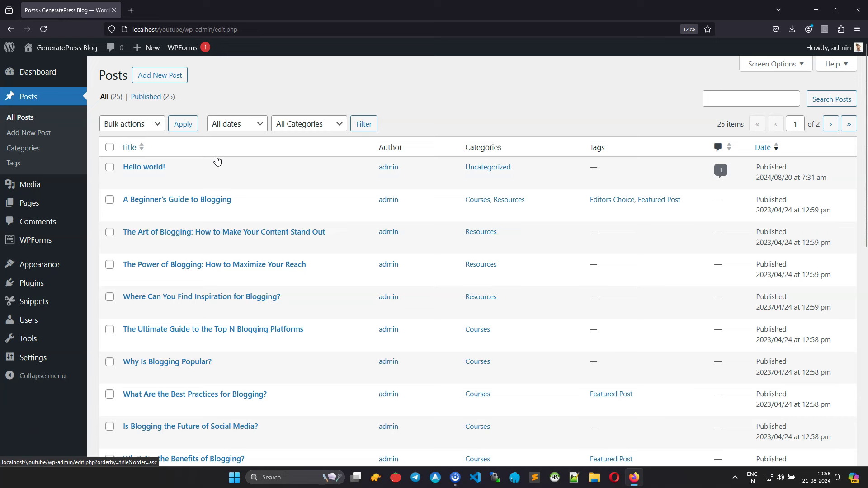
click(23, 151)
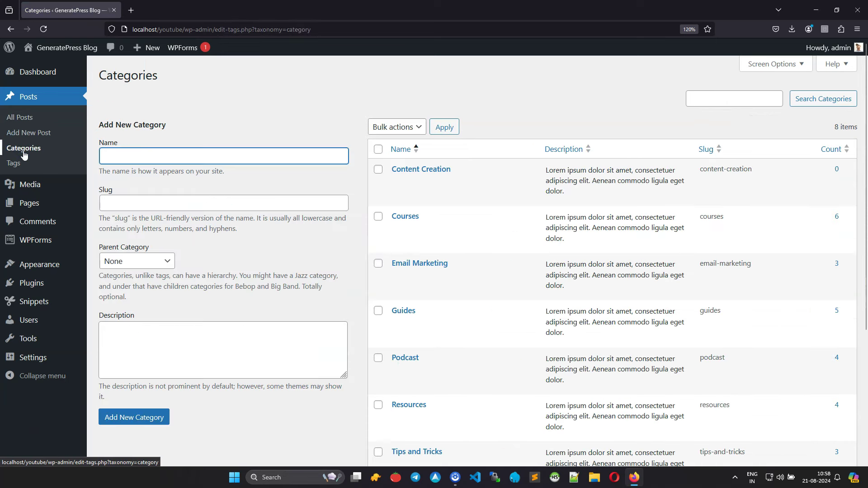
click(16, 165)
click(167, 147)
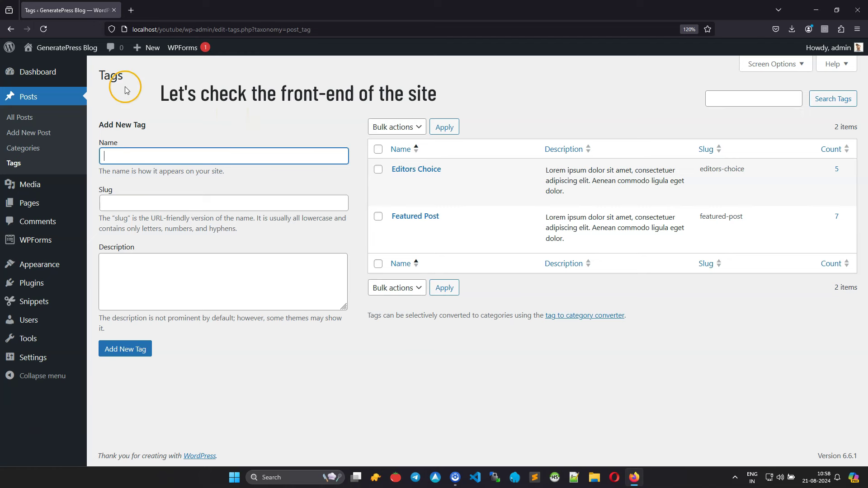
Step: Open the site's front end in a new browser tab and look through the home page's layout and posts
mouse_move(64, 48)
middle_click(45, 66)
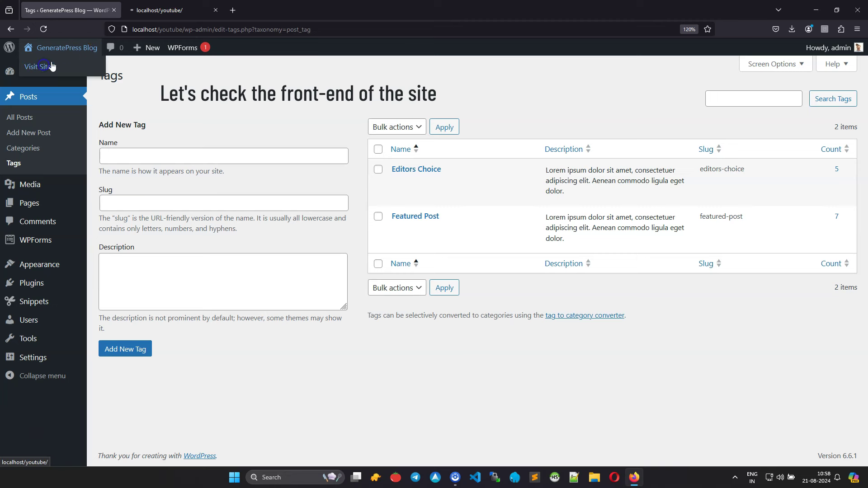
click(167, 13)
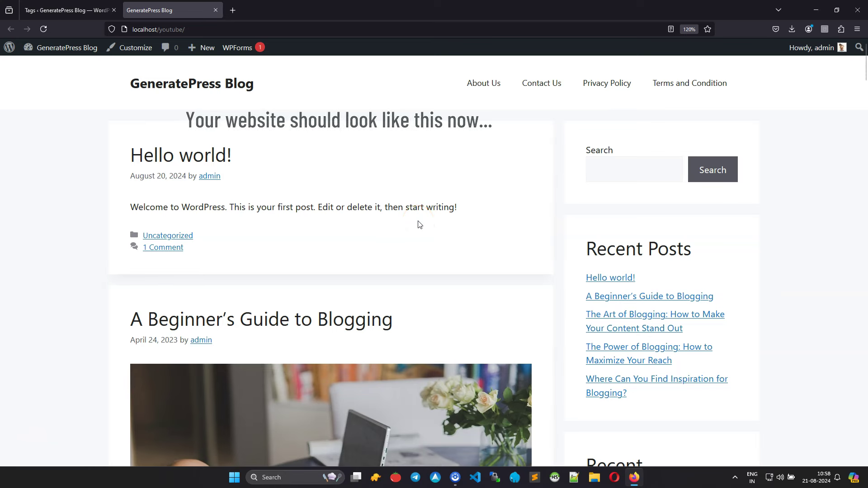
scroll(412, 220, down, 15)
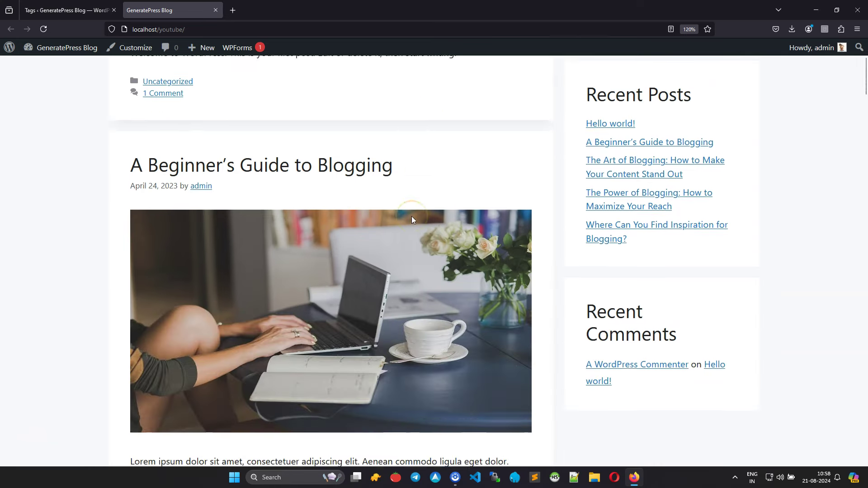
scroll(452, 216, down, 5)
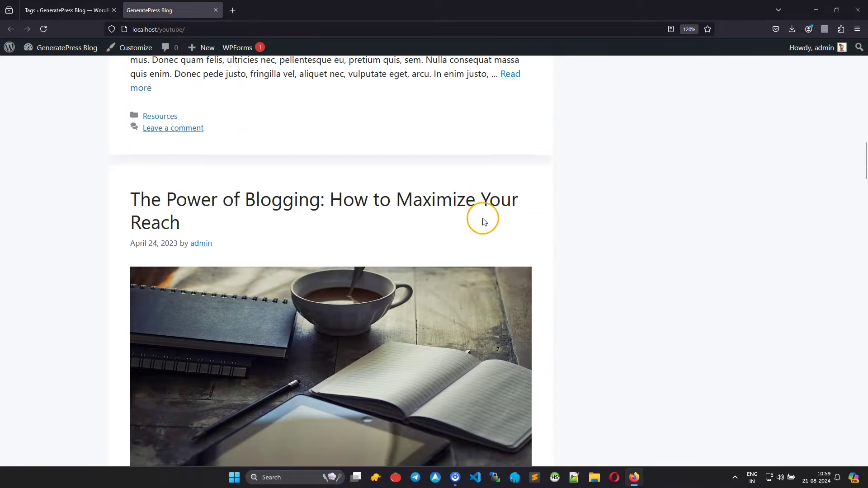
drag(863, 184, 865, 55)
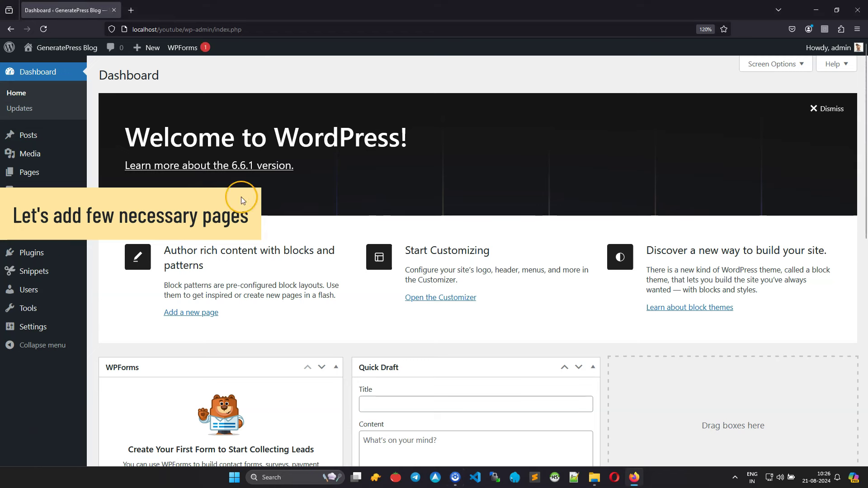
Step: Create a new page titled "About Us" and fill it with three "Nulla consequat massa quis enim" placeholder paragraphs
mouse_move(91, 175)
click(119, 192)
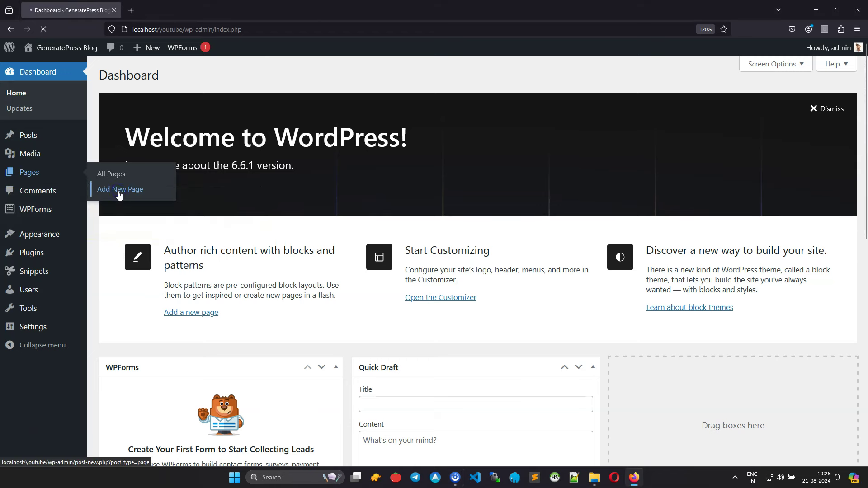
click(224, 150)
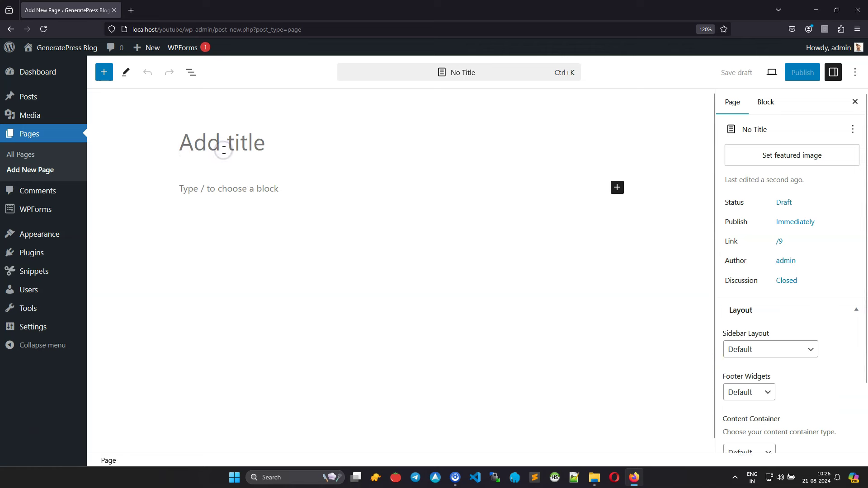
text(About Us)
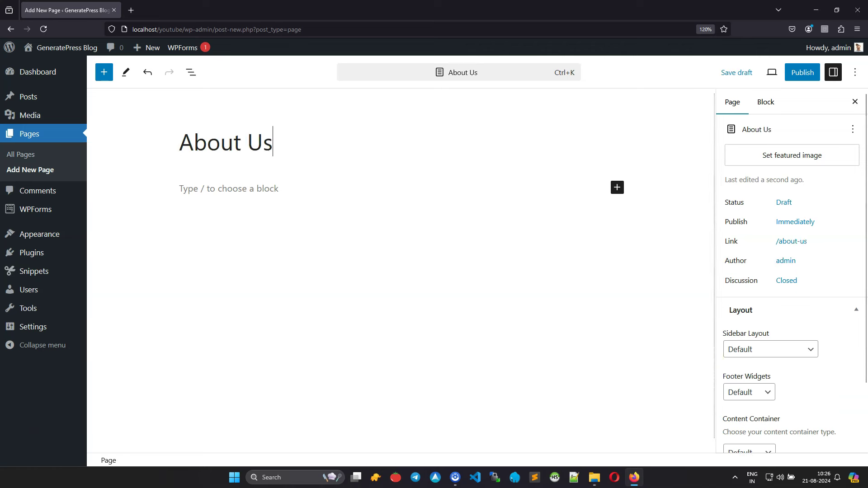
click(204, 193)
text(Nulla consequat massa quis enim. Donec pede justo, fringilla vel, aliquet nec, vulputate eget, arcu. In enim justo, rhoncus ut, imperdiet a, venenatis vitae, justo. Nullam dictum felis eu pede mollis pretium. Integer tincidunt. Cras dapibus.  Nulla consequat massa quis enim. Donec pede justo, fringilla vel, aliquet nec, vulputate eget, arcu. In enim justo, rhoncus ut, imperdiet a, venenatis vitae, justo. Nullam dictum felis eu pede mollis pretium. Integer tincidunt. Cras dapibus.  Nulla consequat massa quis enim. Donec pede justo, fringilla vel, aliquet nec, vulputate eget, arcu. In enim justo, rhoncus ut, imperdiet a, venenatis vitae, justo. Nullam dictum felis eu pede mollis pretium. Integer tincidunt. Cras dapibus.)
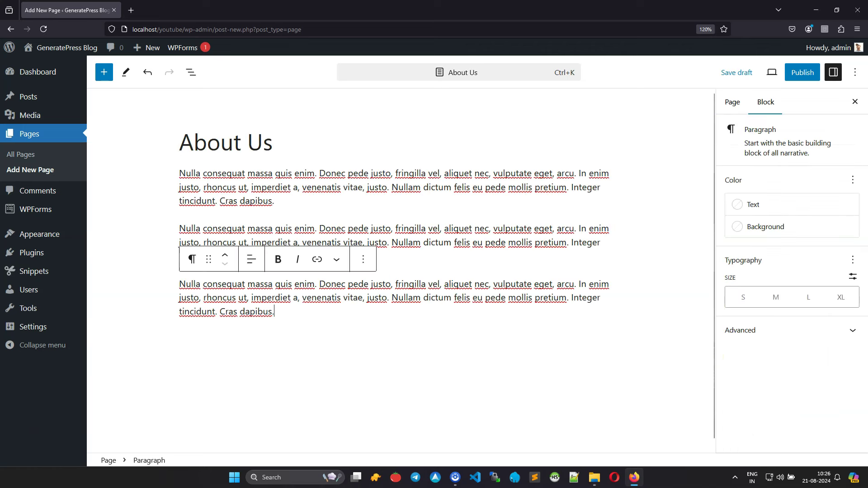
Step: Extend the About Us page with more "Nulla consequat massa quis enim" placeholder paragraphs and publish it
key(Return)
text(Nulla consequat massa quis enim. Donec pede justo, fringilla vel, aliquet nec, vulputate eget, arcu. In enim justo, rhoncus ut, imperdiet a, venenatis vitae, justo. Nullam dictum felis eu pede mollis pretium. Integer tincidunt. Cras dapibus.  Nulla consequat massa quis enim. Donec pede justo, fringilla vel, aliquet nec, vulputate eget, arcu. In enim justo, rhoncus ut, imperdiet a, venenatis vitae, justo. Nullam dictum felis eu pede mollis pretium. Integer tincidunt. Cras dapibus.  Nulla consequat massa quis enim. Donec pede justo, fringilla vel, aliquet nec, vulputate eget, arcu. In enim justo, rhoncus ut, imperdiet a, venenatis vitae, justo. Nullam dictum felis eu pede mollis pretium. Integer tincidunt. Cras dapibus.)
scroll(440, 112, up, 1)
scroll(440, 112, up, 1)
click(801, 72)
click(752, 74)
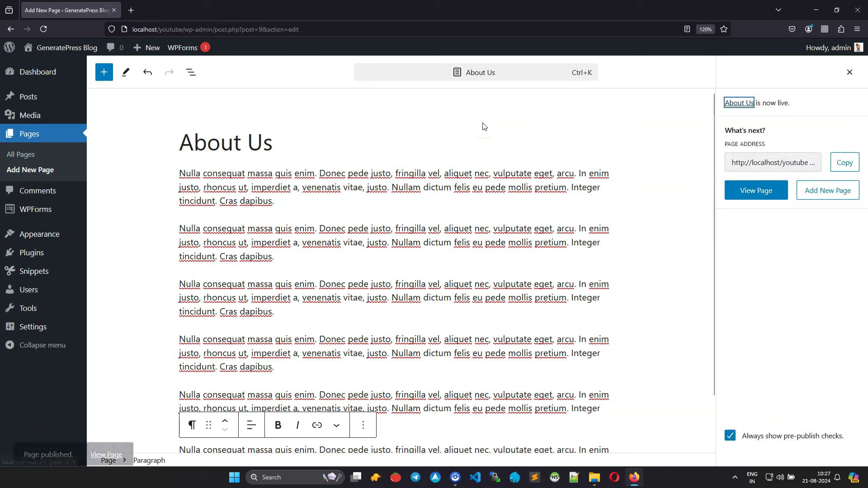
Step: Create a page titled "Contact Us" with three "Nulla consequat massa quis enim" placeholder paragraphs and publish it
click(50, 170)
click(258, 142)
text(Contac)
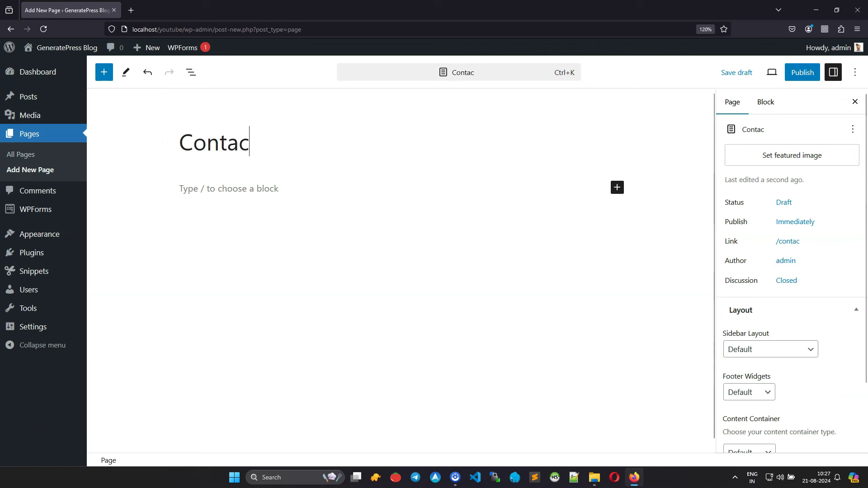
text(t Us)
click(228, 253)
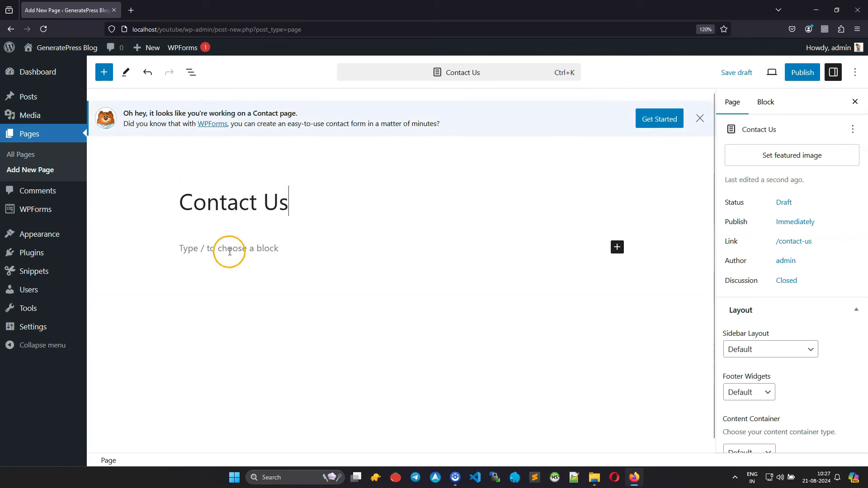
text(Nulla consequat massa quis enim. Donec pede justo, fringilla vel, aliquet nec, vulputate eget, arcu. In enim justo, rhoncus ut, imperdiet a, venenatis vitae, justo. Nullam dictum felis eu pede mollis pretium. Integer tincidunt. Cras dapibus.  Nulla consequat massa quis enim. Donec pede justo, fringilla vel, aliquet nec, vulputate eget, arcu. In enim justo, rhoncus ut, imperdiet a, venenatis vitae, justo. Nullam dictum felis eu pede mollis pretium. Integer tincidunt. Cras dapibus.  Nulla consequat massa quis enim. Donec pede justo, fringilla vel, aliquet nec, vulputate eget, arcu. In enim justo, rhoncus ut, imperdiet a, venenatis vitae, justo. Nullam dictum felis eu pede mollis pretium. Integer tincidunt. Cras dapibus.)
click(278, 367)
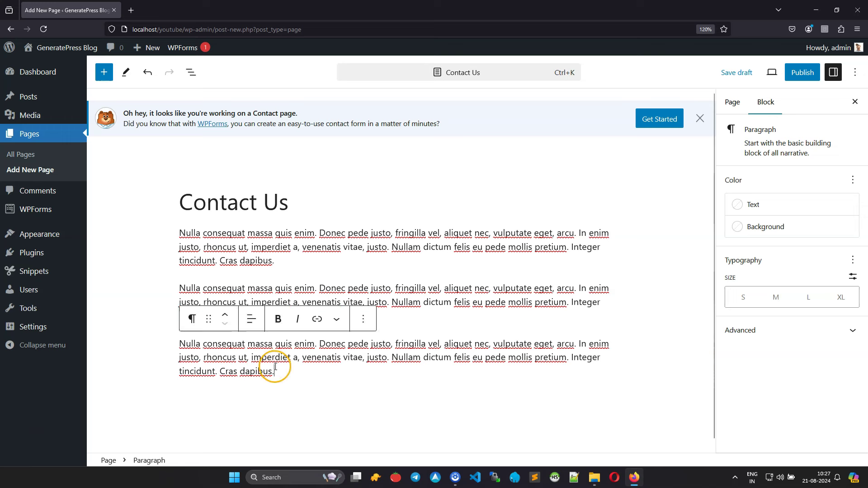
click(273, 367)
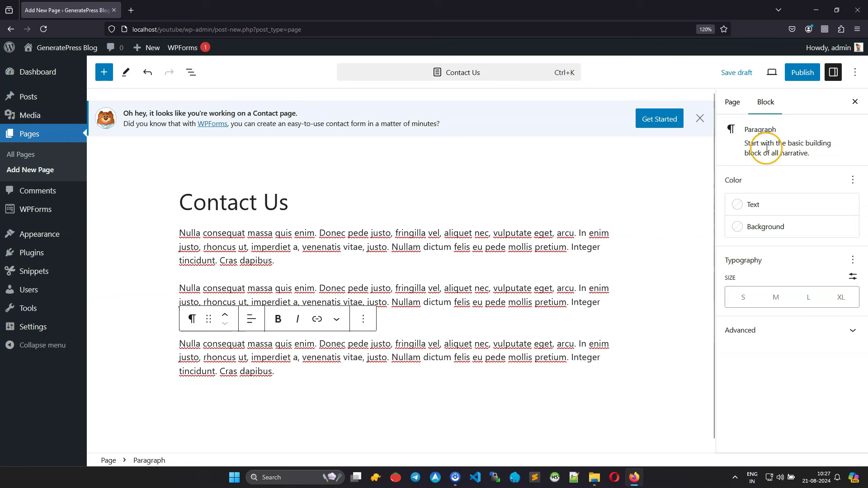
click(802, 73)
click(776, 73)
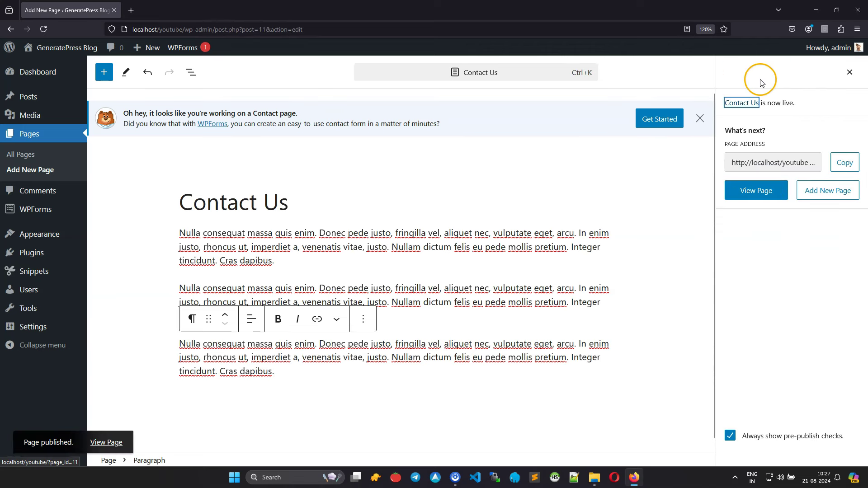
Step: Create a page titled "Privacy Policy", fill it with the same placeholder paragraphs and publish it
click(45, 171)
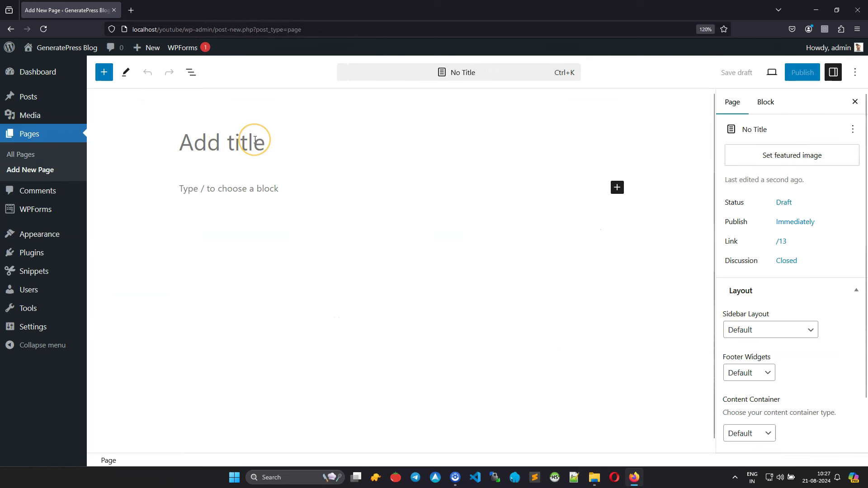
text(Pr)
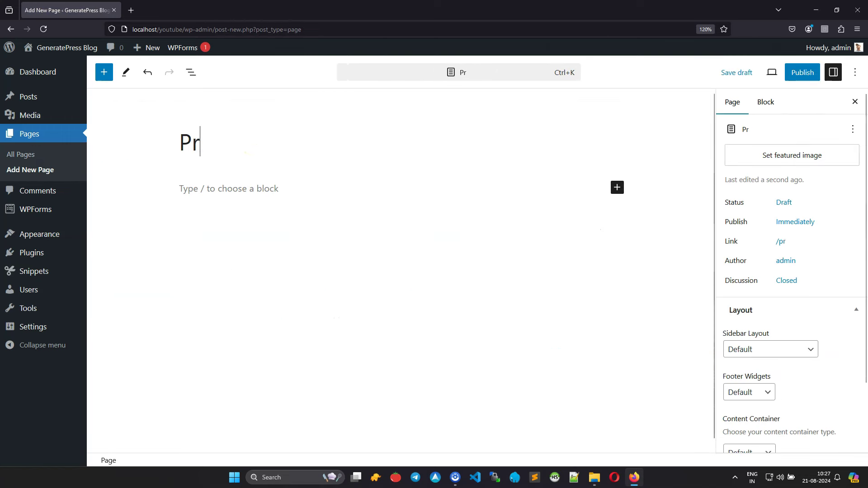
text(ivacy P)
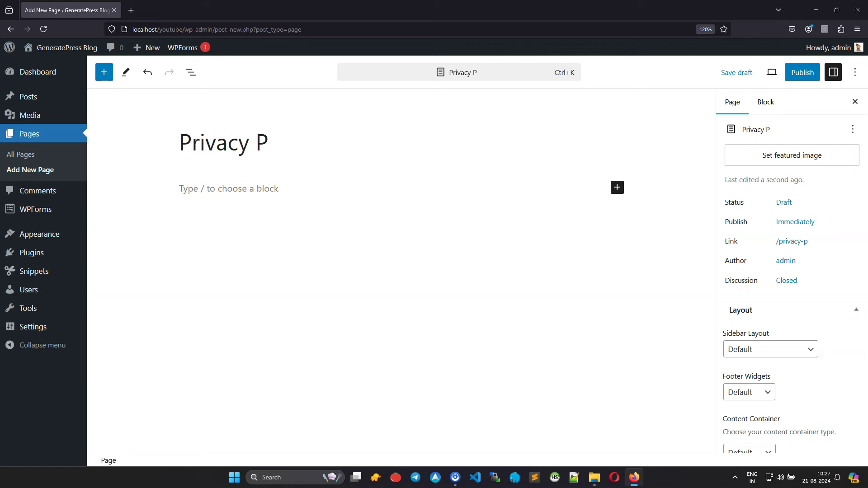
text(olicy)
click(212, 192)
key(ctrl+v)
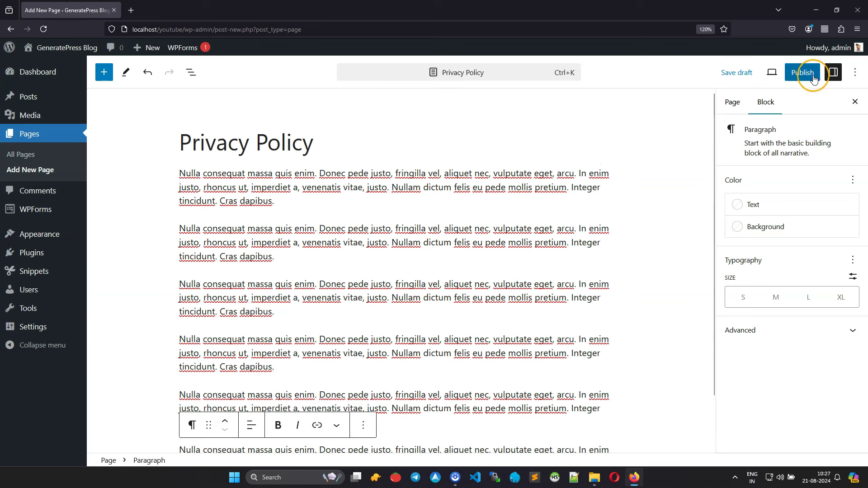
click(814, 79)
click(768, 72)
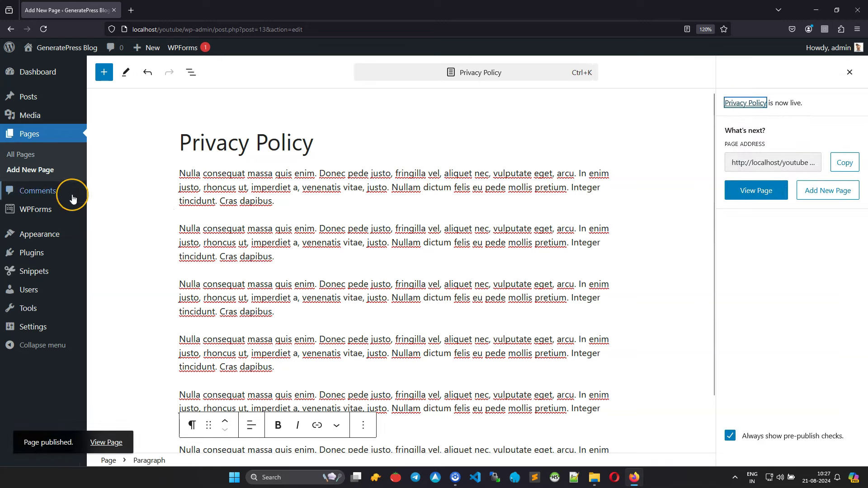
Step: Create and publish a page titled "Terms and Condition" with the placeholder paragraphs, and return to the list of all pages
click(40, 171)
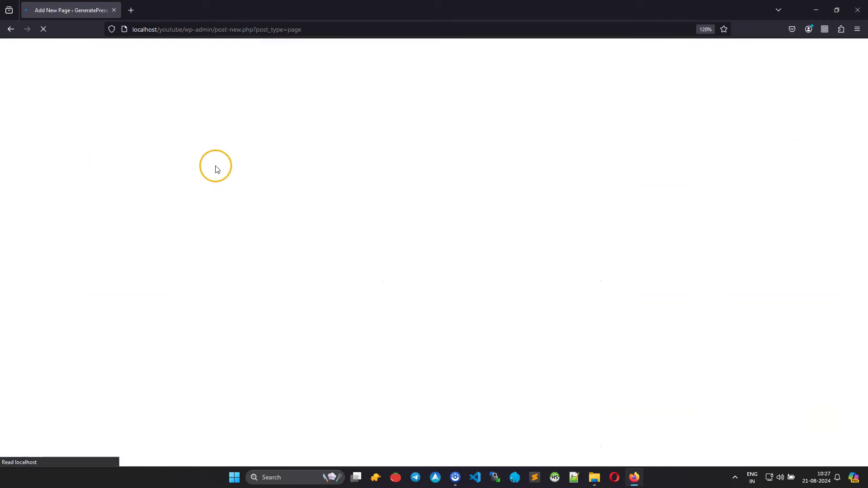
text(Terms and Con)
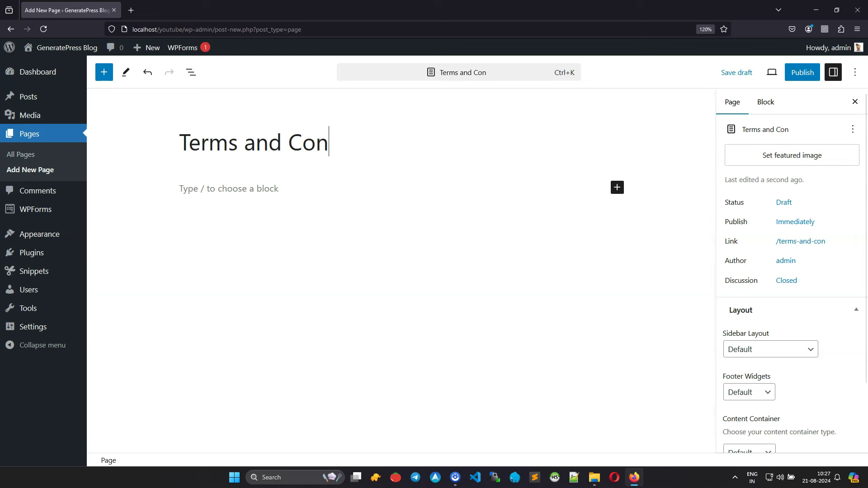
text(dition)
click(193, 194)
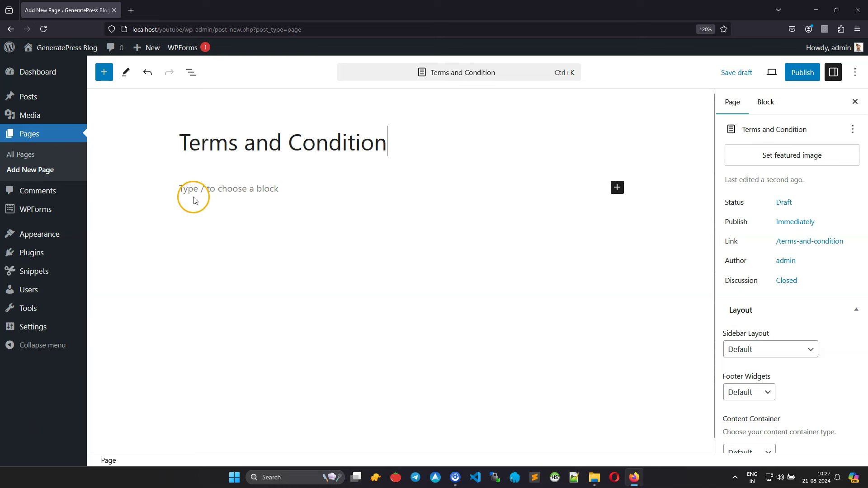
text(Nulla consequat massa quis enim. Donec pede justo, fringilla vel, aliquet nec, vulputate eget, arcu. In enim justo, rhoncus ut, imperdiet a, venenatis vitae, justo. Nullam dictum felis eu pede mollis pretium. Integer tincidunt. Cras dapibus.  Nulla consequat massa quis enim. Donec pede justo, fringilla vel, aliquet nec, vulputate eget, arcu. In enim justo, rhoncus ut, imperdiet a, venenatis vitae, justo. Nullam dictum felis eu pede mollis pretium. Integer tincidunt. Cras dapibus.  Nulla consequat massa quis enim. Donec pede justo, fringilla vel, aliquet nec, vulputate eget, arcu. In enim justo, rhoncus ut, imperdiet a, venenatis vitae, justo. Nullam dictum felis eu pede mollis pretium. Integer tincidunt. Cras dapibus.)
text(Nulla consequat massa quis enim. Donec pede justo, fringilla vel, aliquet nec, vulputate eget, arcu. In enim justo, rhoncus ut, imperdiet a, venenatis vitae, justo. Nullam dictum felis eu pede mollis pretium. Integer tincidunt. Cras dapibus.  Nulla consequat massa quis enim. Donec pede justo, fringilla vel, aliquet nec, vulputate eget, arcu. In enim justo, rhoncus ut, imperdiet a, venenatis vitae, justo. Nullam dictum felis eu pede mollis pretium. Integer tincidunt. Cras dapibus.  Nulla consequat massa quis enim. Donec pede justo, fringilla vel, aliquet nec, vulputate eget, arcu. In enim justo, rhoncus ut, imperdiet a, venenatis vitae, justo. Nullam dictum felis eu pede mollis pretium. Integer tincidunt. Cras dapibus.)
scroll(343, 204, up, 2)
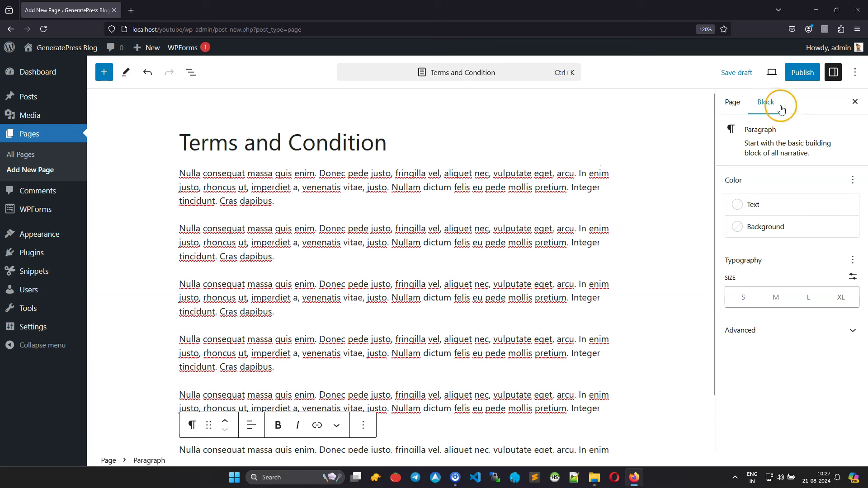
click(795, 74)
click(778, 75)
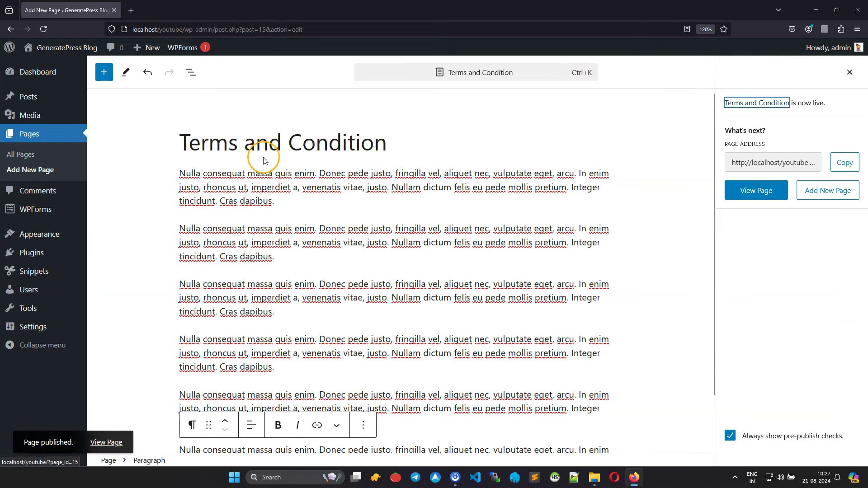
click(21, 155)
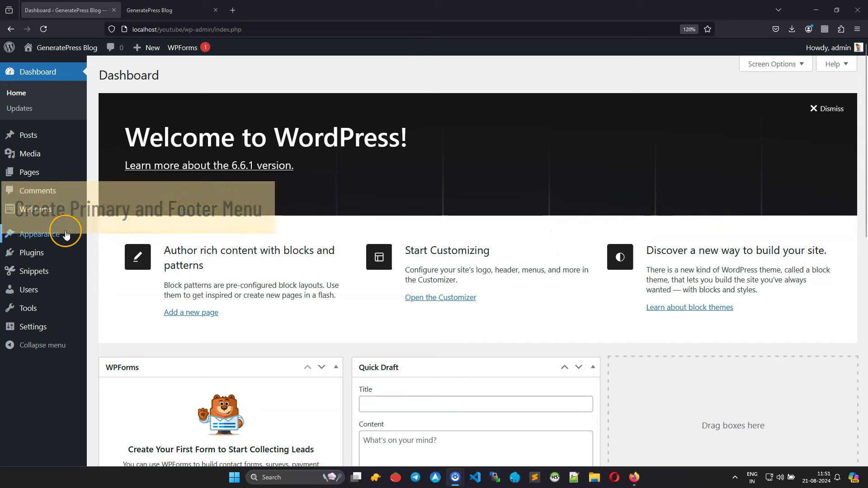
Step: Open the site's menu editor and name the first menu "Primary Menu"
mouse_move(63, 234)
click(107, 298)
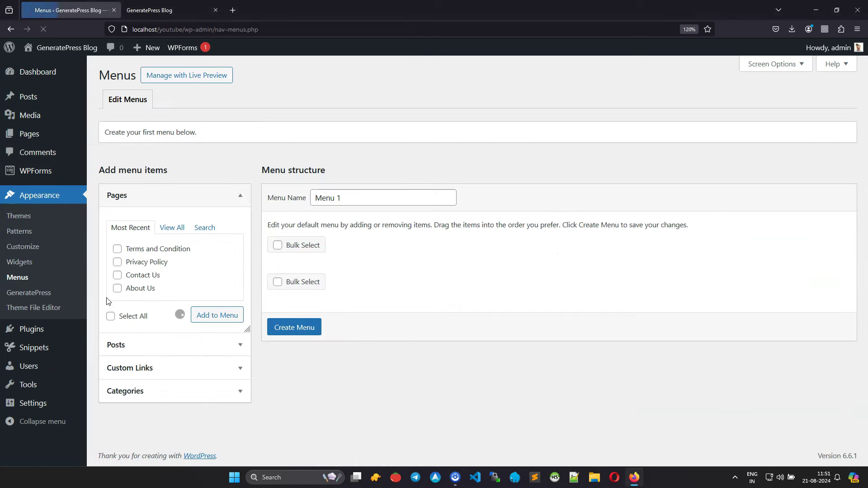
click(375, 196)
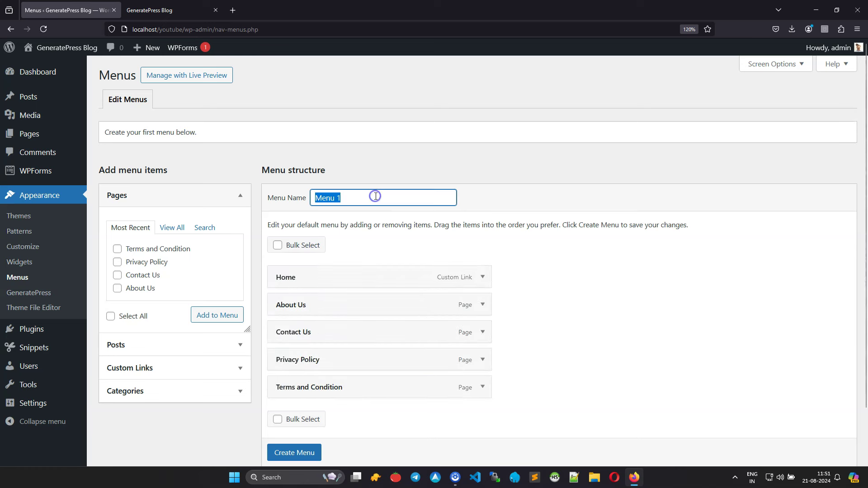
text(Primary Meny)
key(BackSpace)
text(u)
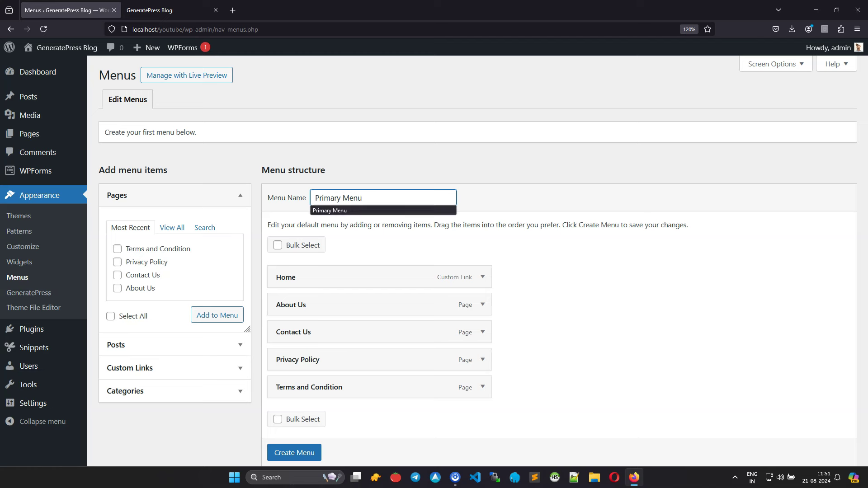
click(523, 194)
scroll(526, 203, down, 2)
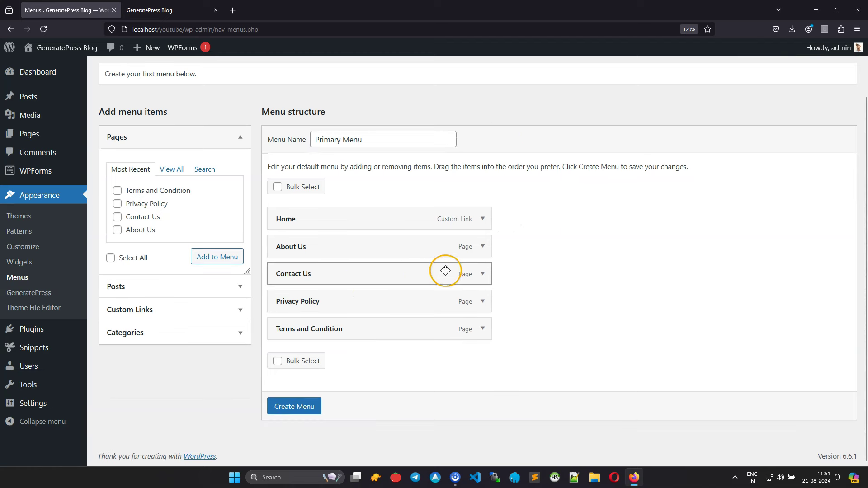
Step: Remove the Privacy Policy and Terms and Condition items from the Primary Menu structure
click(482, 300)
click(289, 399)
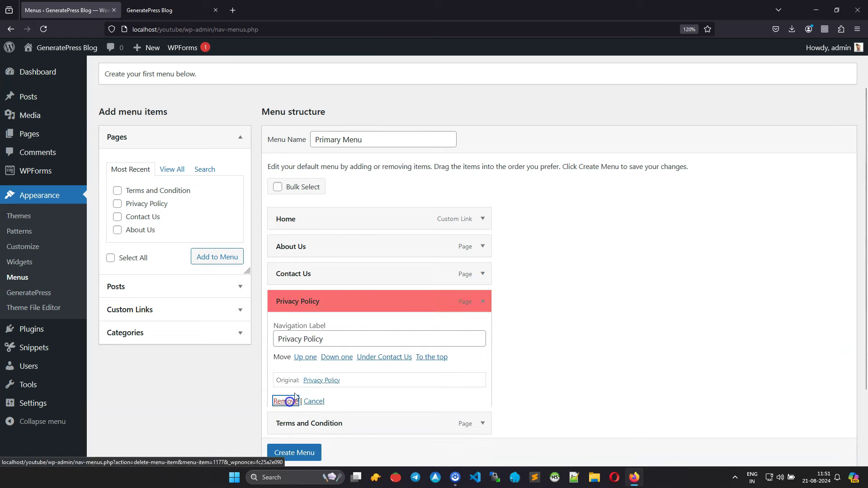
click(482, 328)
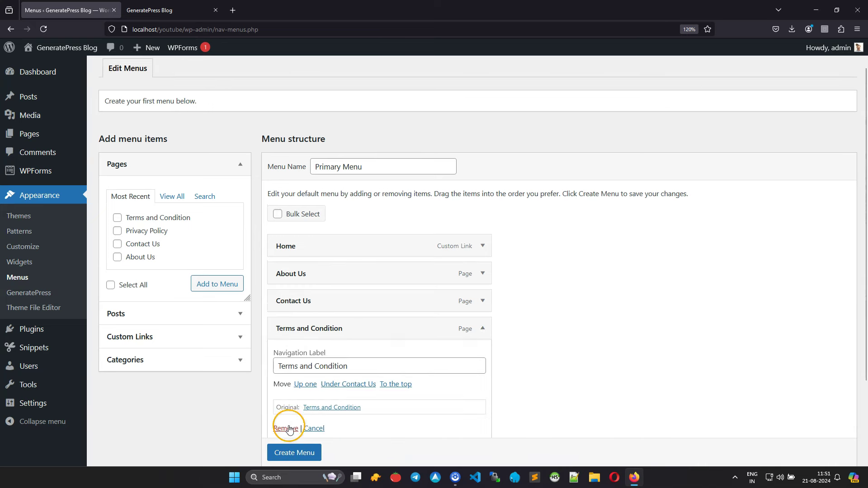
click(289, 427)
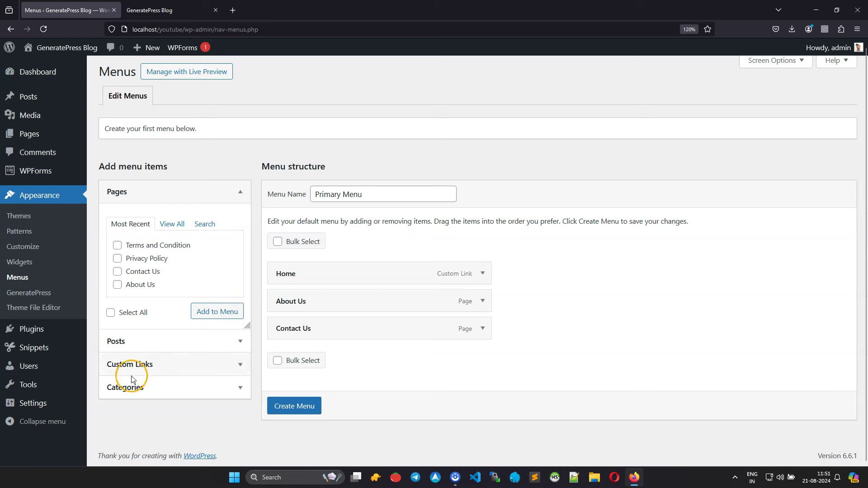
Step: Create the Primary Menu and add the Courses, Guides and Podcast categories to it
click(134, 388)
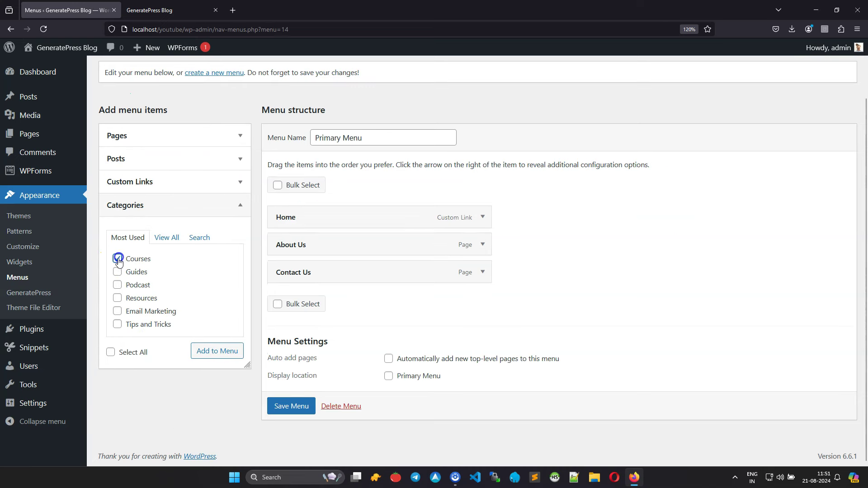
click(118, 285)
click(216, 352)
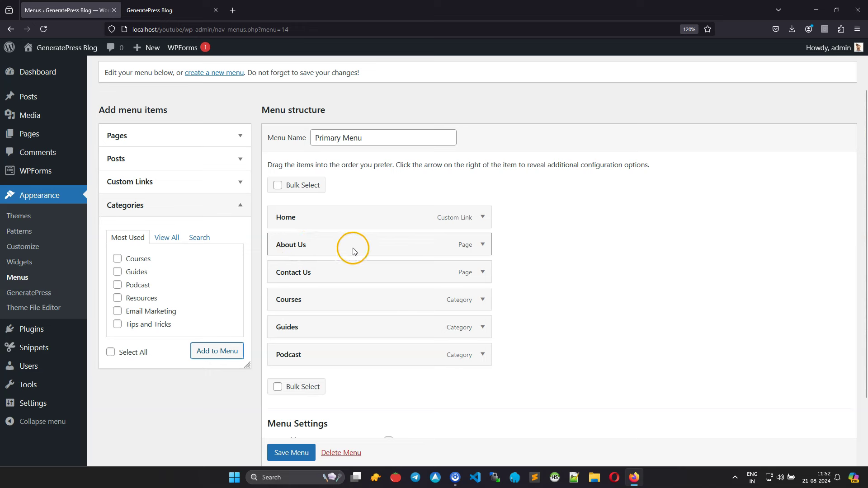
Step: Reorder the menu so About Us and Contact Us come after Podcast, and save the menu
drag(360, 252, 366, 366)
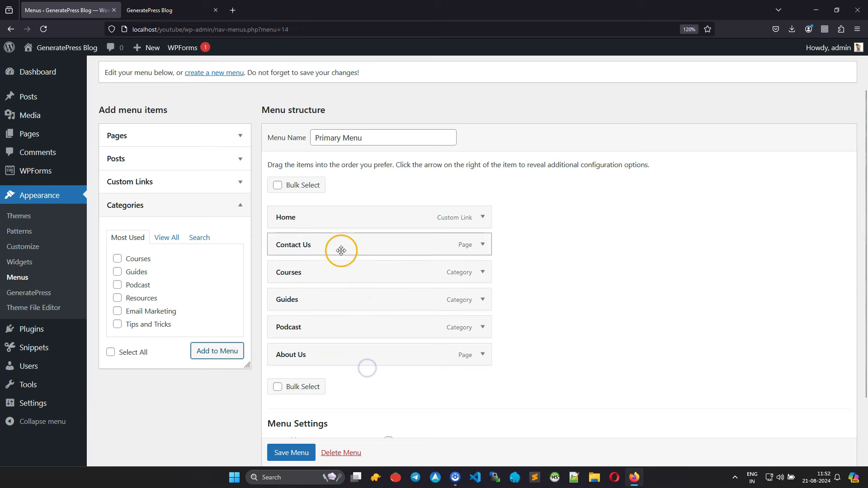
drag(335, 254, 340, 369)
scroll(367, 372, down, 3)
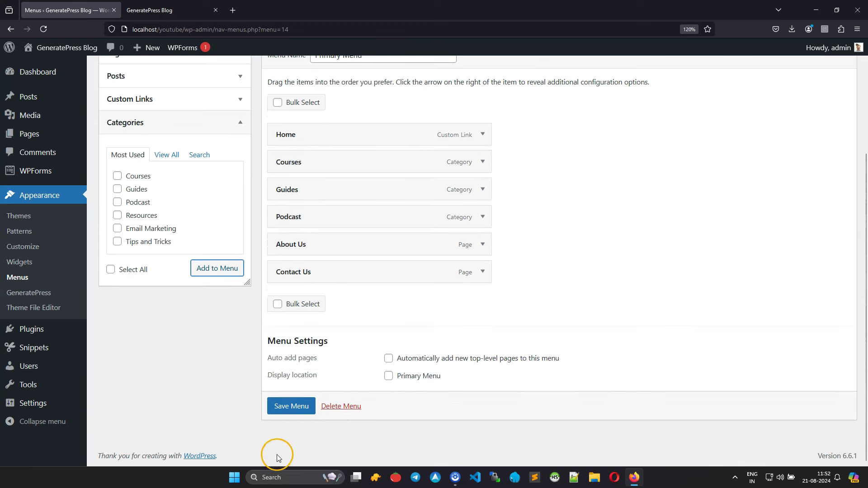
click(290, 410)
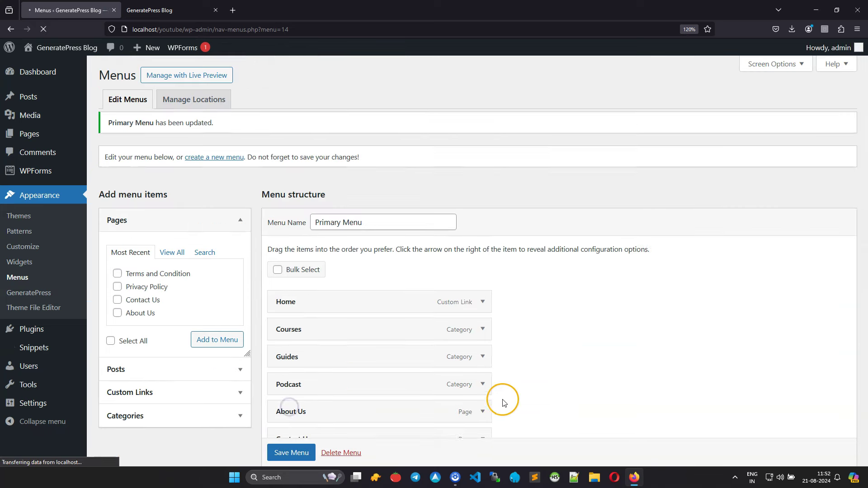
Step: Assign the menu to the Primary Menu display location and save it
scroll(589, 368, down, 4)
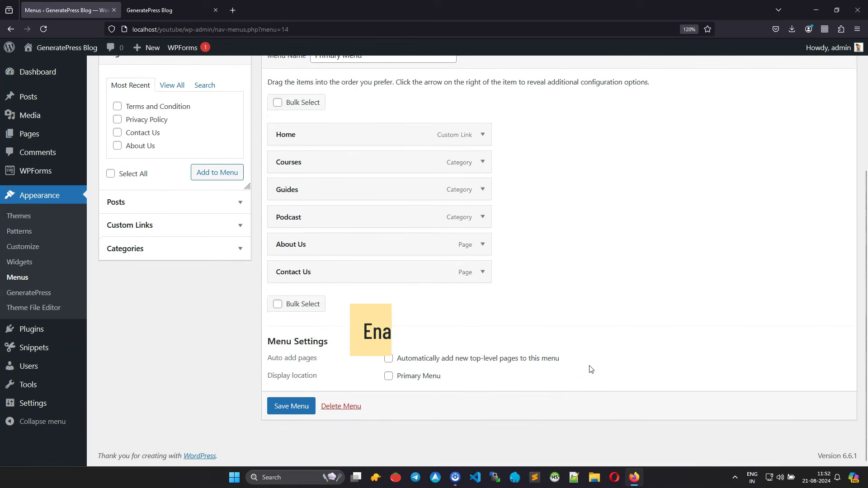
click(388, 377)
click(291, 406)
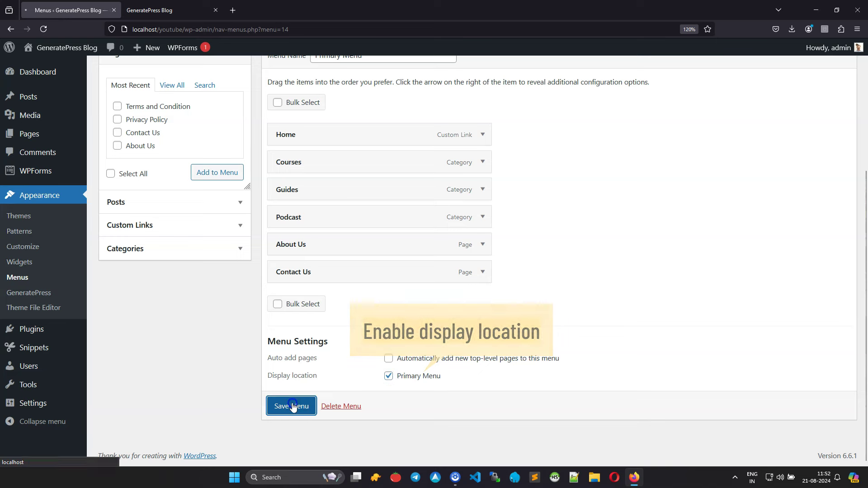
Step: Create a new menu named "Footer Menu" and add the Terms and Condition and Privacy Policy pages to it
click(224, 165)
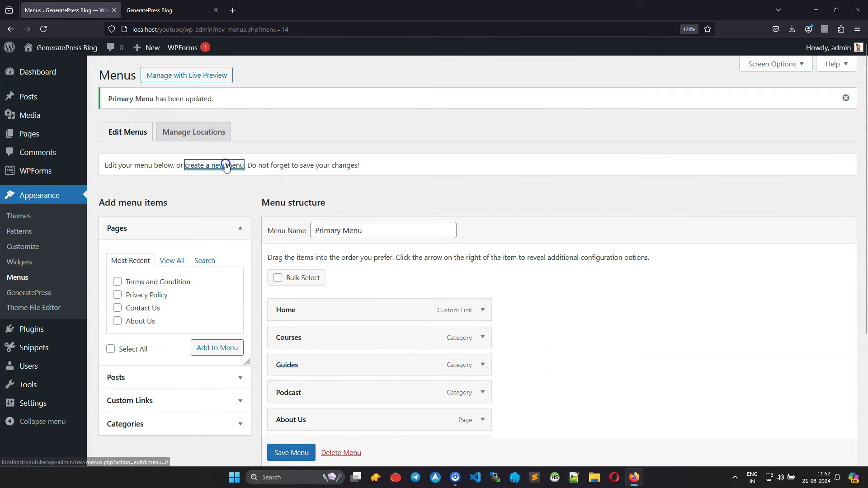
click(366, 200)
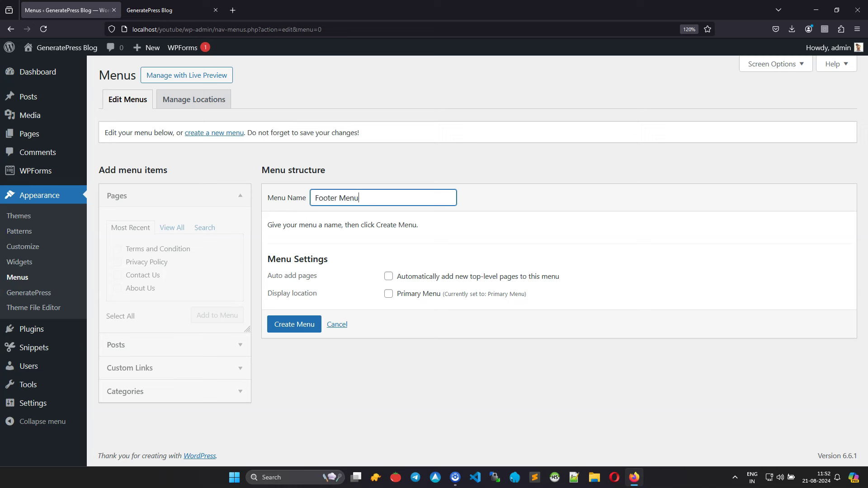
click(292, 325)
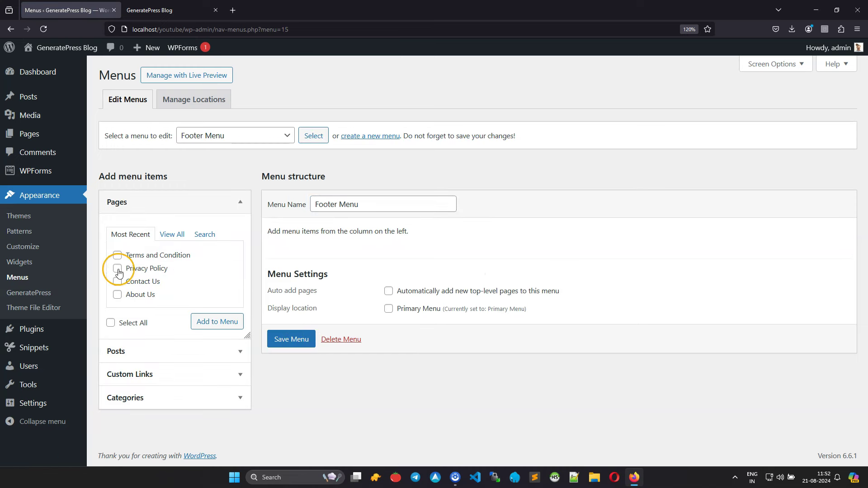
click(225, 321)
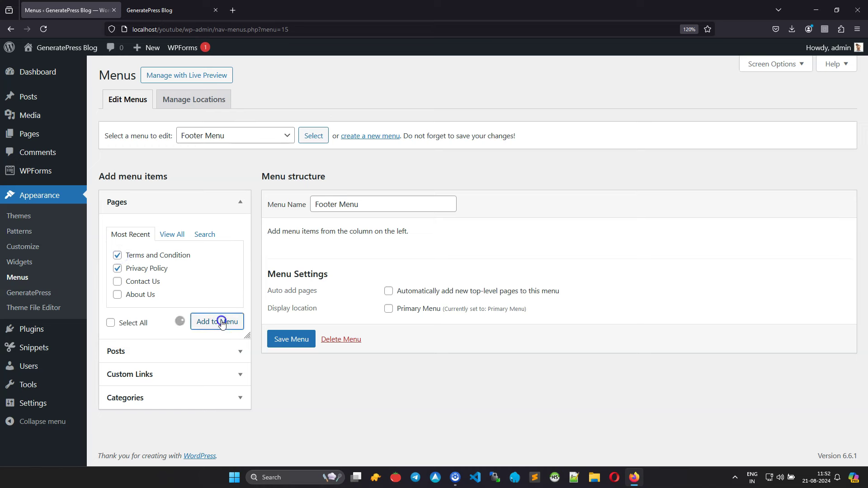
Step: Move Privacy Policy above Terms and Condition in the Footer Menu and save the menu
click(230, 322)
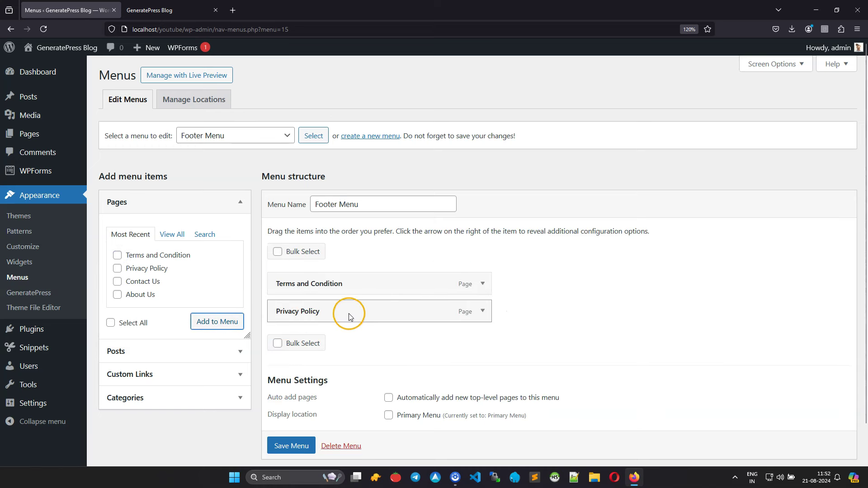
drag(296, 319, 299, 286)
scroll(409, 369, down, 1)
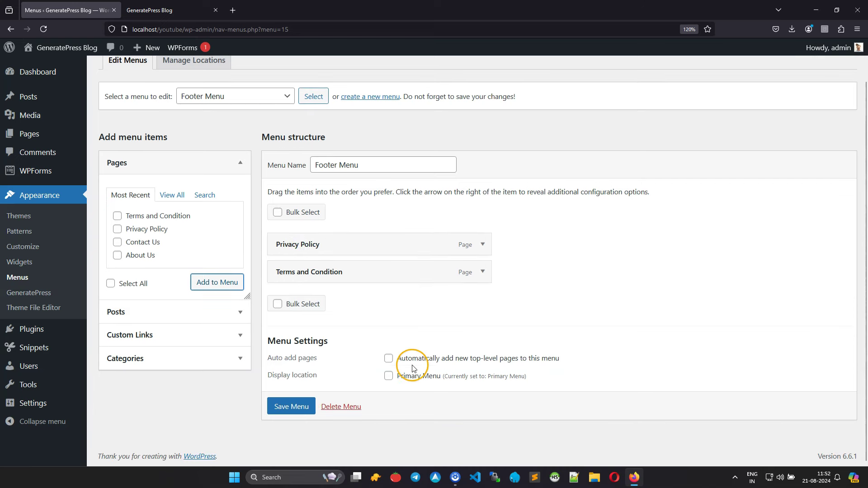
click(291, 407)
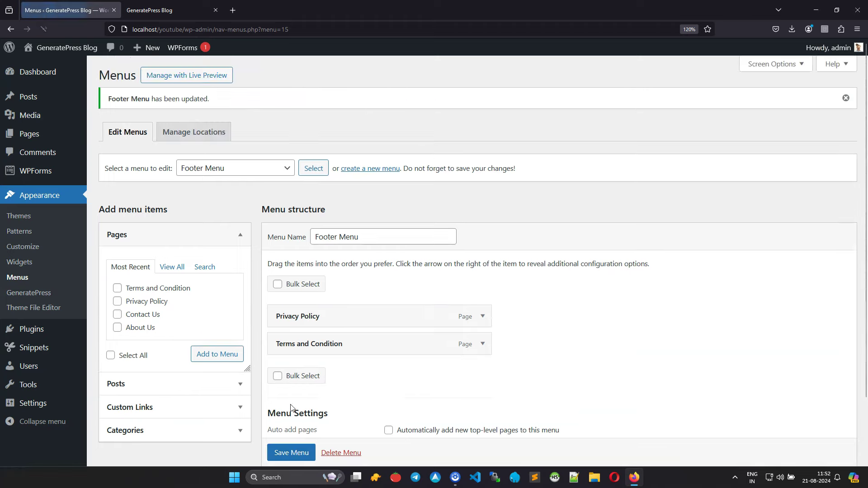
scroll(642, 374, down, 2)
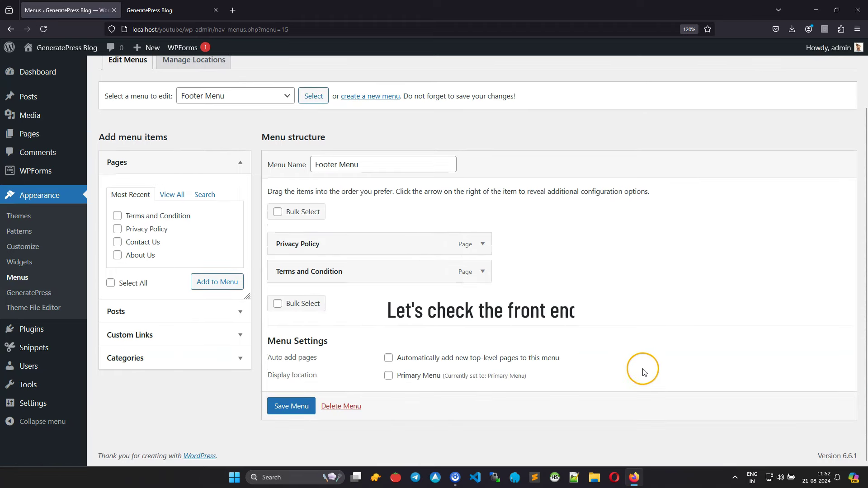
Step: Reload the blog's front end and check its header navigation and the footer area
click(169, 13)
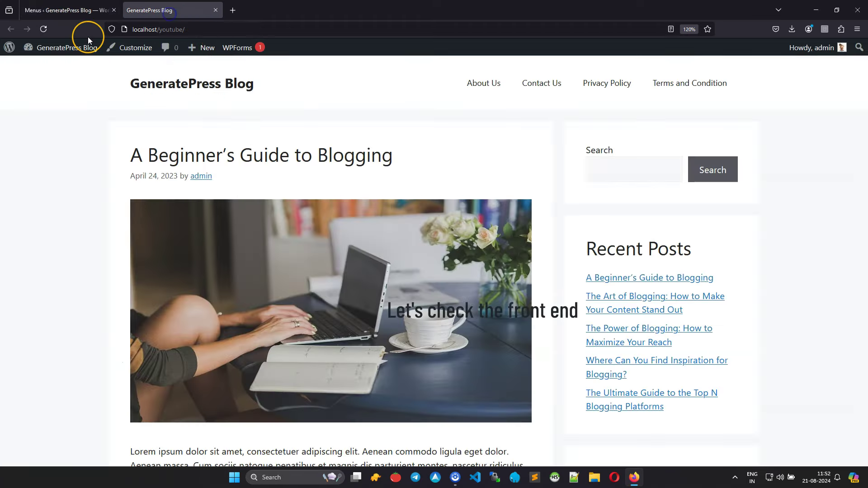
click(42, 29)
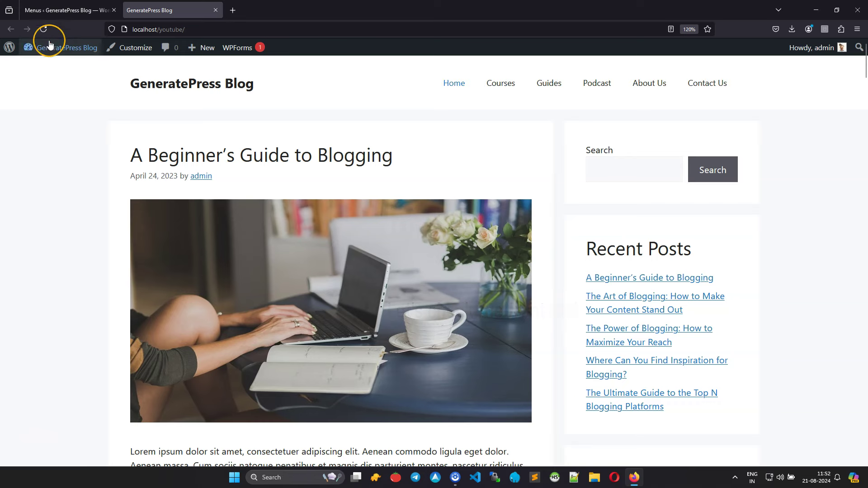
drag(862, 67, 864, 446)
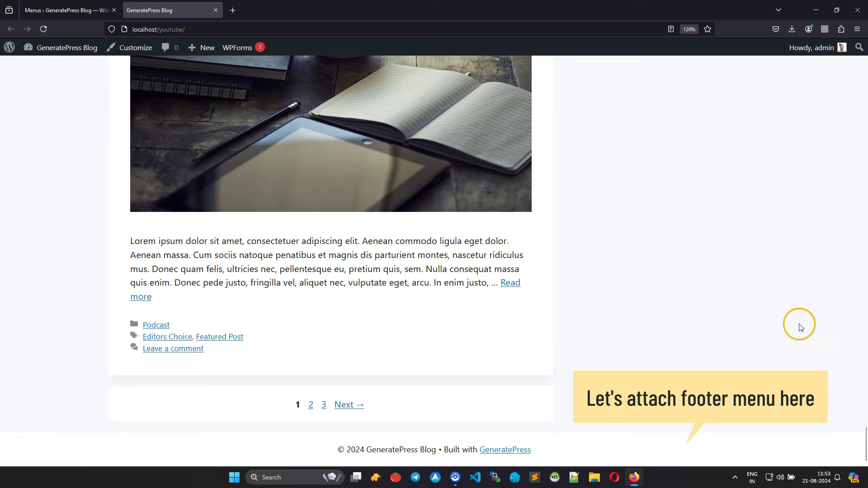
Step: Add a Navigation Menu widget to the Footer Bar widget area
click(50, 10)
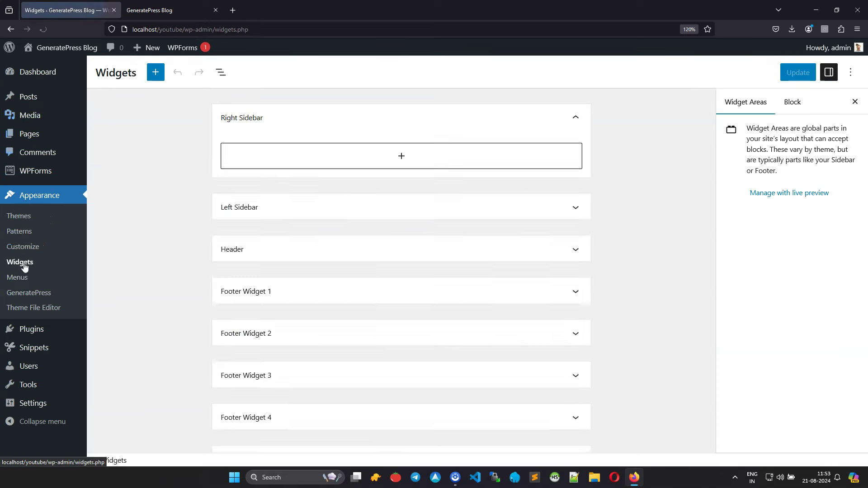
scroll(671, 326, down, 10)
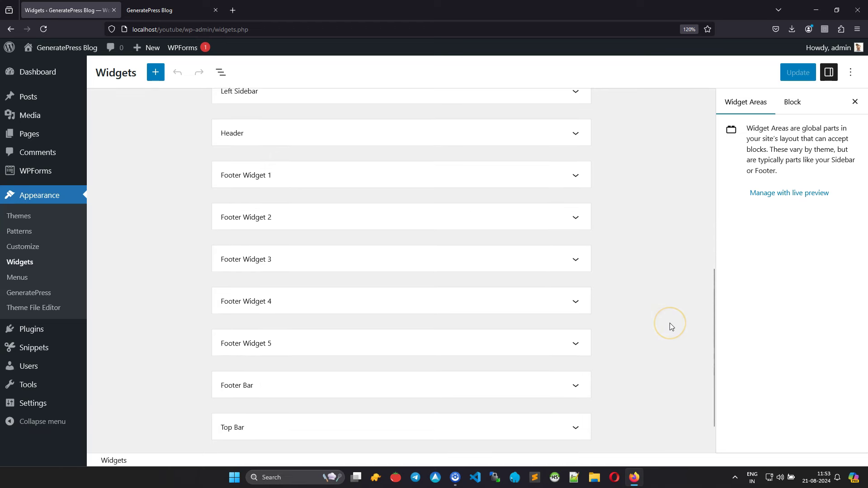
click(580, 340)
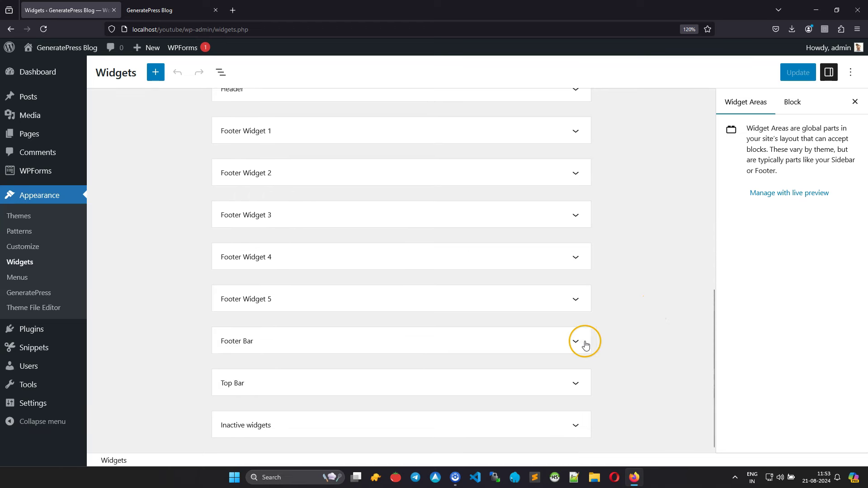
click(401, 333)
click(390, 367)
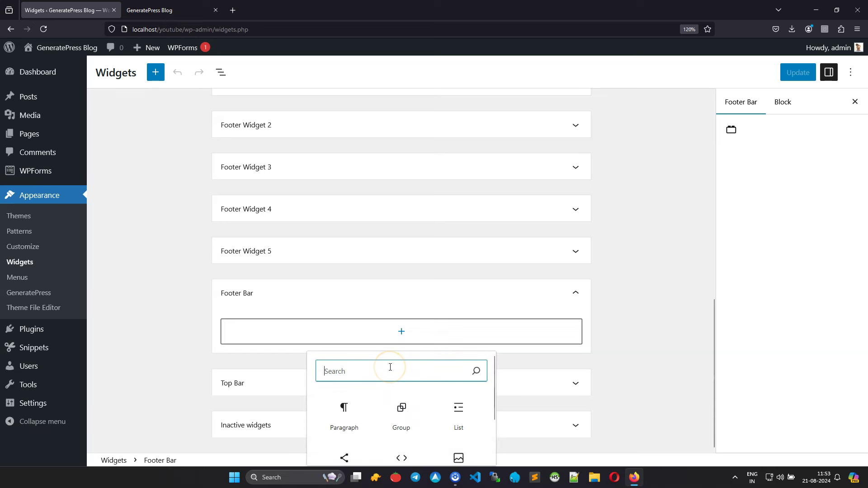
text(men)
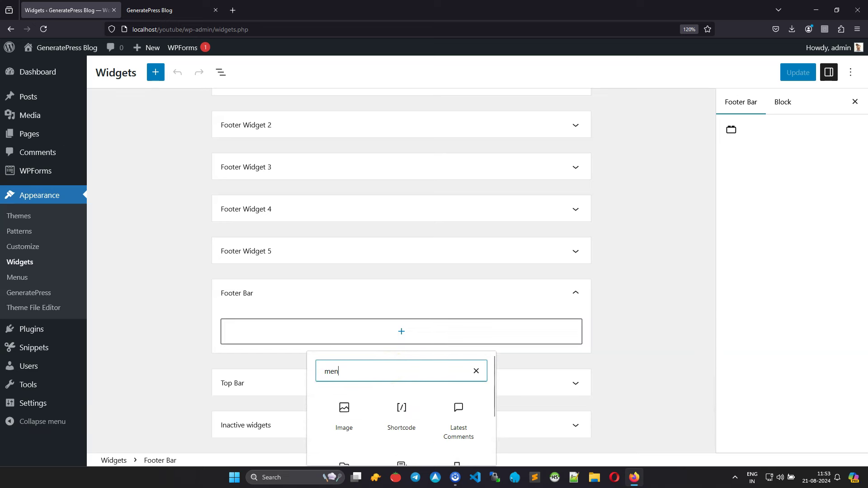
text(u)
click(400, 437)
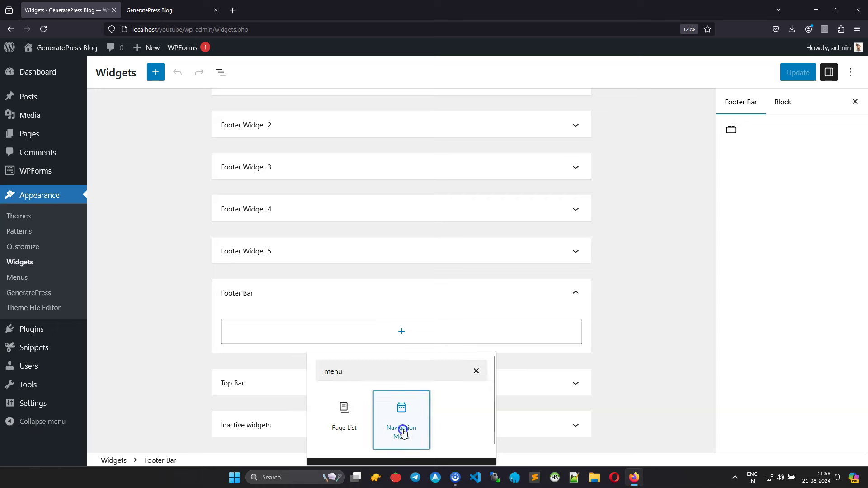
scroll(293, 352, down, 3)
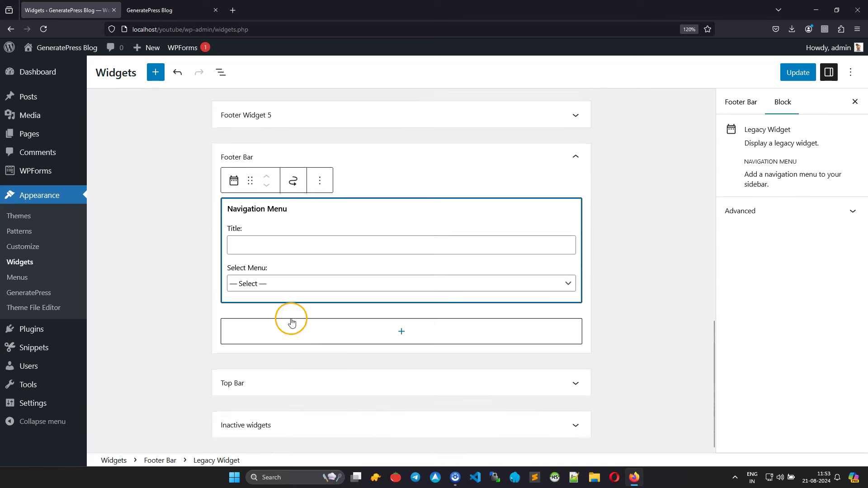
Step: Set the Footer Bar navigation widget to show Footer Menu, save the widgets, and reload the front end
click(281, 284)
click(269, 313)
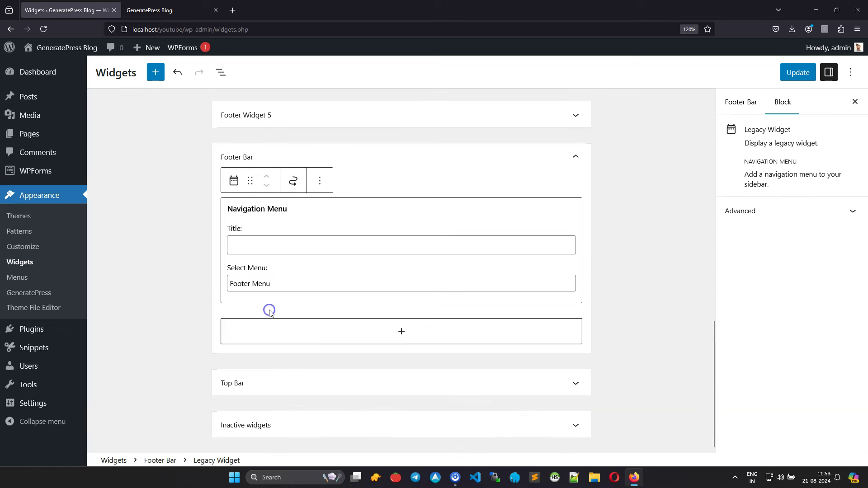
click(795, 73)
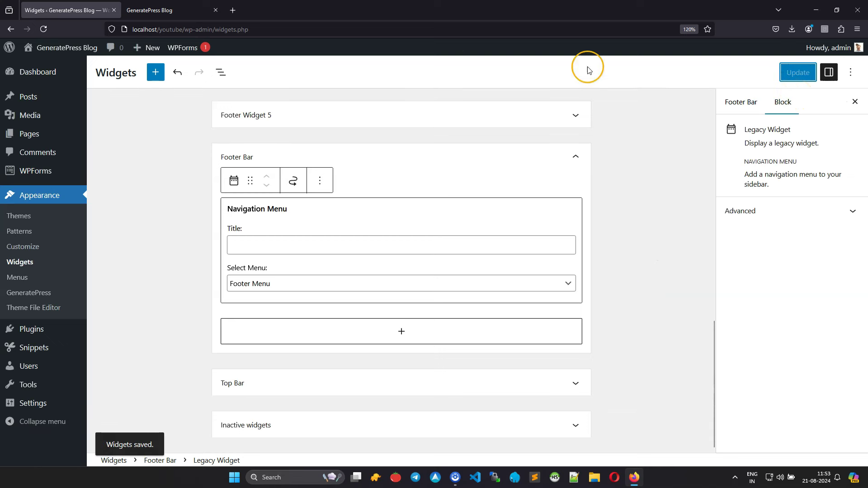
click(153, 10)
click(47, 29)
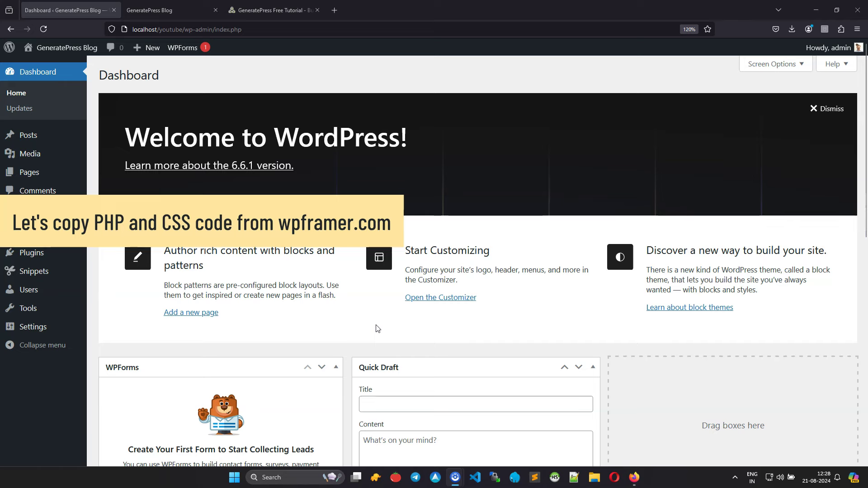
Step: Copy the complete Custom CSS Code from the GeneratePress Free Tutorial page on wpframer.com
click(386, 329)
click(277, 10)
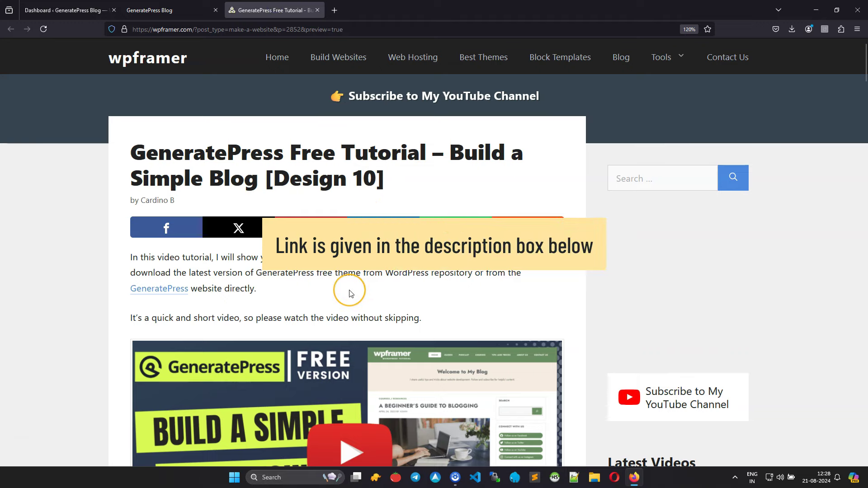
scroll(351, 293, down, 15)
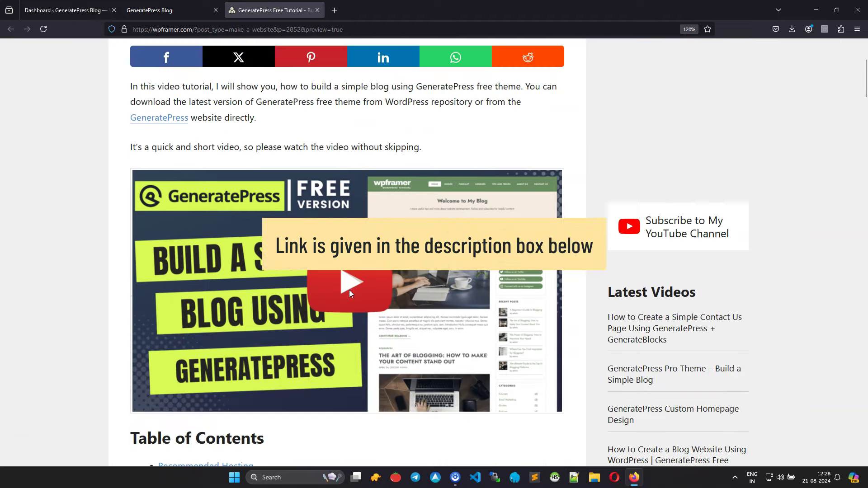
scroll(351, 294, down, 5)
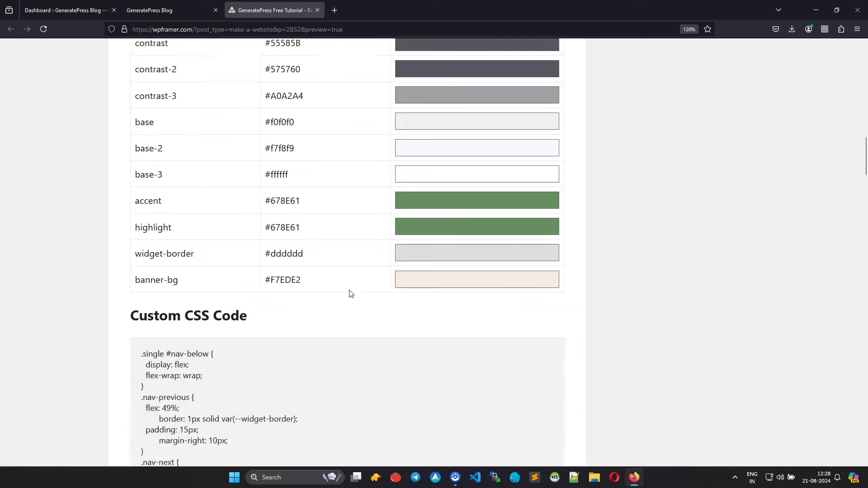
triple_click(223, 179)
click(228, 178)
scroll(258, 265, down, 20)
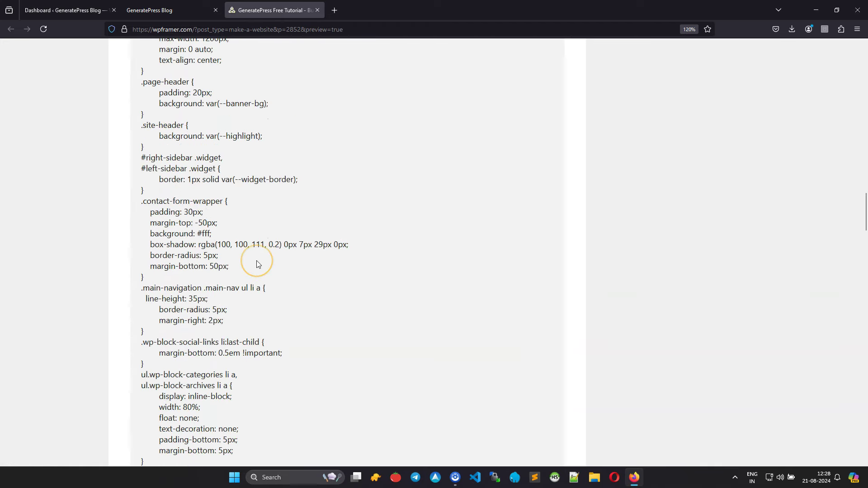
scroll(258, 264, down, 9)
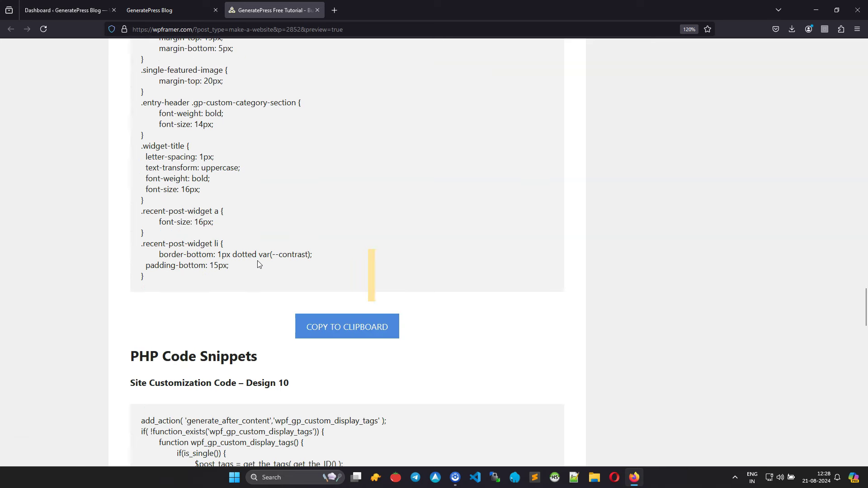
click(357, 331)
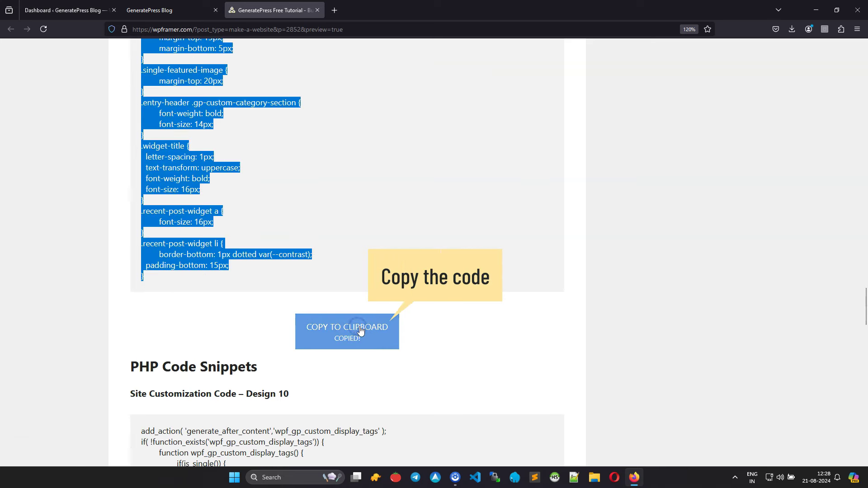
Step: Paste the copied code into the Customizer's Additional CSS and publish the change
click(58, 11)
mouse_move(54, 234)
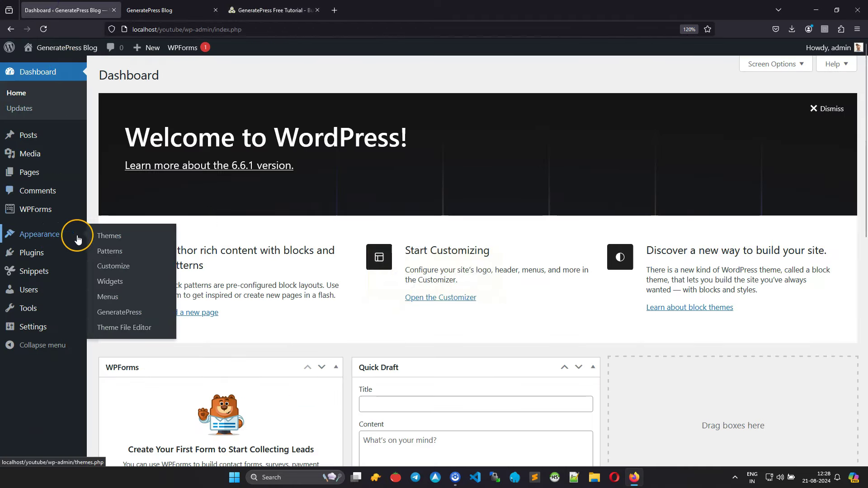
click(119, 267)
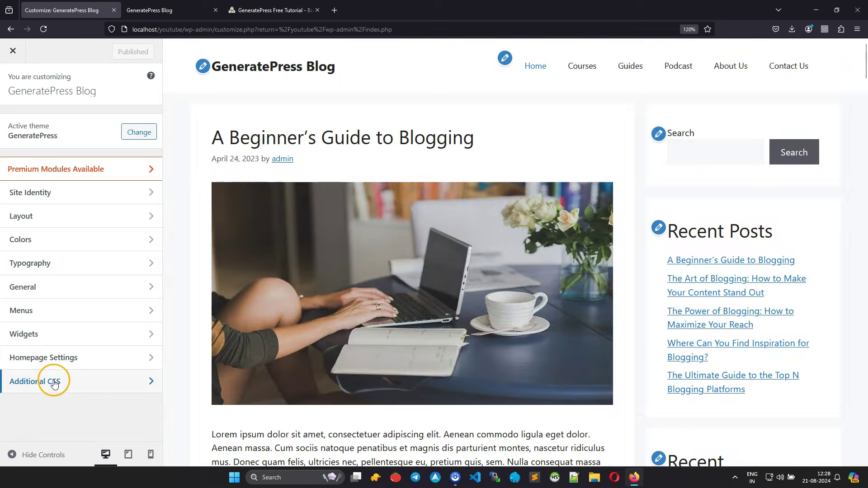
click(56, 381)
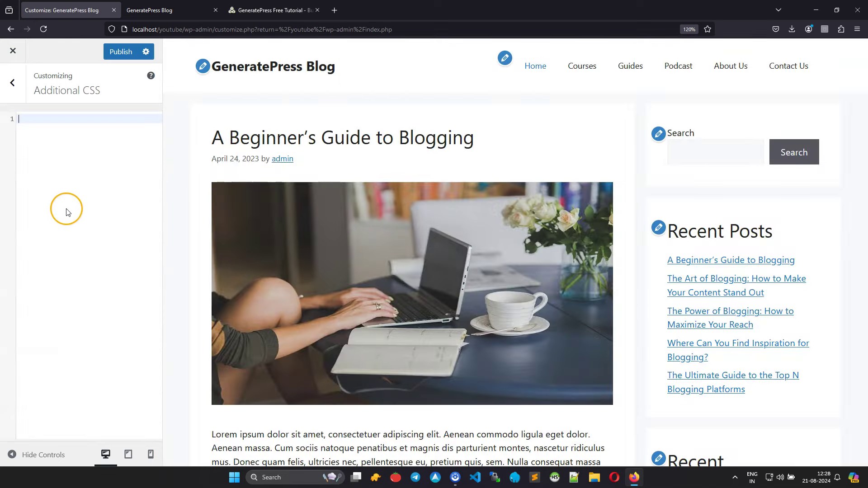
right_click(25, 120)
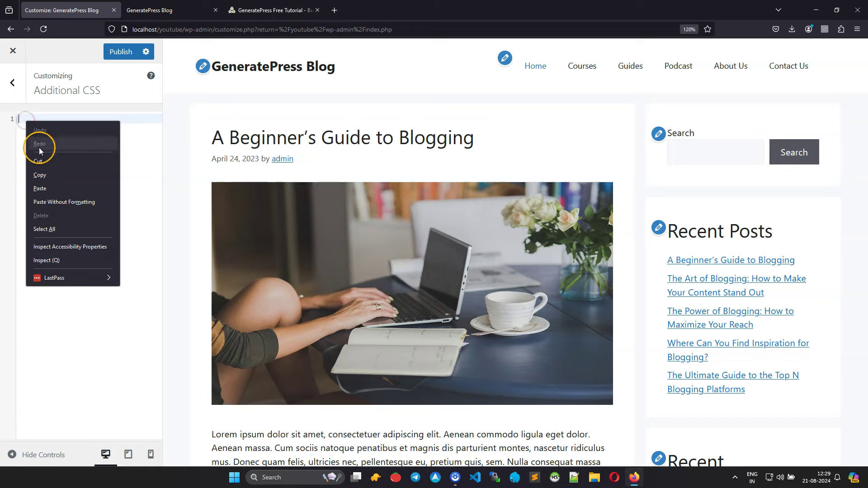
click(44, 187)
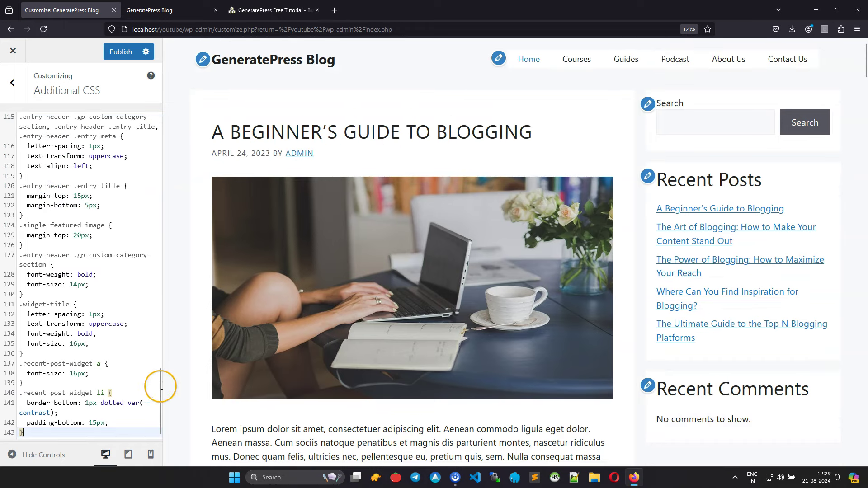
scroll(73, 355, up, 20)
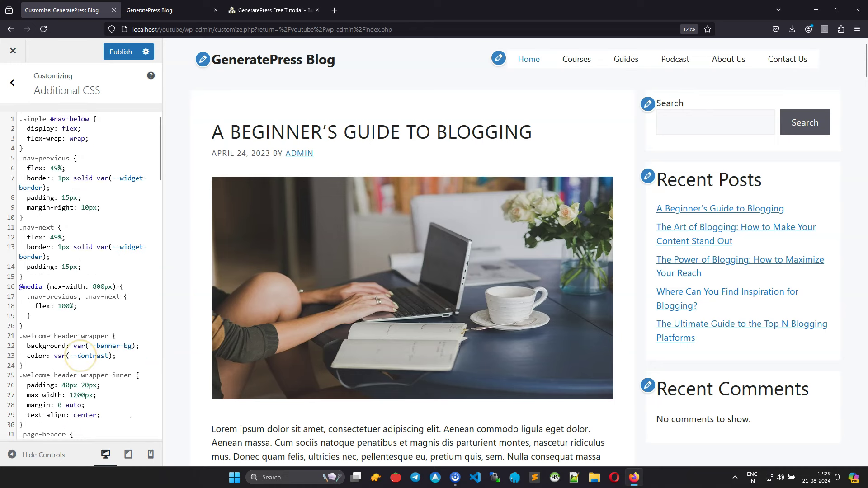
click(120, 53)
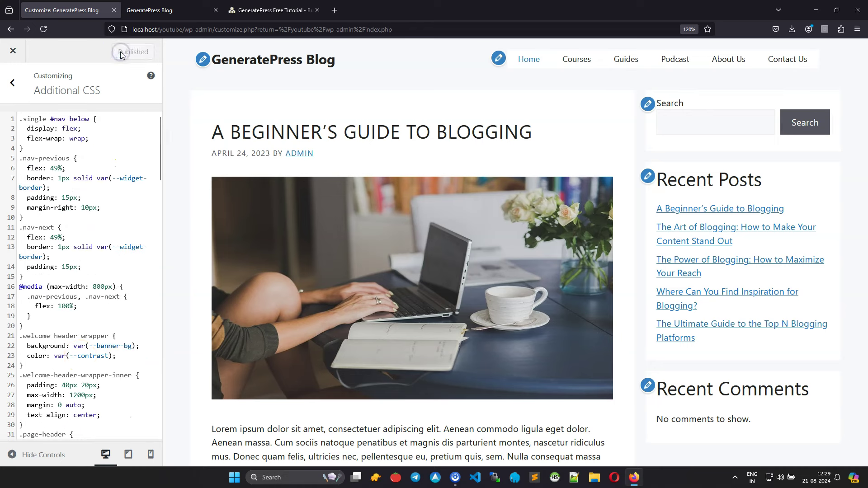
Step: Copy the PHP snippet heading "Site Customization Code – Design 10" from the tutorial page and return to the WordPress dashboard
click(266, 9)
click(247, 340)
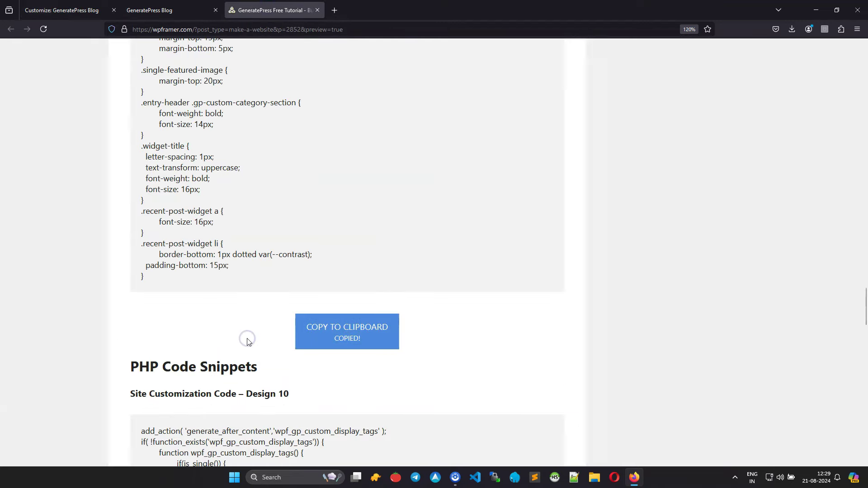
scroll(247, 340, down, 6)
triple_click(229, 111)
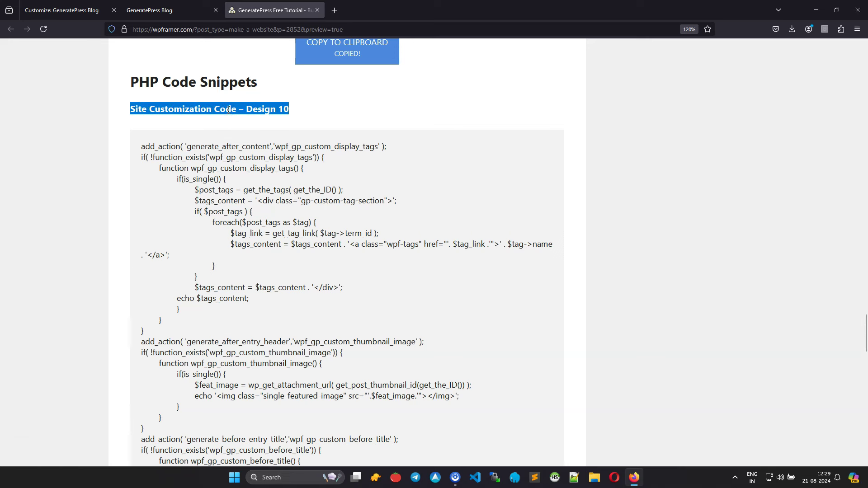
right_click(229, 109)
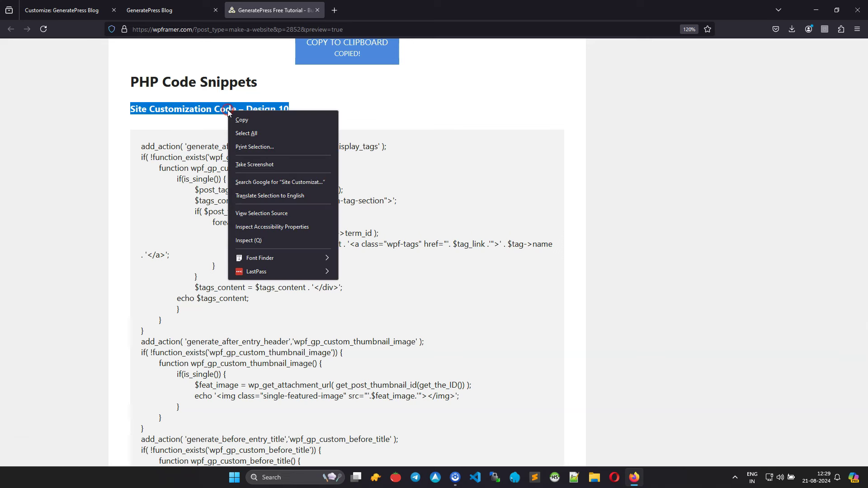
click(239, 115)
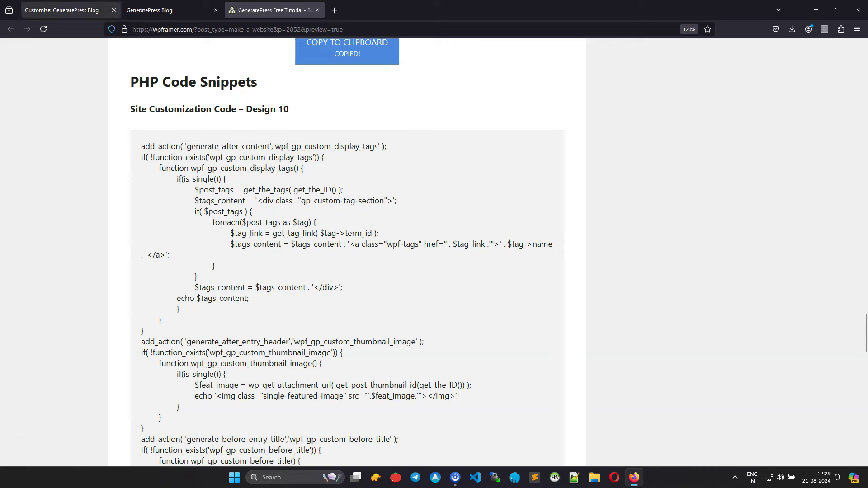
click(61, 10)
click(10, 93)
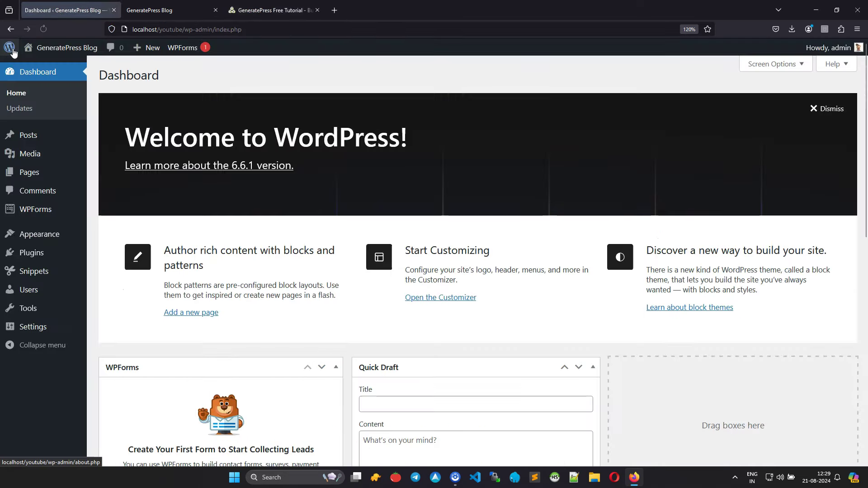
Step: Start a new code snippet and title it "Site Customization Code – Design 10" with the copied heading
mouse_move(39, 221)
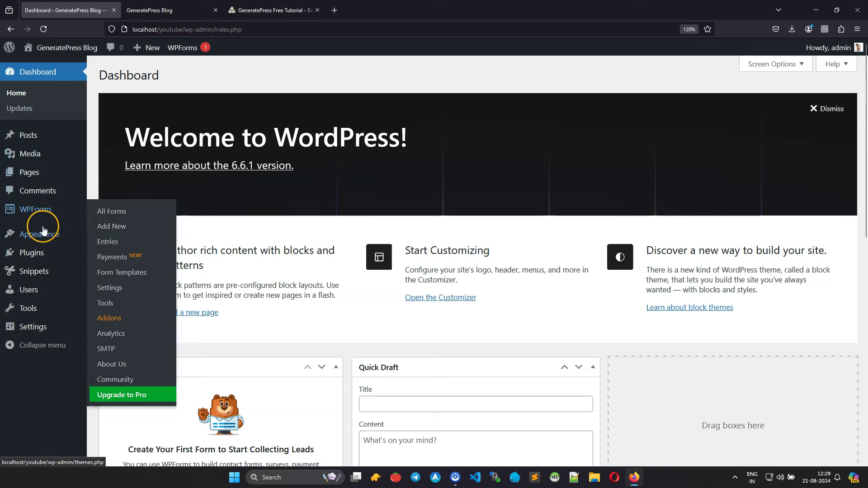
mouse_move(68, 272)
click(114, 289)
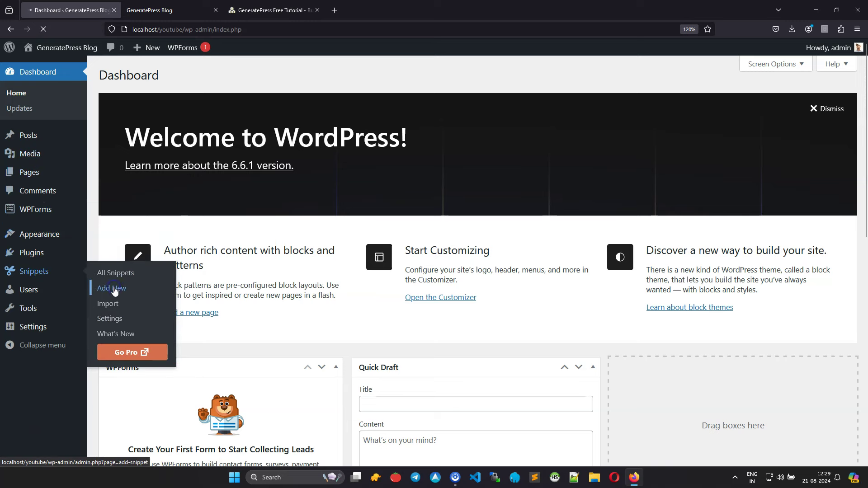
click(152, 99)
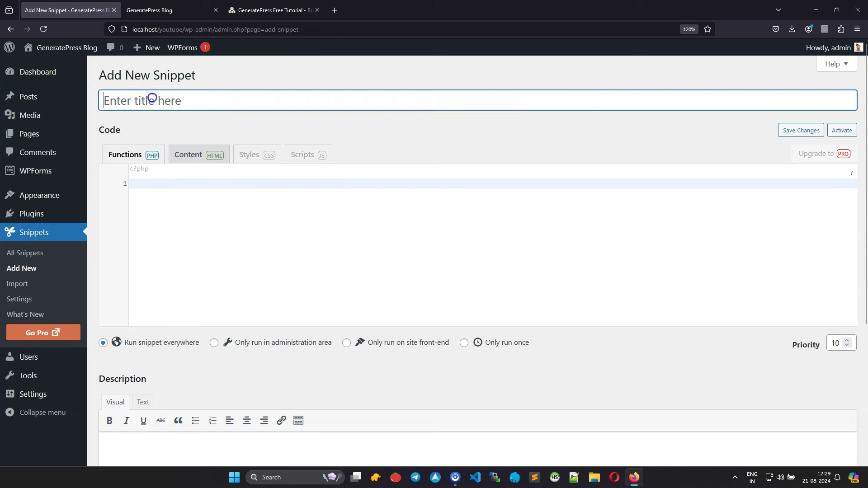
key(ctrl+v)
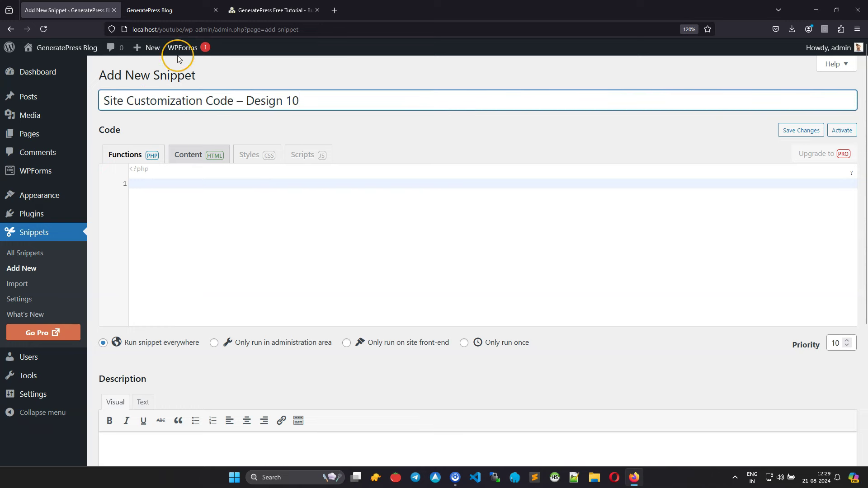
Step: Copy the complete Site Customization Code – Design 10 PHP from the tutorial page and paste it into the snippet's PHP code area
click(265, 10)
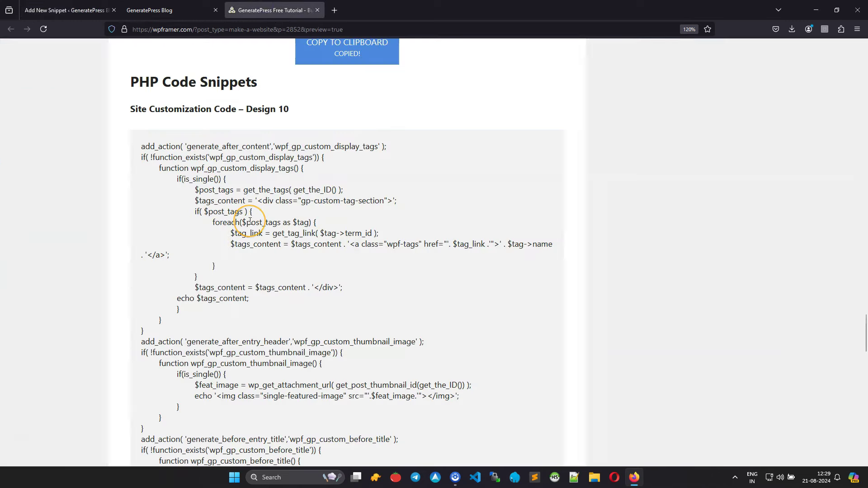
scroll(250, 221, down, 15)
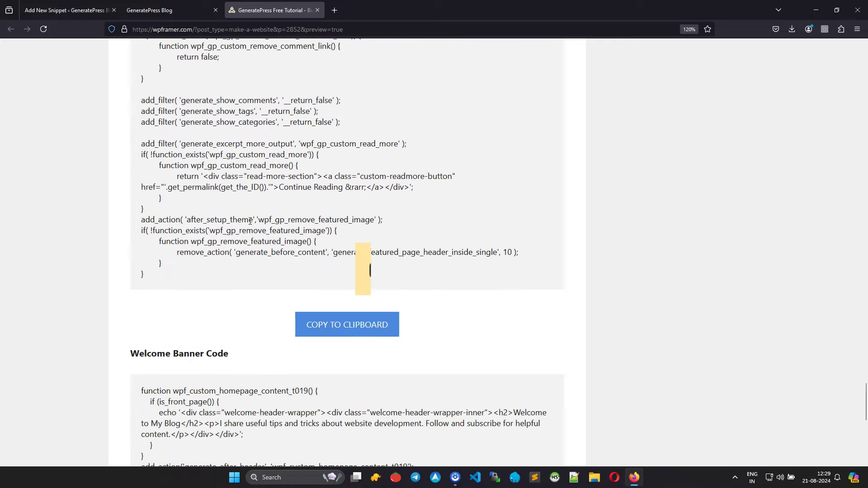
click(350, 325)
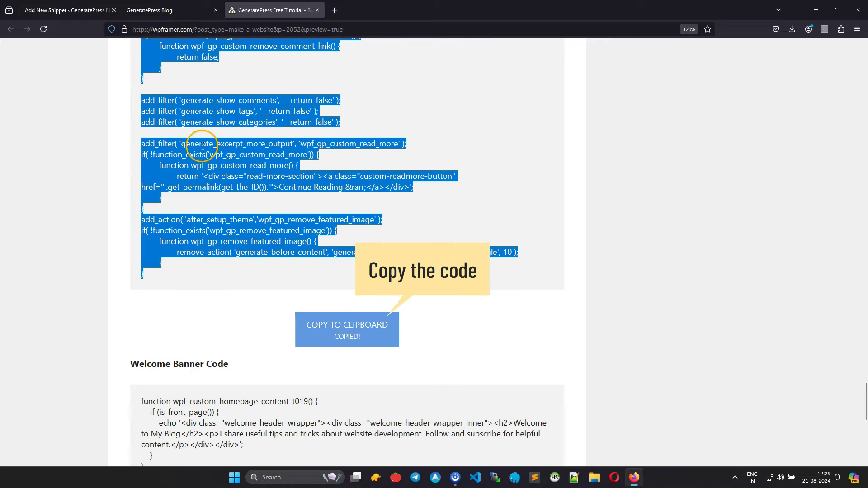
click(57, 9)
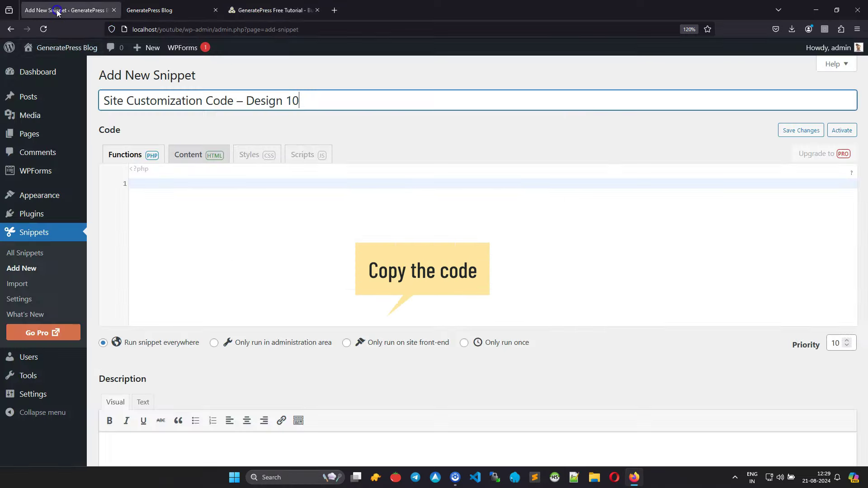
right_click(153, 184)
click(179, 253)
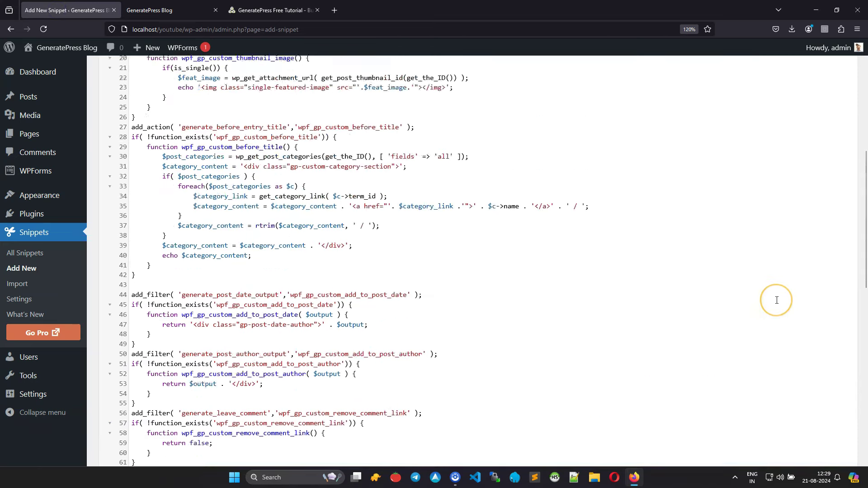
Step: Save and activate the Site Customization Code – Design 10 snippet, leaving it set to run everywhere
scroll(776, 300, up, 10)
scroll(776, 300, up, 2)
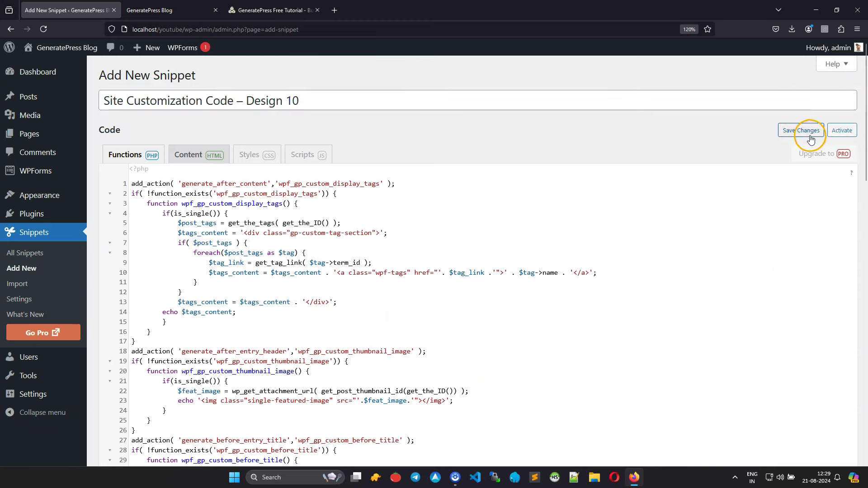
drag(864, 155, 864, 396)
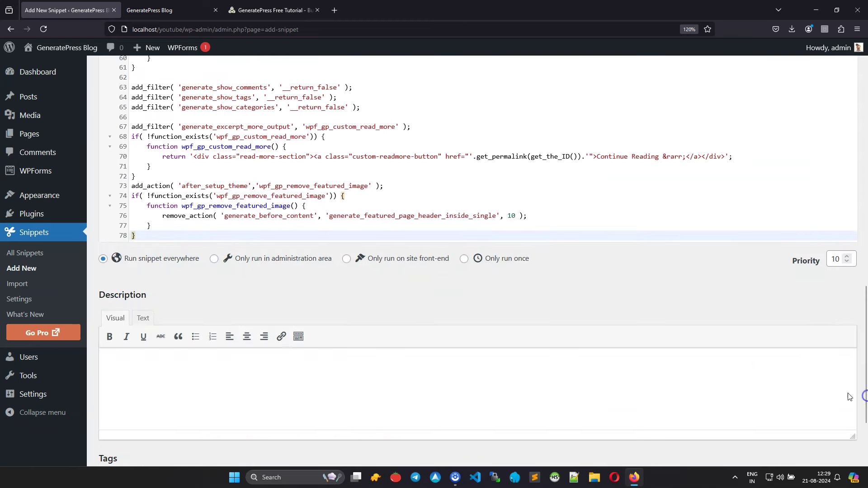
scroll(642, 351, down, 3)
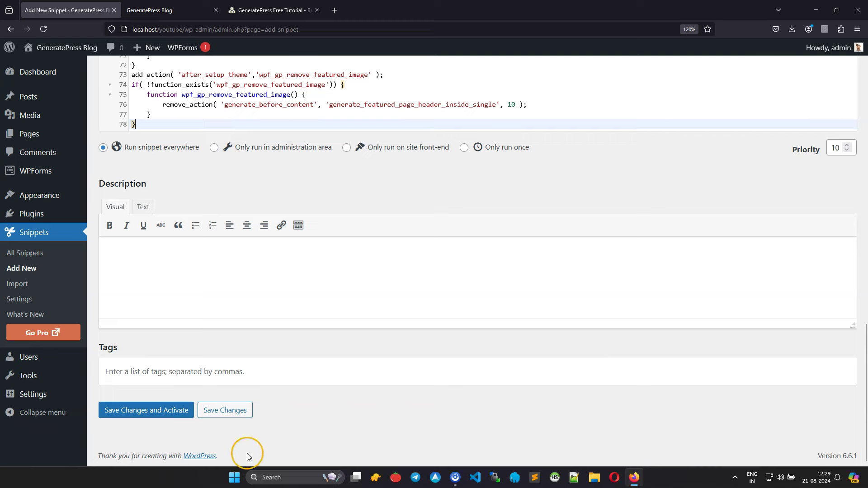
click(133, 415)
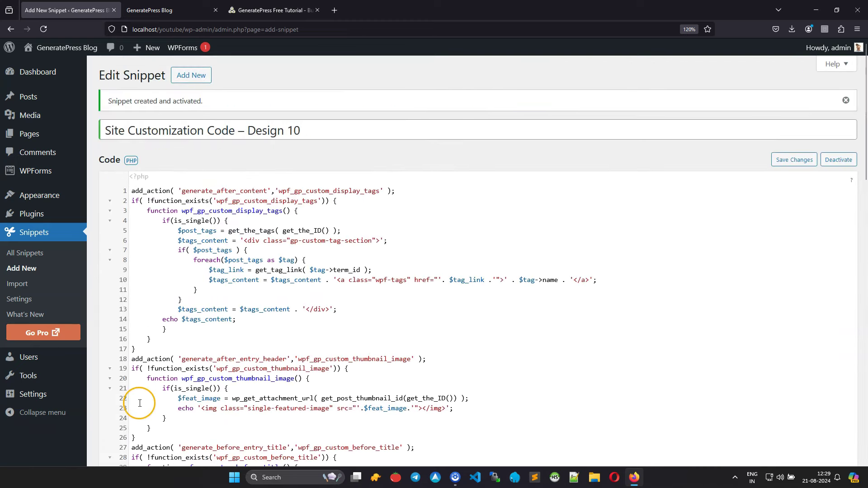
Step: Copy the "Welcome Banner Code" heading from the tutorial page and paste it as the title of another new snippet
click(267, 14)
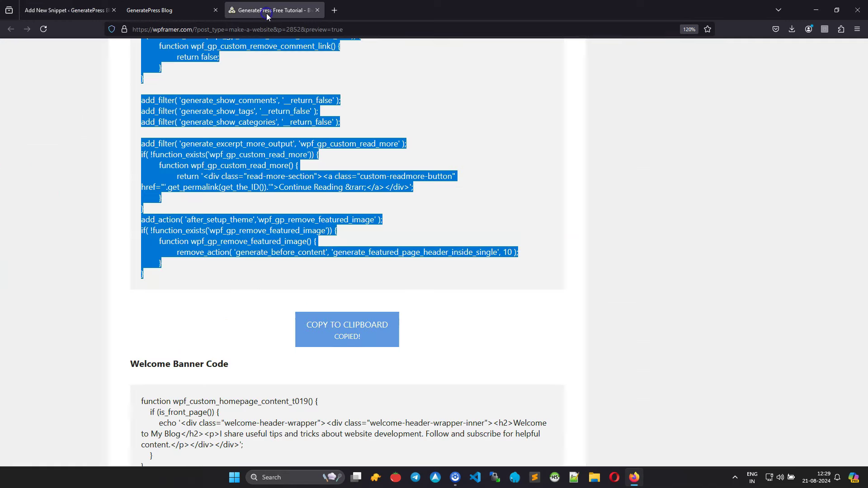
scroll(174, 357, down, 3)
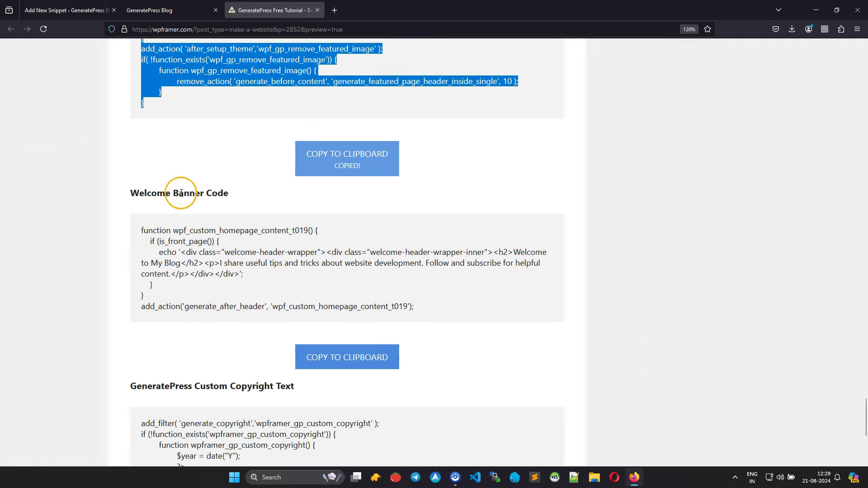
triple_click(181, 193)
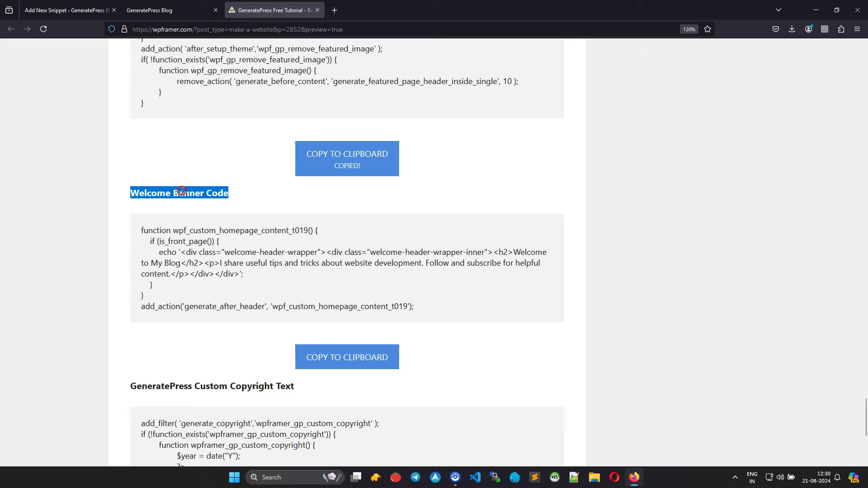
right_click(181, 191)
click(191, 199)
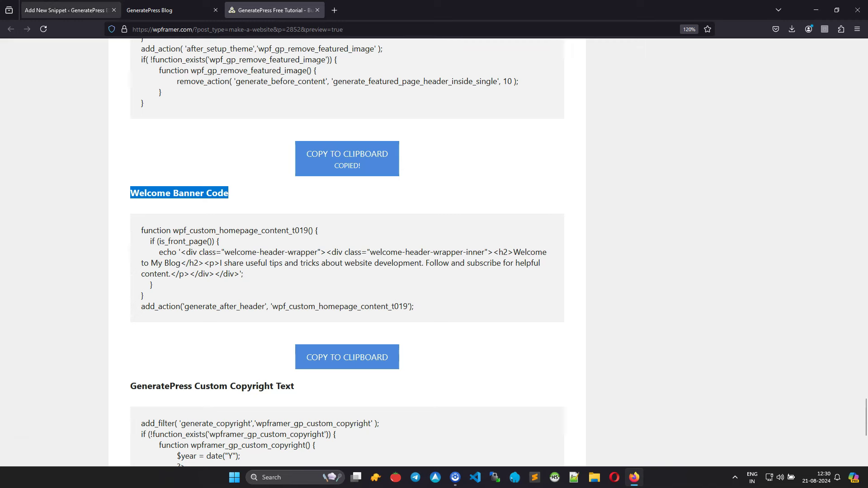
click(63, 10)
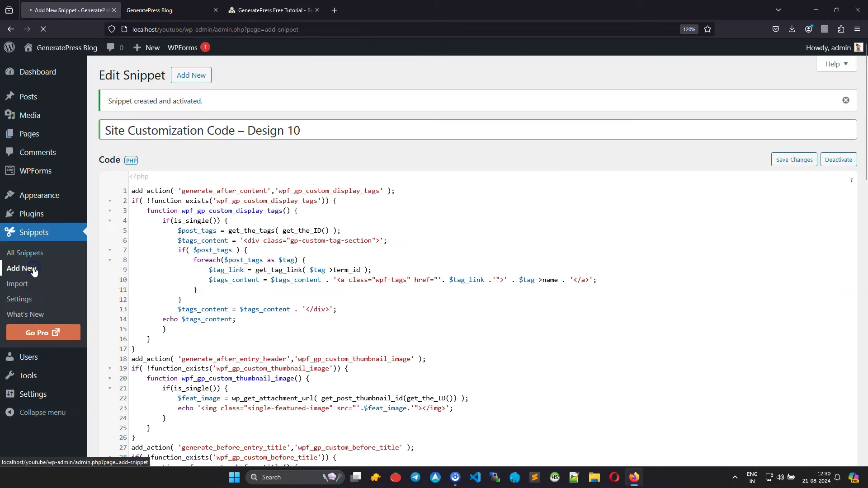
click(141, 102)
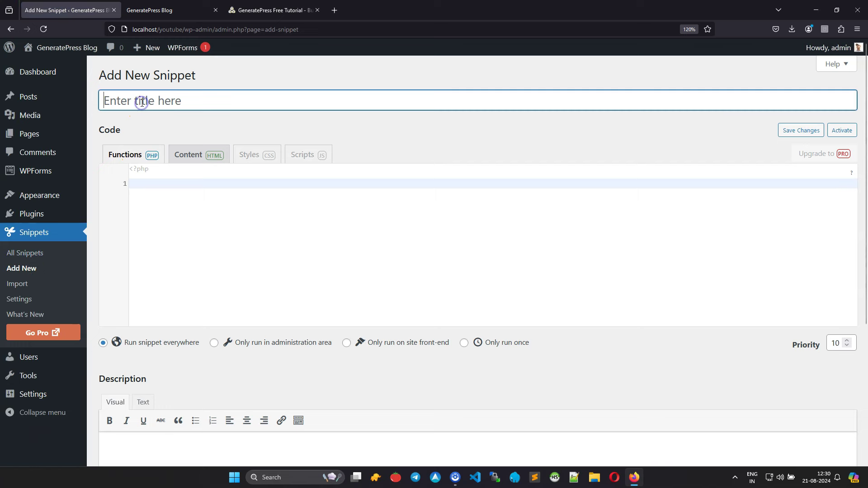
right_click(141, 102)
click(172, 170)
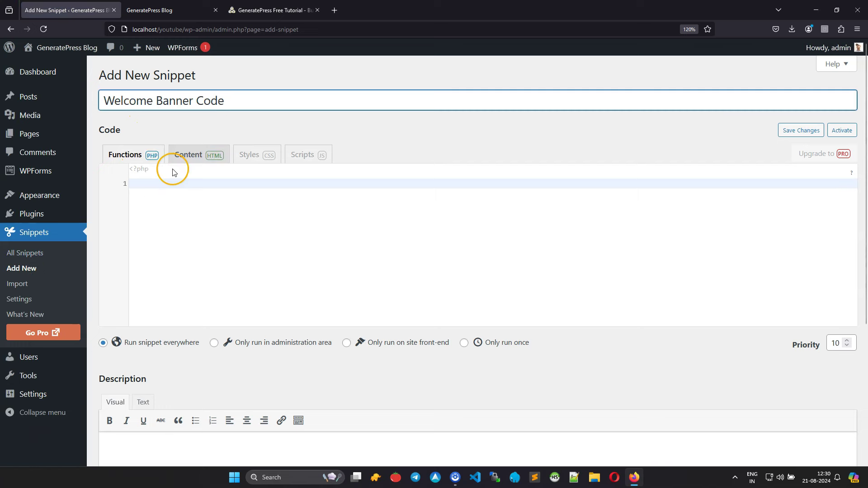
Step: Copy the welcome banner PHP from the tutorial page into the snippet's code area, and save and activate the snippet
click(275, 10)
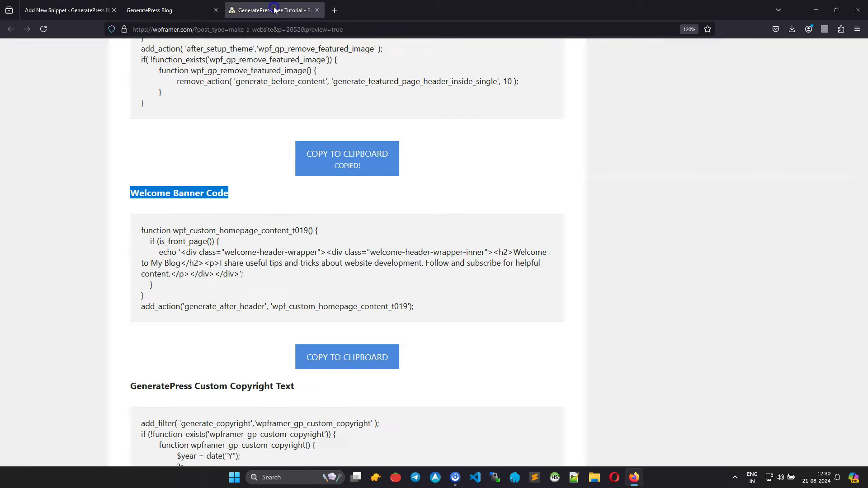
click(337, 357)
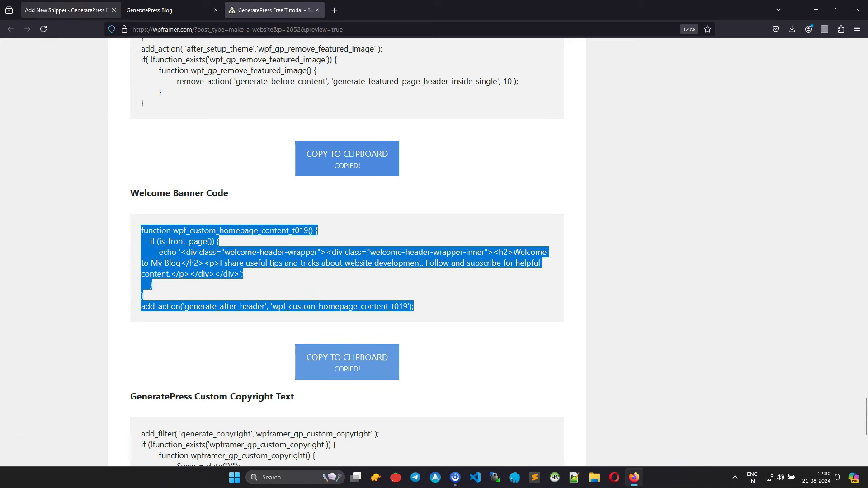
click(45, 10)
click(168, 183)
right_click(169, 184)
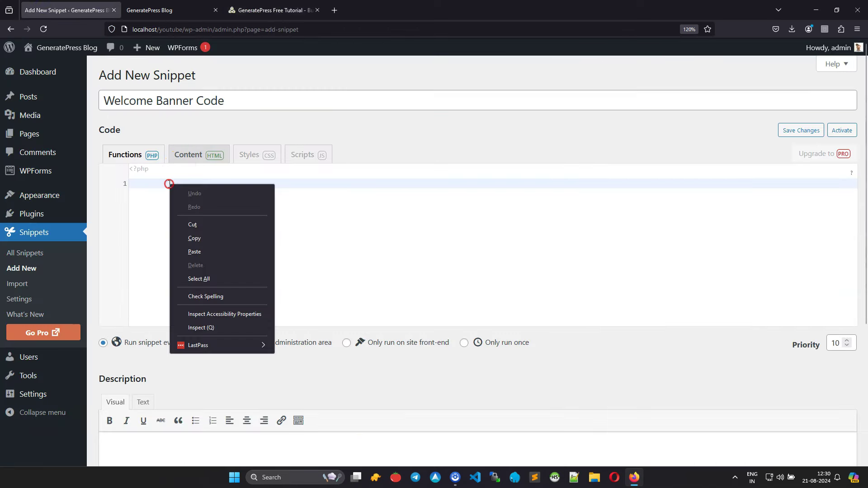
click(207, 252)
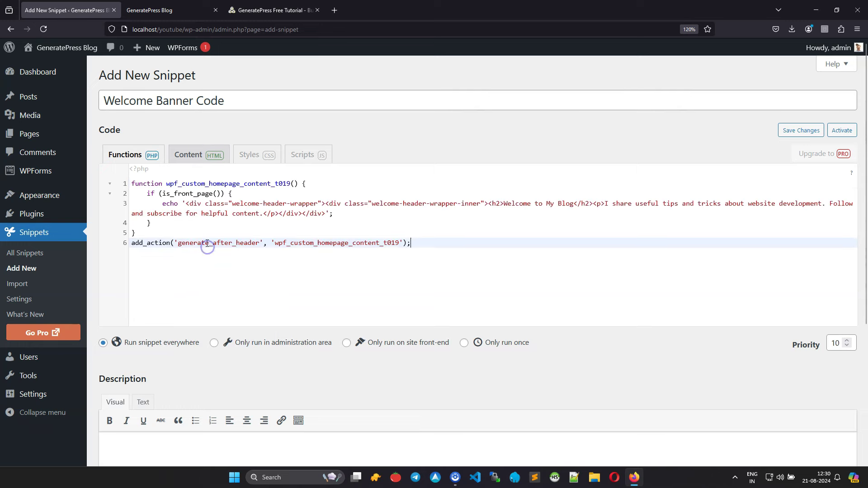
scroll(256, 362, down, 5)
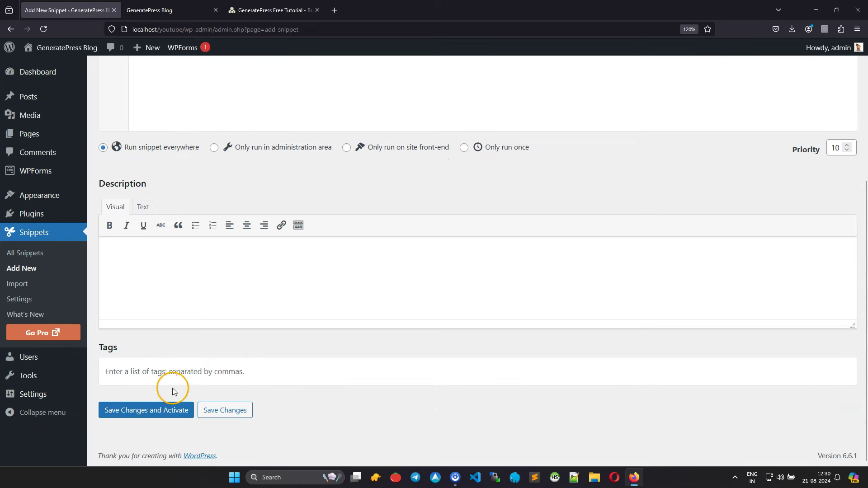
click(155, 410)
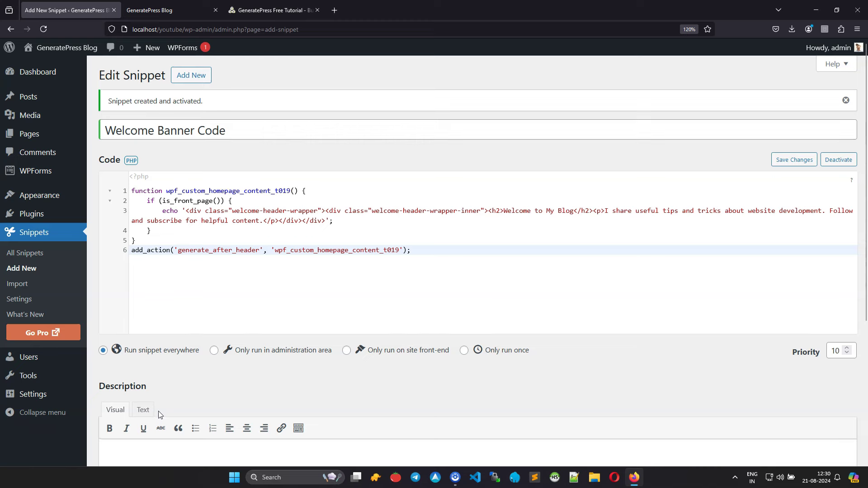
Step: Copy the "GeneratePress Custom Copyright Text" heading from the tutorial page and paste it as the title of another new snippet
click(276, 10)
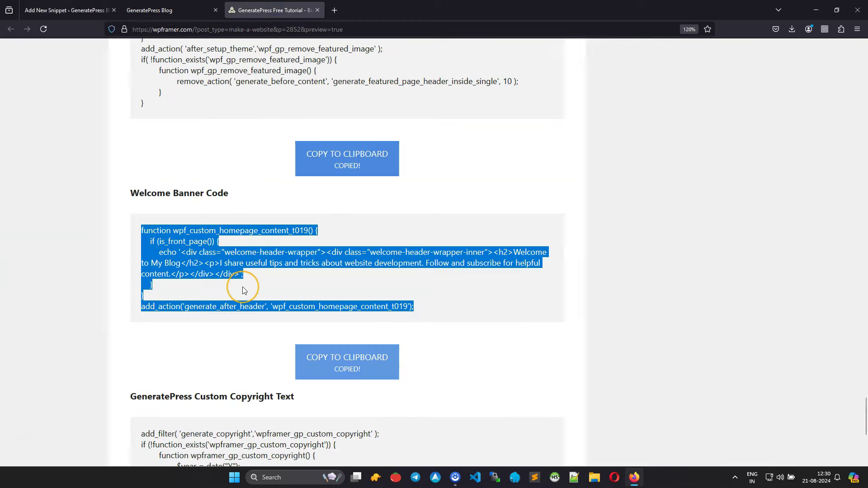
scroll(242, 286, down, 5)
triple_click(263, 168)
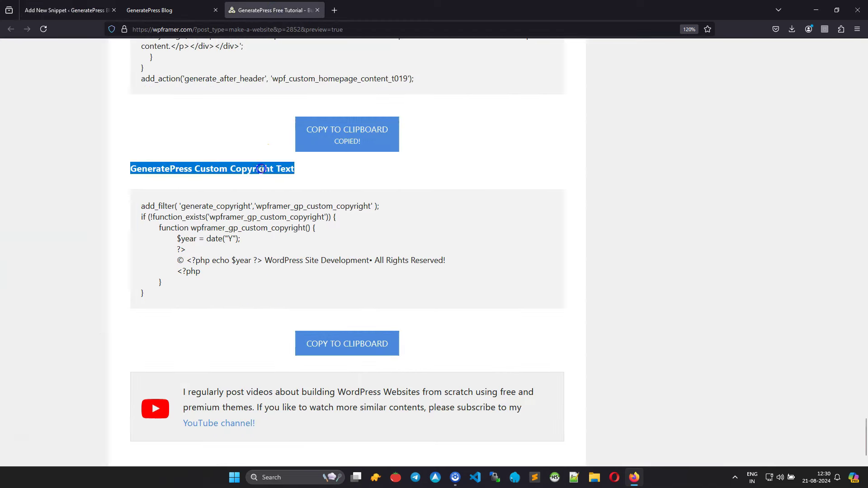
right_click(262, 169)
click(271, 176)
key(ctrl+Tab)
click(30, 269)
click(168, 102)
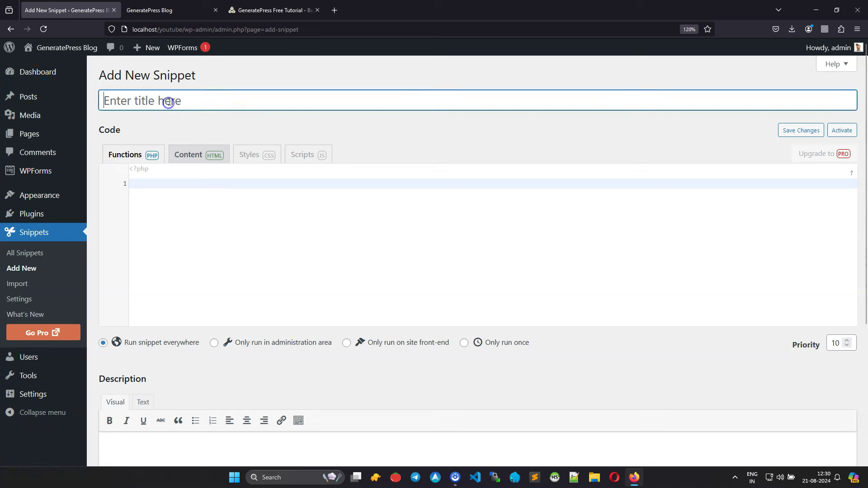
key(ctrl+v)
Step: Copy the custom copyright PHP code from the tutorial page and paste it into the GeneratePress Custom Copyright Text snippet
click(271, 10)
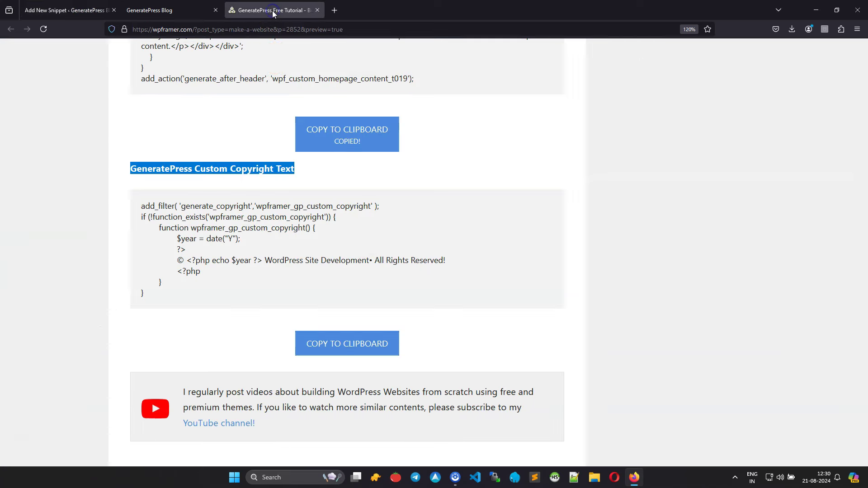
click(351, 346)
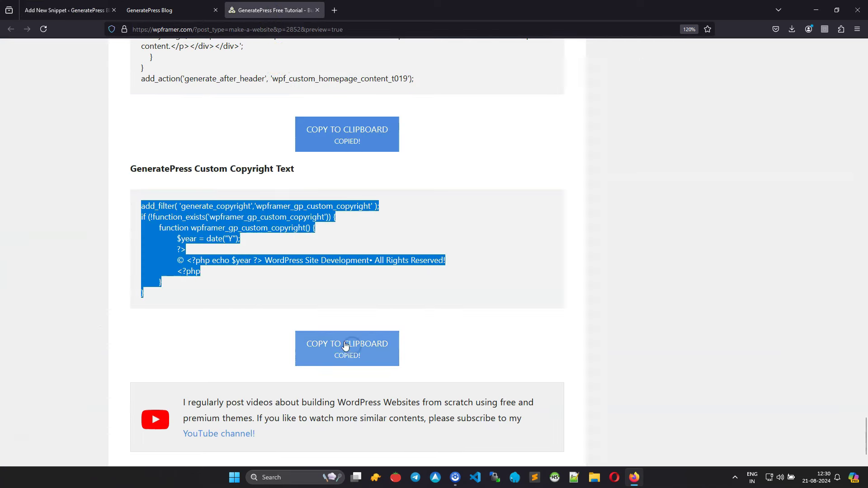
click(64, 11)
click(162, 185)
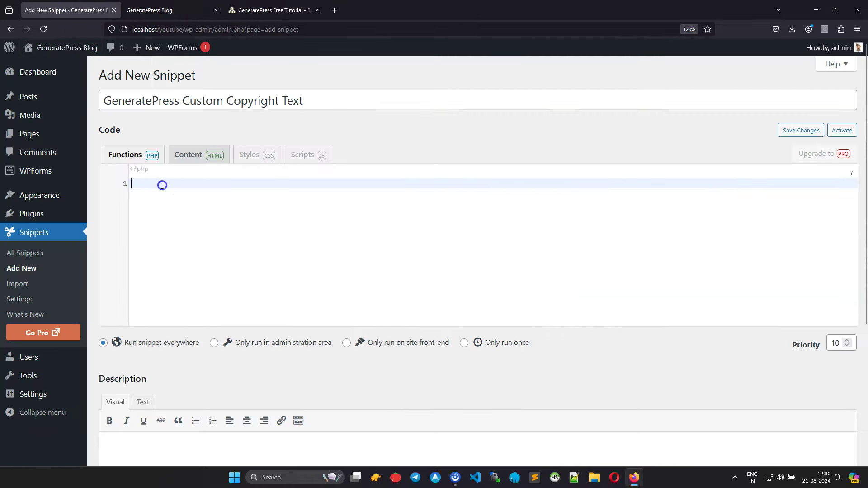
right_click(163, 184)
click(184, 252)
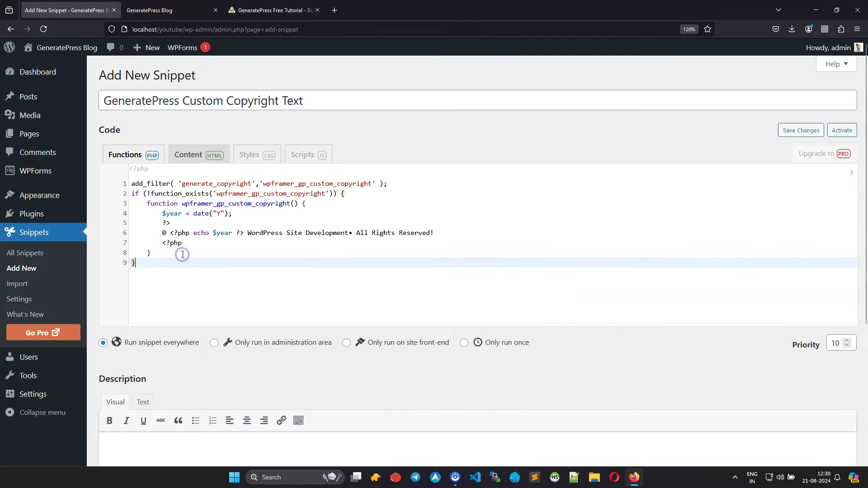
Step: Save and activate the GeneratePress Custom Copyright Text snippet and open the list of all snippets
scroll(172, 371, down, 4)
click(151, 409)
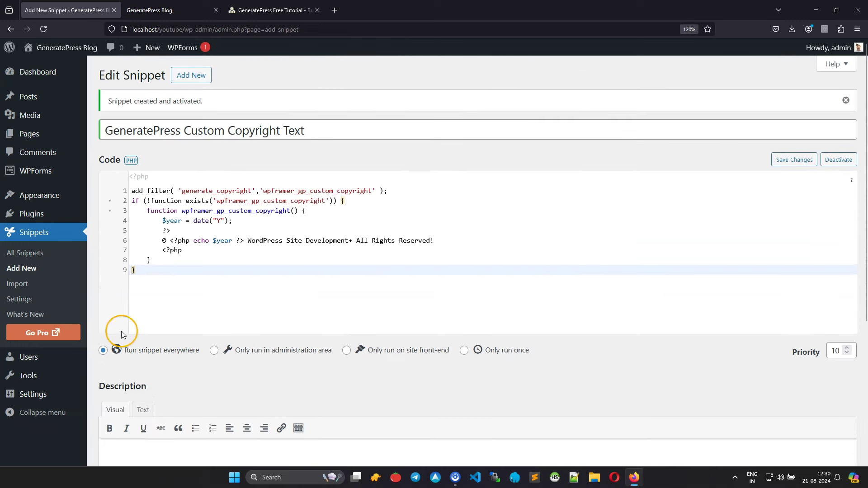
click(30, 254)
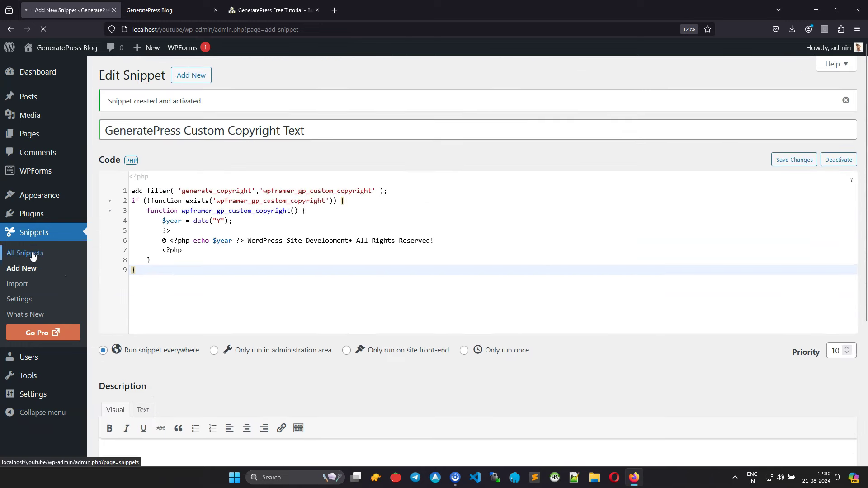
Step: Check the copied snippets in the list, and reload the blog front page to inspect their effect from the page's start
scroll(249, 294, down, 3)
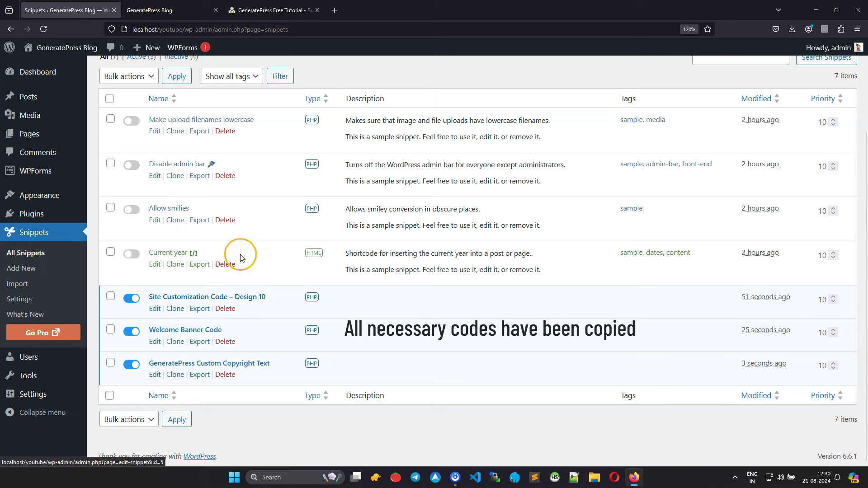
click(165, 10)
click(45, 29)
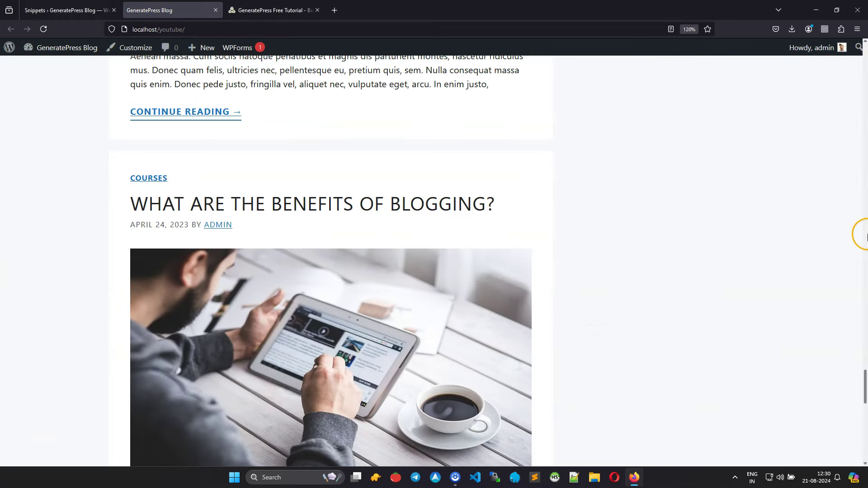
drag(865, 362, 865, 59)
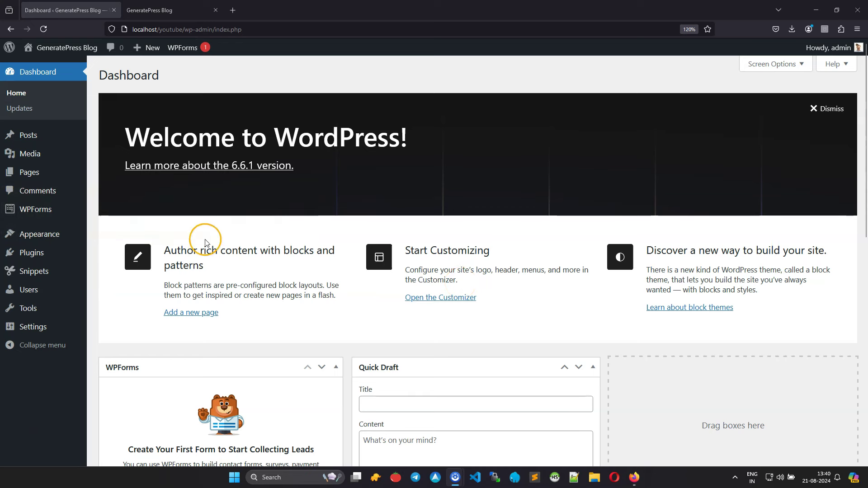
Step: Open the theme customizer's Site Identity settings and hide the site title
mouse_move(15, 234)
click(126, 269)
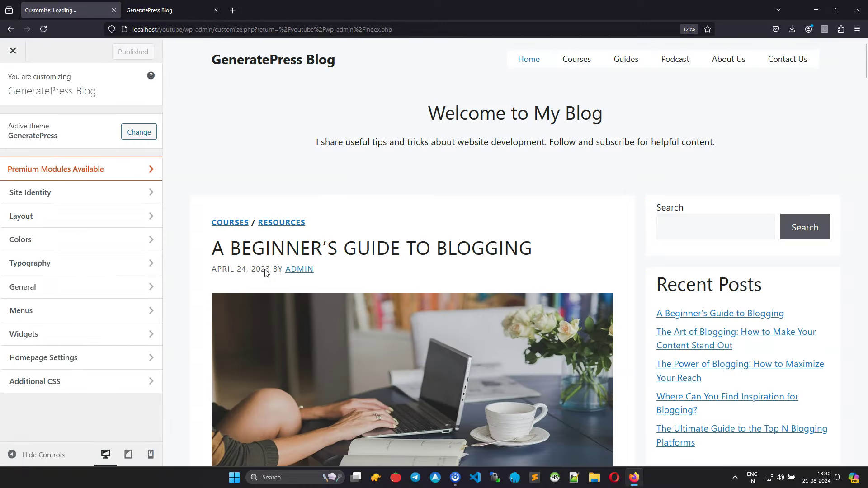
click(29, 192)
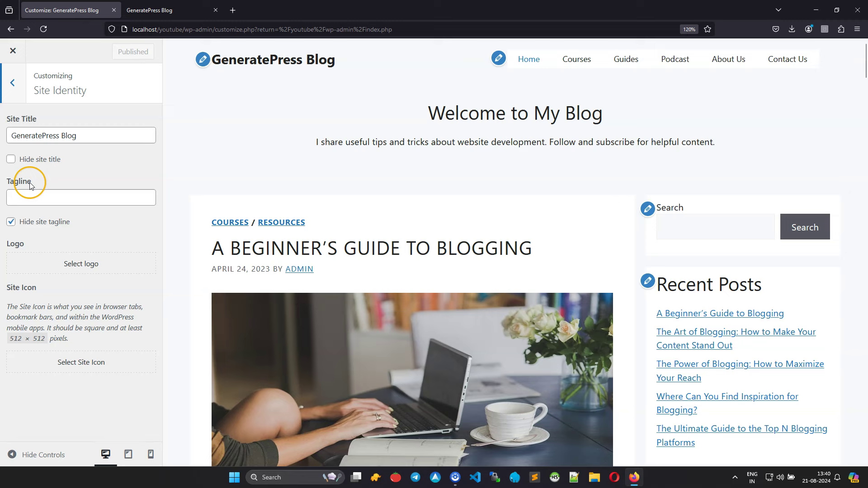
click(11, 159)
Step: Set logo.png from the media library as the site logo without cropping it
click(63, 264)
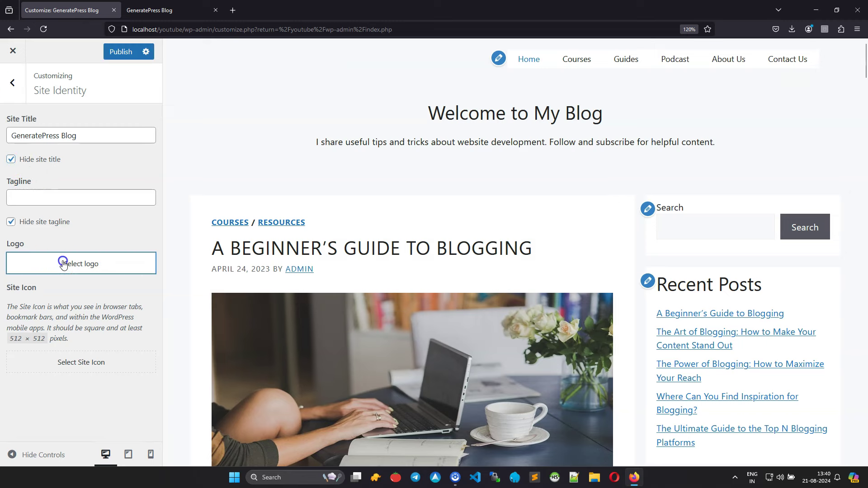
click(101, 93)
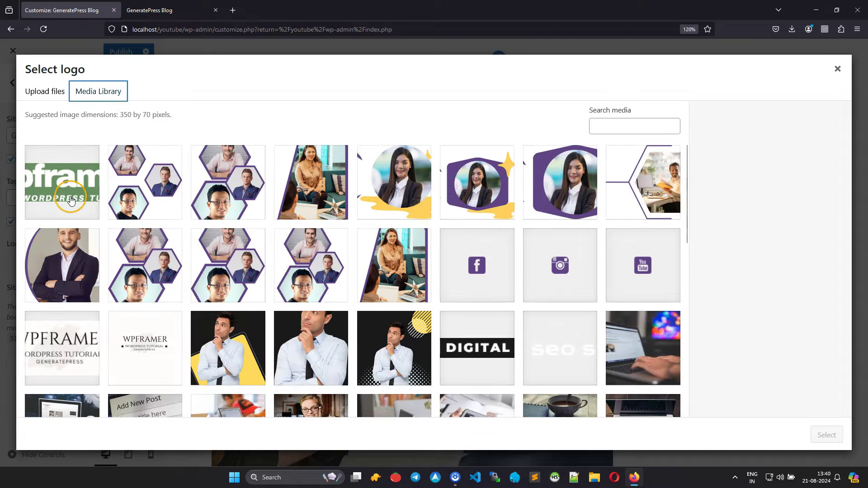
click(67, 194)
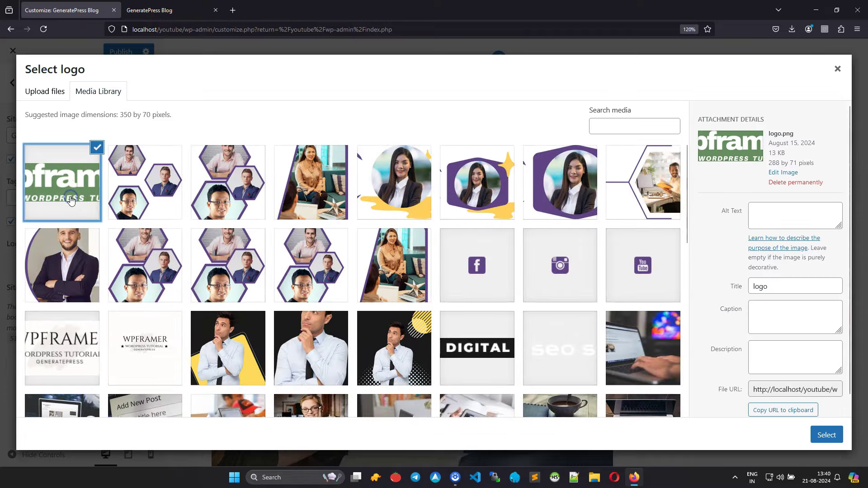
click(840, 433)
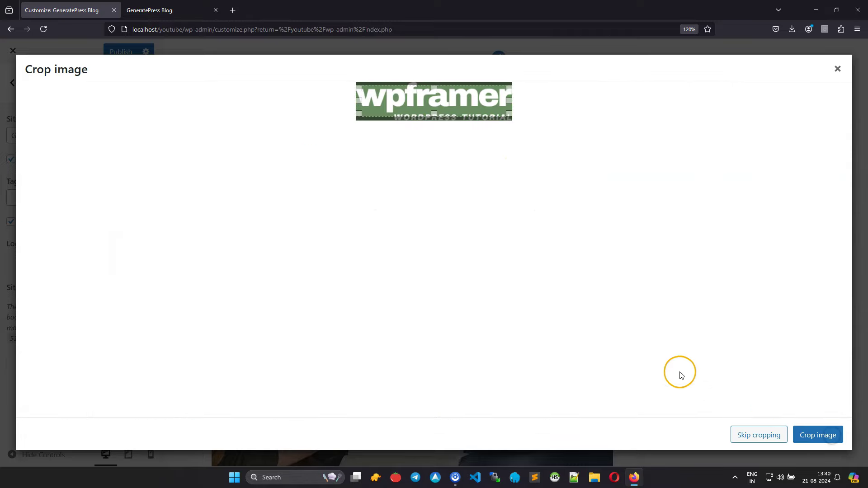
click(761, 434)
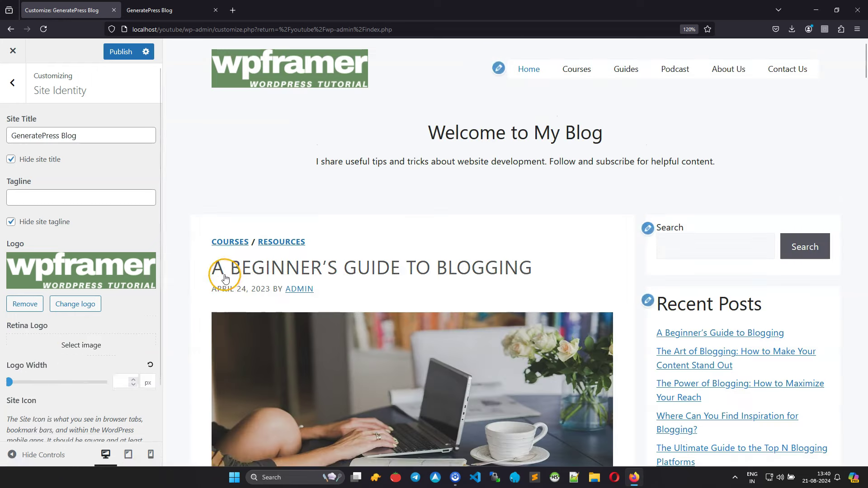
Step: Set the logo width to 250 px and publish the site identity changes
click(122, 386)
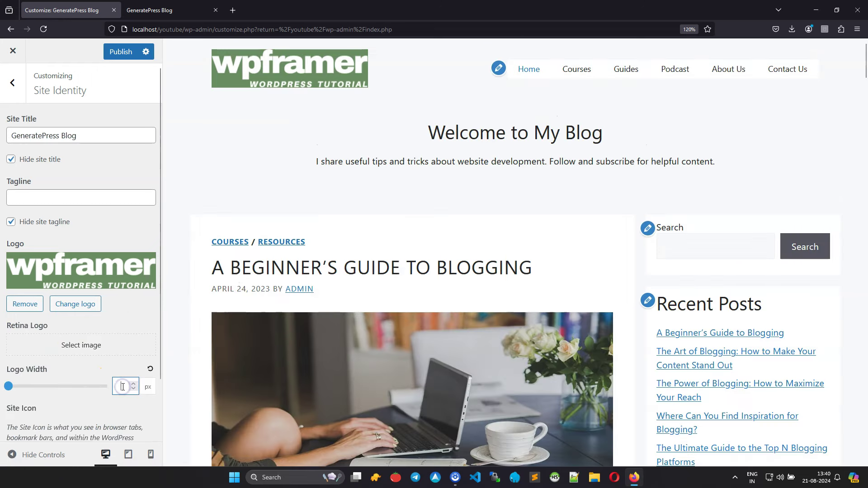
text(250)
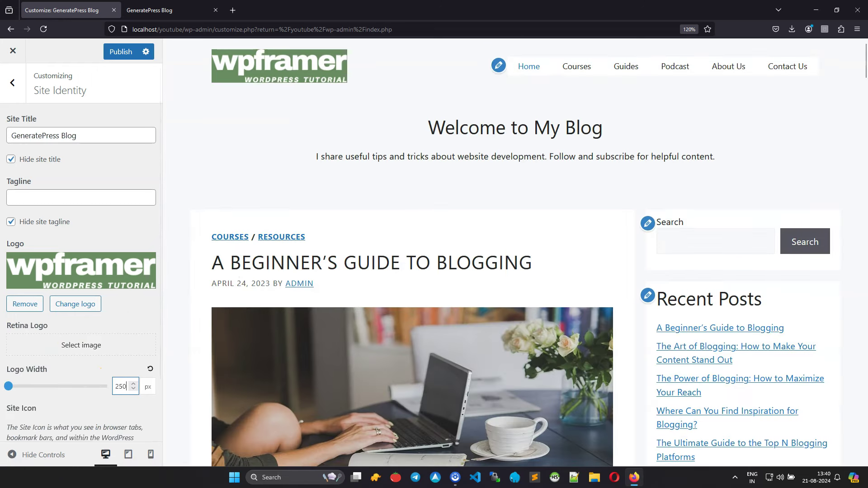
scroll(107, 393, down, 2)
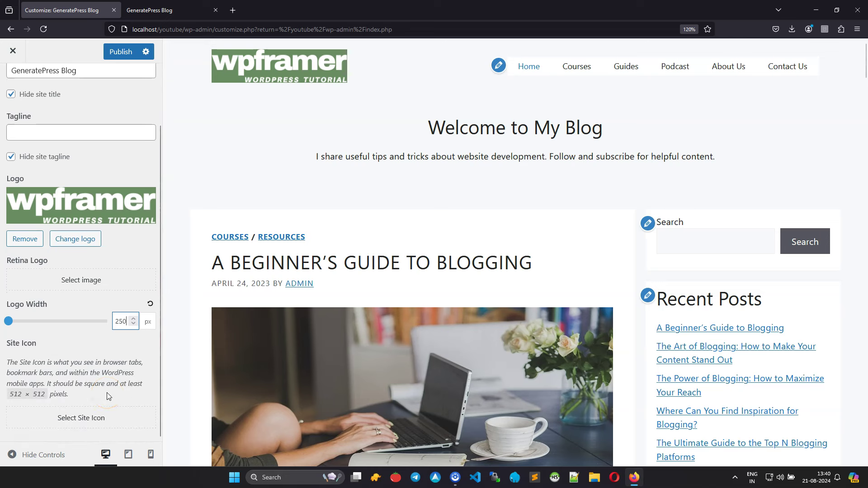
scroll(106, 392, up, 2)
click(121, 53)
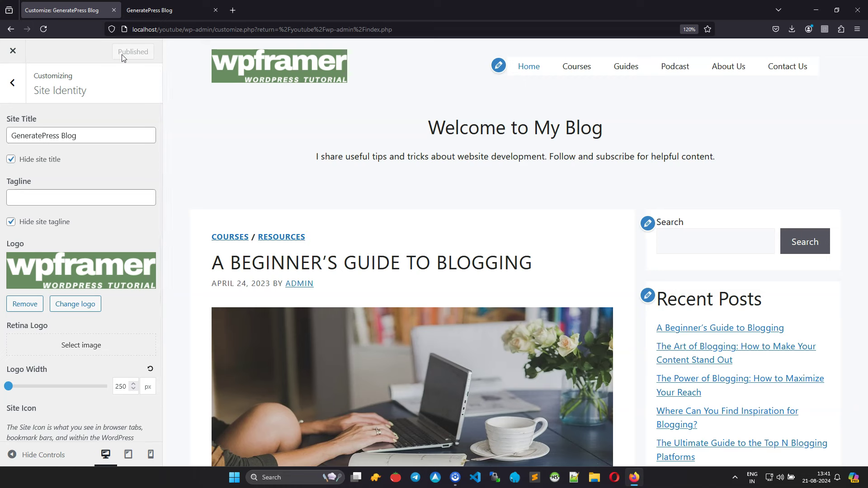
Step: In the container layout settings, set the content layout to One Container and the container alignment to Boxes
click(9, 85)
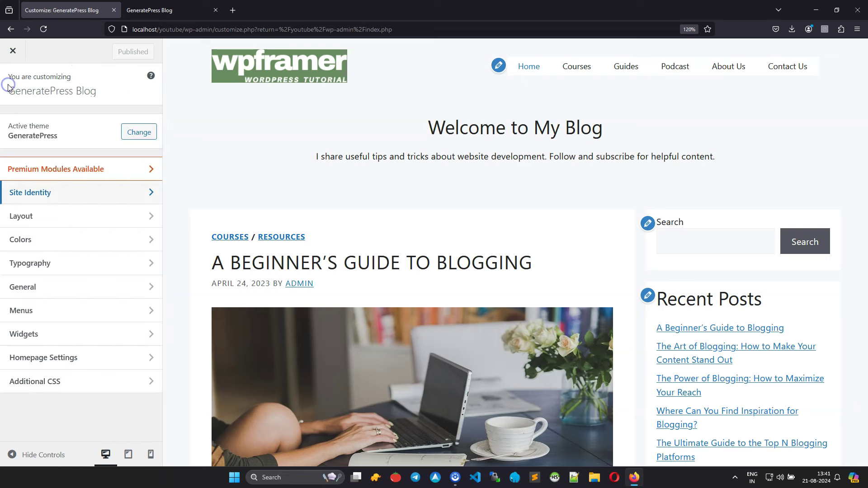
click(42, 219)
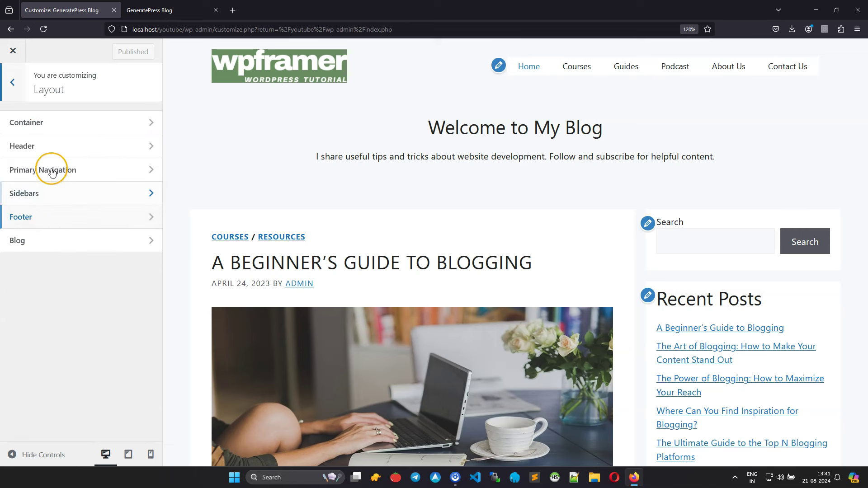
click(51, 124)
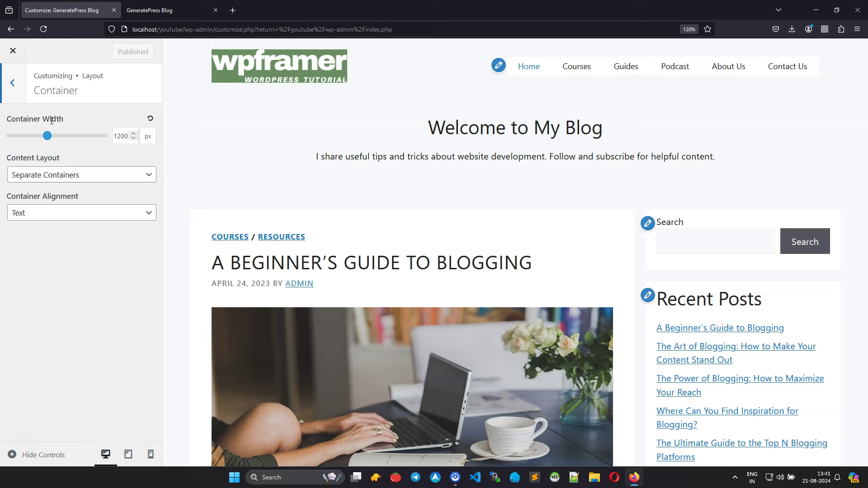
click(42, 175)
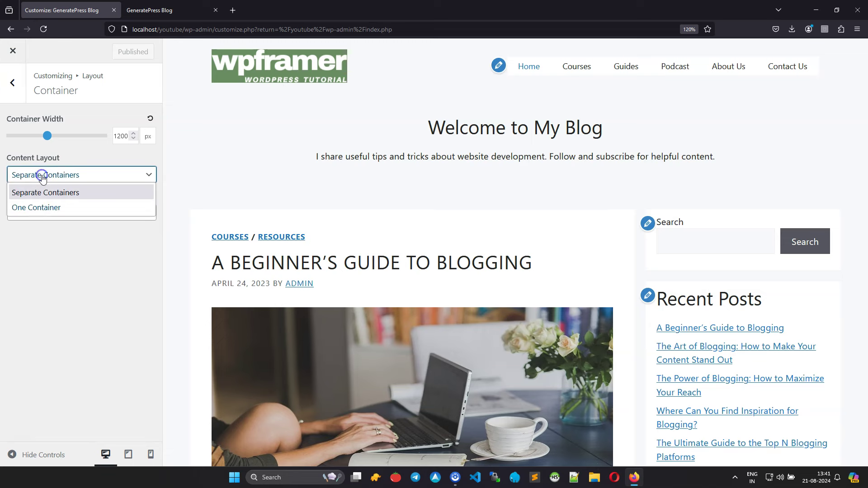
click(43, 207)
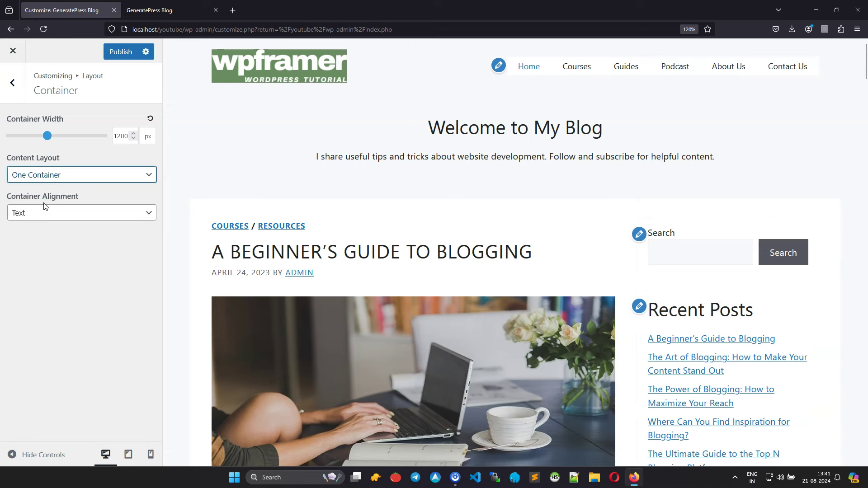
click(45, 212)
click(43, 229)
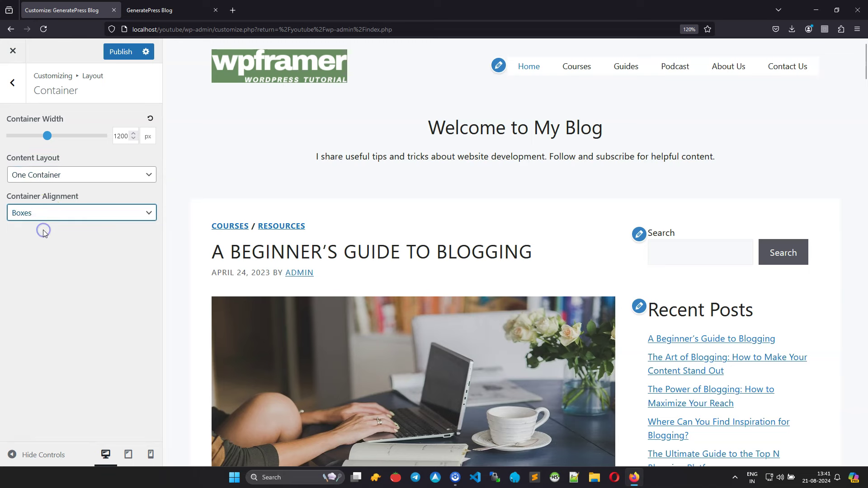
Step: In the header layout settings, set the inner header width to Full and the header alignment to Center, and publish
click(11, 83)
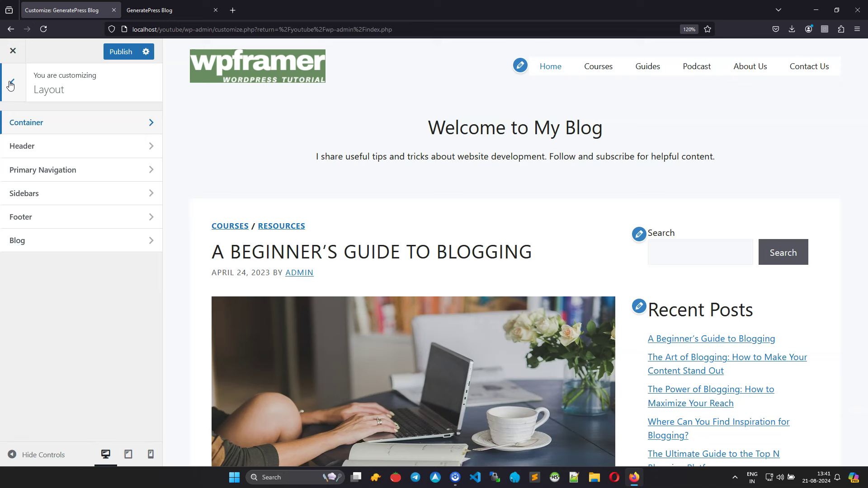
click(44, 146)
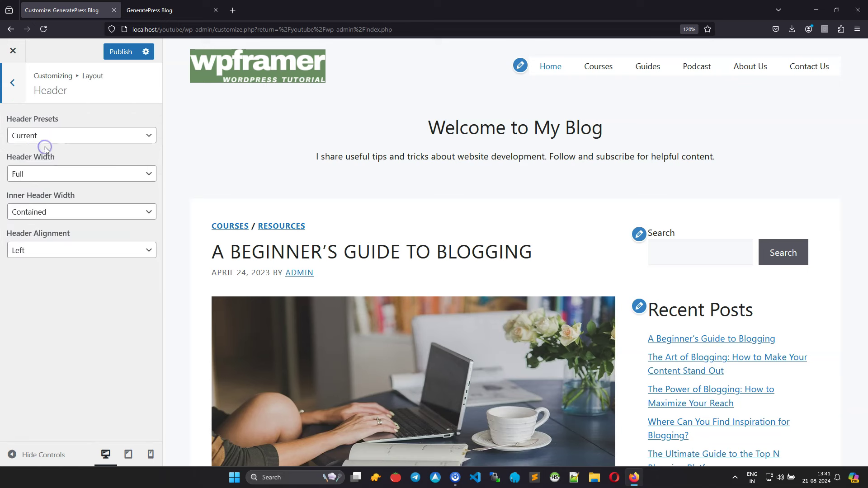
click(48, 176)
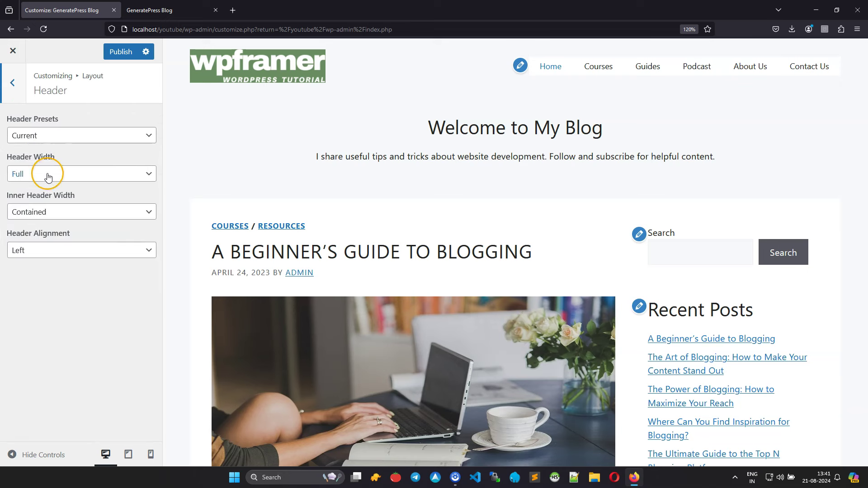
click(48, 211)
click(43, 243)
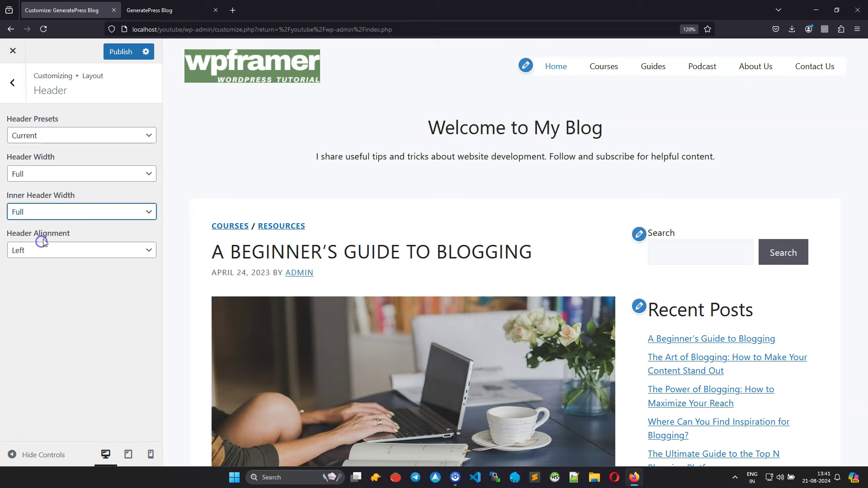
click(50, 250)
click(46, 281)
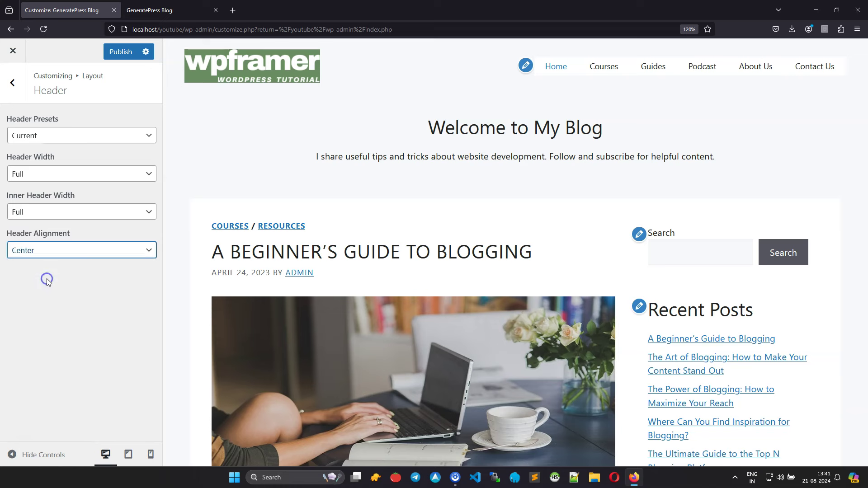
click(116, 53)
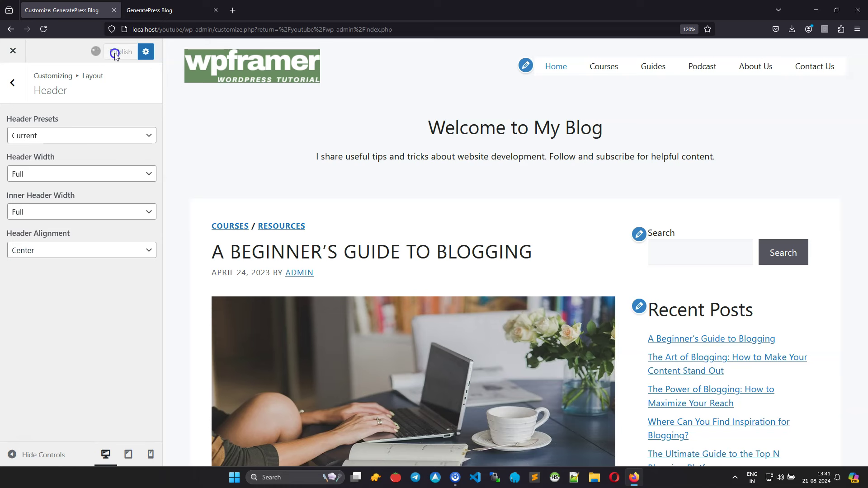
Step: Review the primary navigation and sidebar layout settings
click(12, 83)
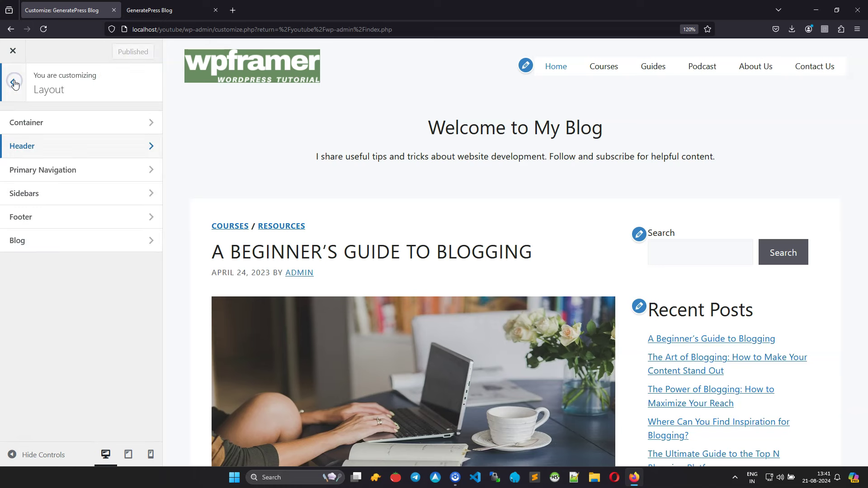
click(42, 170)
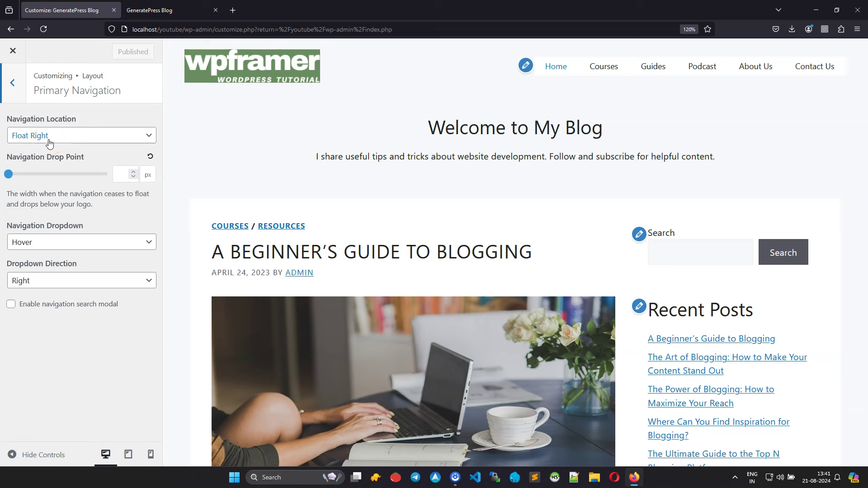
click(12, 82)
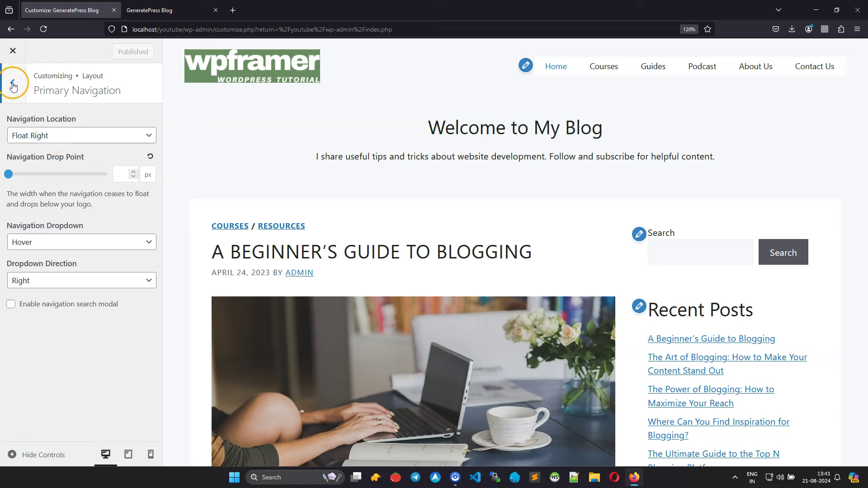
click(33, 195)
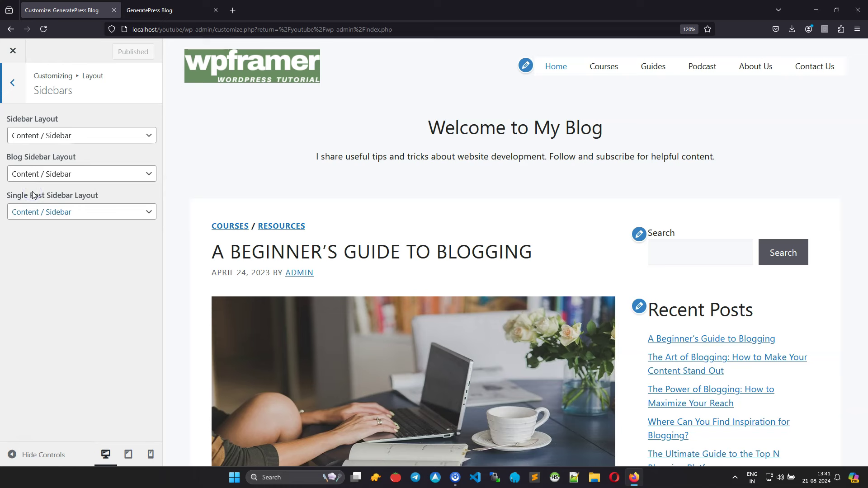
click(13, 83)
click(30, 194)
Step: Enable the back to top button in the footer layout settings
click(29, 217)
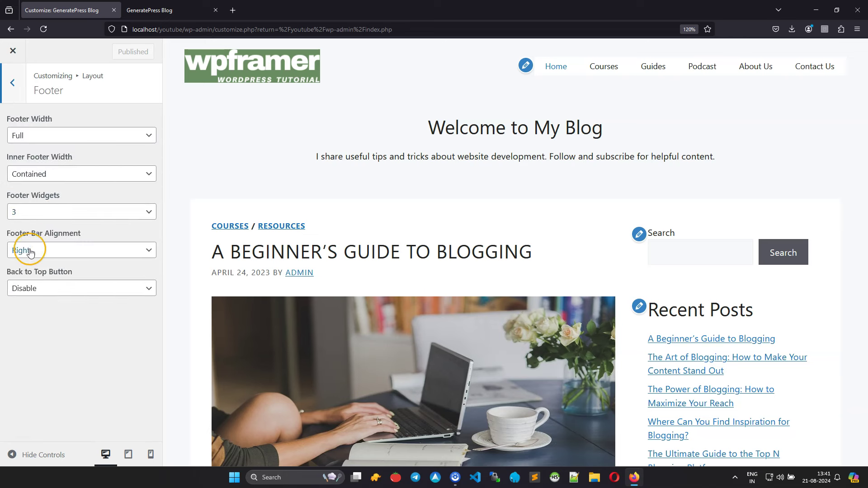
click(32, 288)
click(34, 303)
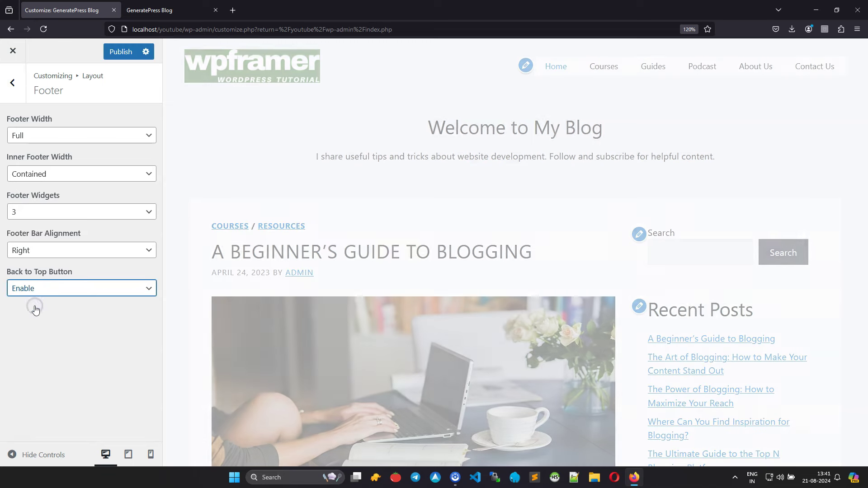
Step: Check the content type in the blog layout settings, and open the theme's color settings
click(13, 86)
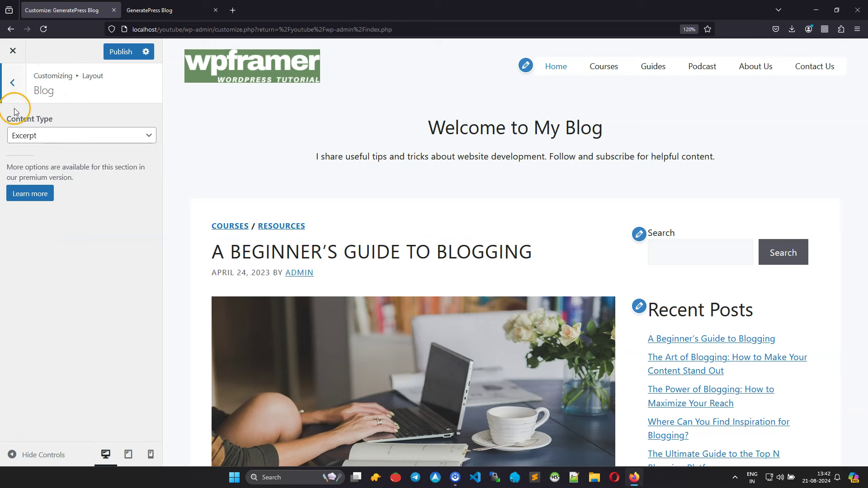
click(12, 83)
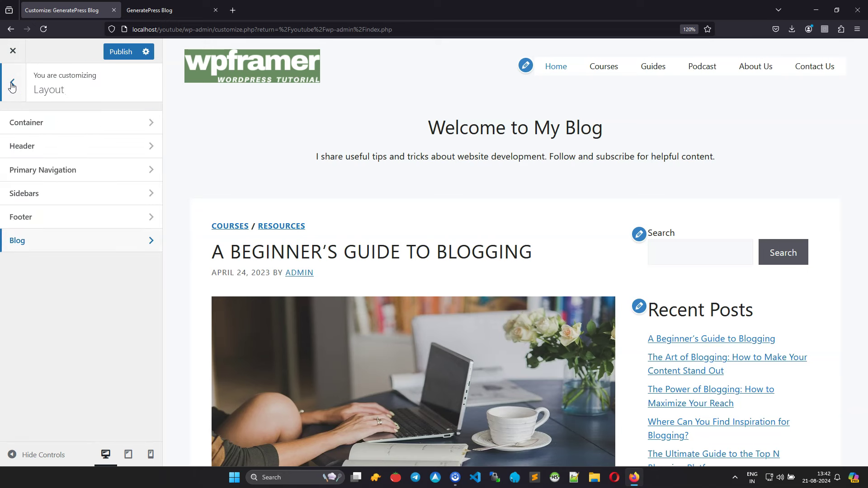
click(12, 85)
click(25, 238)
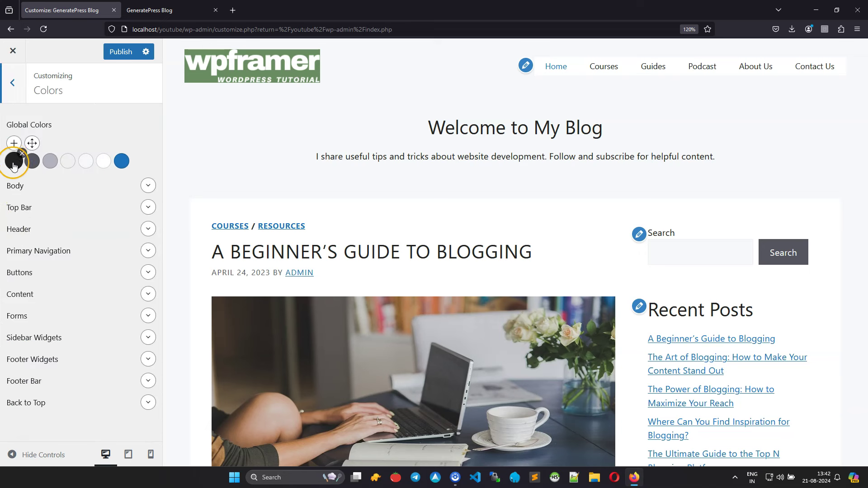
Step: Set the contrast global color to #55585B
click(14, 167)
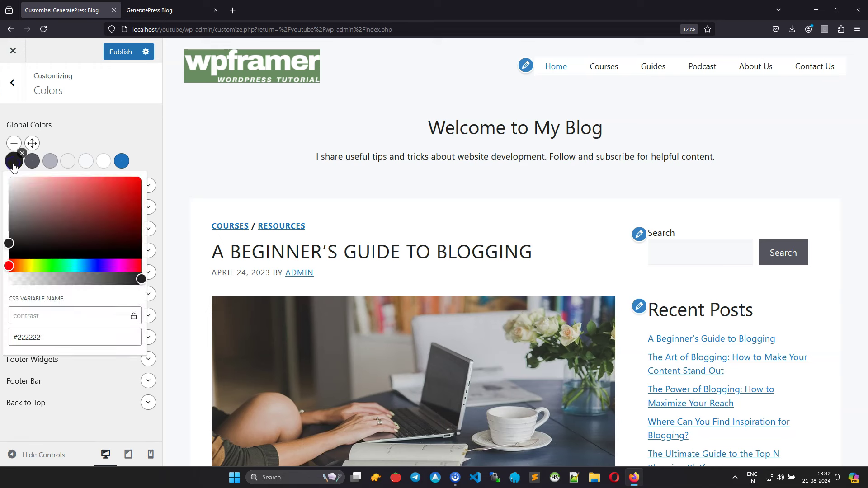
double_click(50, 337)
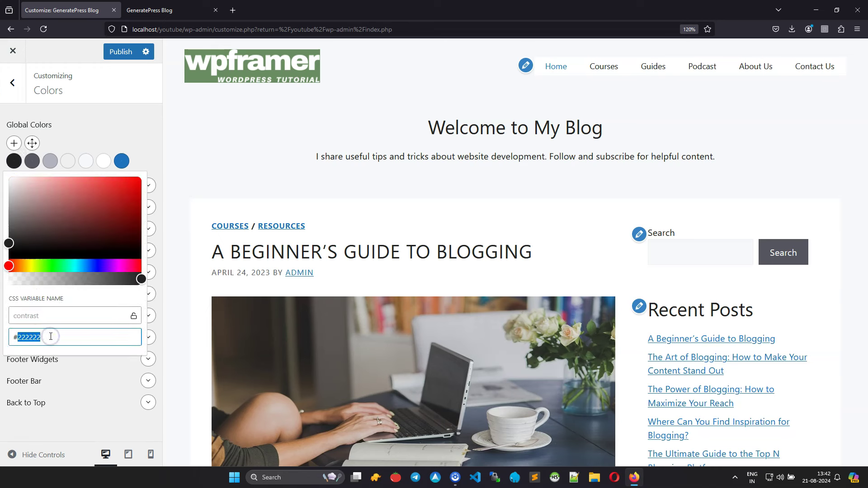
text(555)
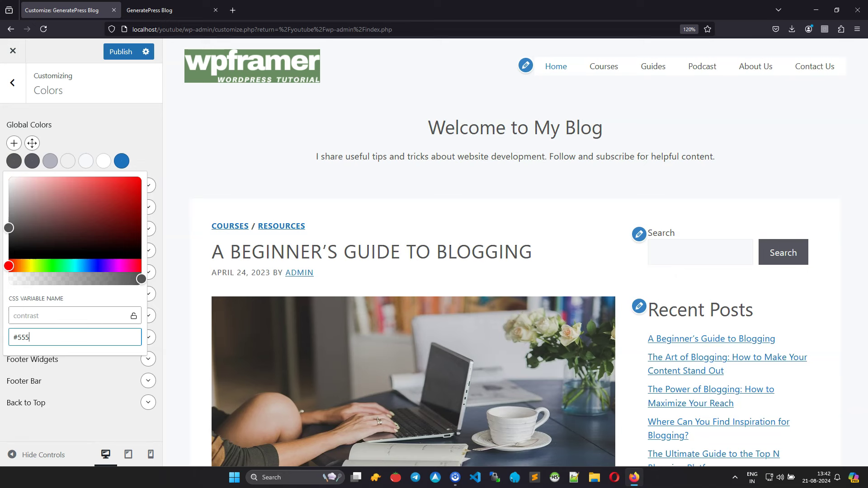
text(85)
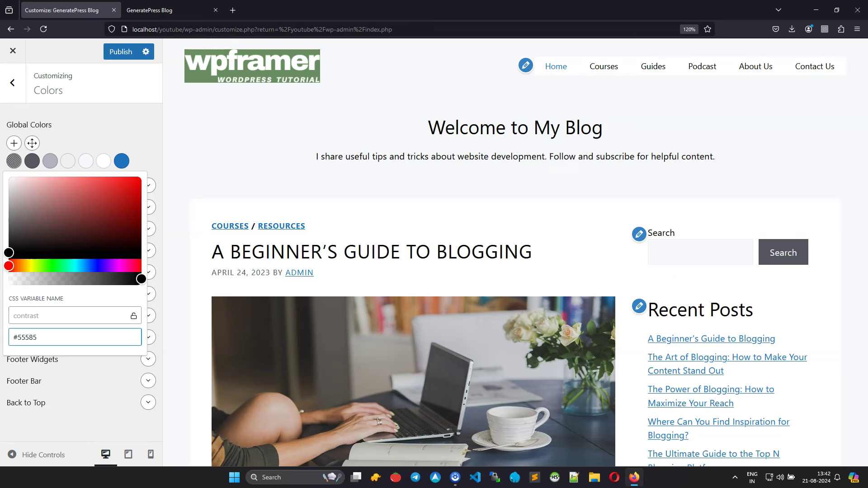
text(B)
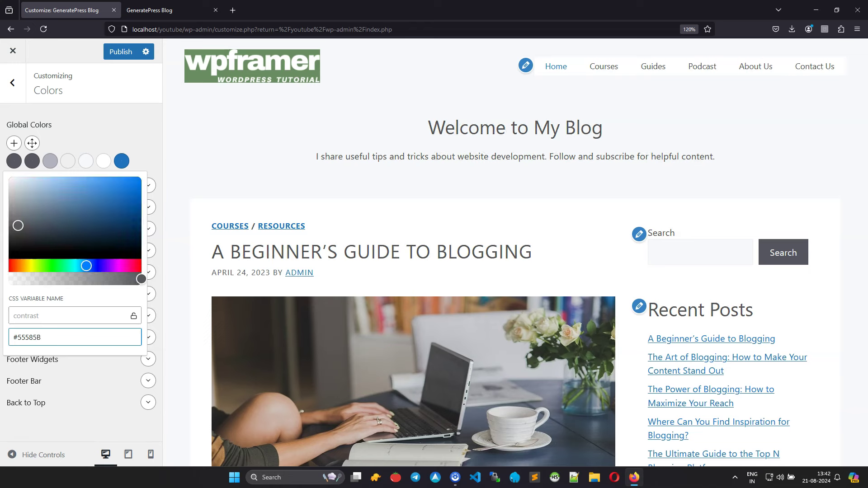
Step: Check the hex value of the contrast-2 global color
click(31, 162)
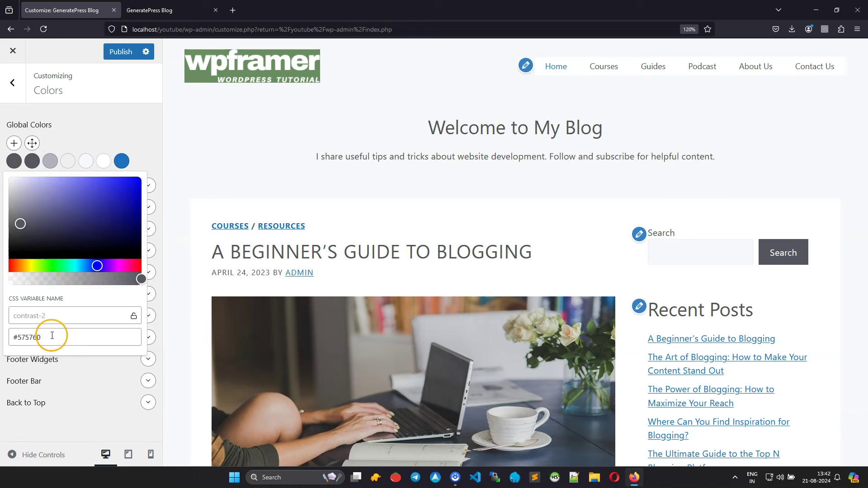
double_click(52, 335)
click(52, 335)
click(47, 170)
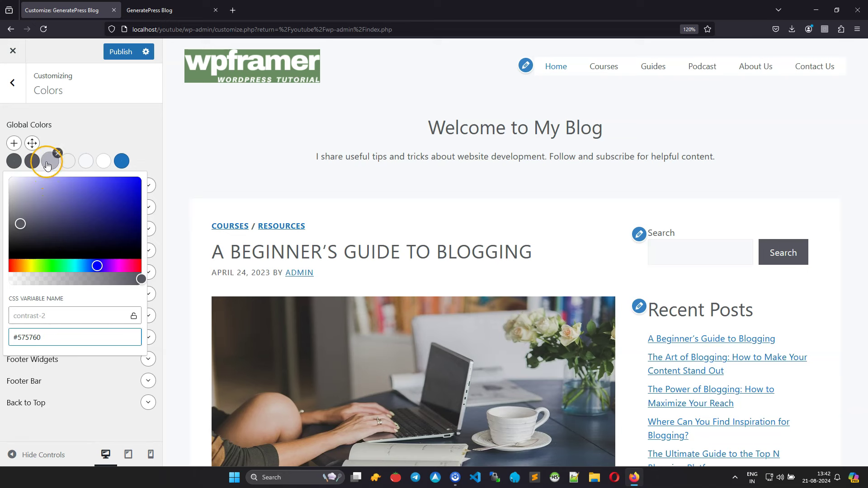
Step: Set the contrast-3 global color to #a0a2a4 and close its color picker
click(48, 163)
click(69, 337)
double_click(68, 338)
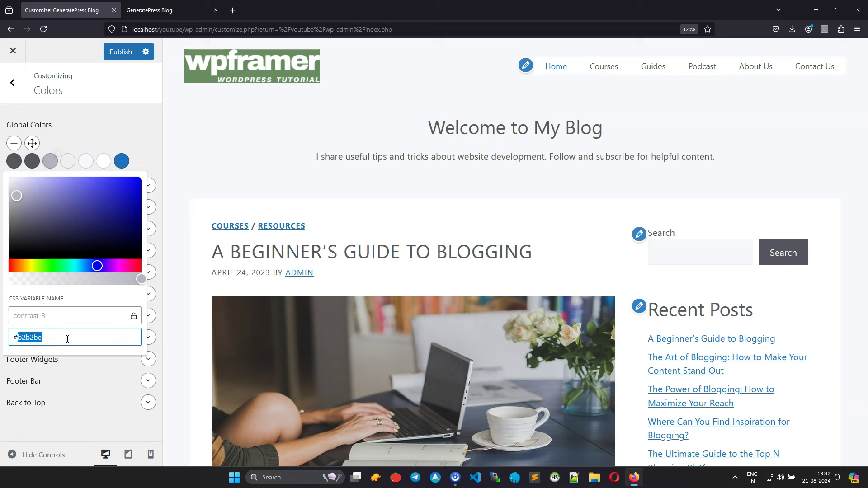
text(a0)
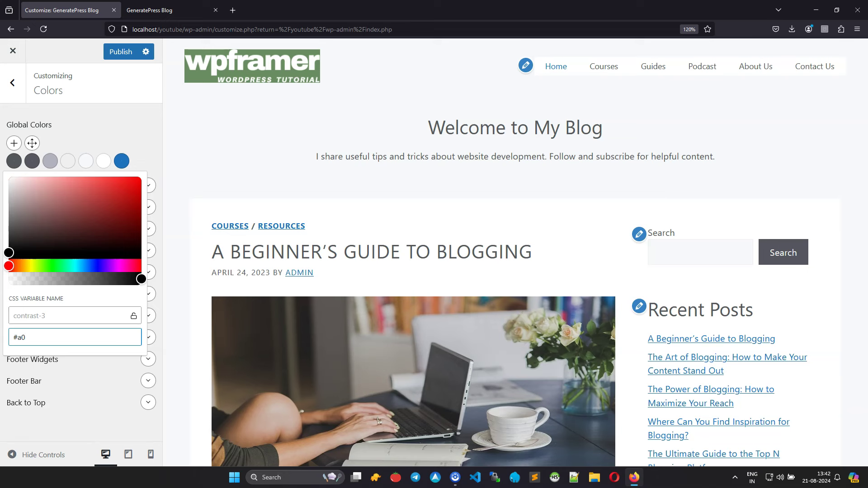
text(a)
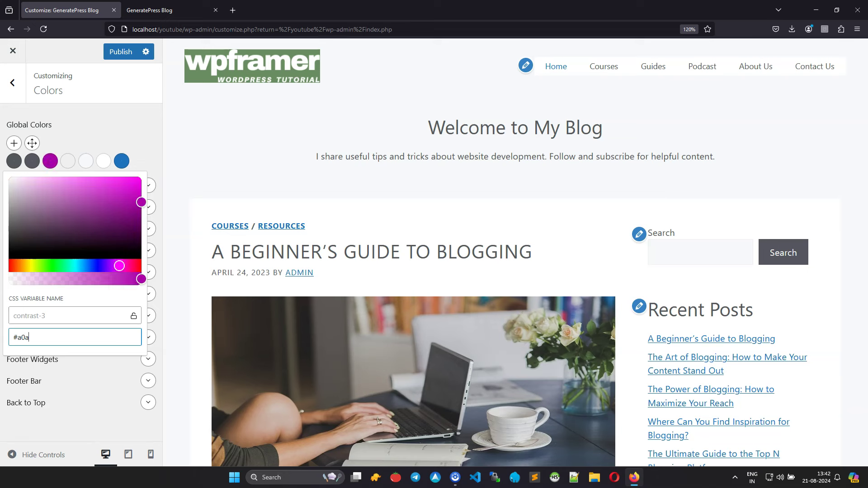
text(2a)
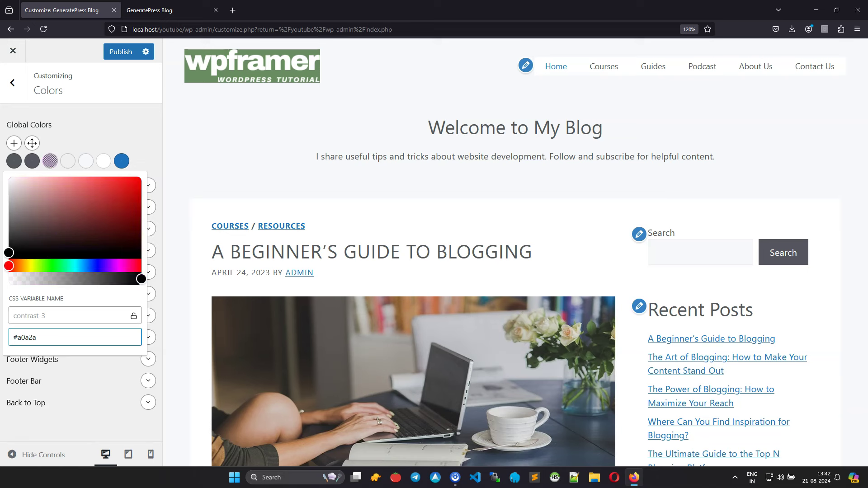
text(4)
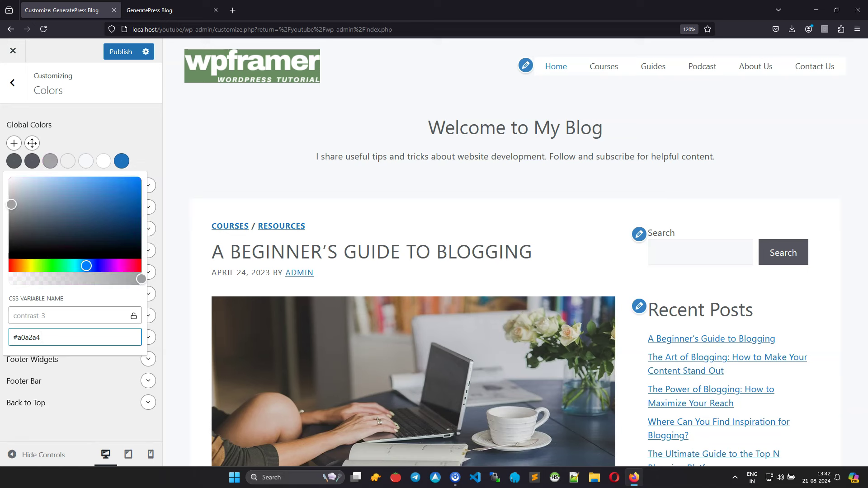
click(75, 135)
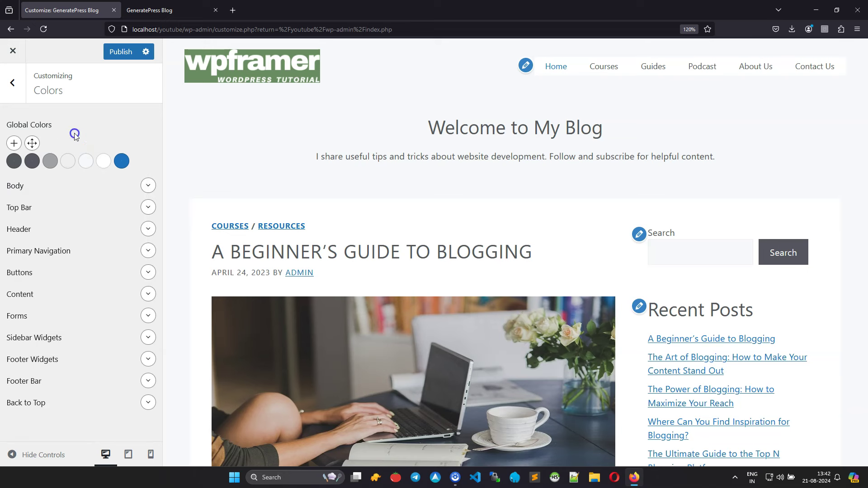
Step: Check the hex values of the base, base-2 and base-3 global colors
click(68, 162)
click(83, 164)
click(85, 162)
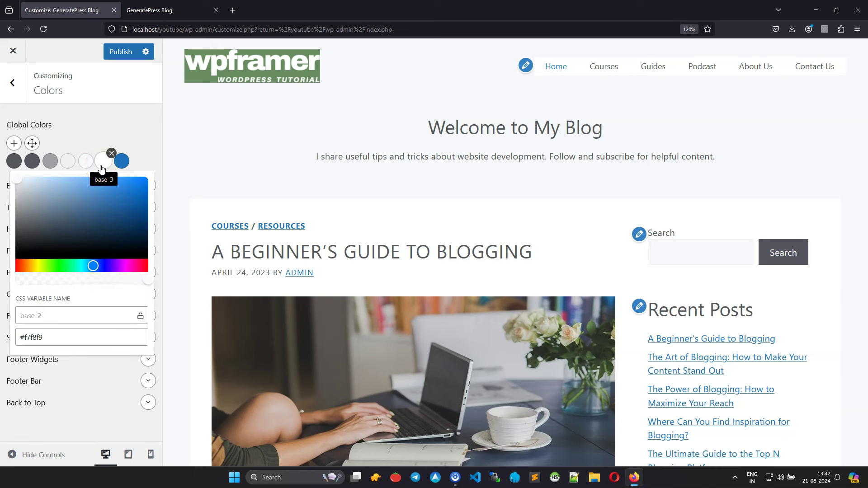
click(101, 163)
click(98, 134)
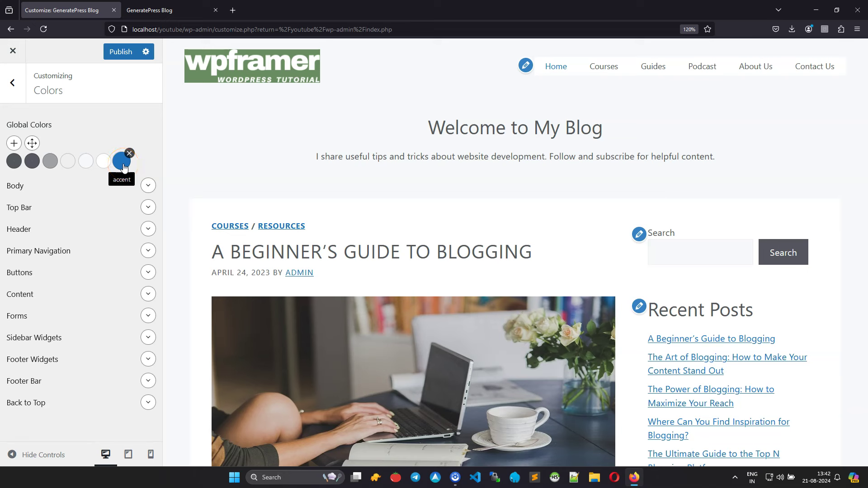
Step: Set the accent global color to #678e61 and close its color picker
click(124, 168)
click(69, 334)
double_click(69, 334)
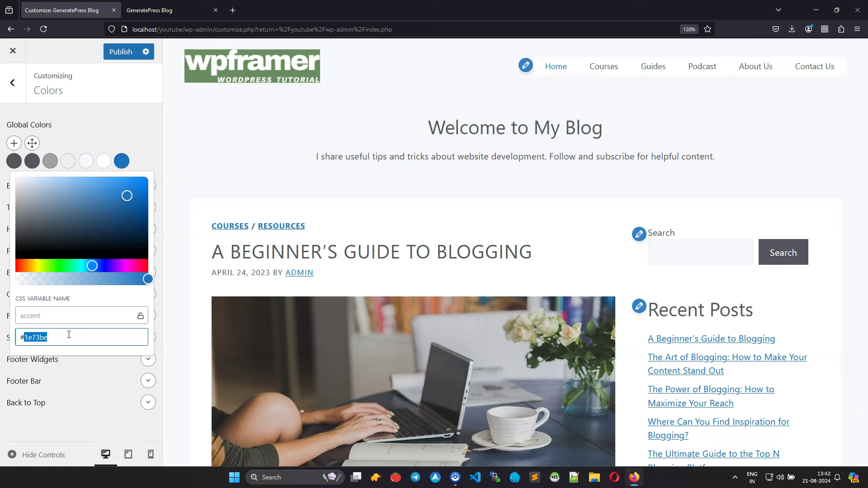
text(67)
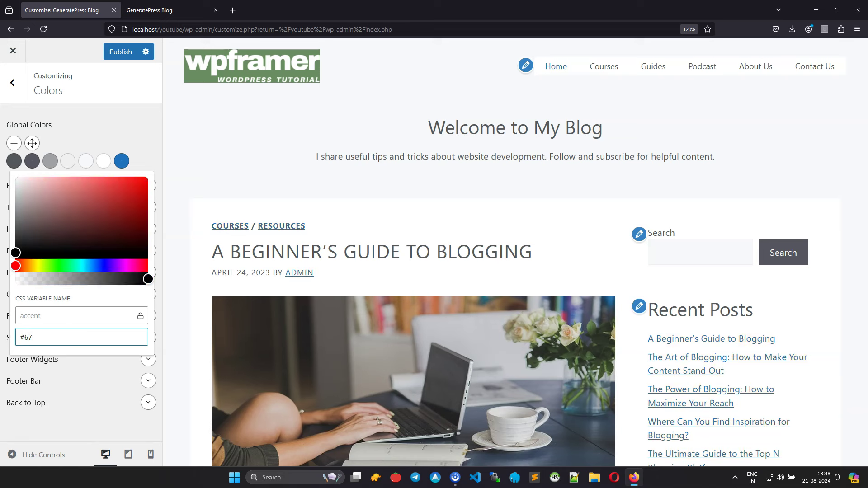
text(8e61)
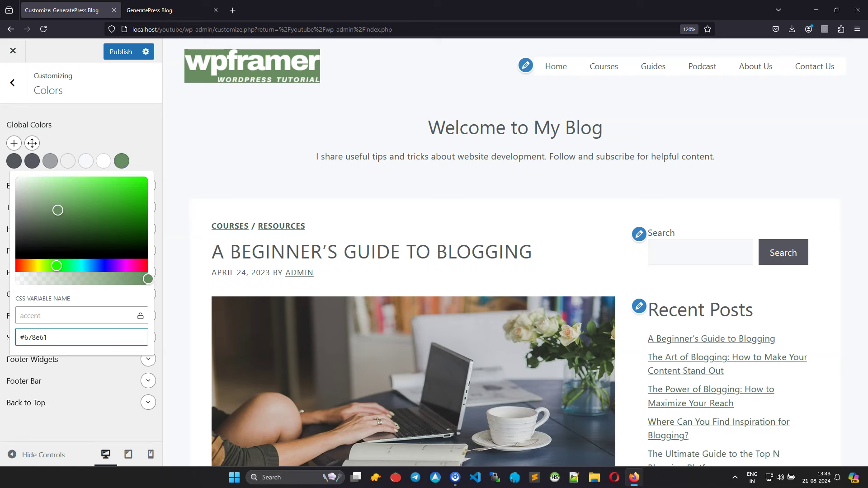
click(141, 161)
Step: Add a new global color with the CSS variable name highlight and the value #678e61
click(15, 147)
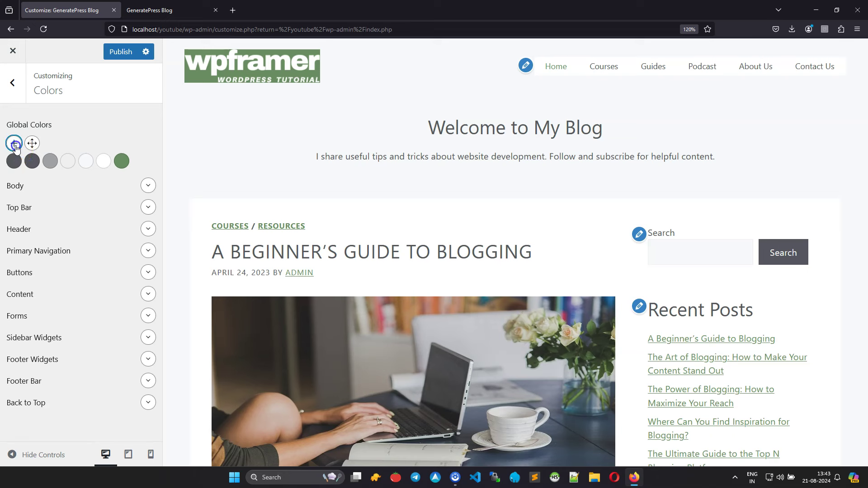
click(139, 161)
click(81, 315)
triple_click(84, 317)
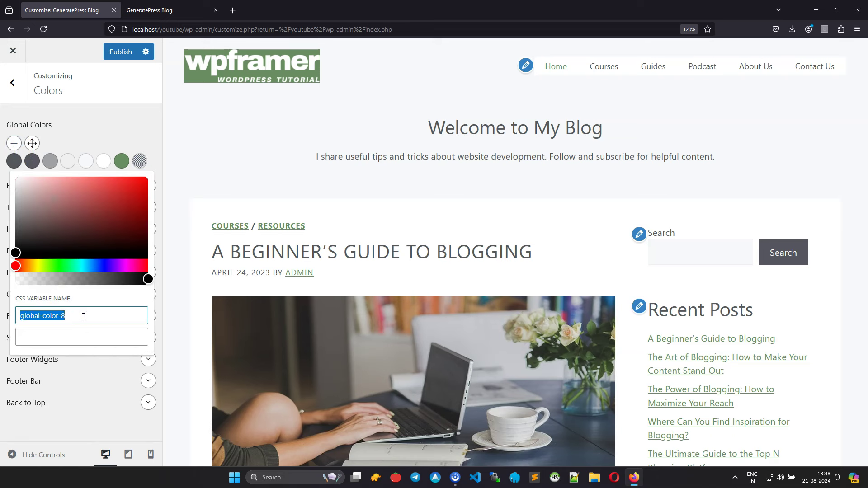
text(highlight)
click(32, 337)
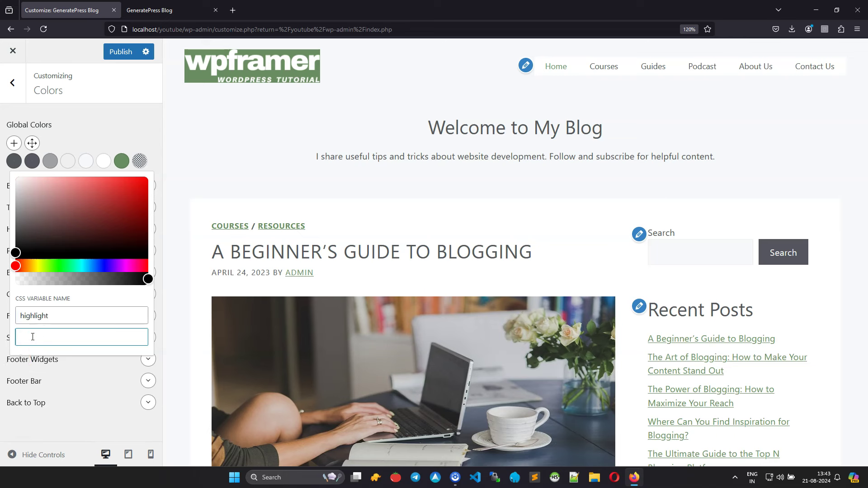
text(#)
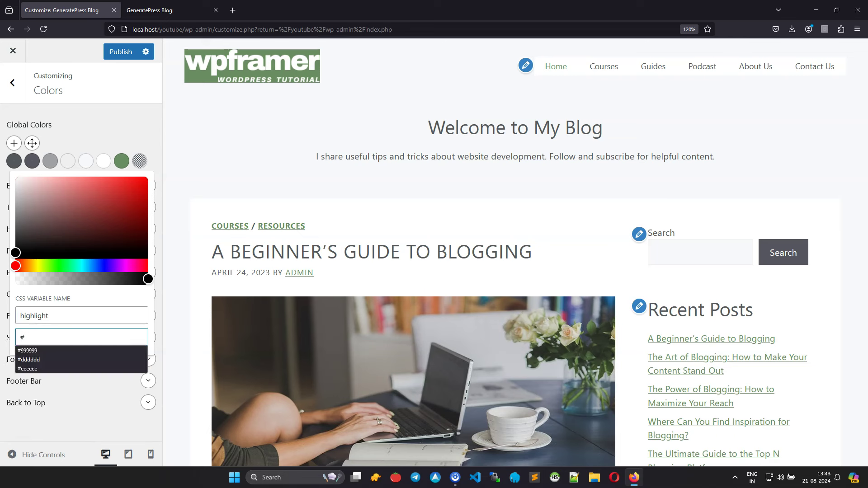
text(678)
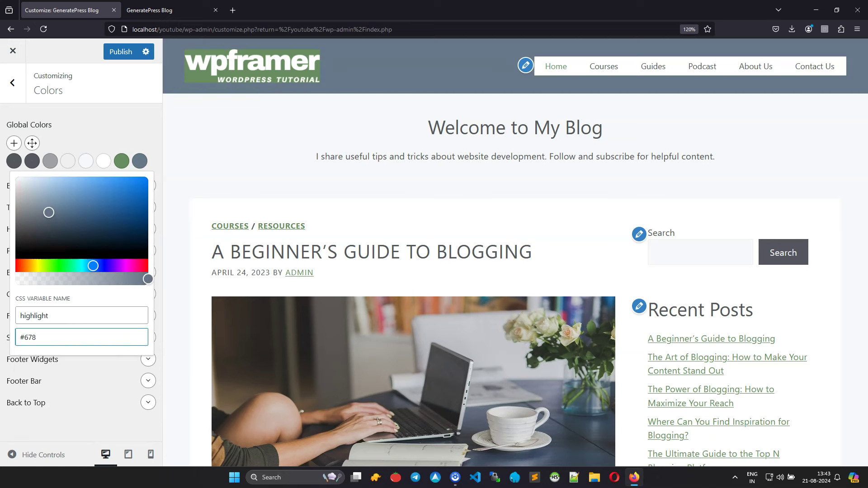
text(e61)
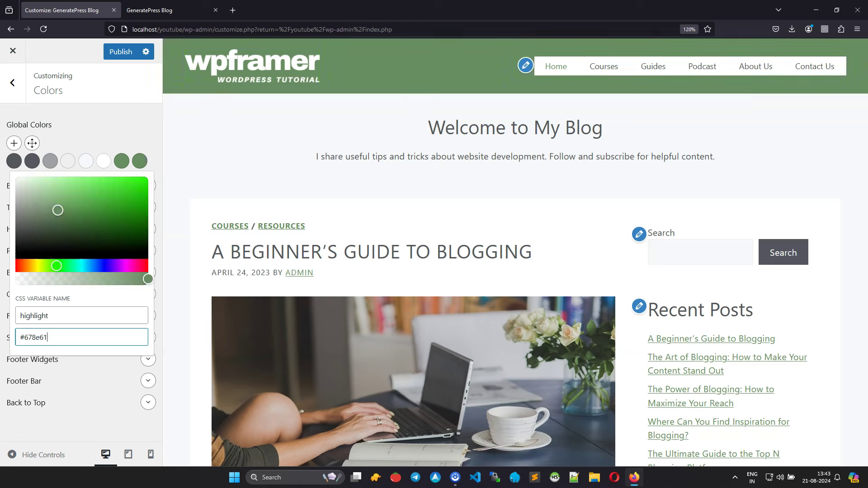
click(110, 136)
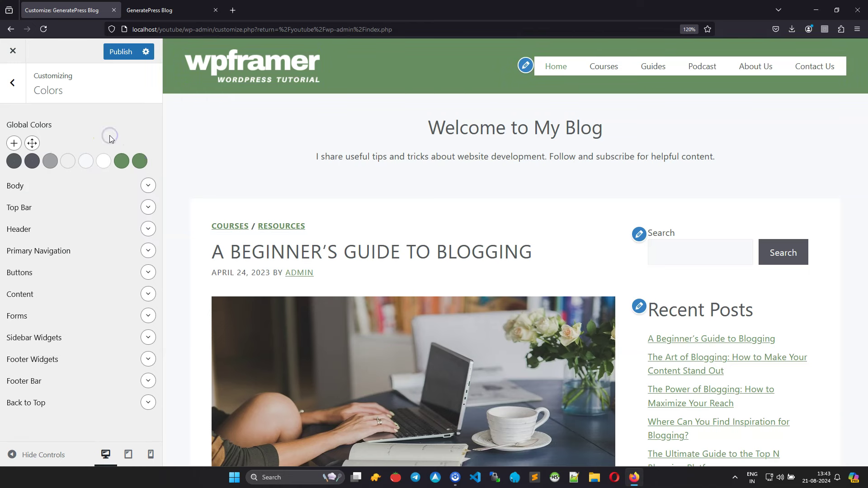
Step: Add a new global color with the CSS variable name widget-border and the value #dddddd
click(14, 143)
click(15, 182)
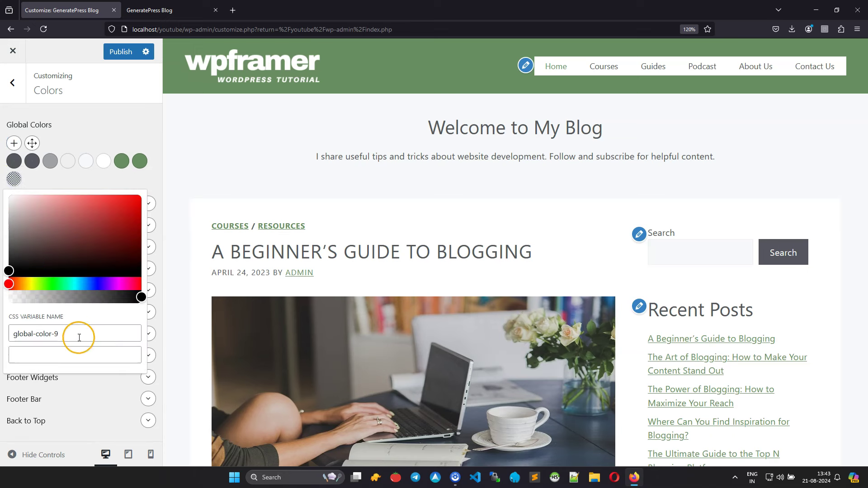
triple_click(79, 337)
text(wi)
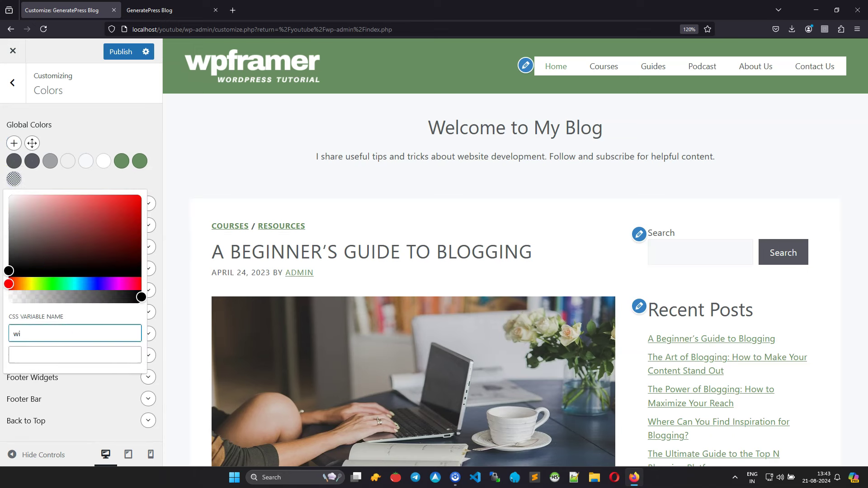
text(dget-border)
click(67, 357)
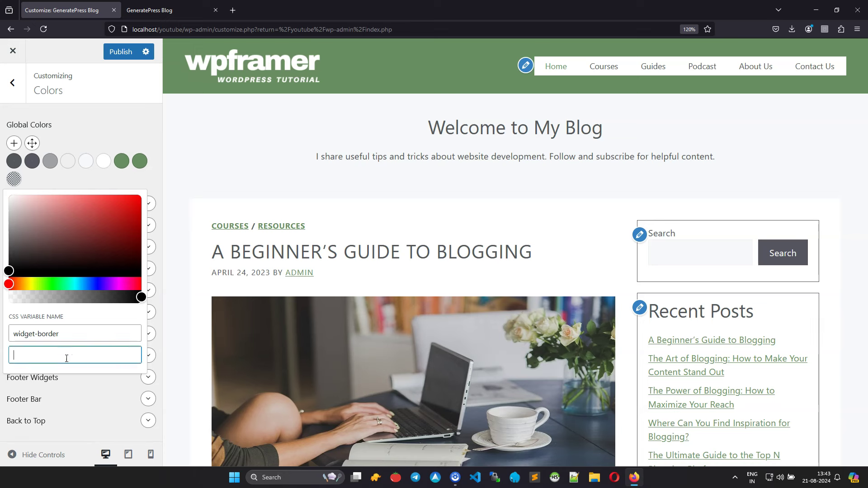
text(#dddddd)
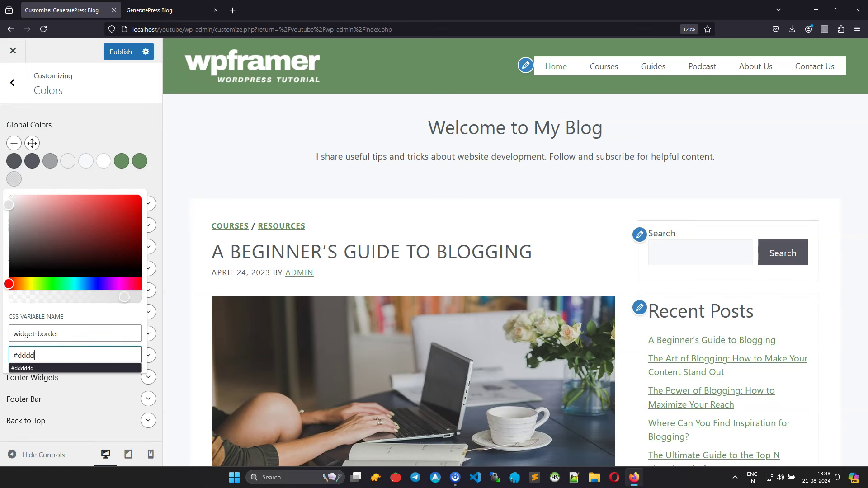
click(51, 180)
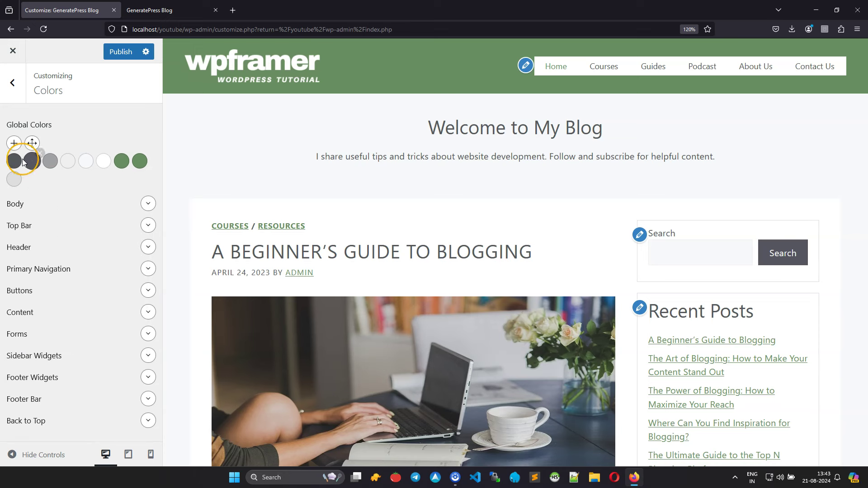
Step: Add a new global color with the CSS variable name banner-bg and the value #f7ede2
click(14, 143)
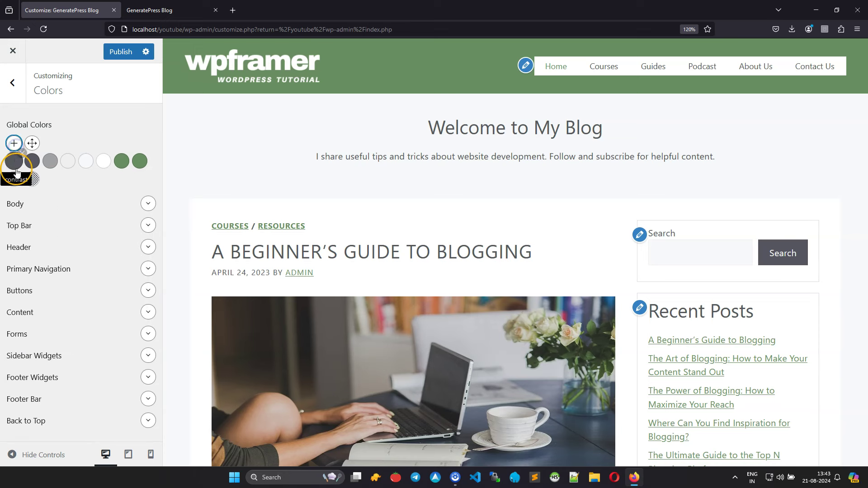
click(34, 184)
click(70, 333)
key(ctrl+a)
text(b)
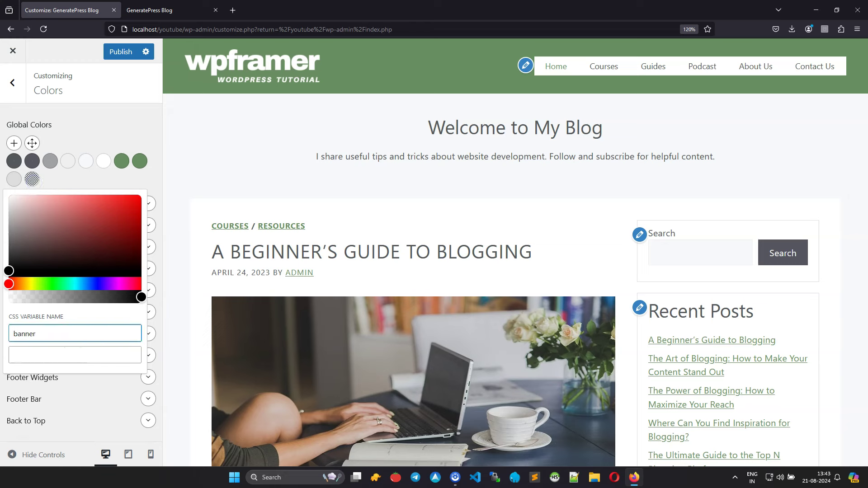
click(64, 360)
text(#)
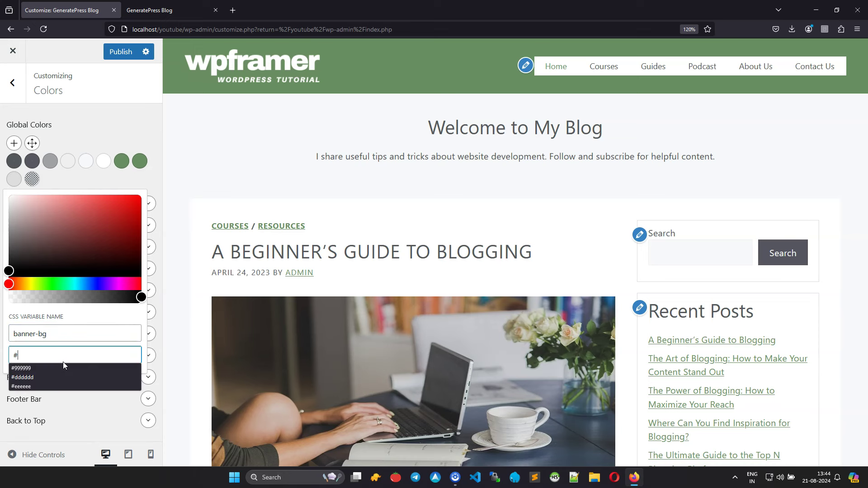
text(f7)
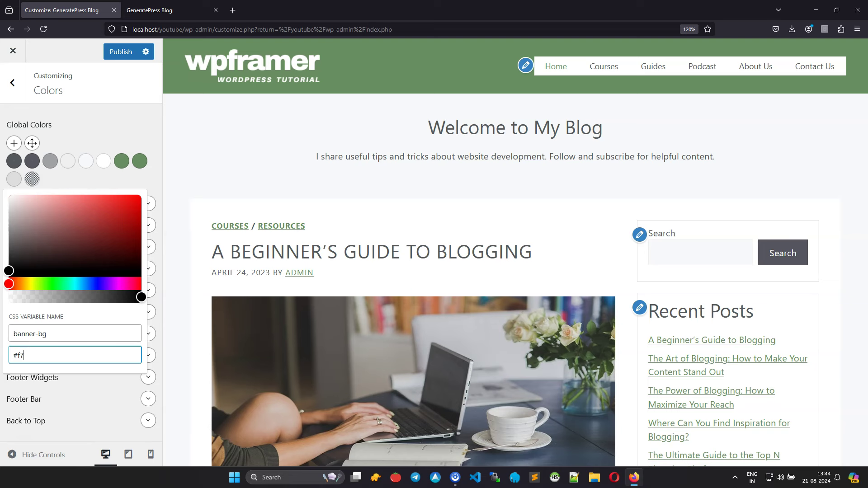
text(ede2)
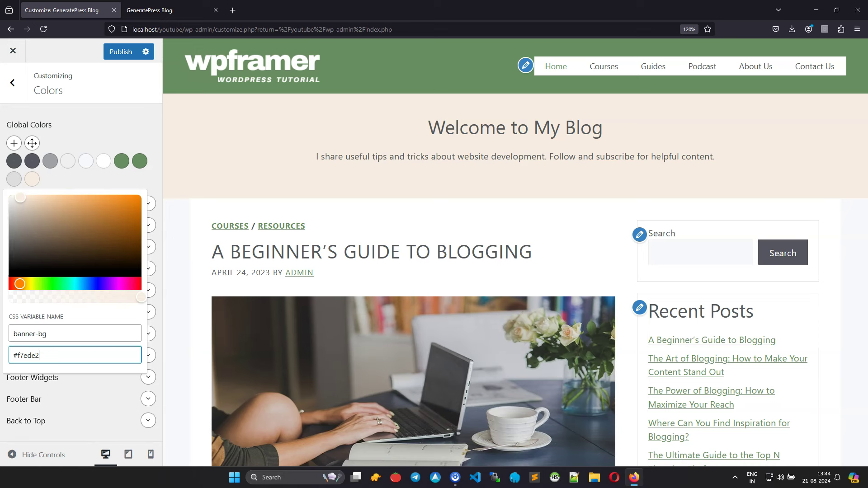
Step: Close the banner-bg color picker and publish the global color changes
click(116, 127)
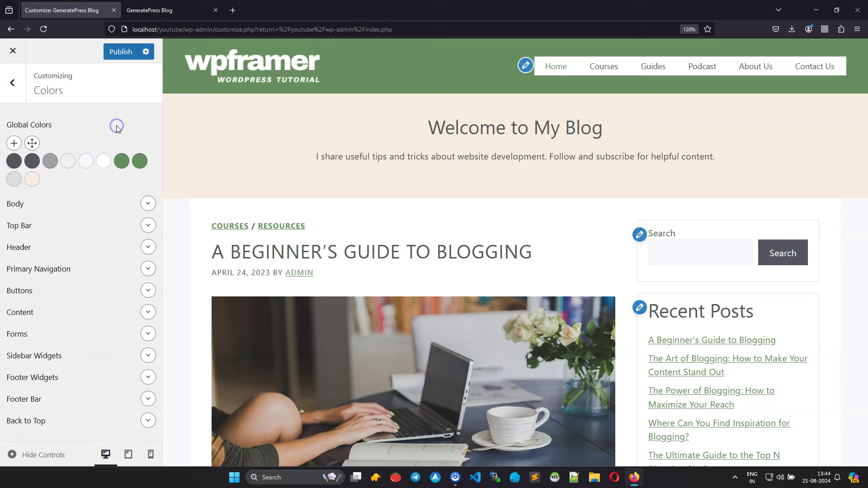
click(125, 53)
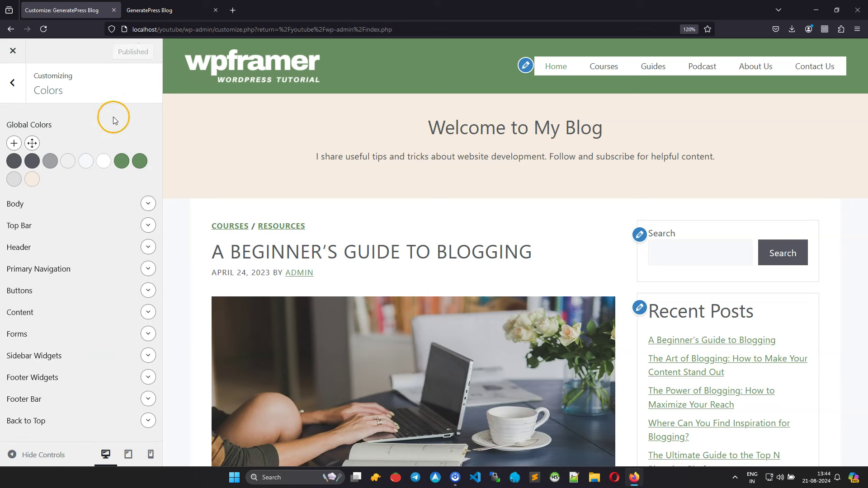
Step: Set the Body background color to the white base-3 global color
click(149, 205)
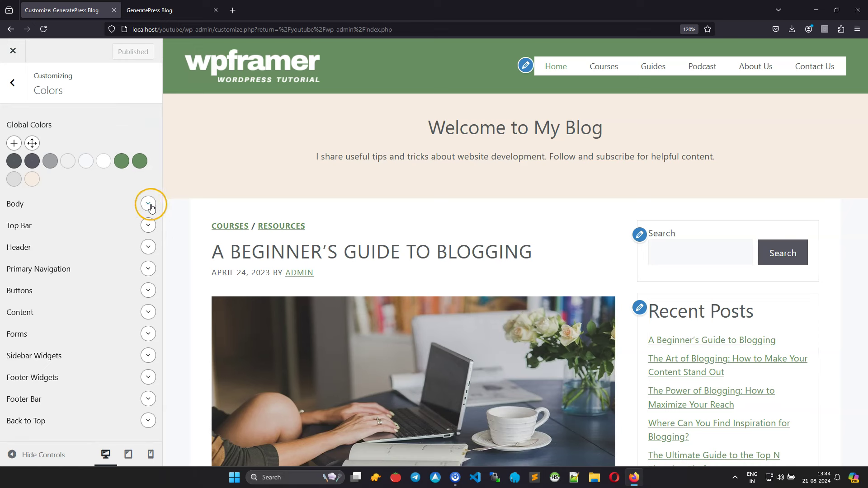
click(148, 230)
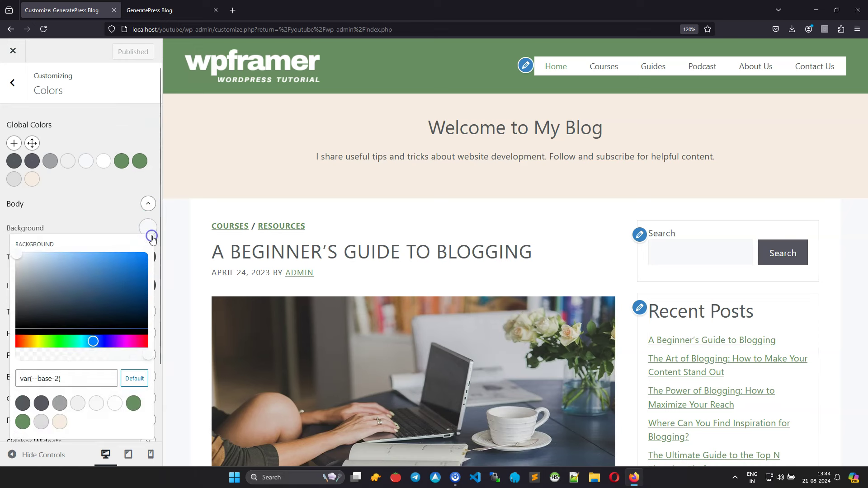
click(115, 403)
click(119, 228)
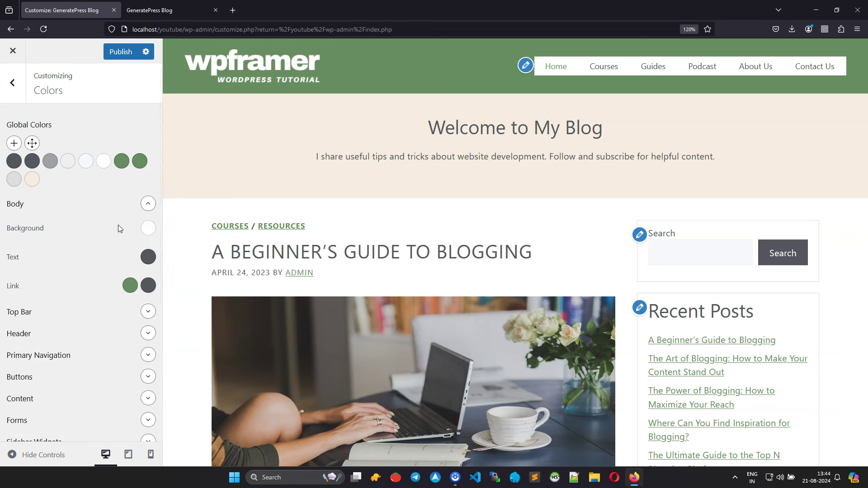
click(149, 206)
Step: Set the Top Bar background color to the green accent global color
click(148, 225)
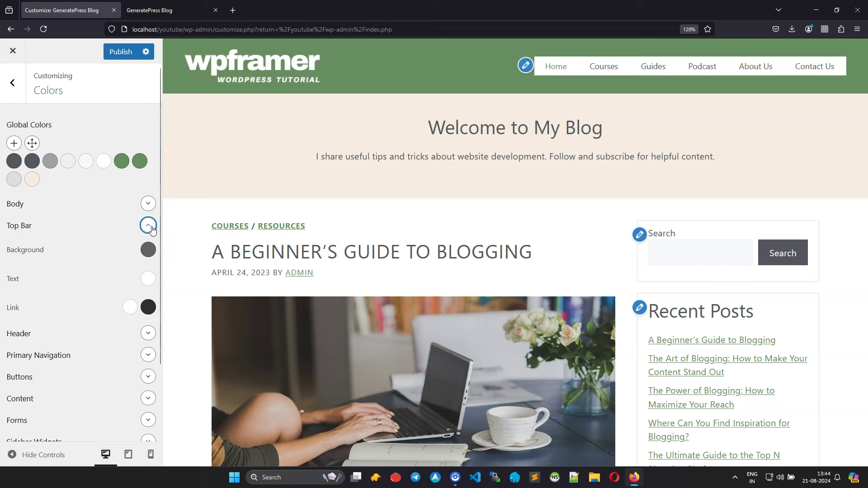
click(149, 251)
click(133, 422)
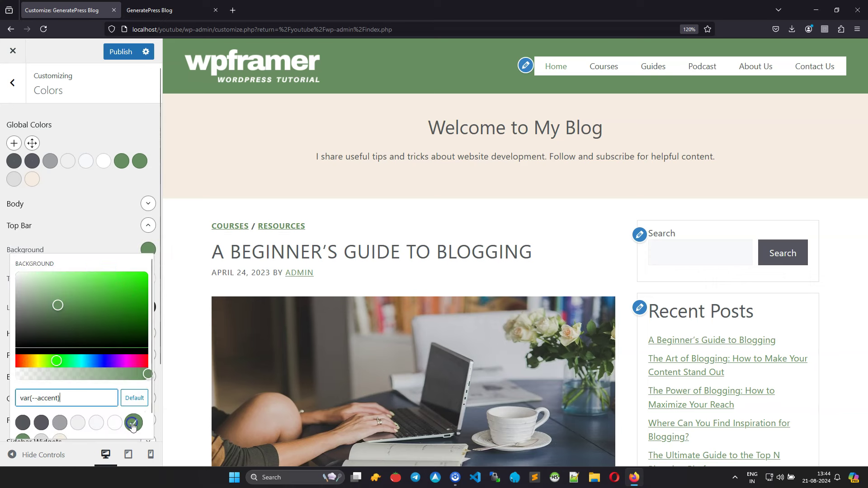
click(96, 250)
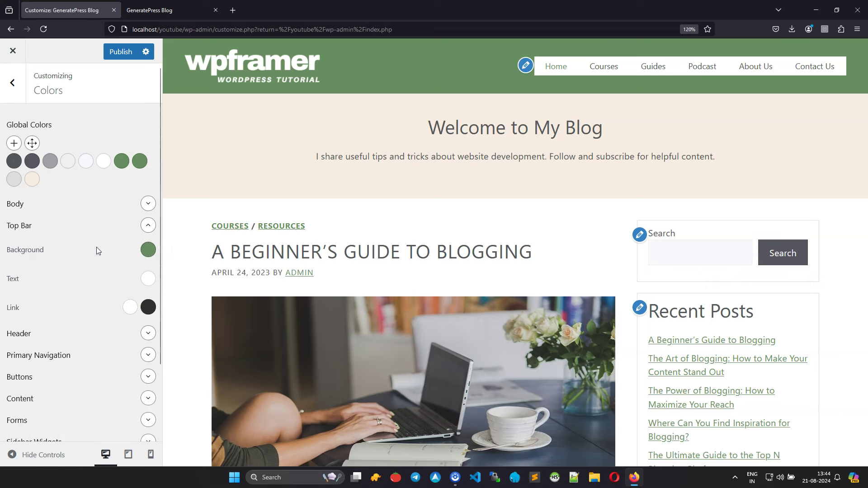
click(149, 226)
Step: Set the Header text color to the dark contrast global color
click(148, 246)
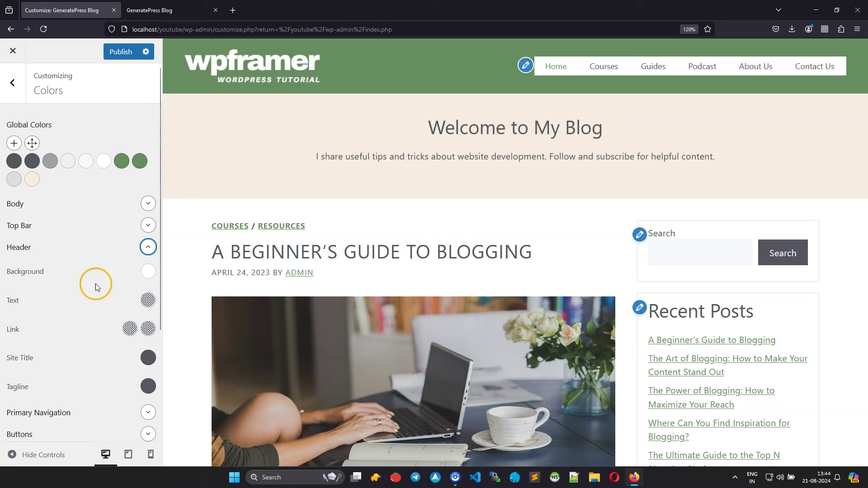
click(148, 301)
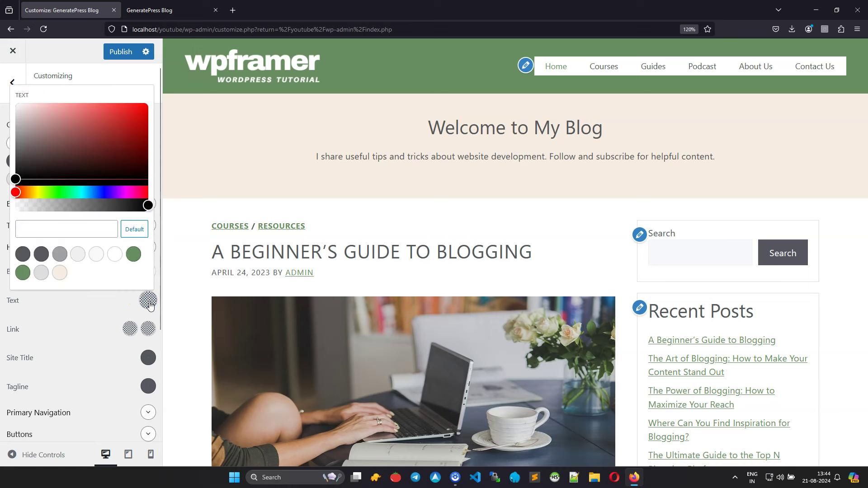
click(24, 256)
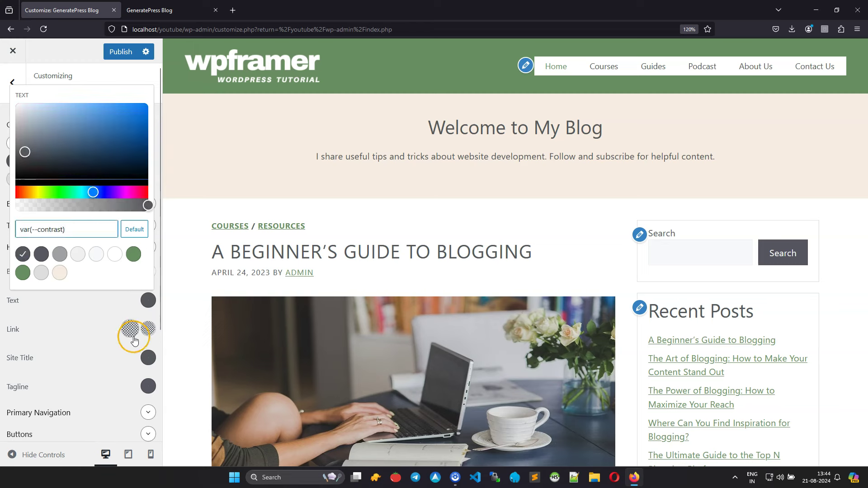
click(93, 326)
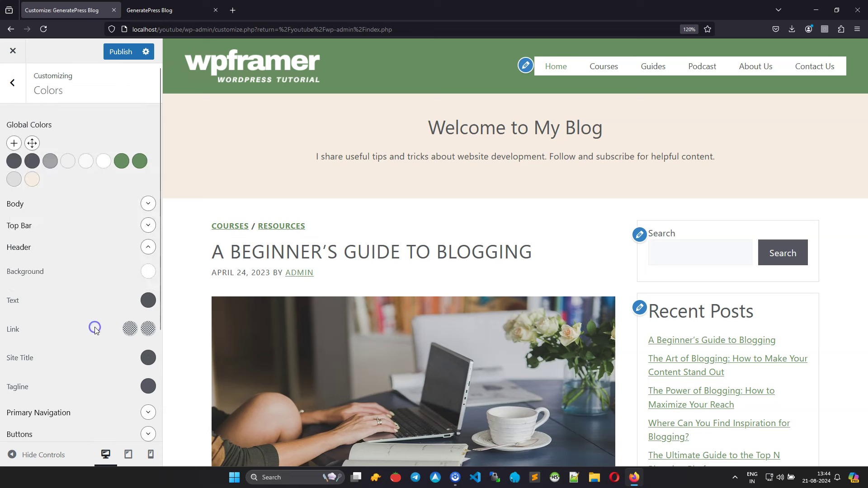
click(148, 247)
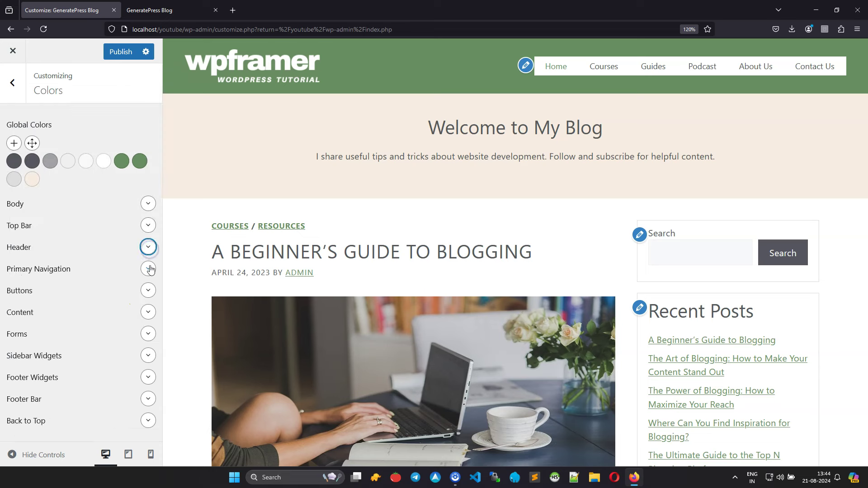
Step: Set the Primary Navigation background to the accent color, and its hover and current backgrounds to the white base-3 color
click(150, 270)
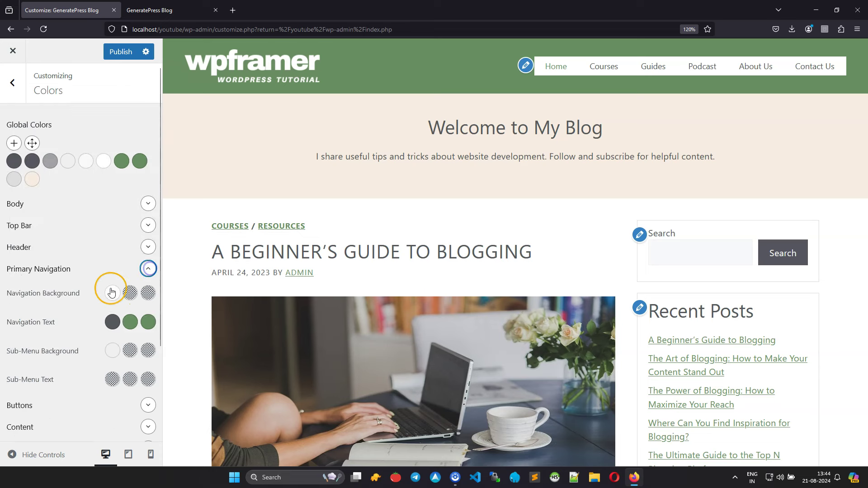
click(111, 293)
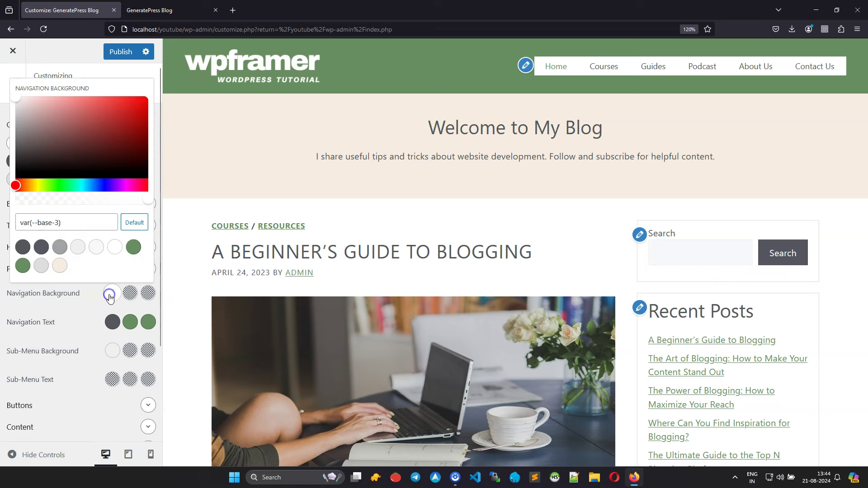
click(133, 247)
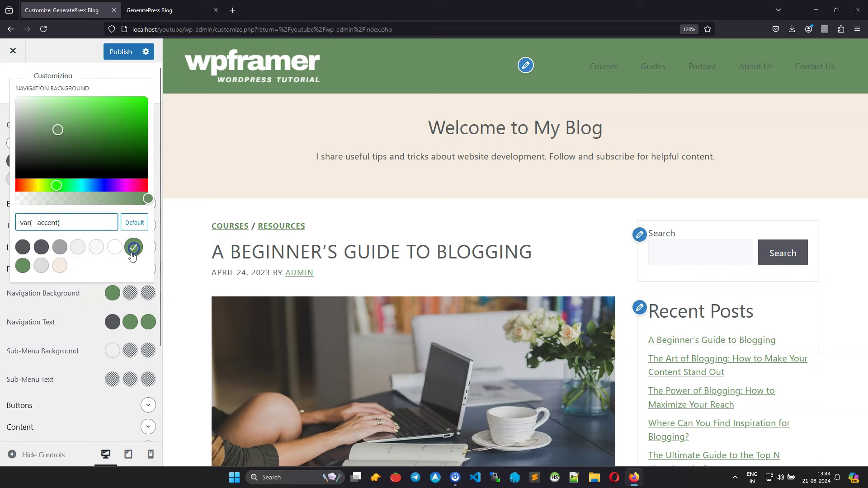
click(130, 295)
click(115, 246)
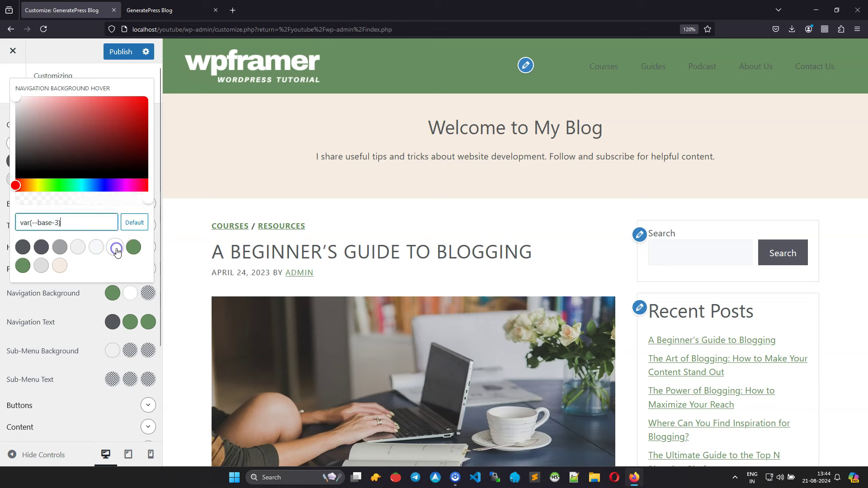
click(148, 293)
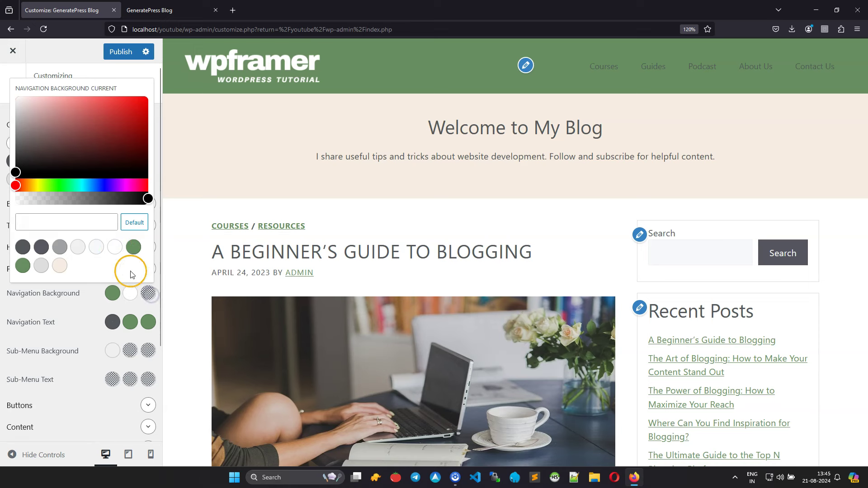
click(114, 246)
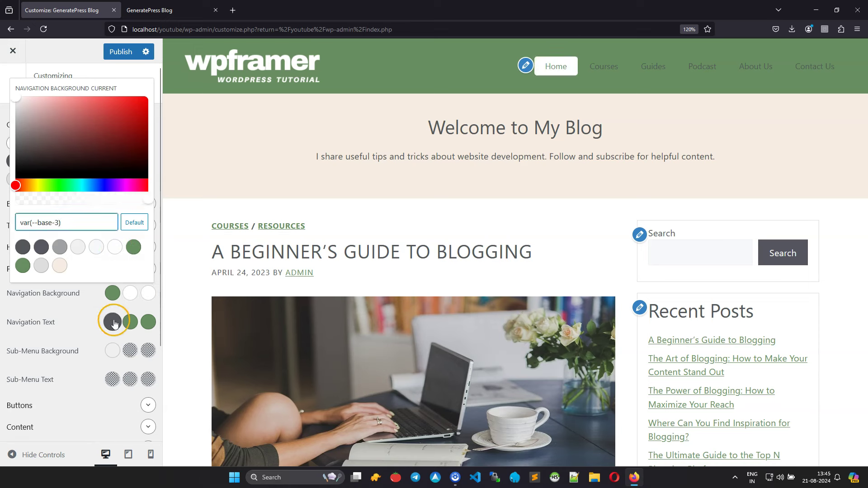
Step: Set the default Navigation Text color of the Primary Navigation to the white base-3 color
click(113, 322)
click(117, 277)
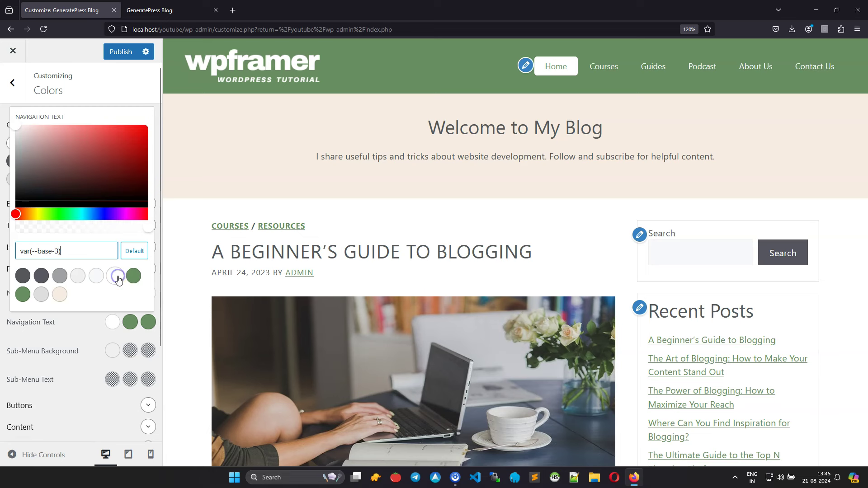
click(83, 321)
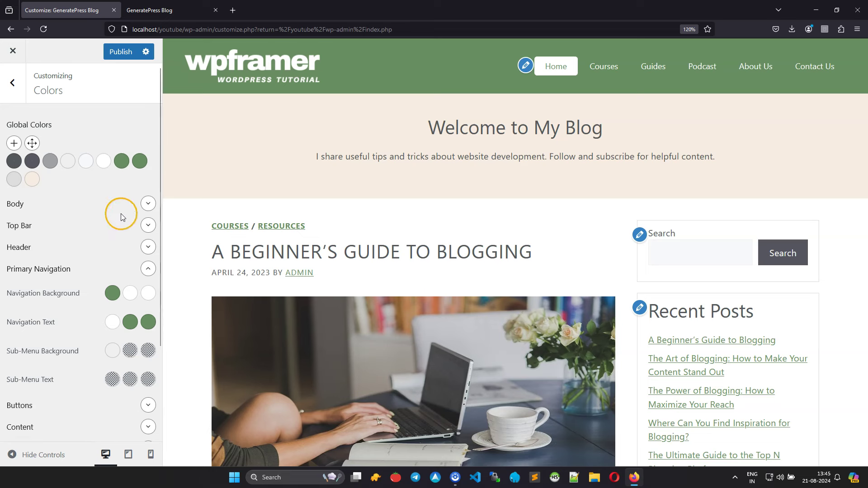
click(147, 269)
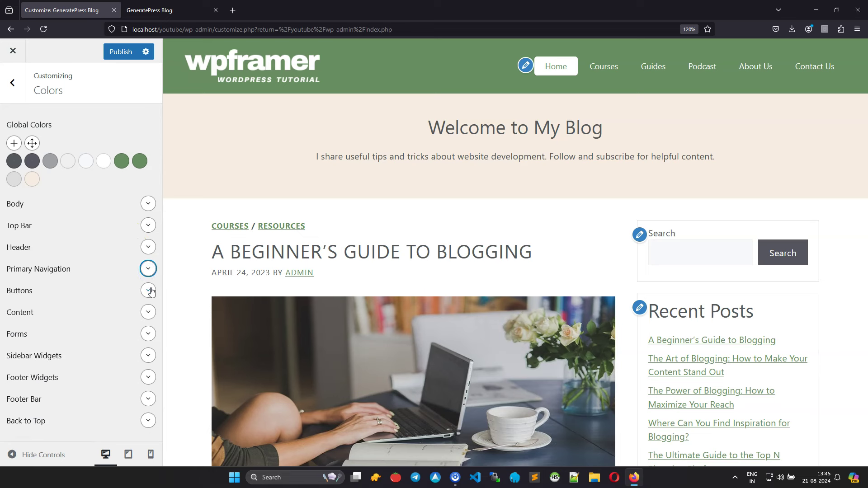
Step: Set the default background color of the Buttons to the green accent global color
click(148, 290)
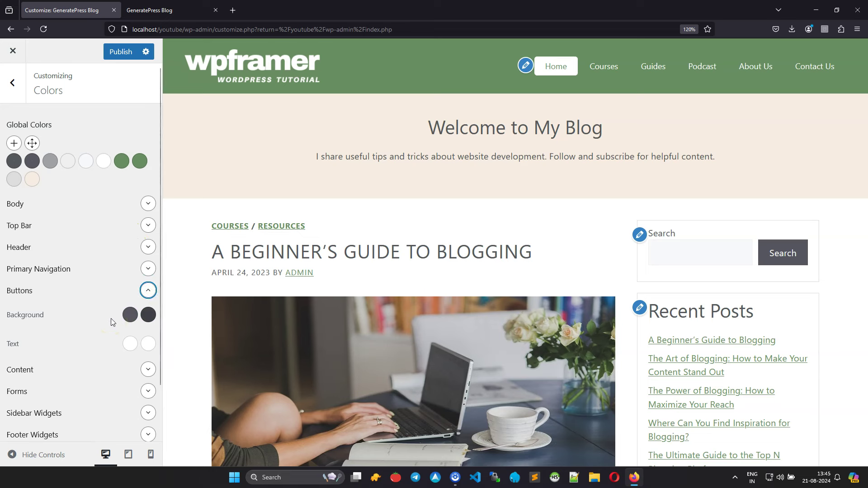
click(126, 315)
click(121, 286)
click(133, 268)
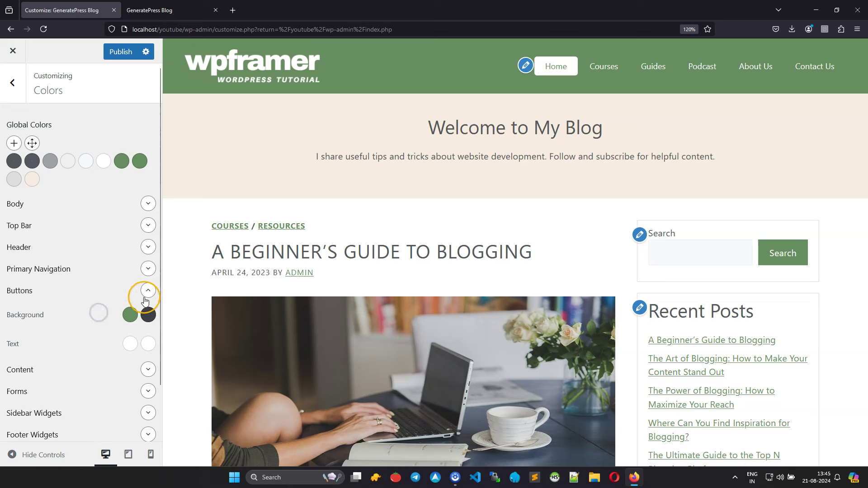
click(150, 293)
Step: Open the Content color settings
click(148, 311)
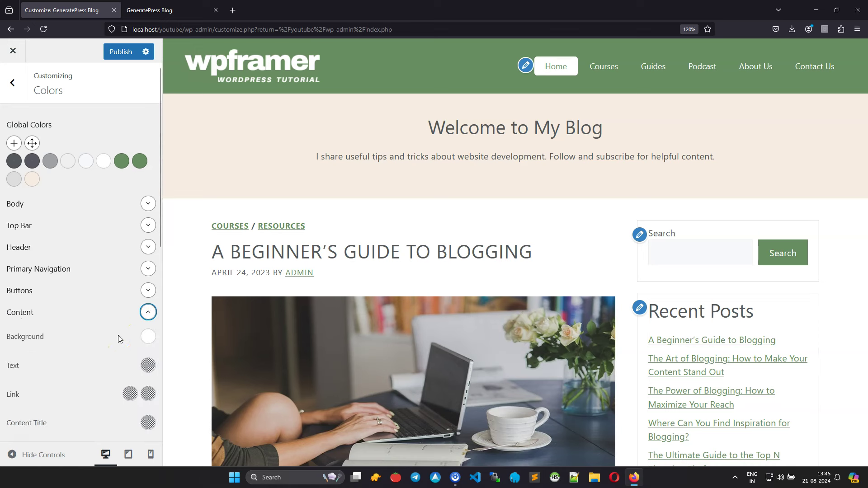
scroll(118, 336, down, 3)
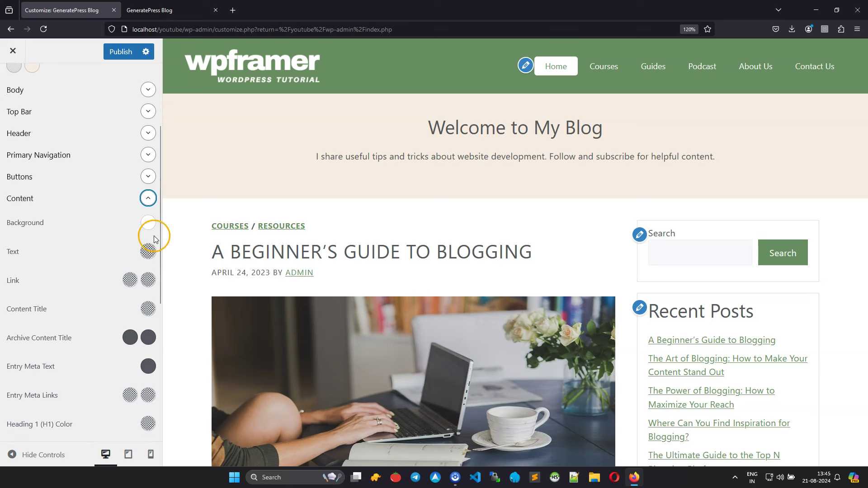
Step: Review the colour settings for Forms, Sidebar Widgets and Footer Widgets after closing the Content colours
click(149, 198)
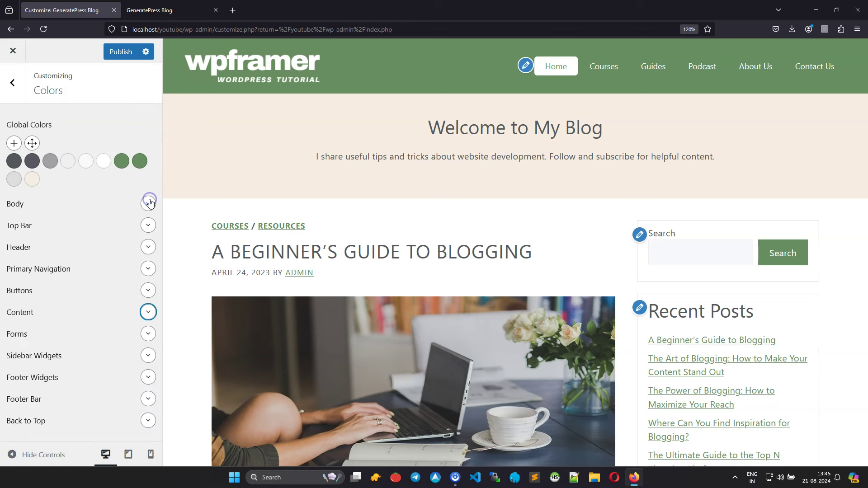
click(148, 334)
scroll(112, 349, down, 2)
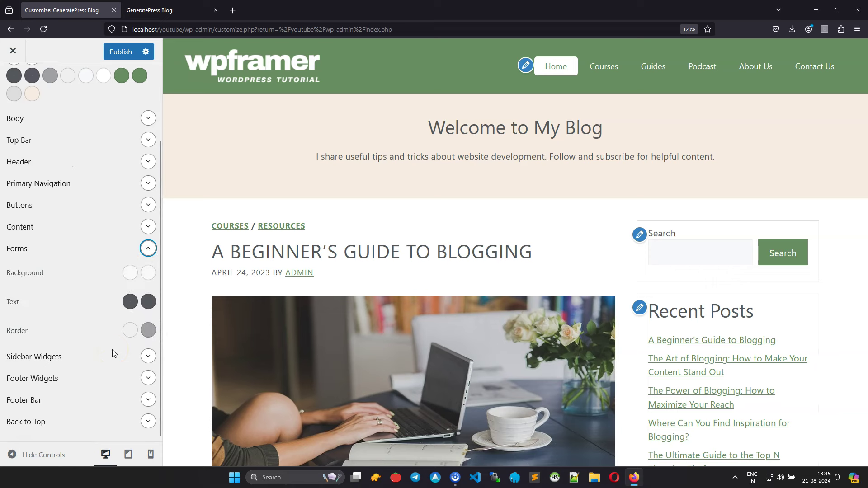
click(147, 248)
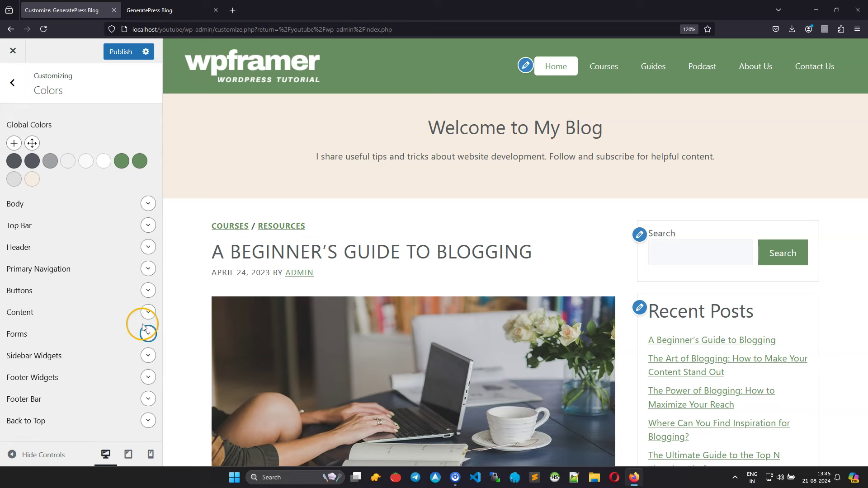
click(148, 356)
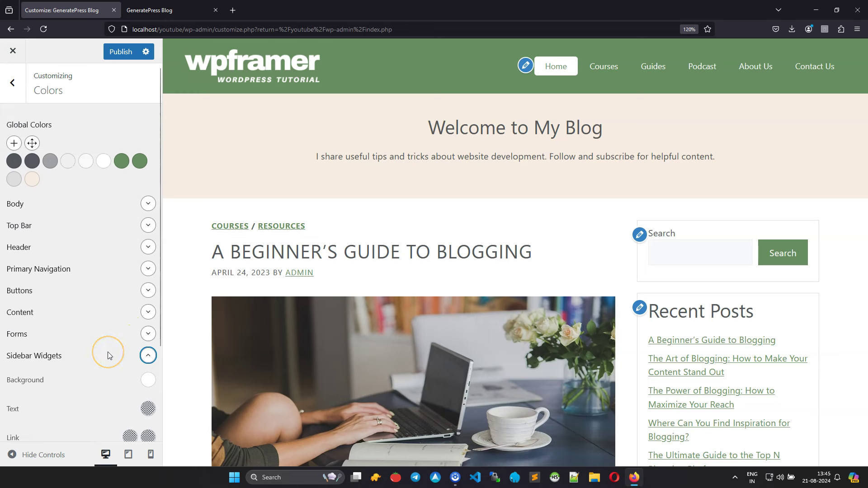
scroll(108, 355, down, 3)
click(151, 252)
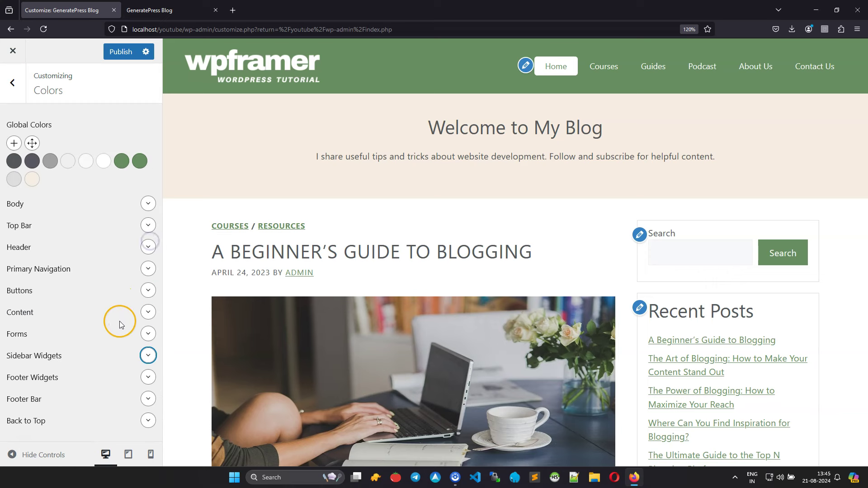
click(136, 368)
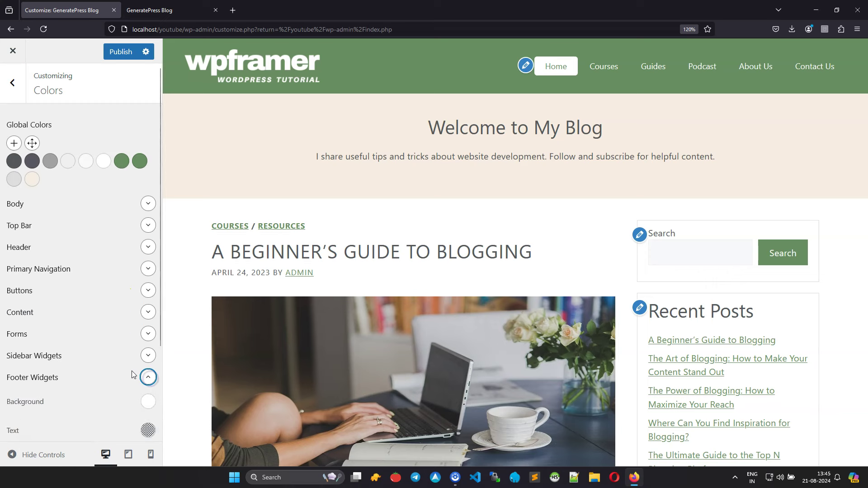
scroll(132, 371, down, 3)
click(148, 263)
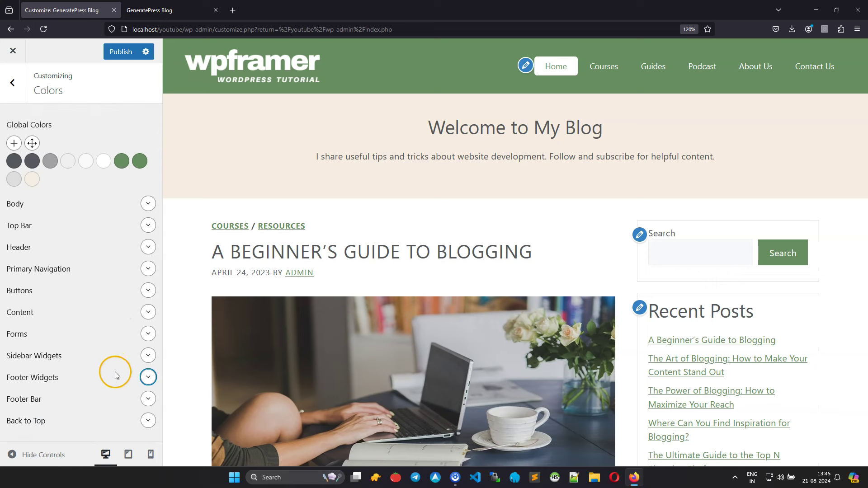
Step: Set the Footer Bar background colour to contrast-2 and its text colour to base-3
click(149, 399)
scroll(119, 376, down, 3)
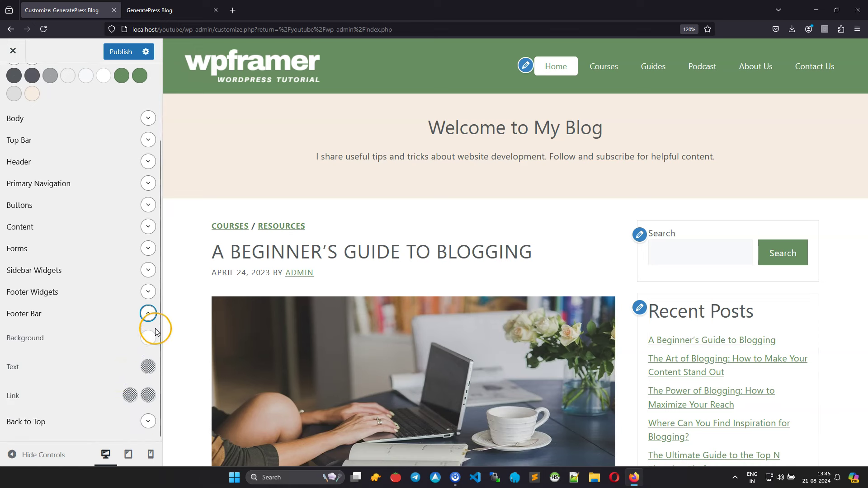
click(148, 338)
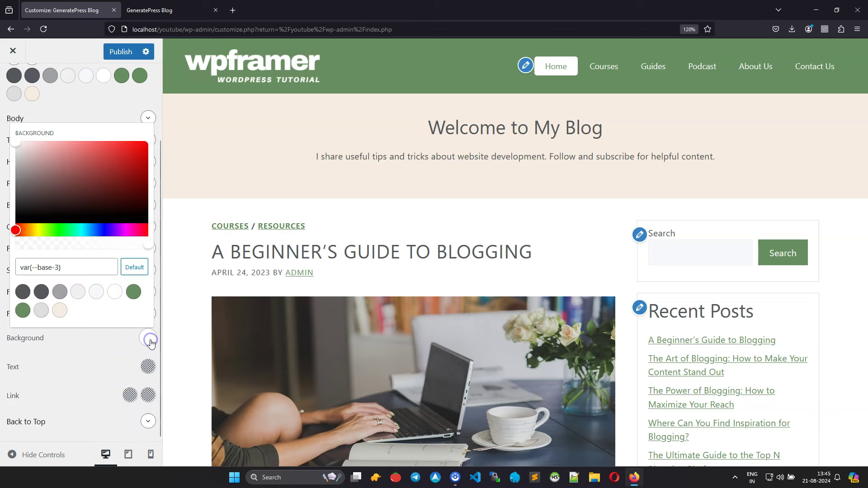
click(41, 293)
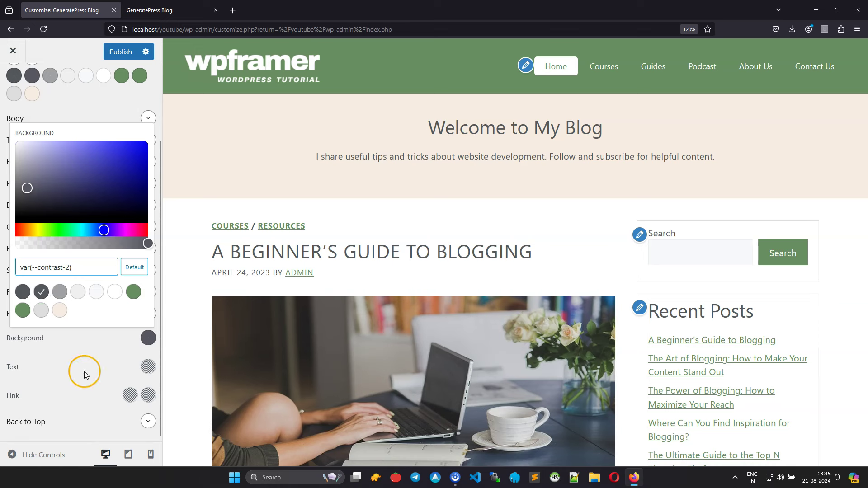
click(152, 371)
click(115, 321)
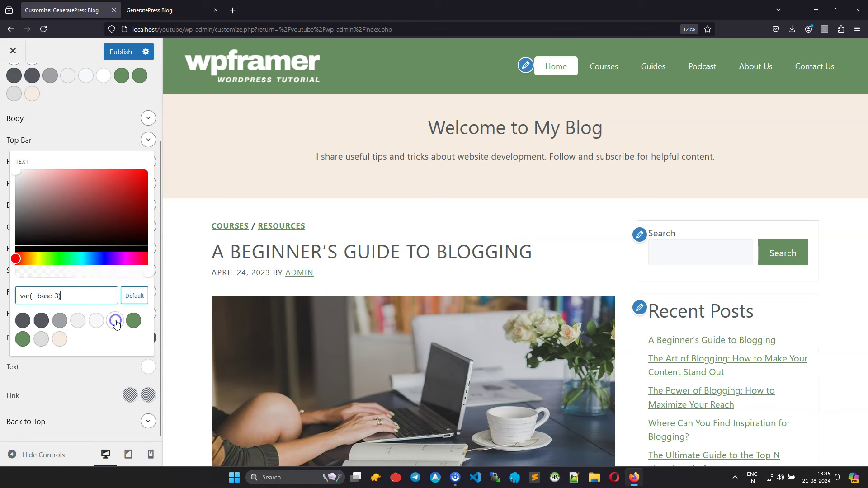
Step: Set the Footer Bar link colour to base-3 and its link hover colour to accent
click(130, 395)
click(115, 350)
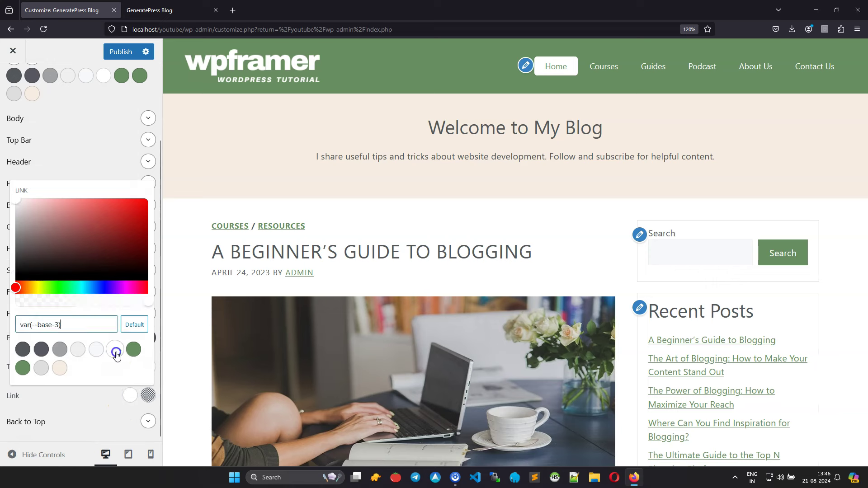
click(148, 396)
click(133, 349)
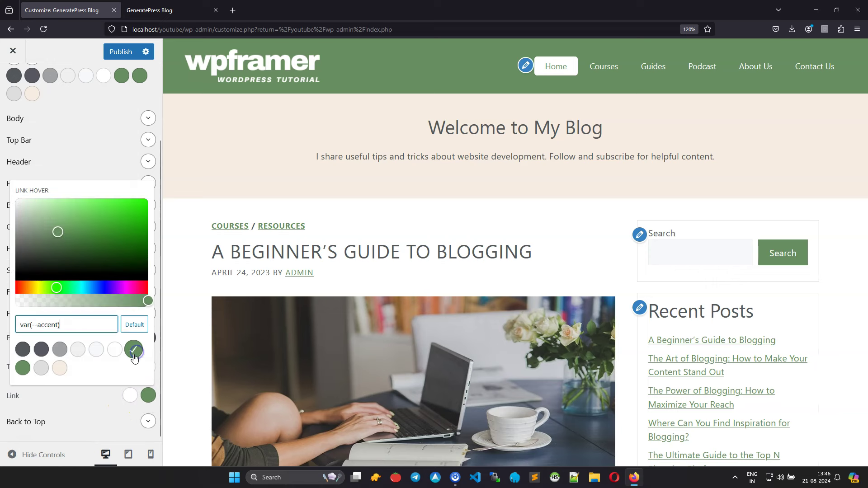
click(69, 400)
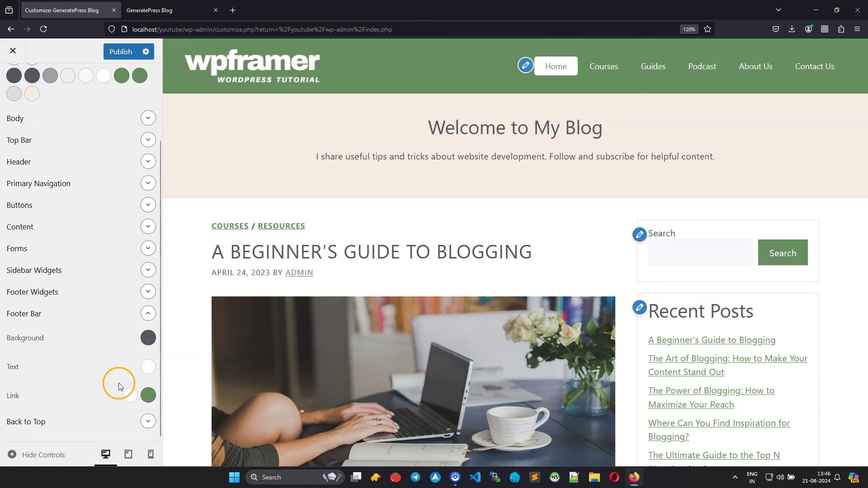
Step: Set the Back to Top background to the green accent colour and its hover background to the beige global colour
click(147, 419)
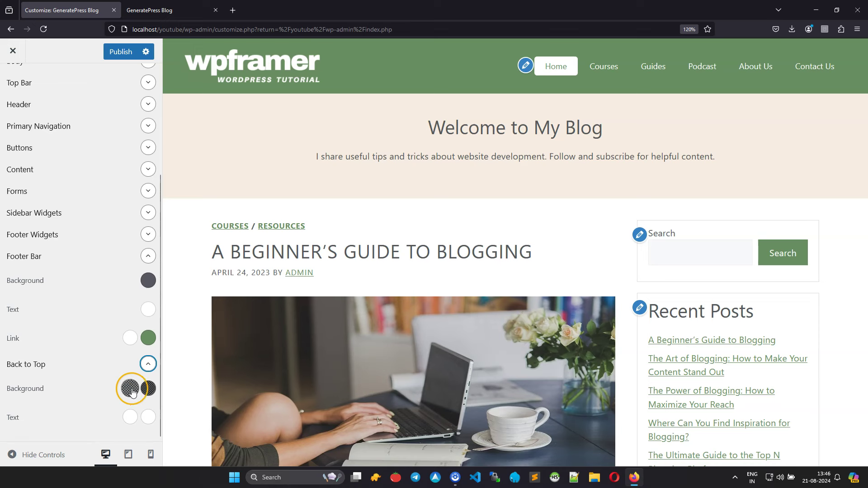
click(130, 388)
click(134, 343)
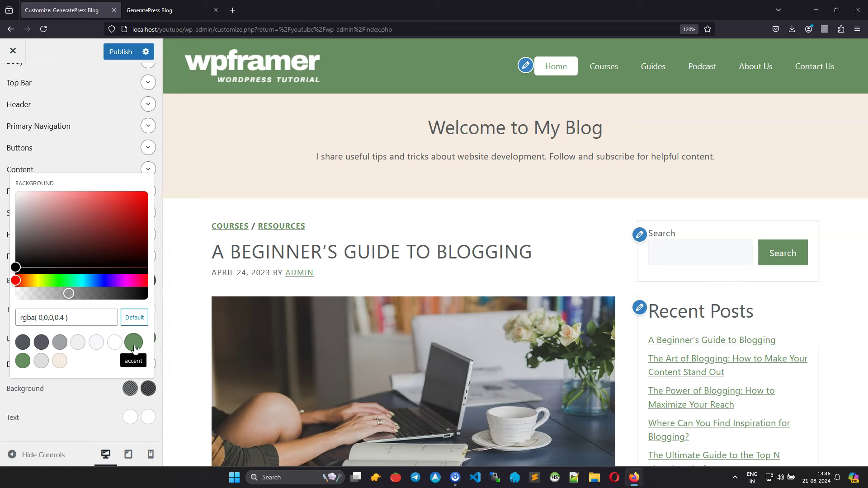
click(135, 347)
click(148, 389)
click(60, 360)
click(91, 392)
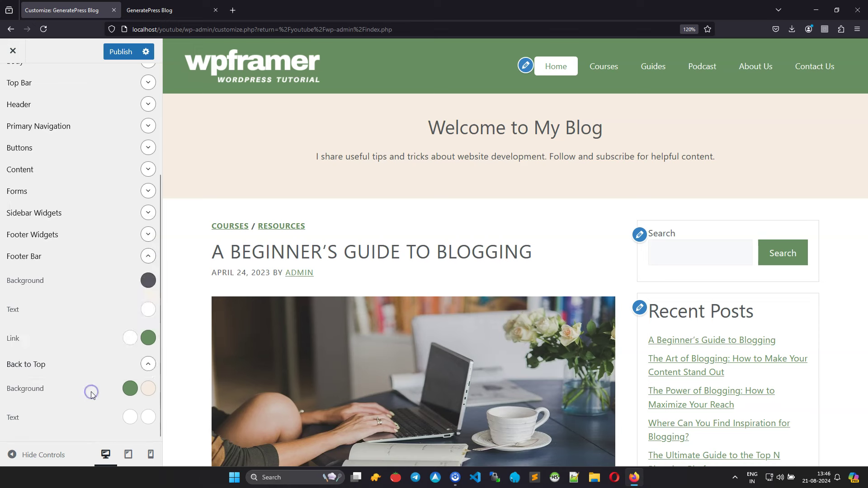
Step: Set the Back to Top hover text to the dark grey contrast-2 colour and publish the colour changes
click(147, 423)
click(41, 371)
click(66, 415)
click(160, 104)
click(118, 52)
scroll(92, 296, up, 3)
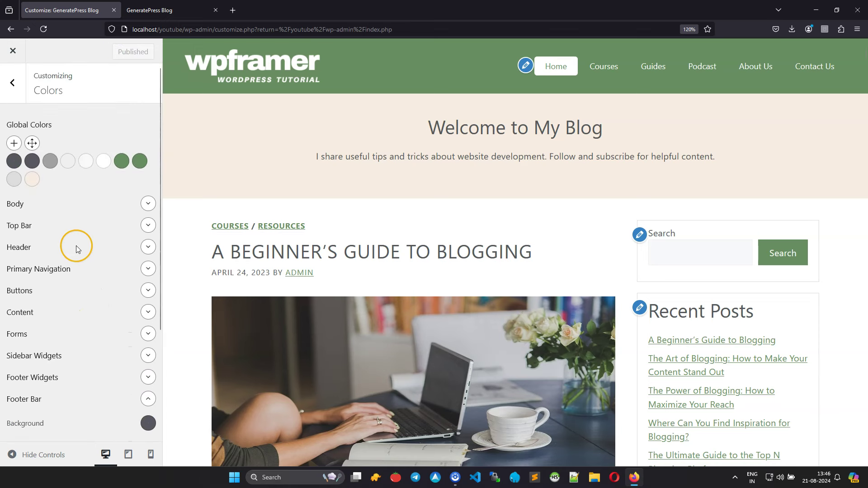
Step: Add the Google font Jost in the Typography settings and set Google font-display to Swap
click(12, 86)
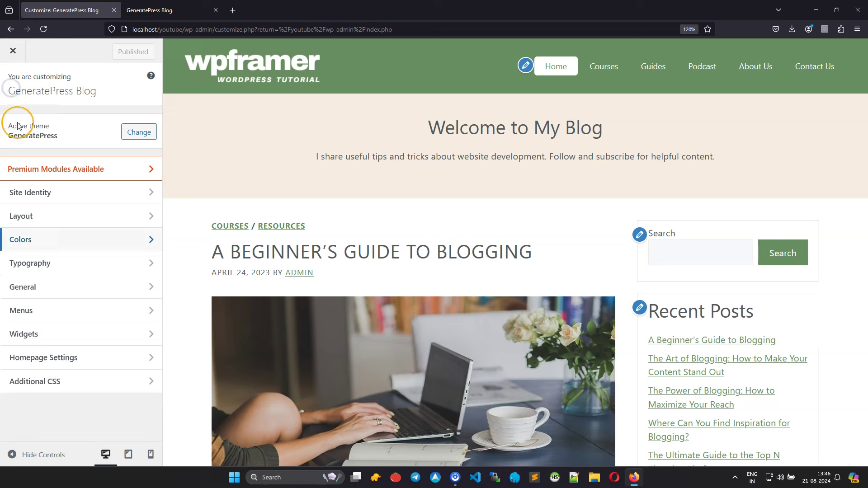
click(50, 263)
click(31, 146)
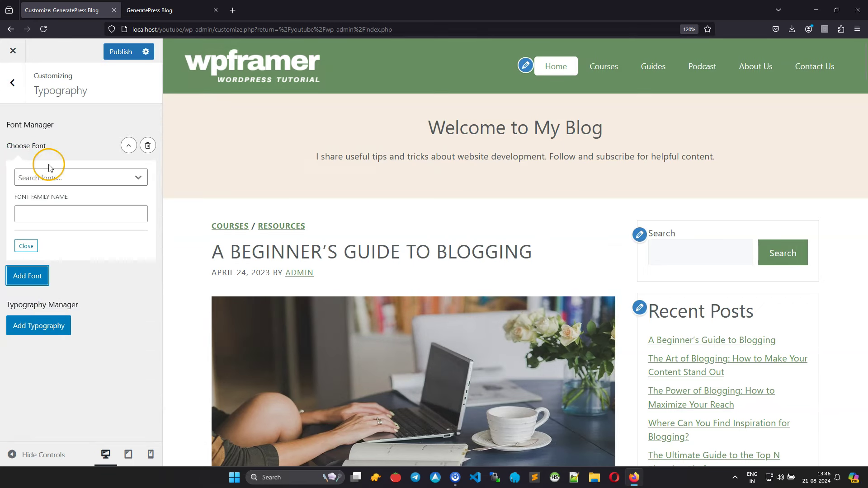
click(56, 178)
text(jost)
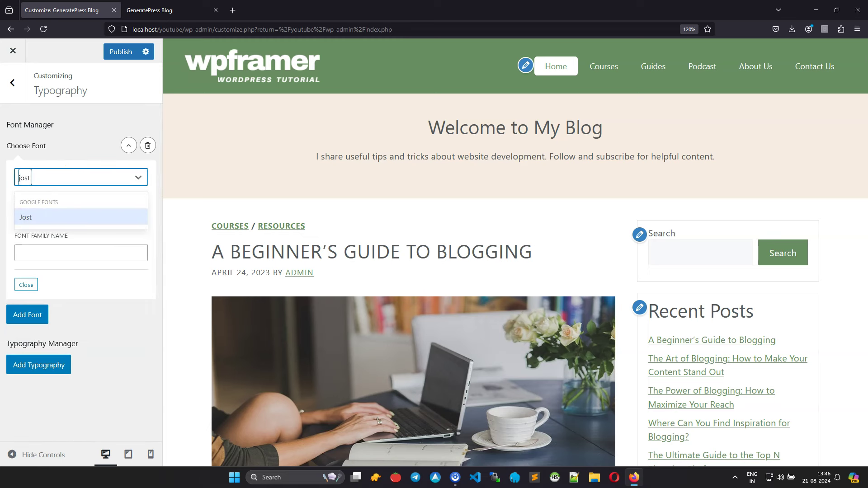
click(26, 218)
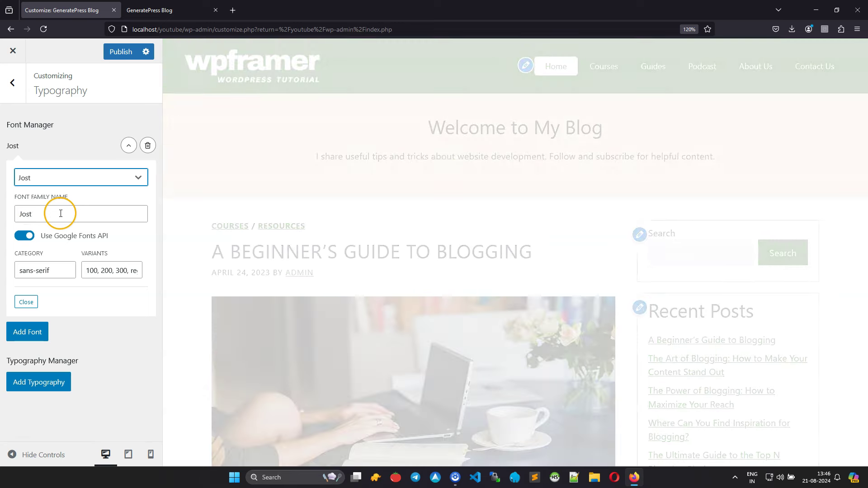
click(129, 148)
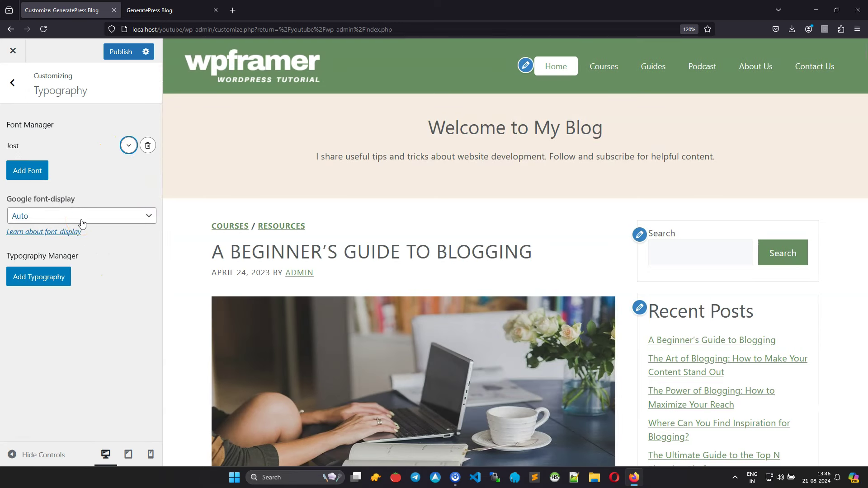
click(81, 212)
click(61, 261)
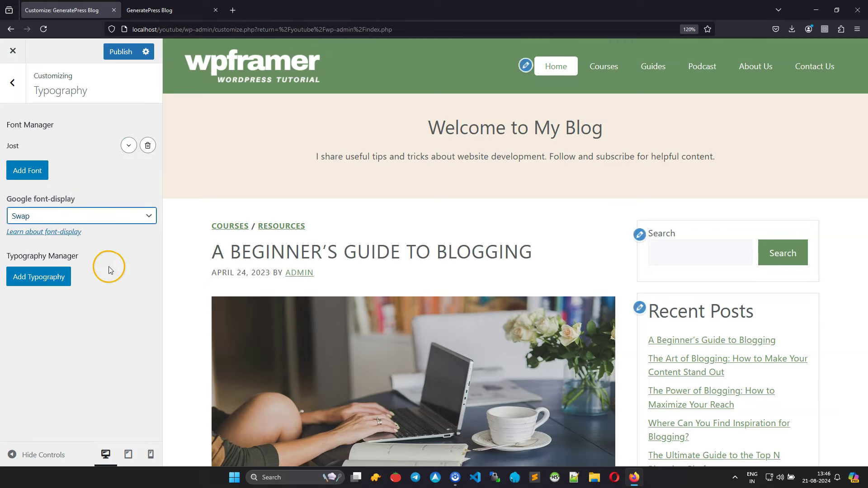
Step: Add a typography rule that targets the Body element and set its font family to Jost
click(53, 276)
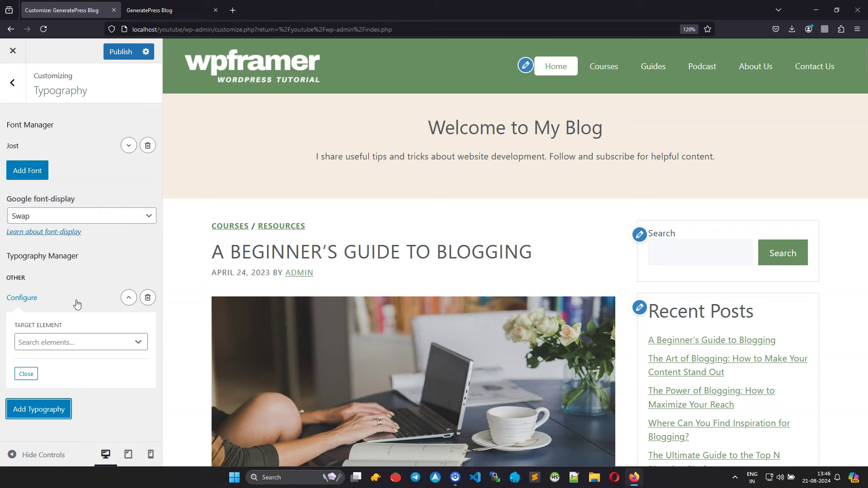
click(58, 342)
click(46, 399)
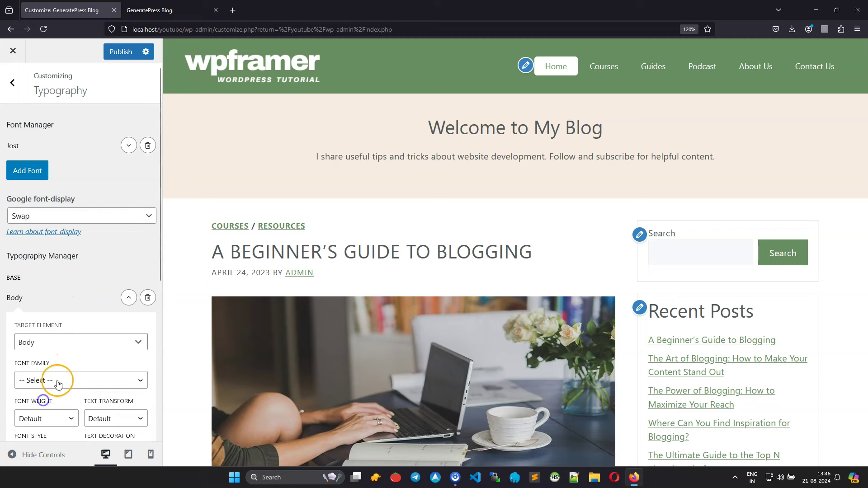
scroll(74, 323, down, 5)
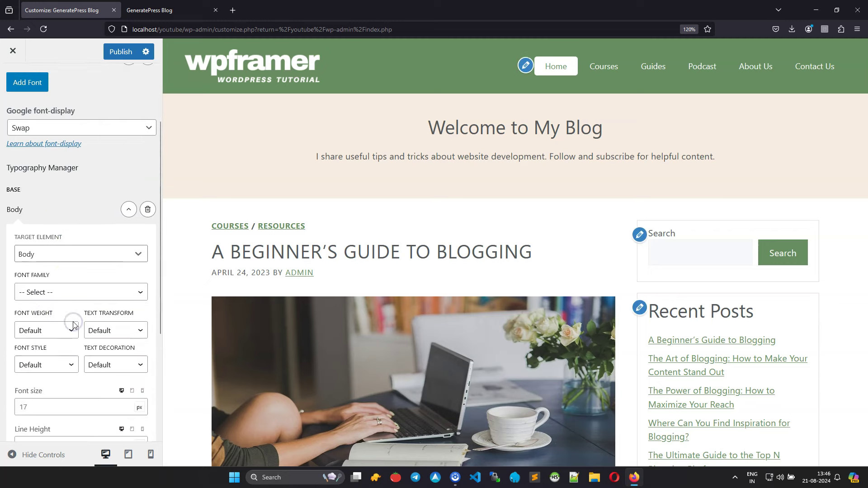
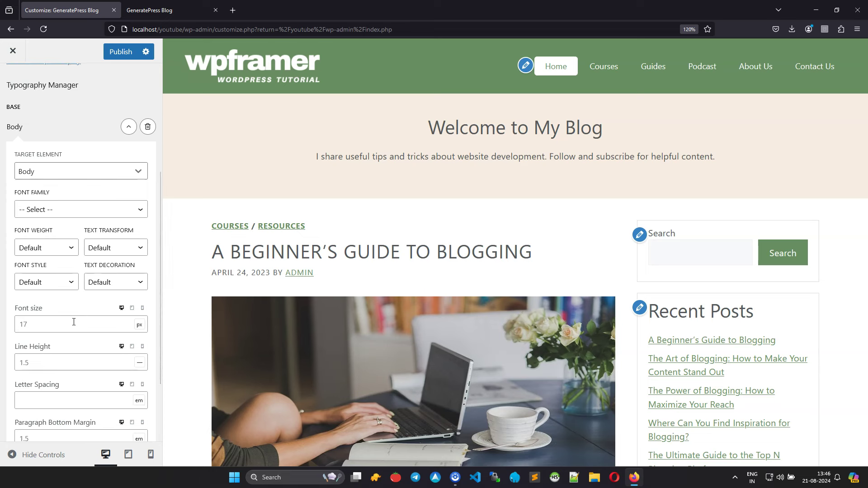
click(42, 207)
click(37, 268)
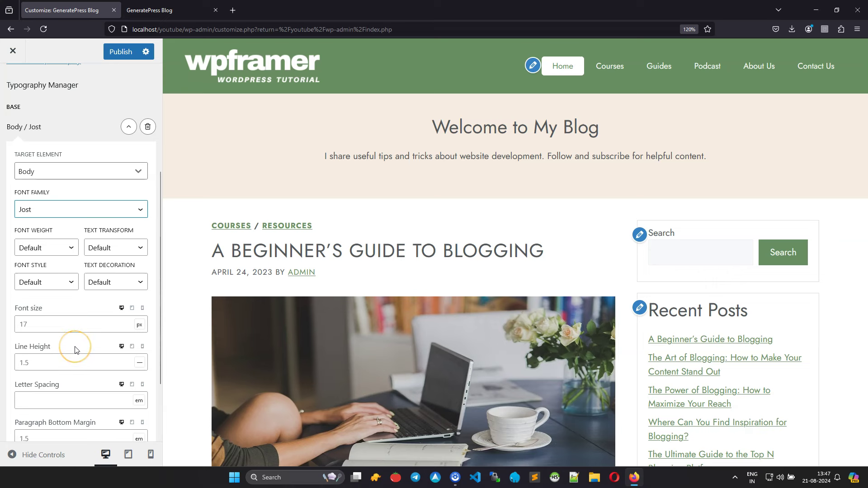
scroll(75, 350, down, 2)
scroll(75, 346, up, 3)
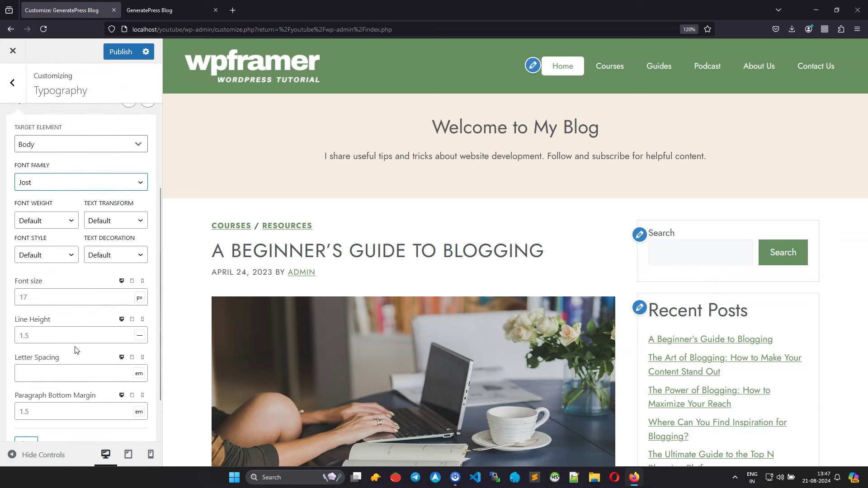
click(129, 155)
Step: Add a typography rule that targets Primary Menu Items and set its font family to Jost
click(62, 322)
scroll(62, 354, down, 1)
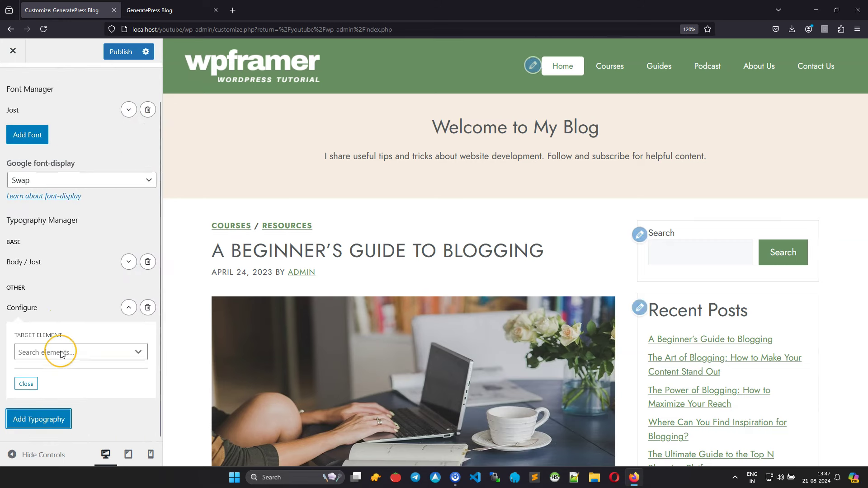
click(63, 353)
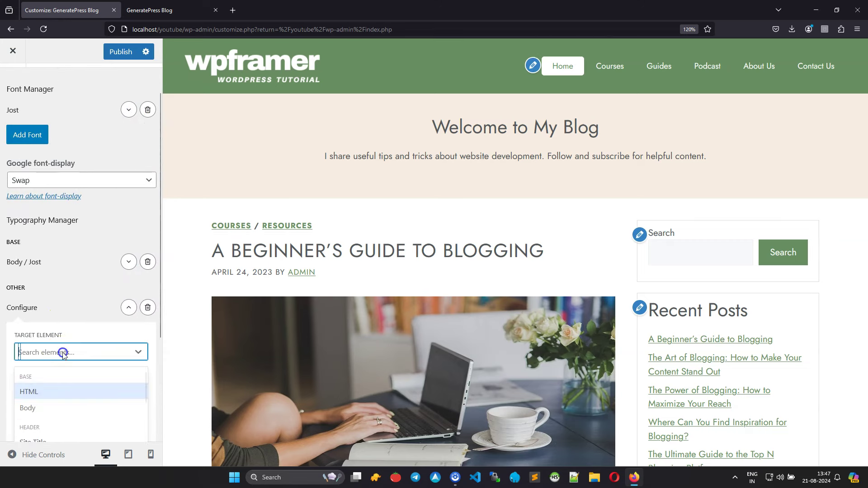
text(pr)
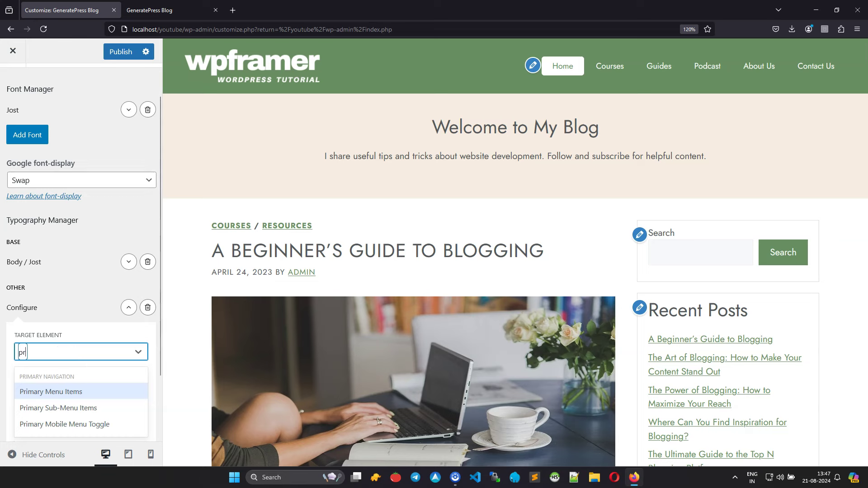
click(68, 392)
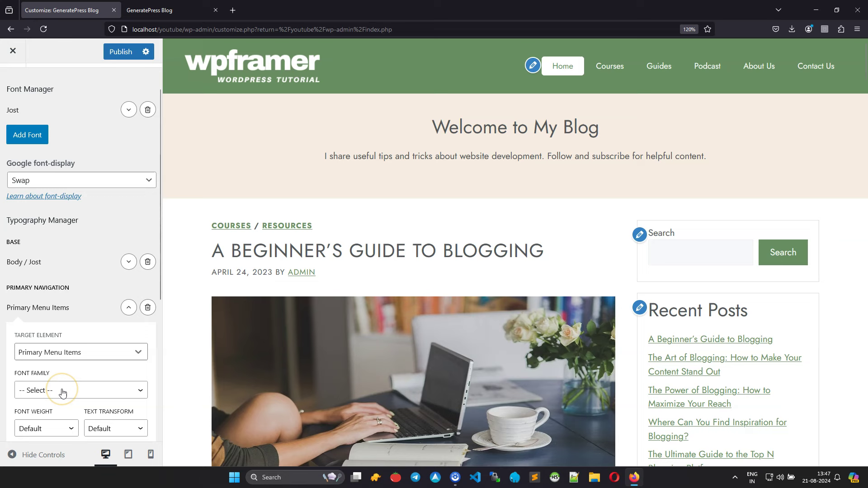
click(62, 392)
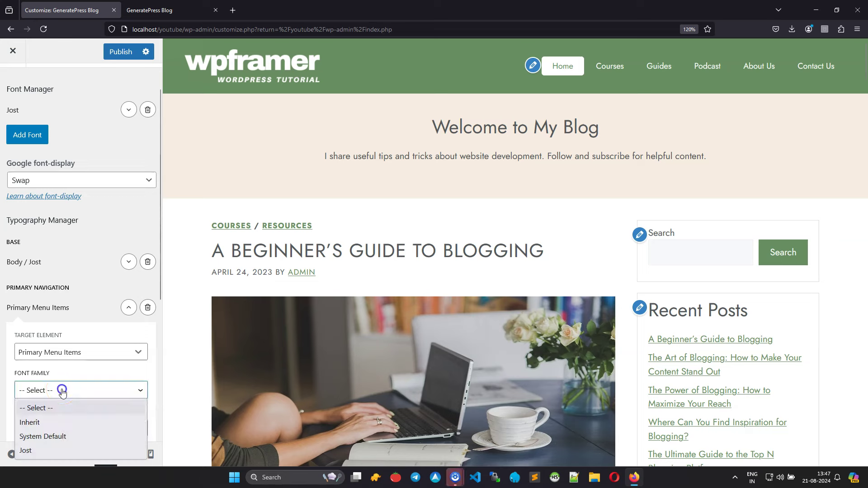
click(49, 445)
click(142, 336)
Step: Set the Primary Menu Items font weight to 700 and the text transform to Uppercase
scroll(125, 343, down, 5)
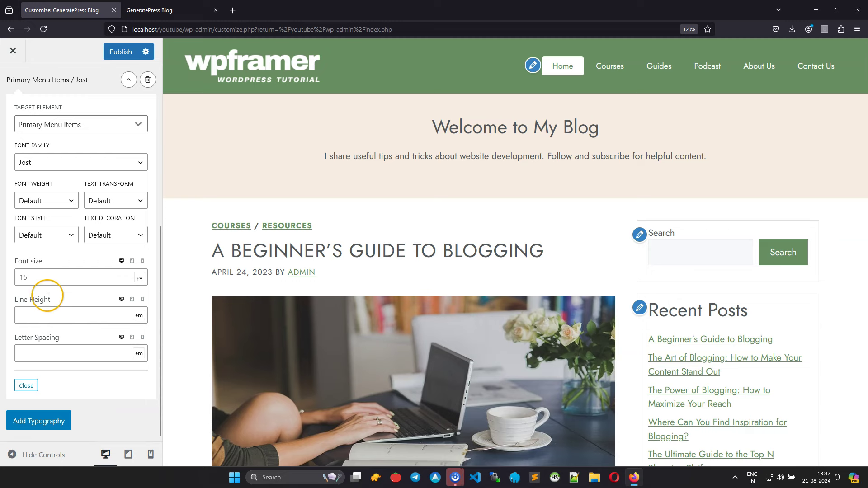
click(49, 201)
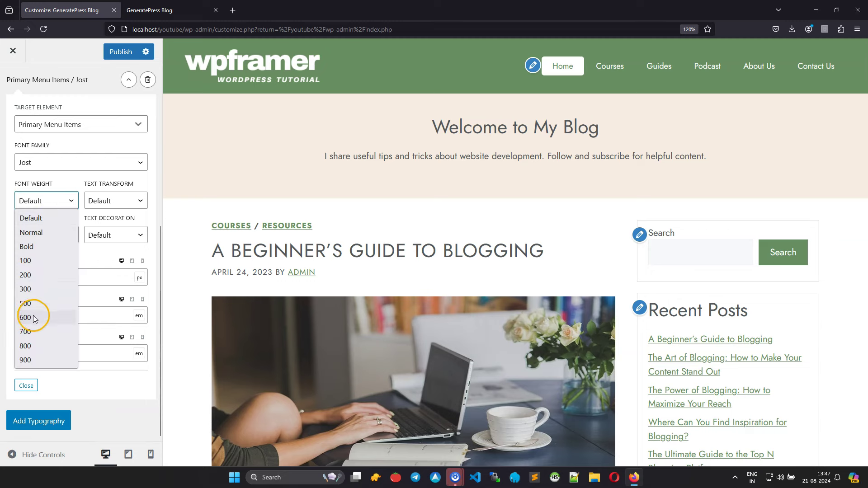
click(32, 332)
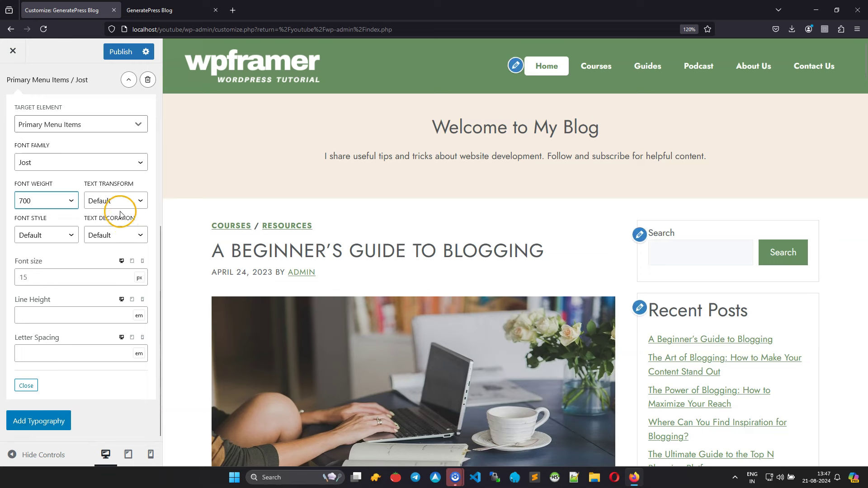
click(116, 201)
click(113, 230)
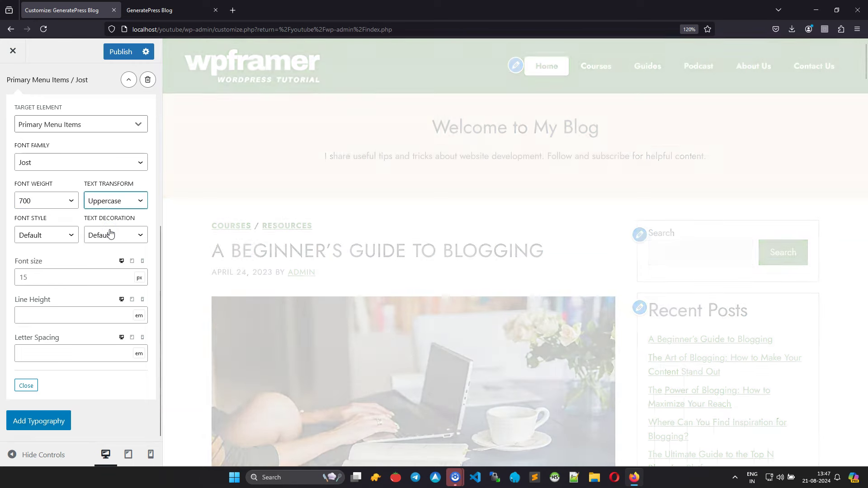
Step: Set the Primary Menu Items font size to 13 px and the letter spacing to 1 px, and collapse the rule
click(64, 281)
text(13)
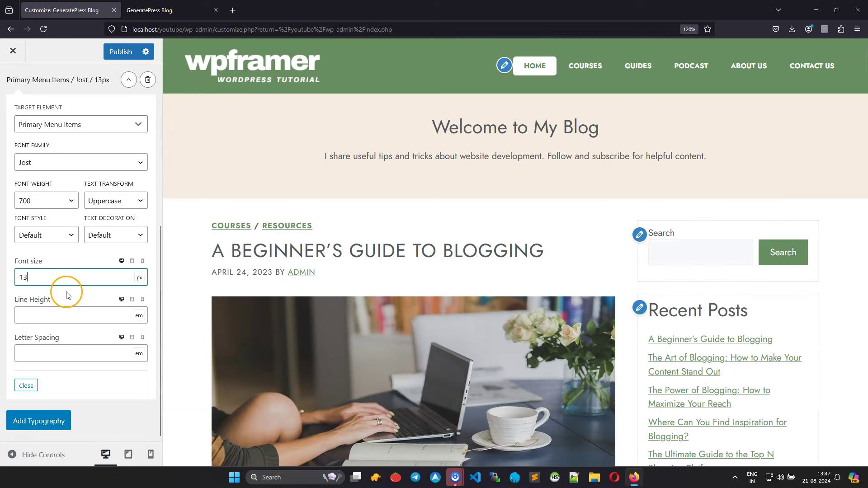
click(35, 353)
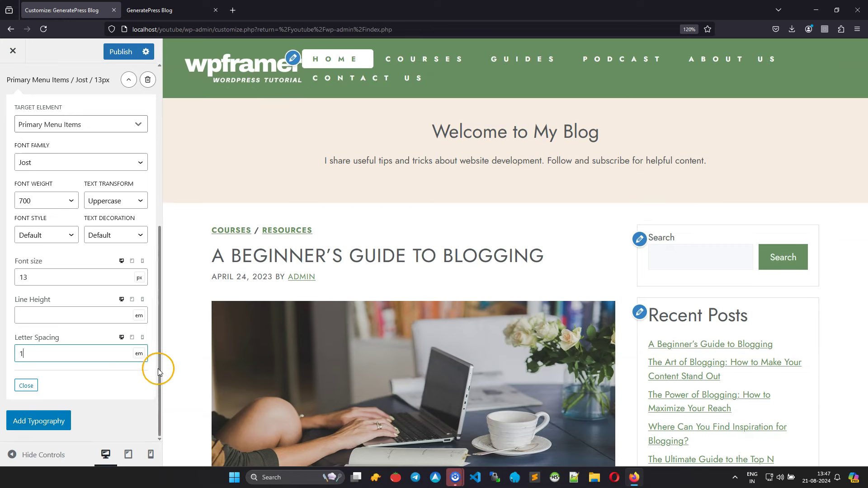
click(139, 353)
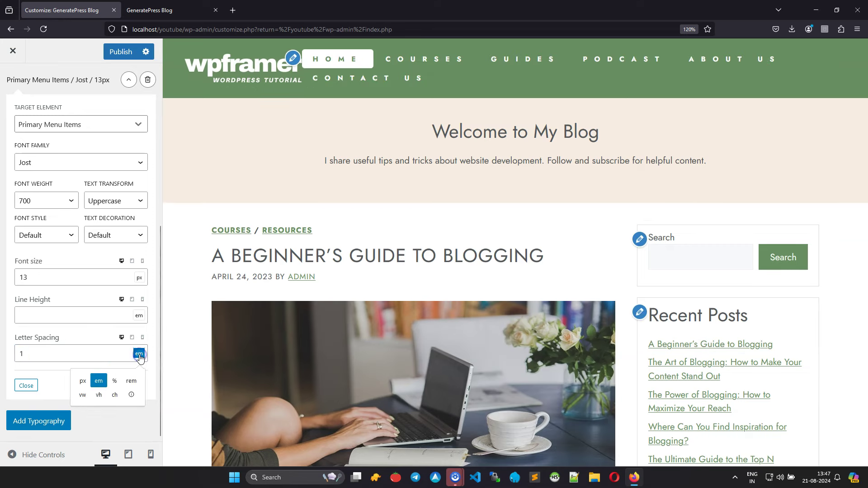
click(84, 381)
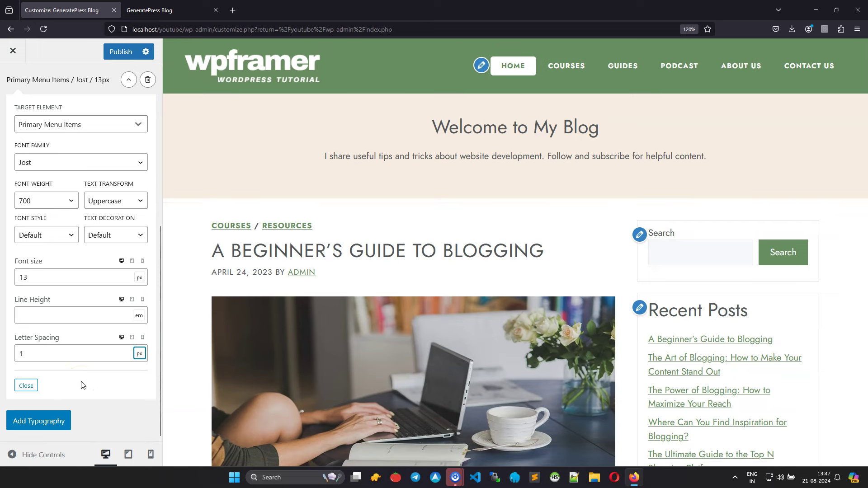
click(129, 80)
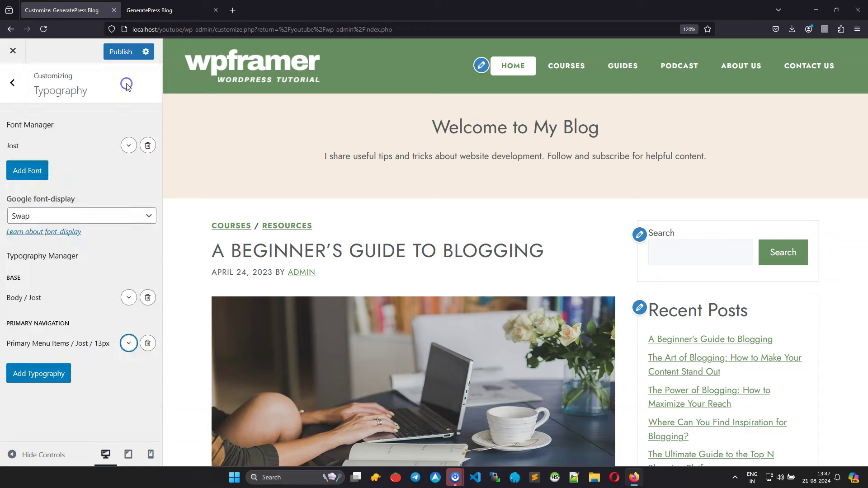
Step: Add a typography rule that targets All Headings and set its font family to Jost
click(51, 377)
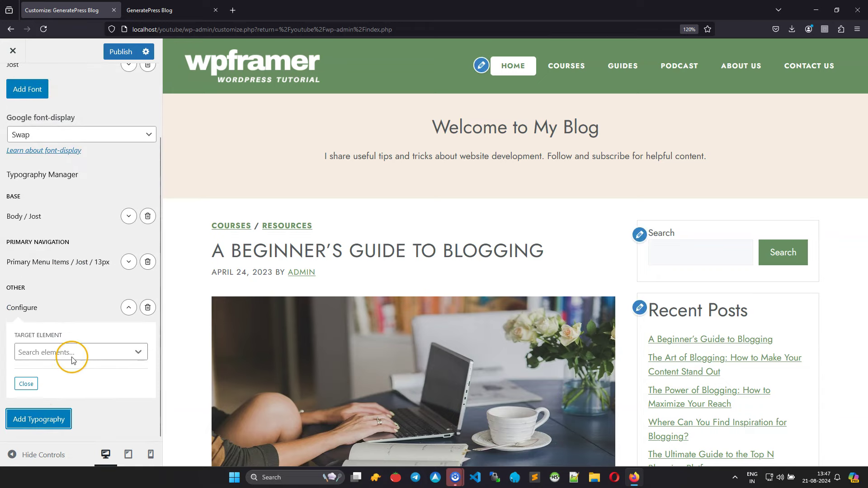
click(72, 357)
scroll(79, 387, down, 3)
scroll(79, 386, up, 2)
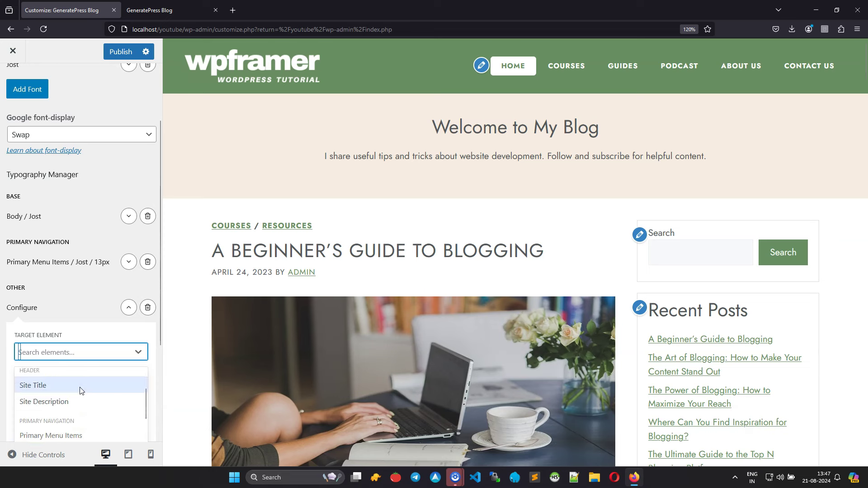
text(all)
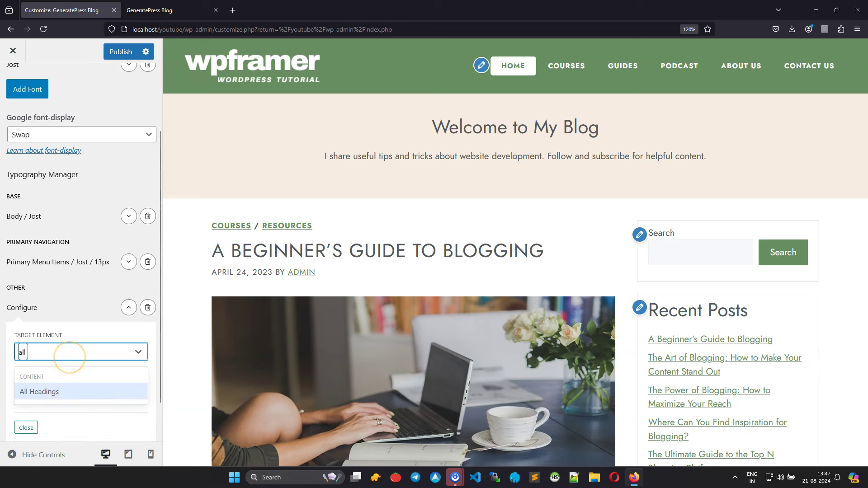
click(51, 391)
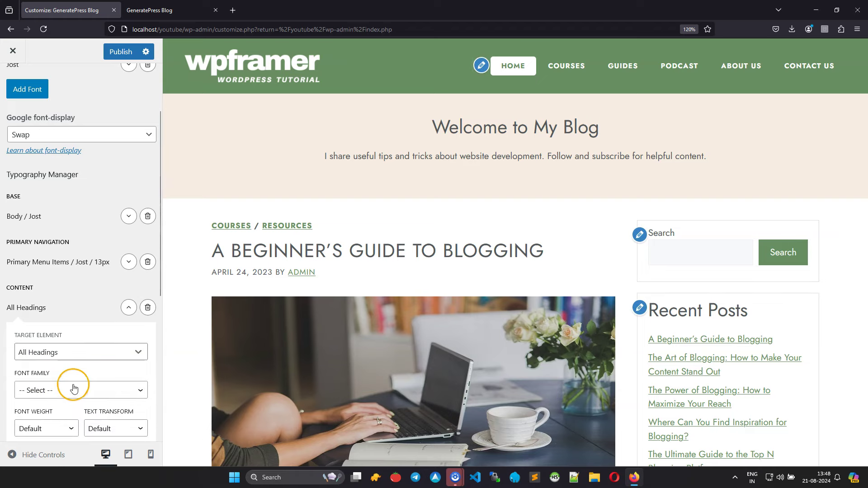
scroll(74, 389, down, 3)
click(64, 277)
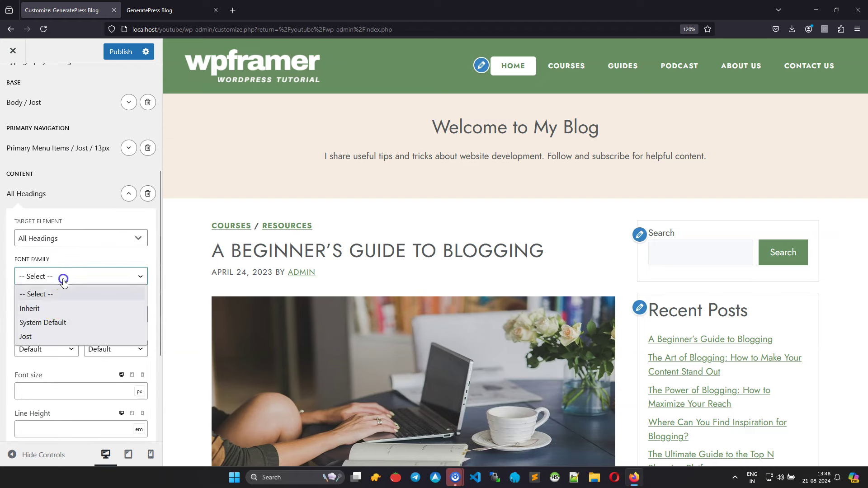
click(43, 333)
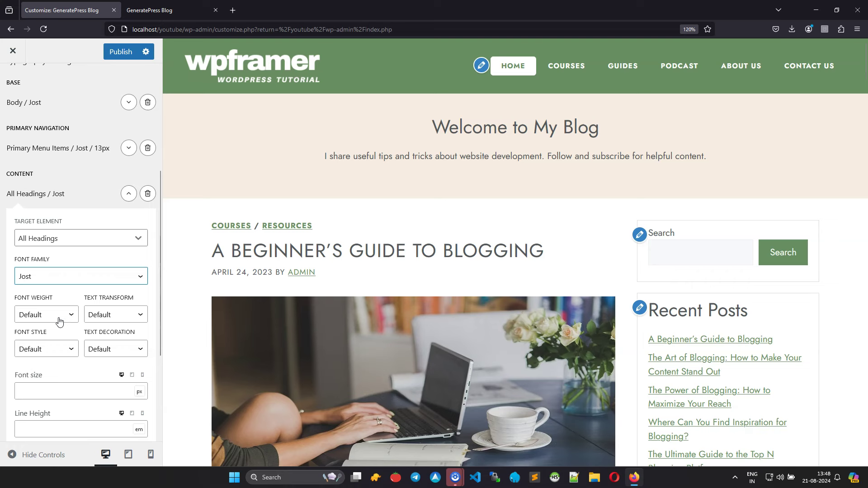
Step: Set the All Headings font weight to Bold and publish the typography changes
click(36, 313)
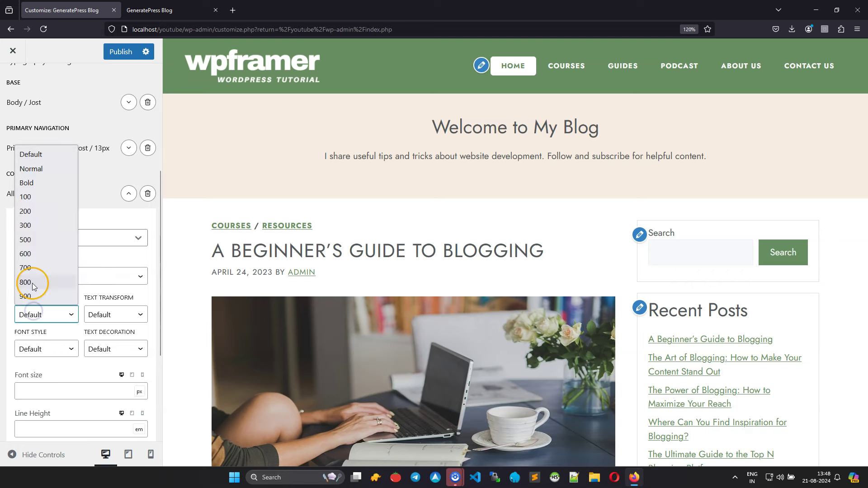
click(37, 183)
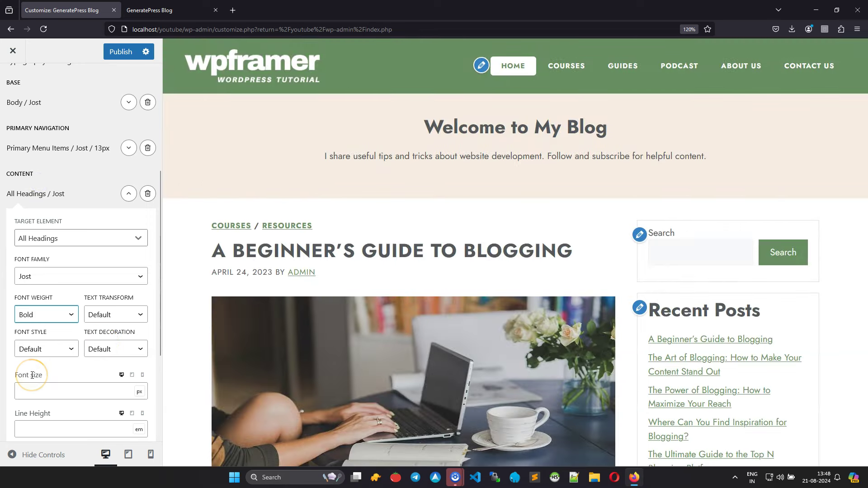
scroll(61, 383, down, 3)
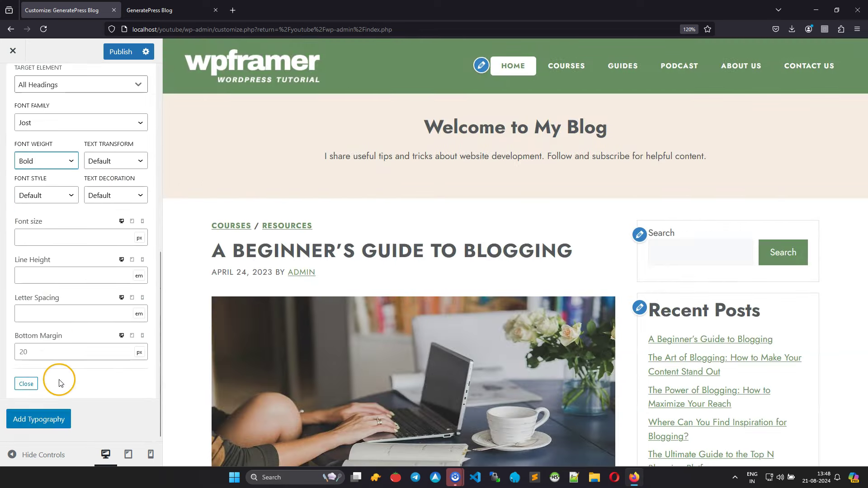
scroll(60, 383, up, 5)
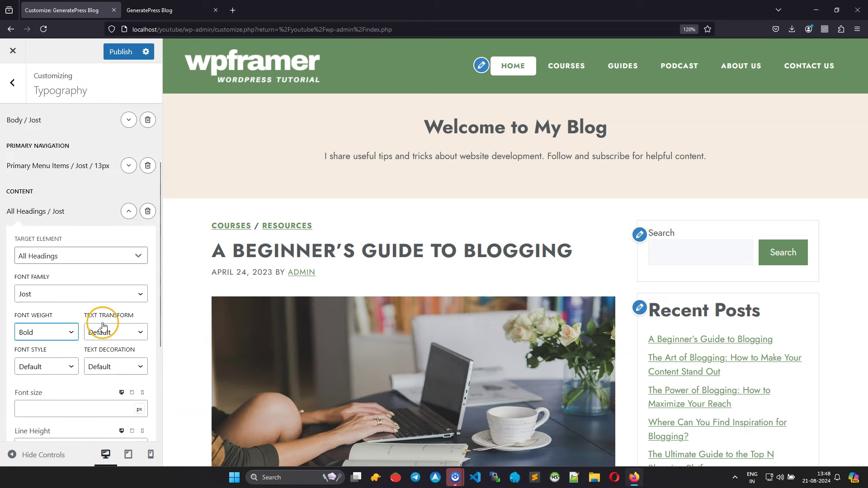
click(130, 217)
click(119, 52)
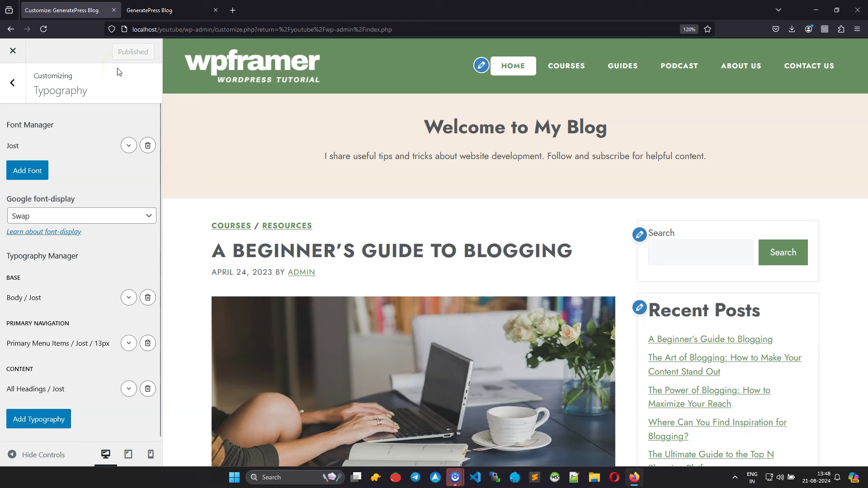
Step: Set Underline Links to Never in the General settings and publish the change
click(12, 85)
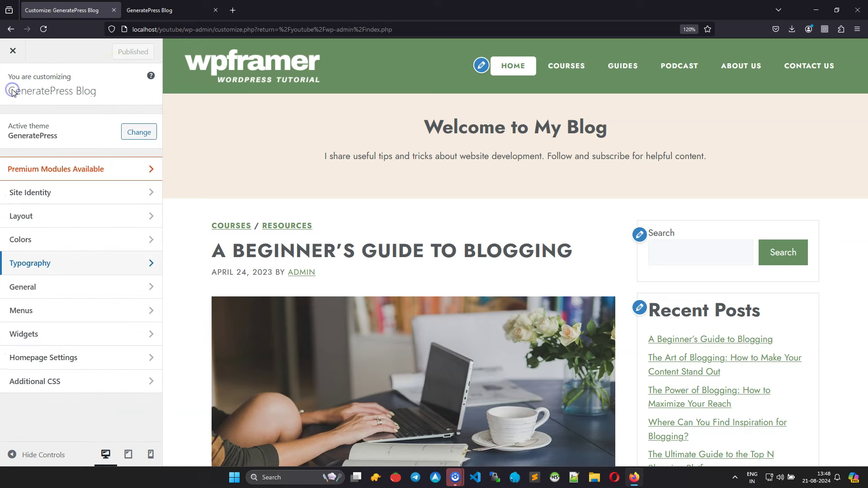
click(35, 288)
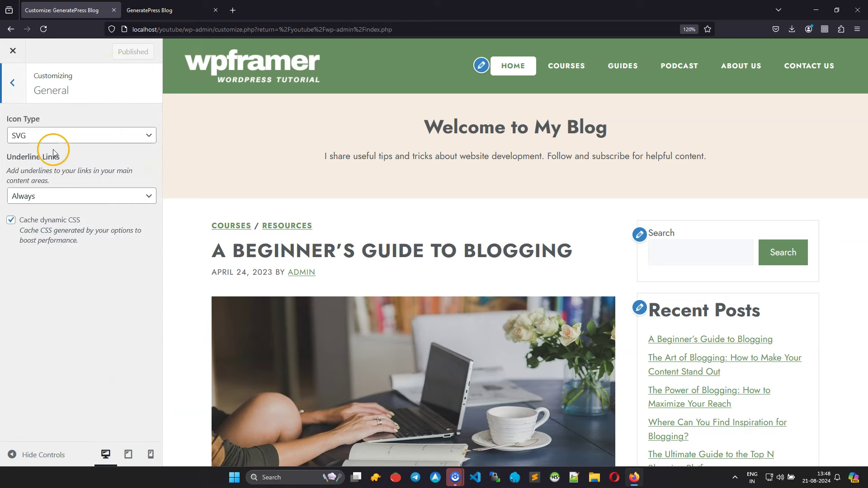
click(40, 199)
click(33, 261)
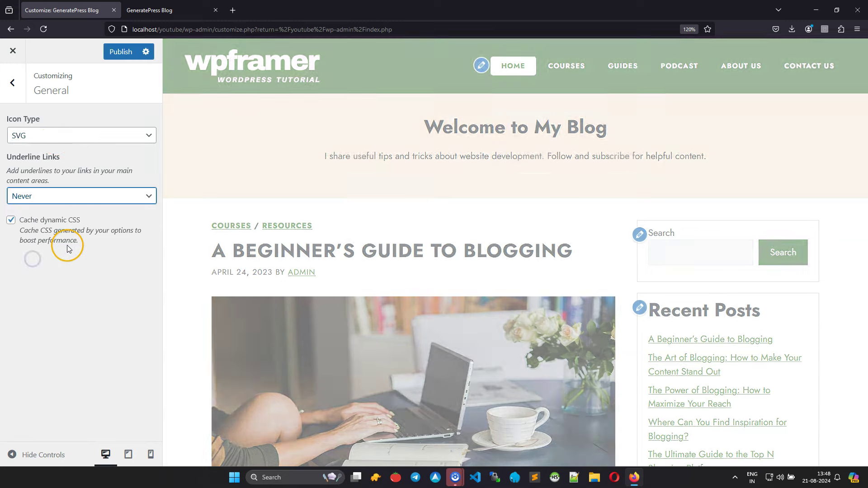
click(14, 89)
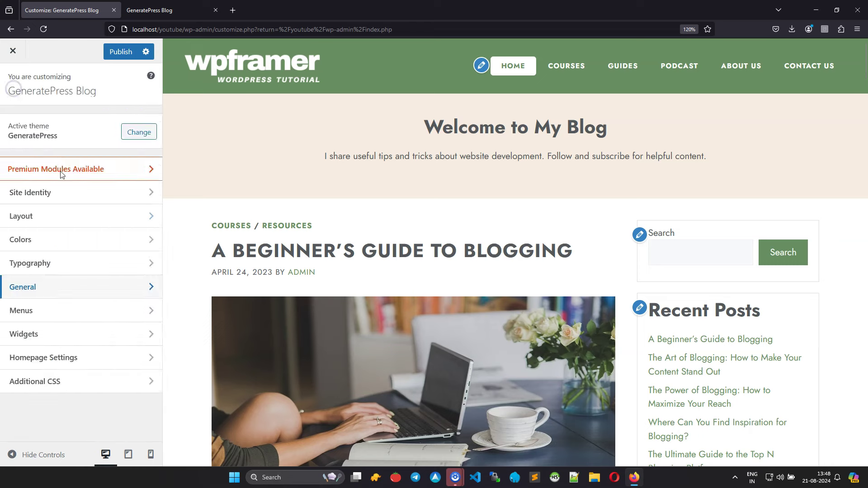
click(55, 319)
click(120, 52)
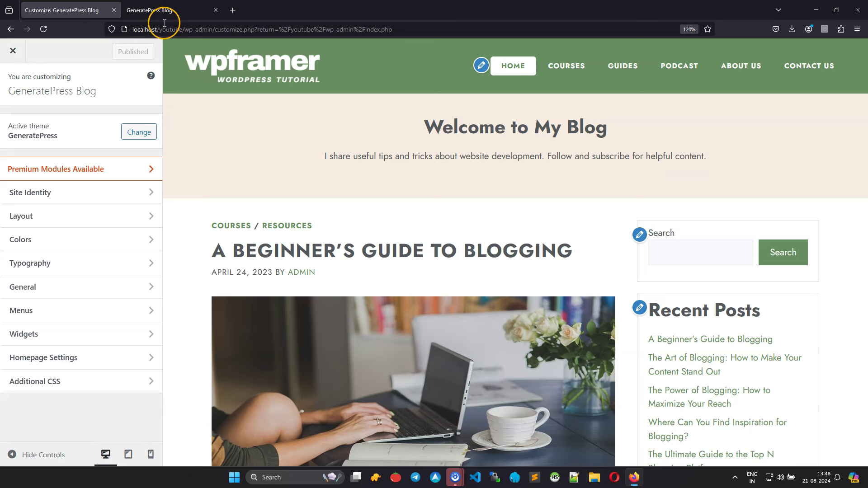
Step: Reload the live blog in its own browser tab and review the homepage down to the footer
click(170, 10)
click(44, 29)
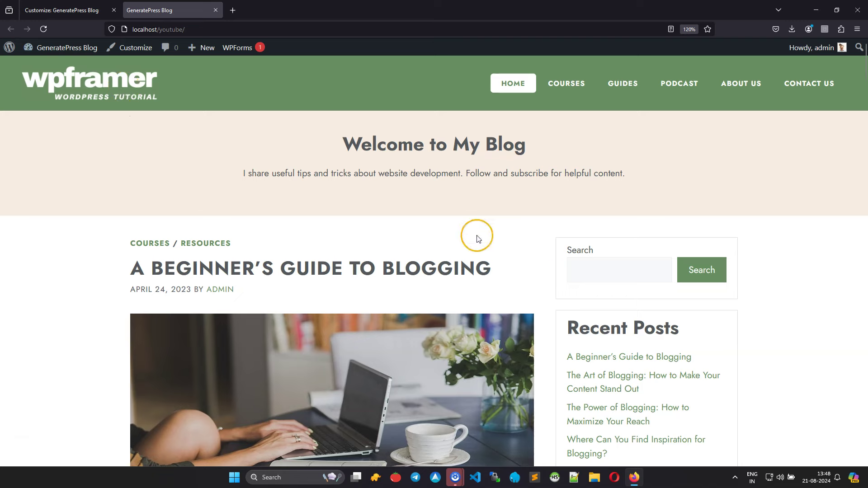
scroll(560, 243, down, 12)
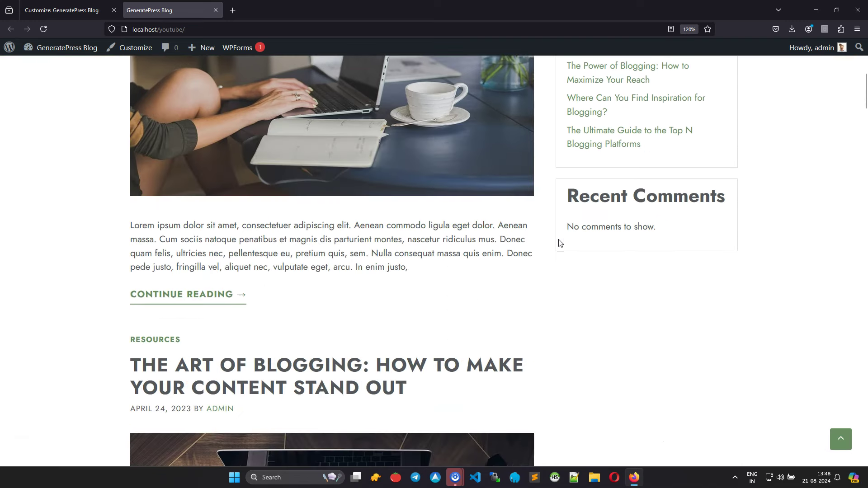
scroll(561, 243, down, 5)
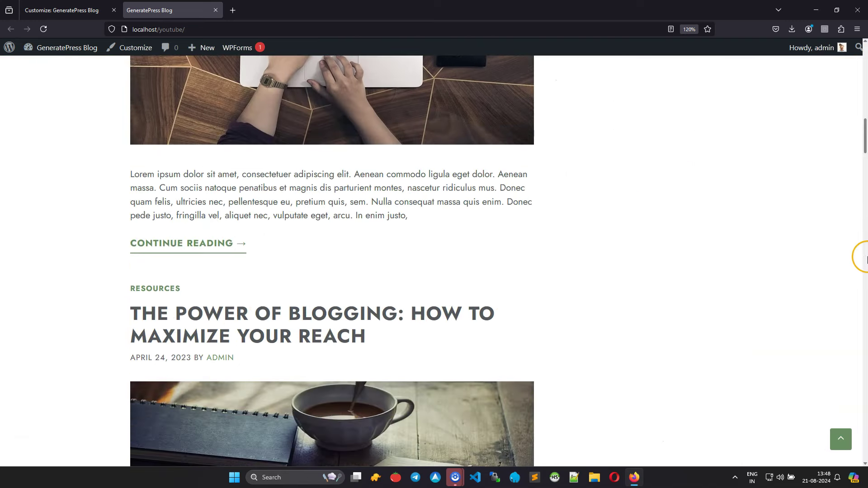
drag(862, 139, 865, 452)
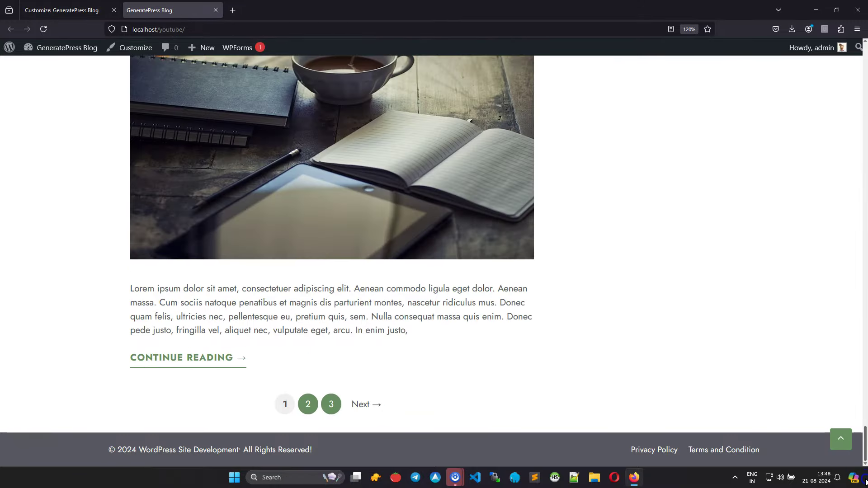
drag(864, 482, 865, 55)
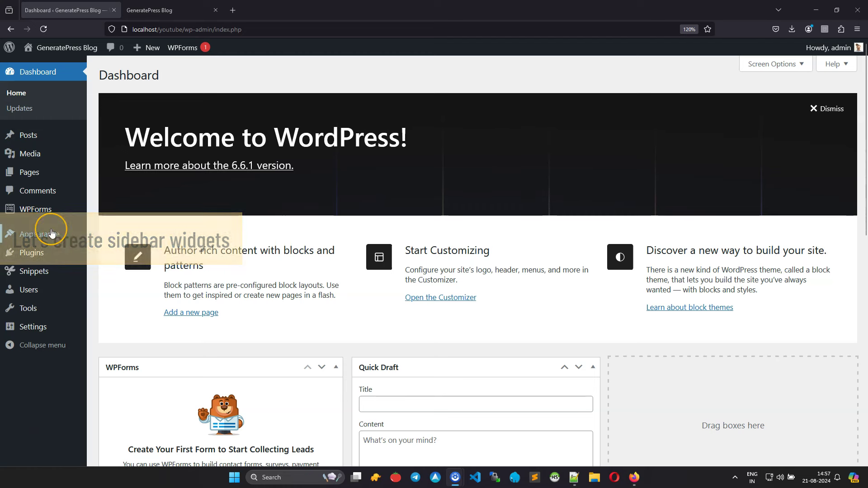
Step: Open the Widgets editor with its list view and delete the Search block from the Right Sidebar area
mouse_move(49, 233)
click(110, 283)
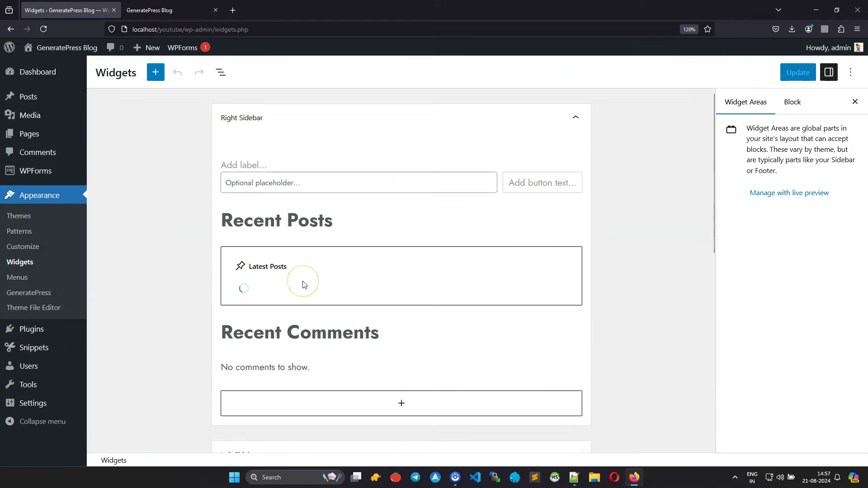
click(222, 71)
click(175, 127)
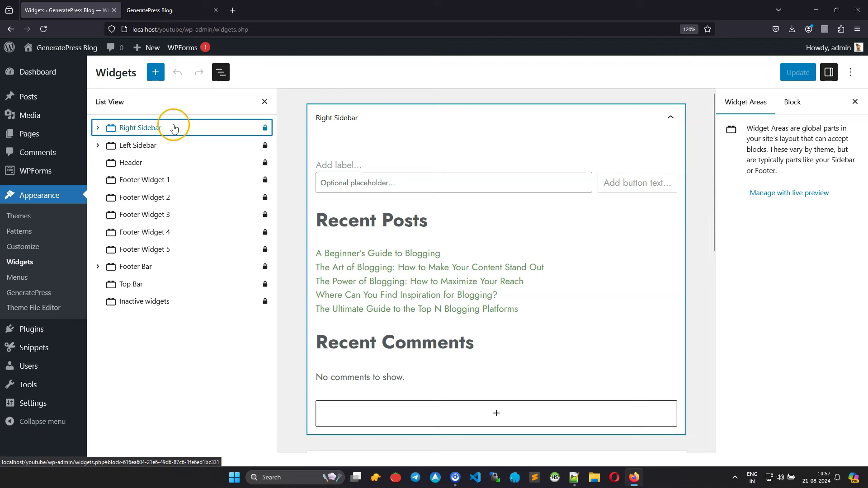
click(98, 127)
click(136, 145)
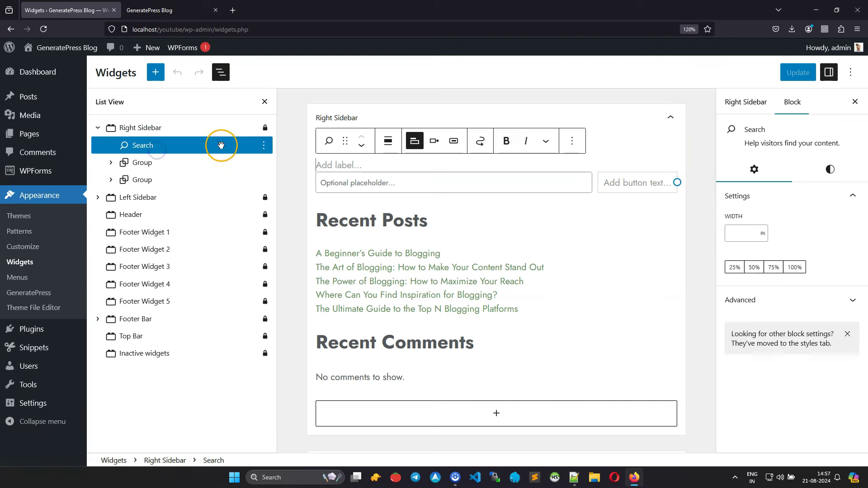
click(264, 145)
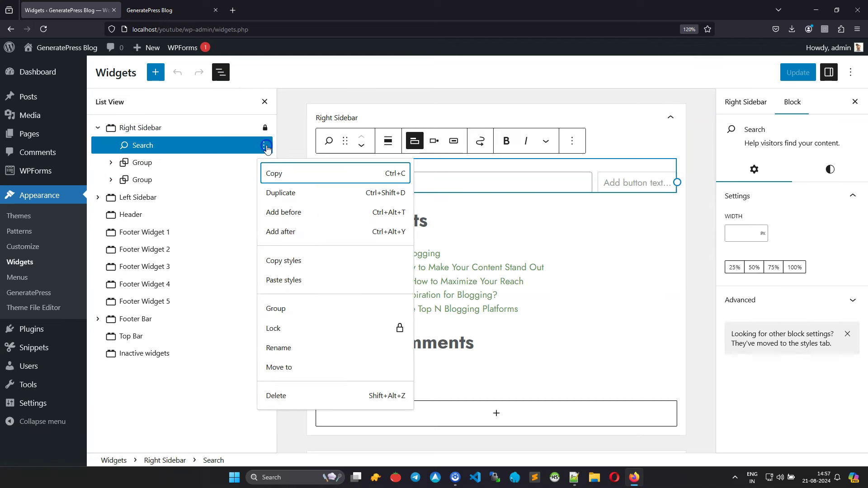
click(276, 395)
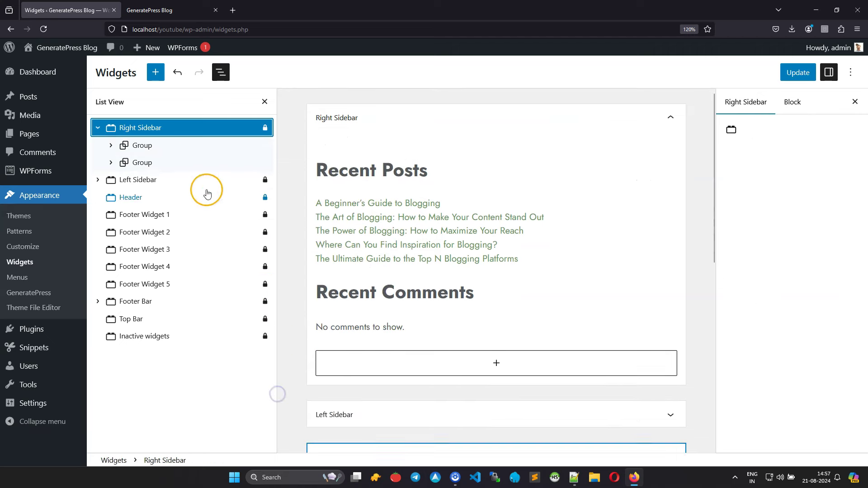
Step: Delete the Recent Posts and Recent Comments groups from the Right Sidebar
click(146, 145)
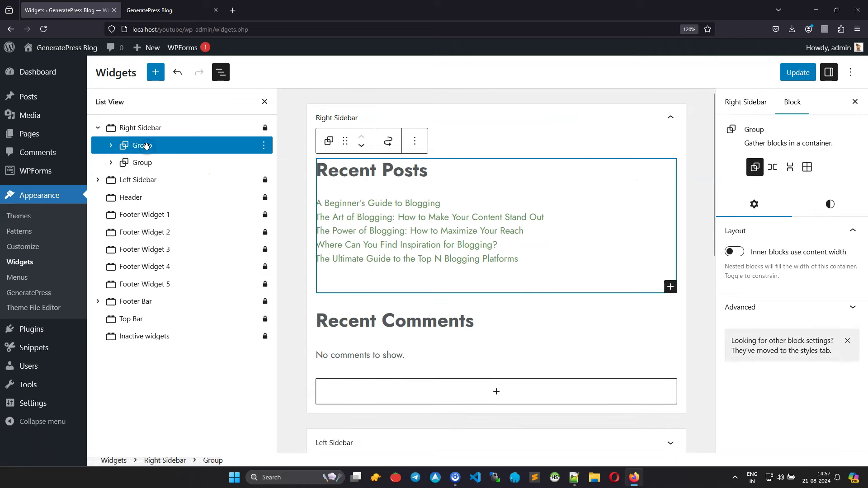
click(265, 148)
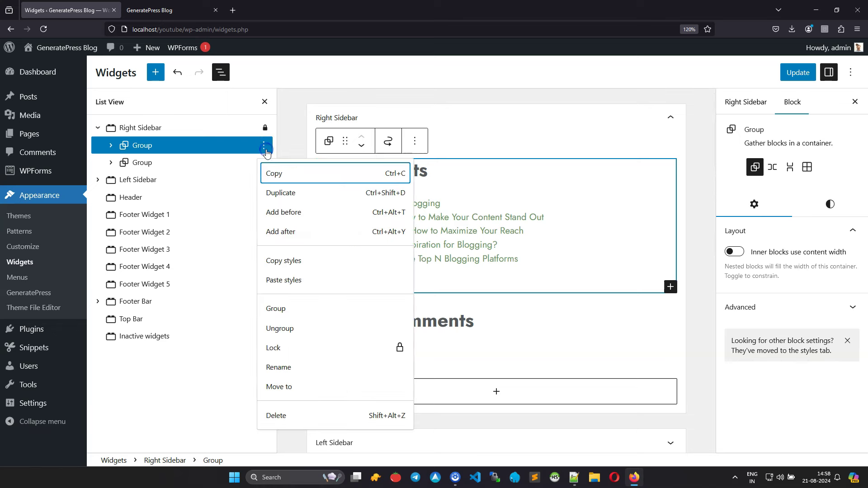
click(275, 413)
click(171, 145)
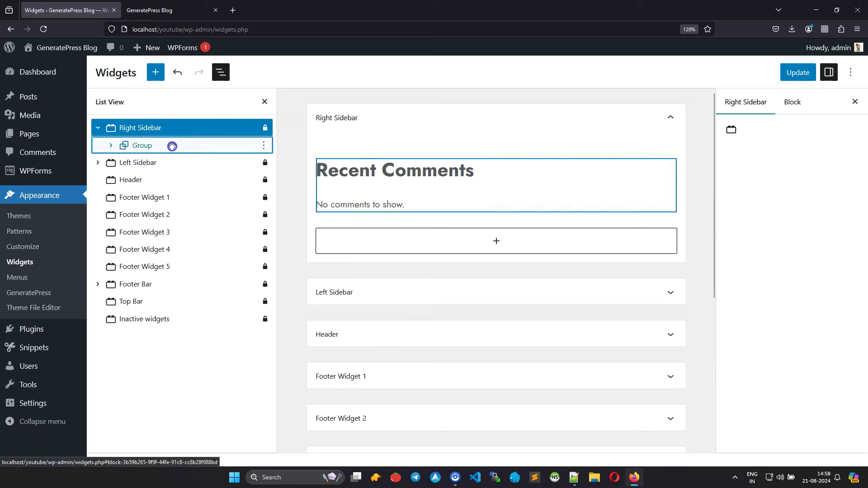
click(263, 145)
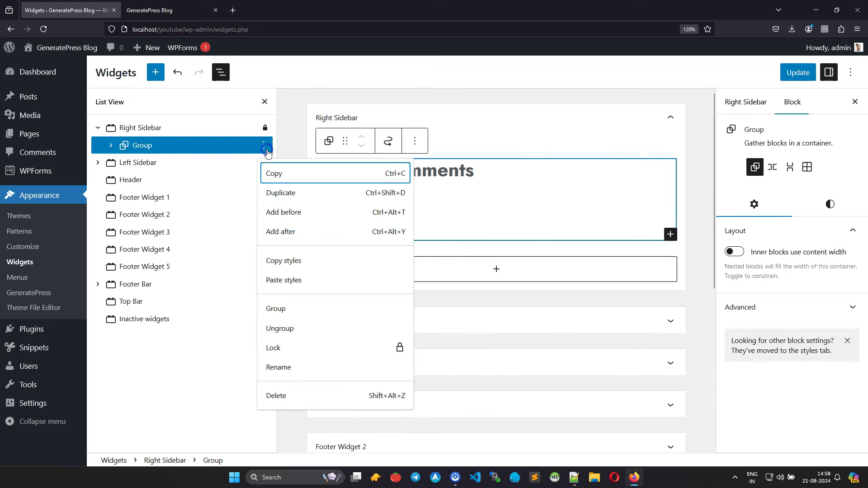
click(272, 394)
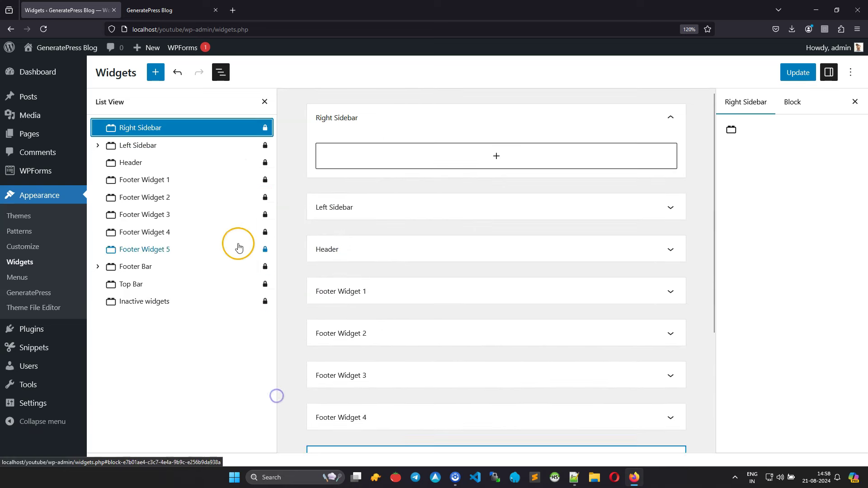
Step: Add a Group block with the single-container layout to the Right Sidebar and insert a Search block inside it
click(171, 128)
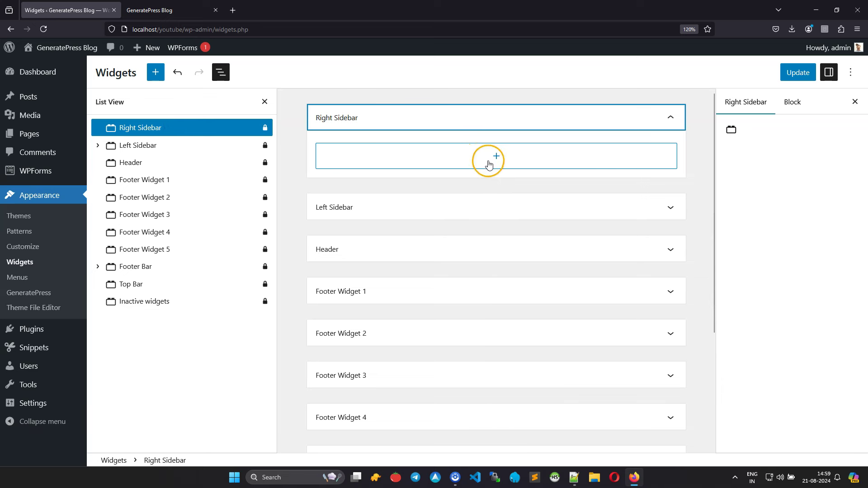
click(496, 159)
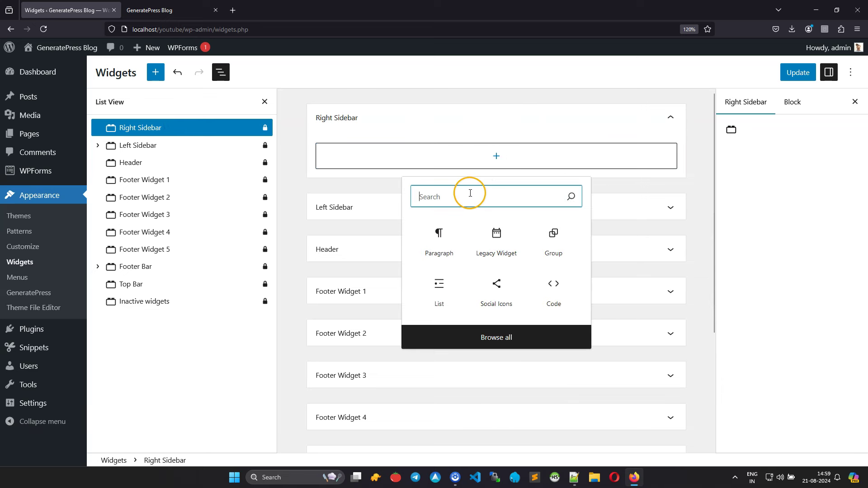
text(gr)
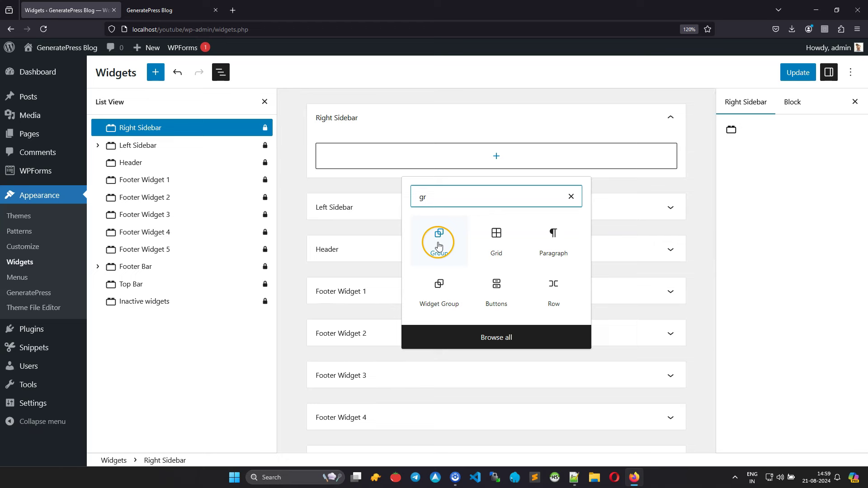
click(437, 245)
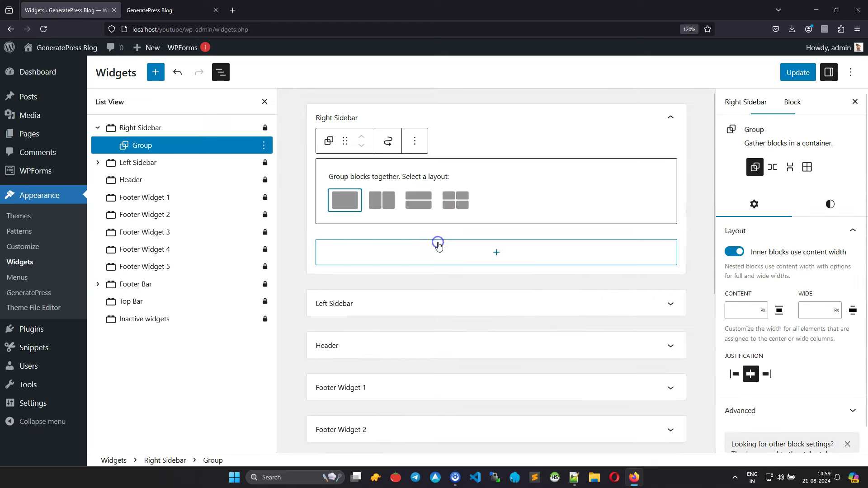
click(346, 203)
click(494, 171)
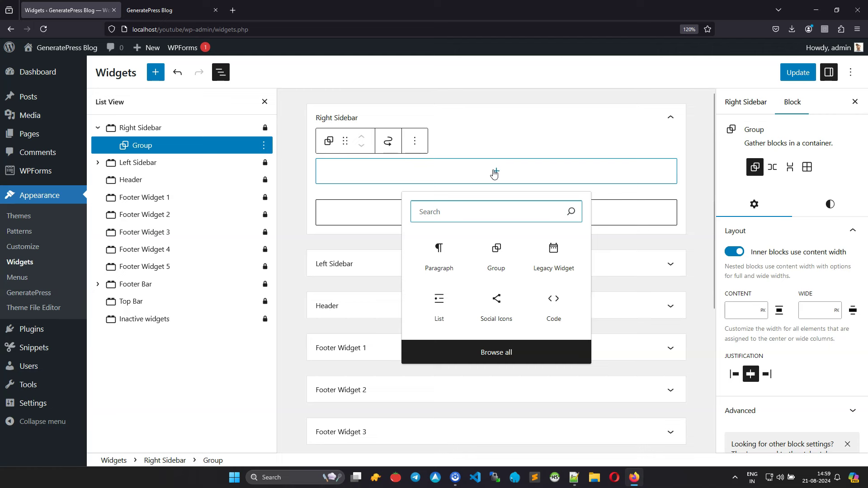
text(sear)
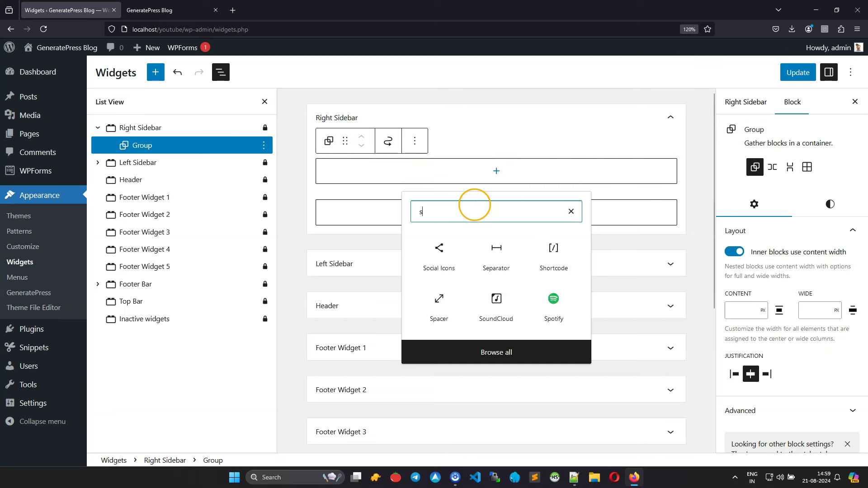
click(443, 257)
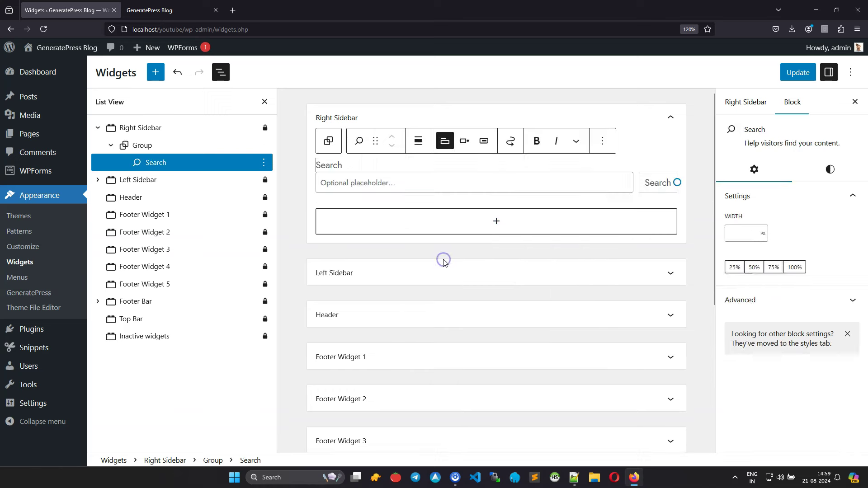
Step: Set the Search block's placeholder to "Enter search text..." and make its button use an icon
text(Search)
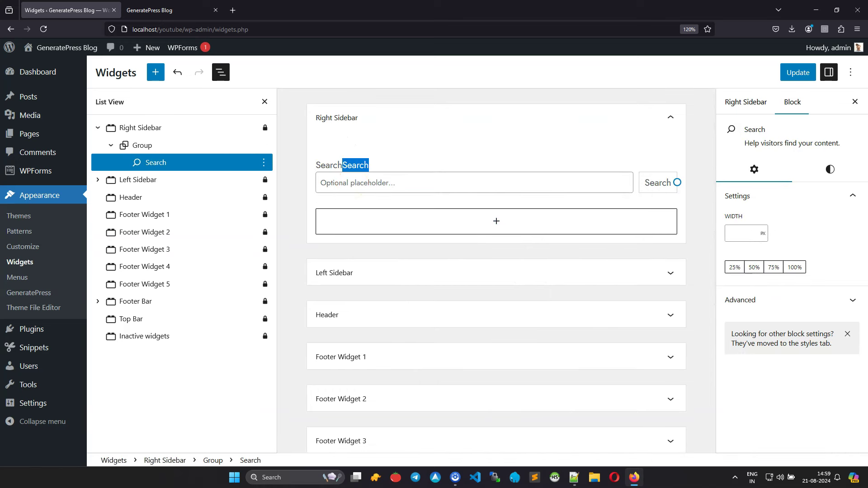
key(BackSpace)
click(348, 188)
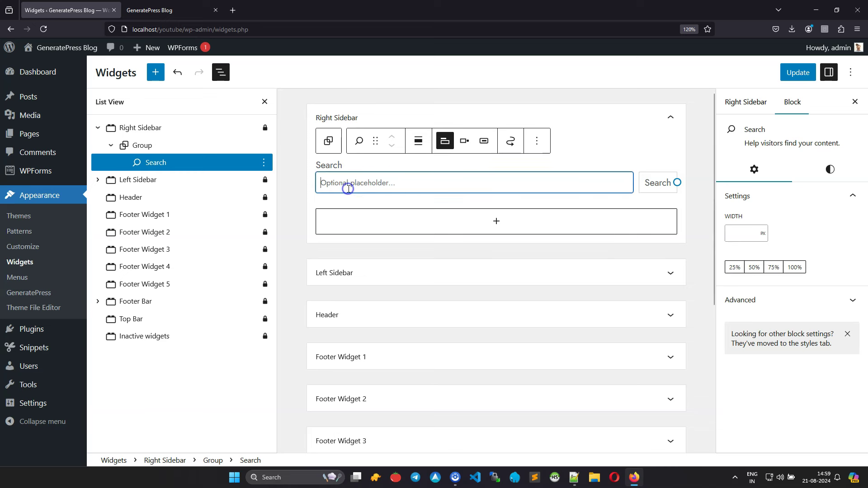
text(Enter search text...)
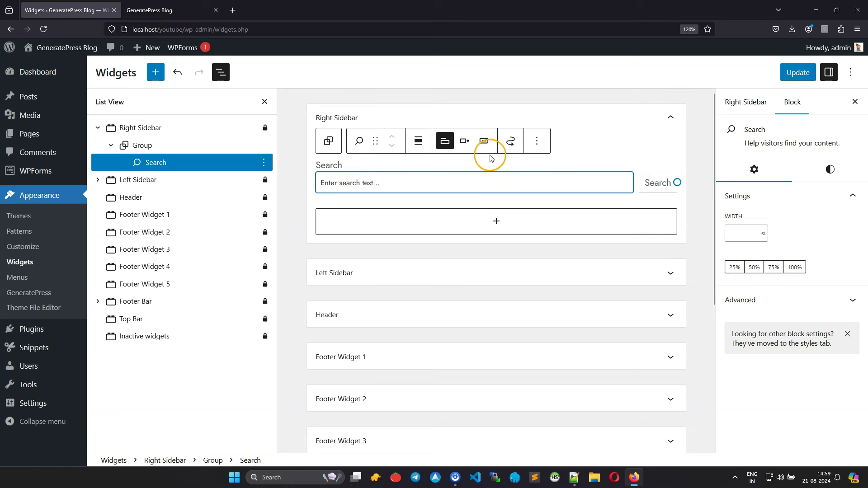
click(485, 142)
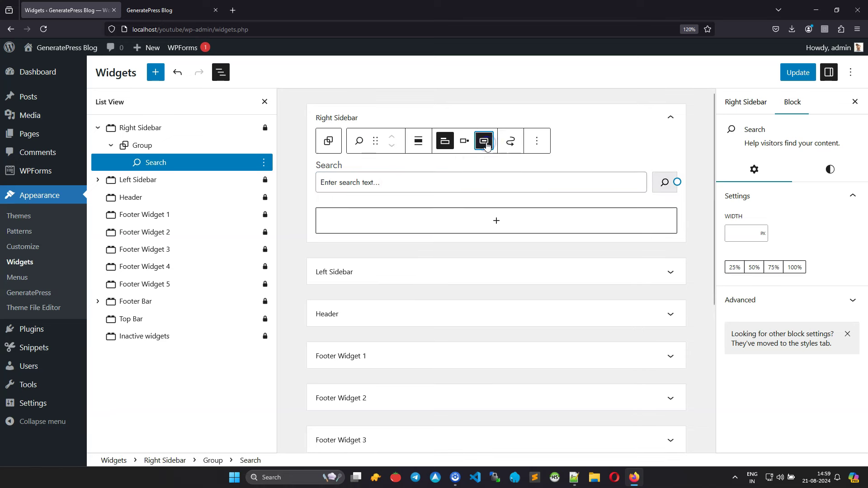
Step: Give the Search block the additional CSS class widget-title
click(333, 165)
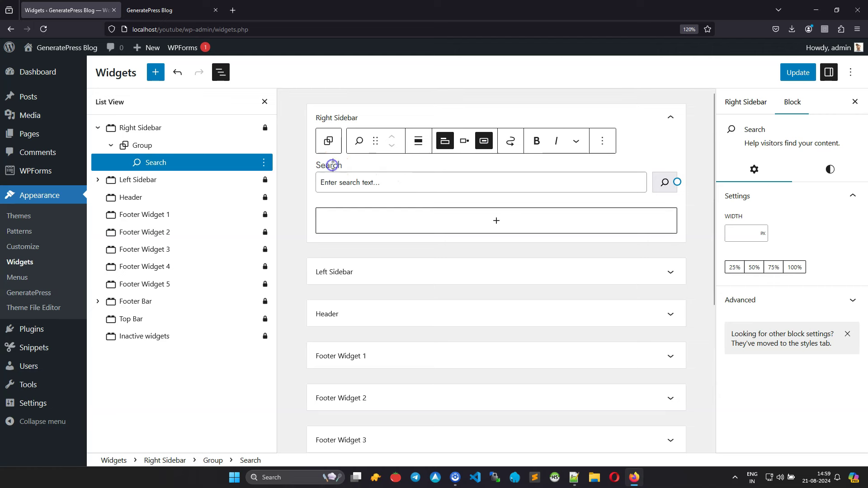
click(775, 300)
click(763, 342)
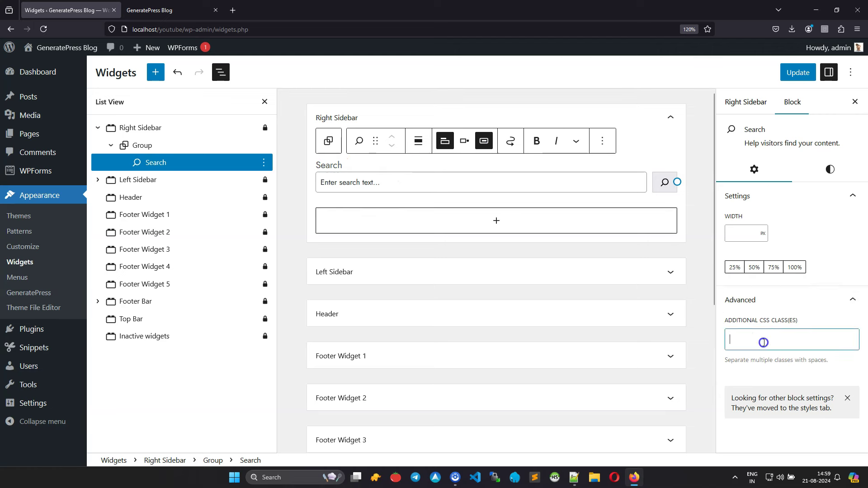
text(widget-title)
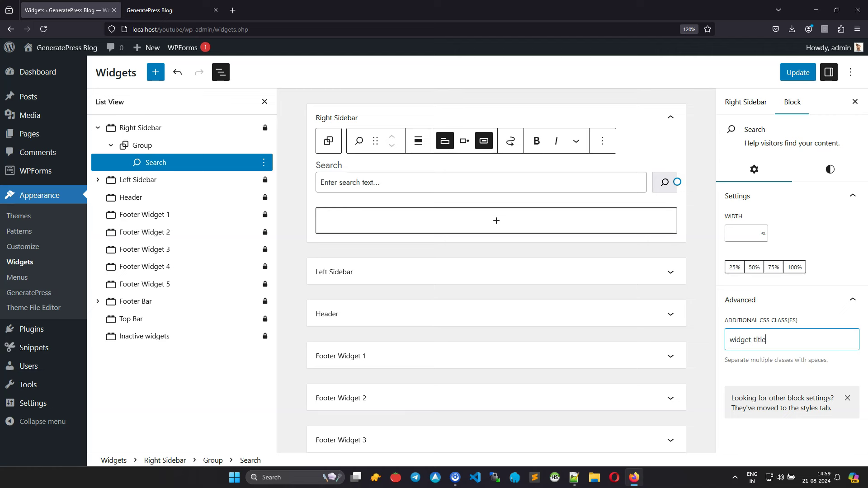
Step: Add a second single-container Group to the Right Sidebar below the search group and insert a Social Icons block in it
click(144, 129)
click(490, 222)
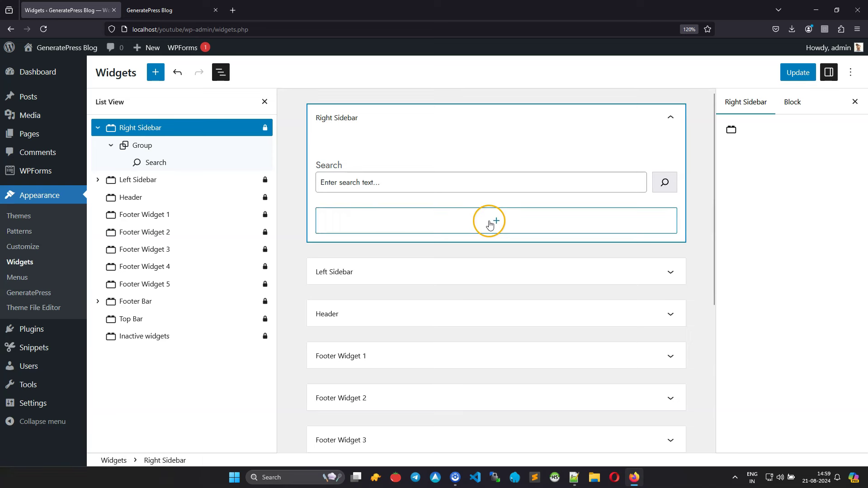
click(499, 300)
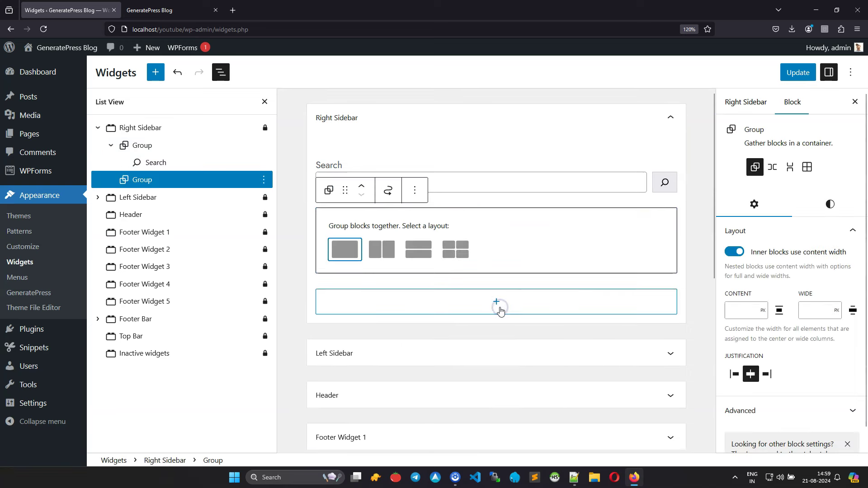
click(347, 250)
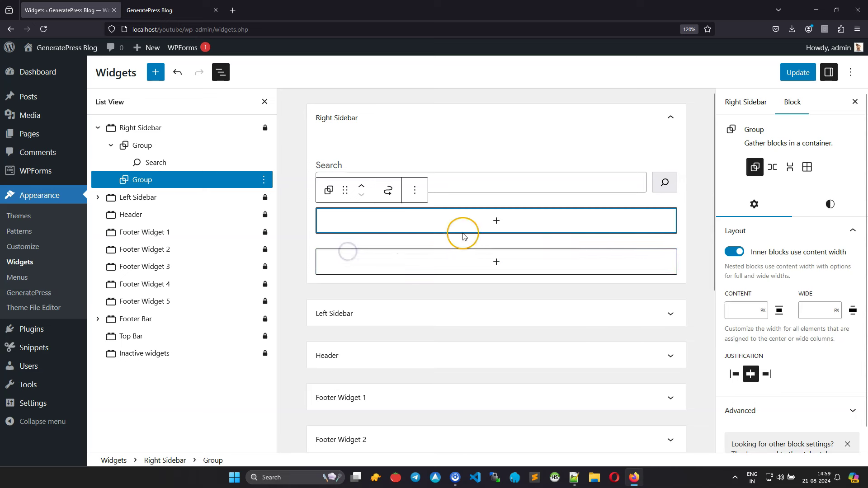
click(478, 225)
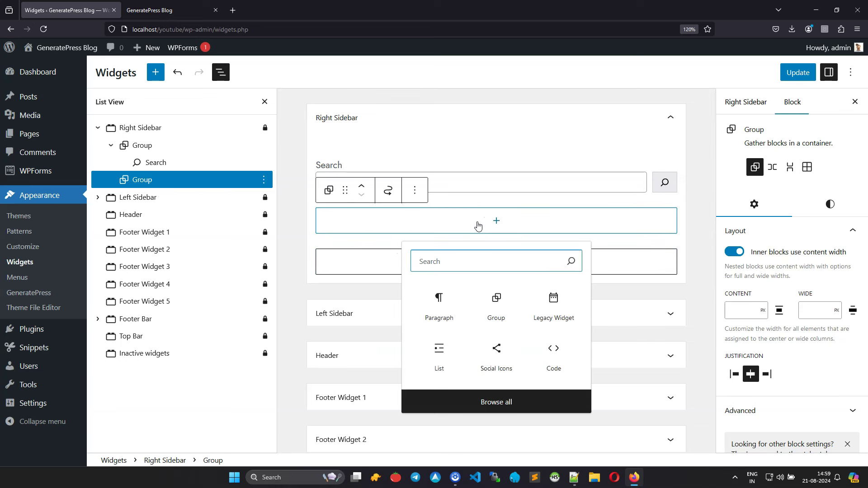
click(496, 357)
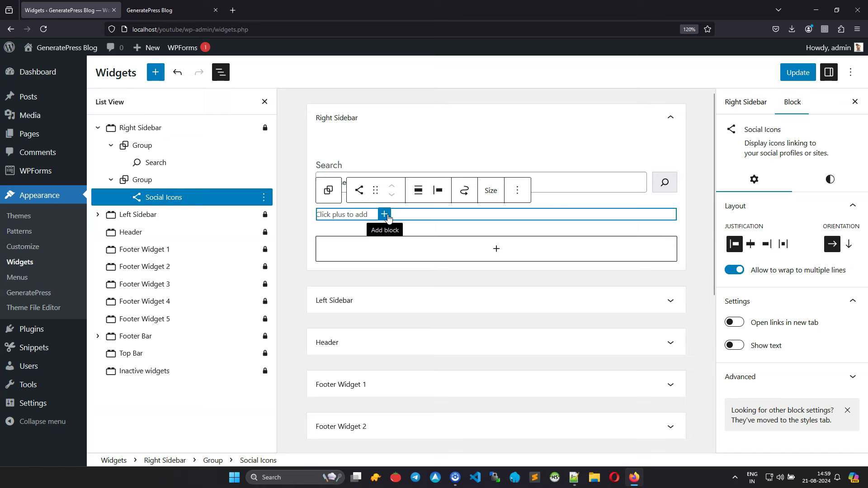
Step: Add a heading reading "Connect with Us" to the second group and move it above the Social Icons block
click(147, 180)
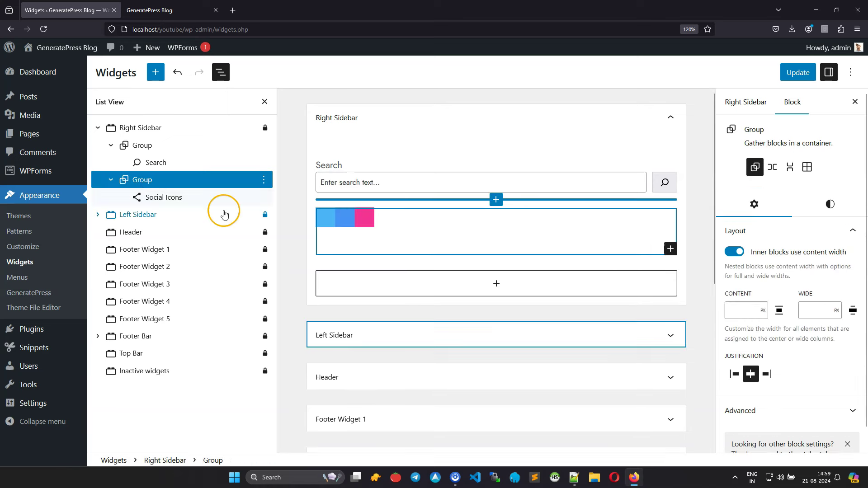
click(670, 248)
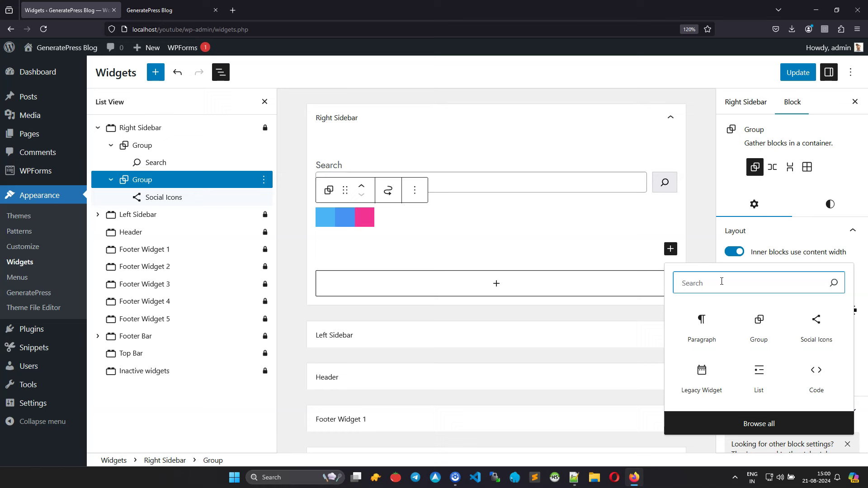
text(he)
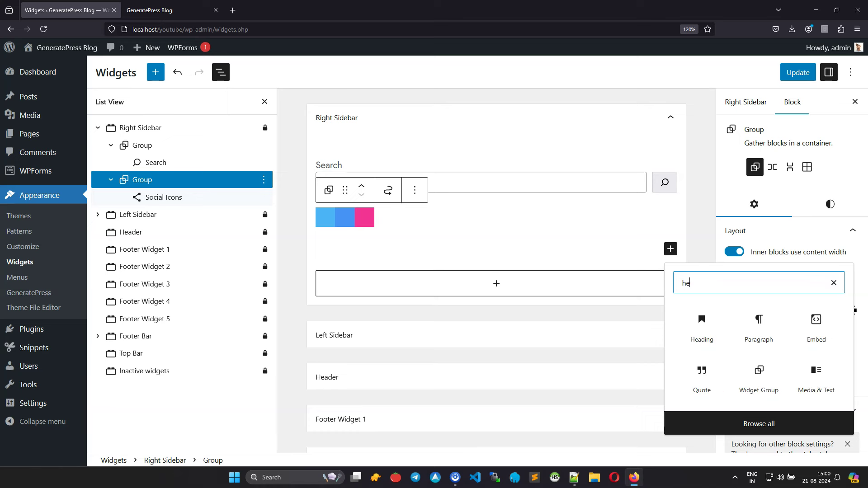
click(705, 332)
click(366, 253)
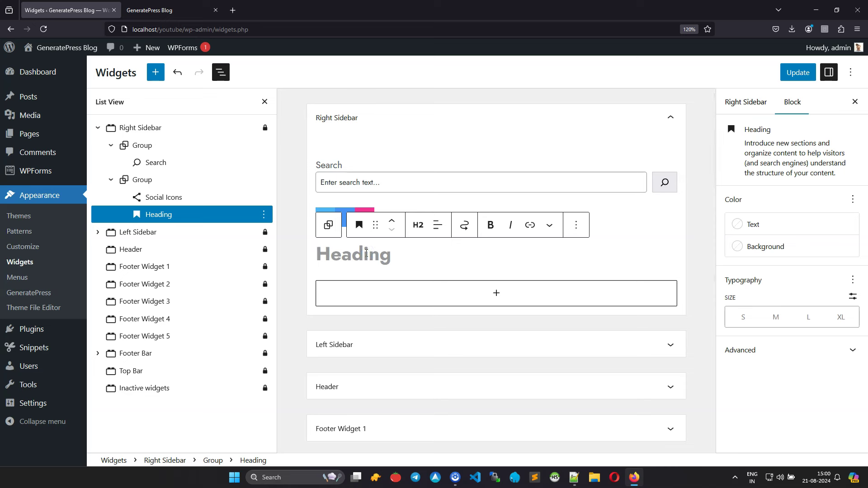
text(Connect with Us)
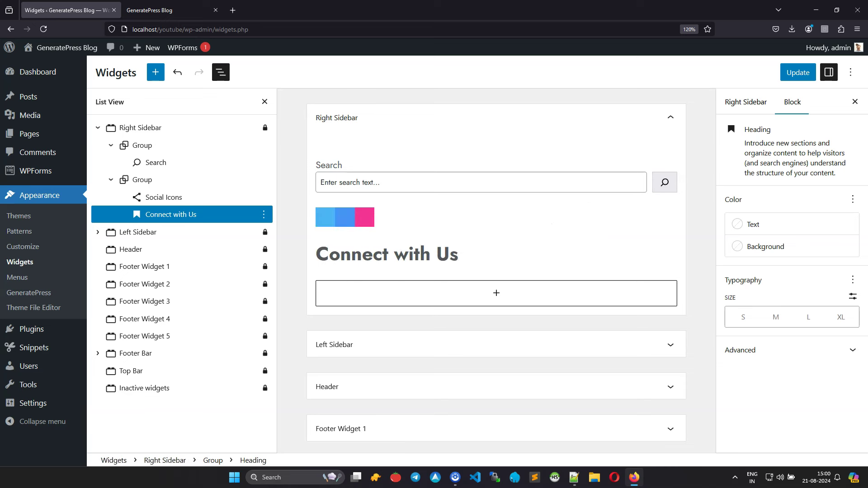
drag(230, 216, 195, 198)
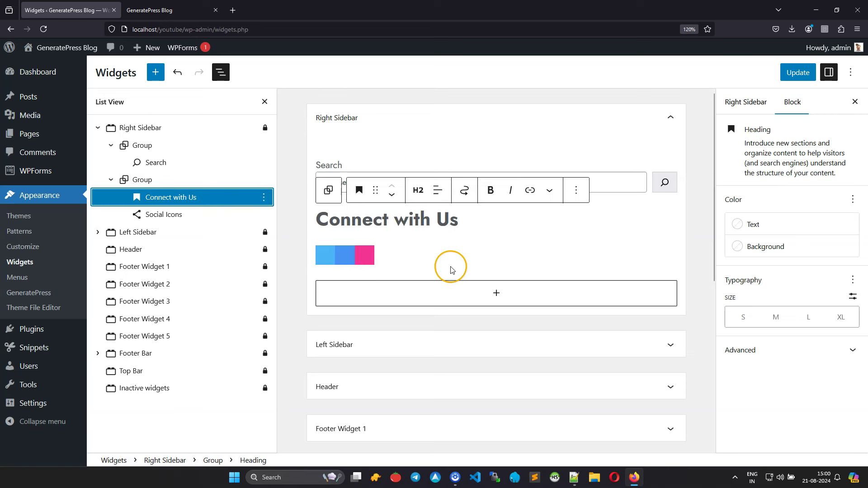
Step: Give the "Connect with Us" heading the additional CSS class widget-title
click(432, 219)
click(751, 348)
click(776, 417)
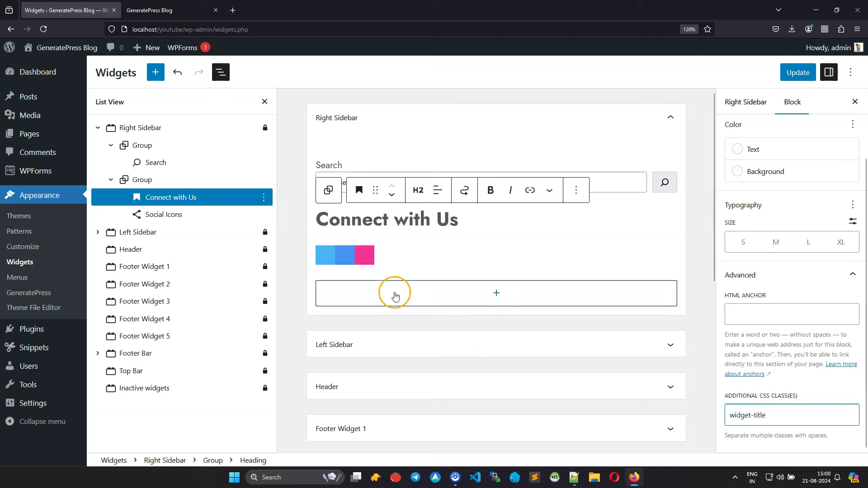
Step: Add a Facebook icon to the Social Icons block with the link # and the link text "Follow us on Facebook"
click(321, 251)
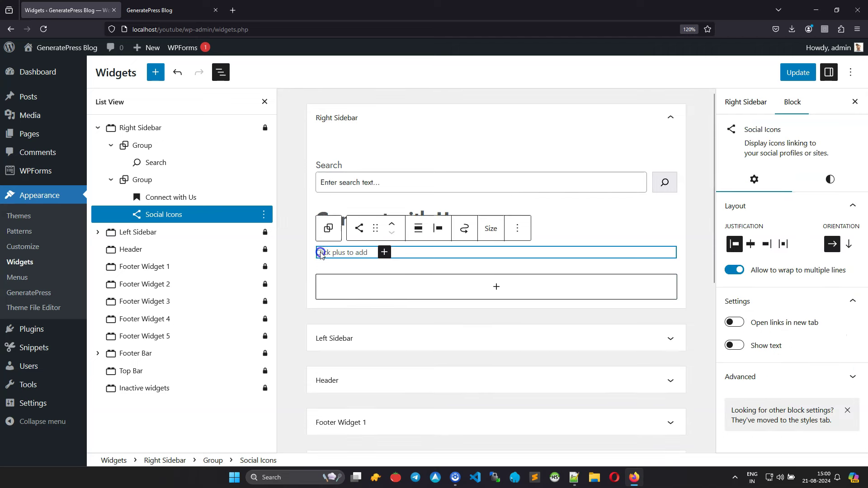
click(384, 253)
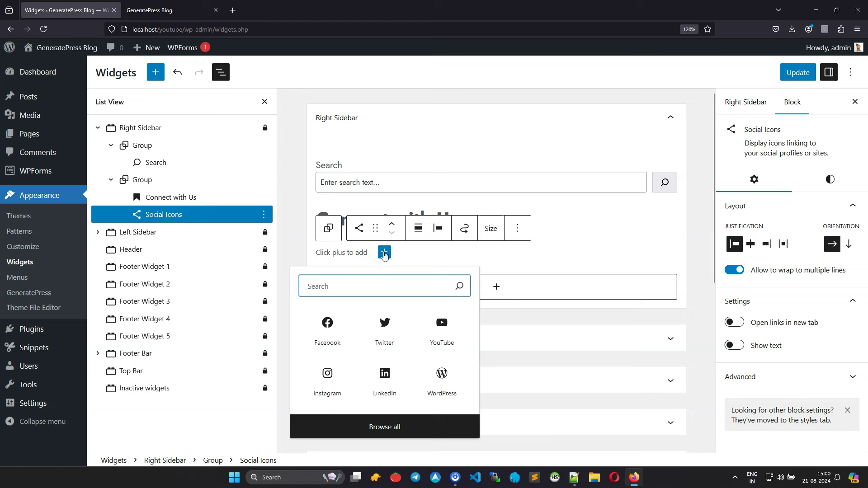
click(330, 322)
click(332, 261)
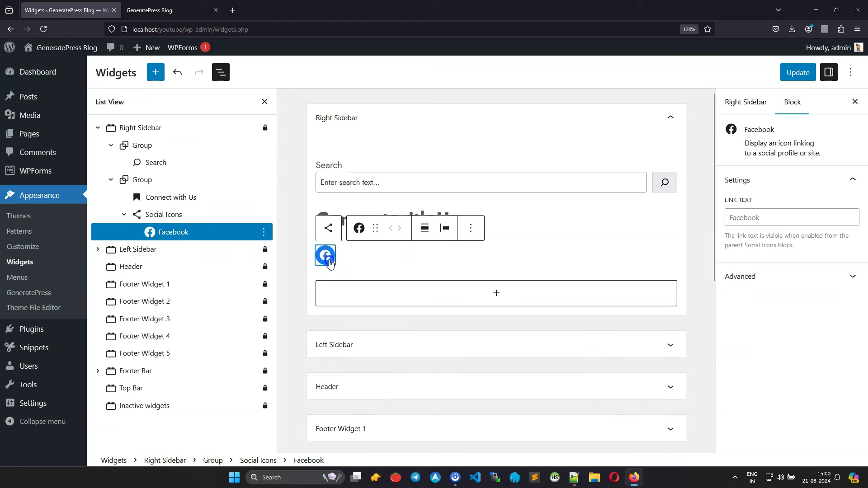
text(#)
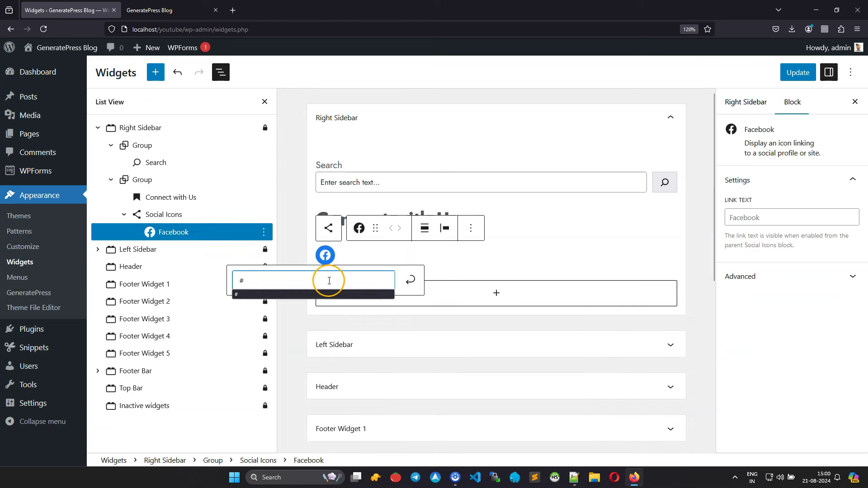
click(409, 280)
click(325, 256)
click(768, 217)
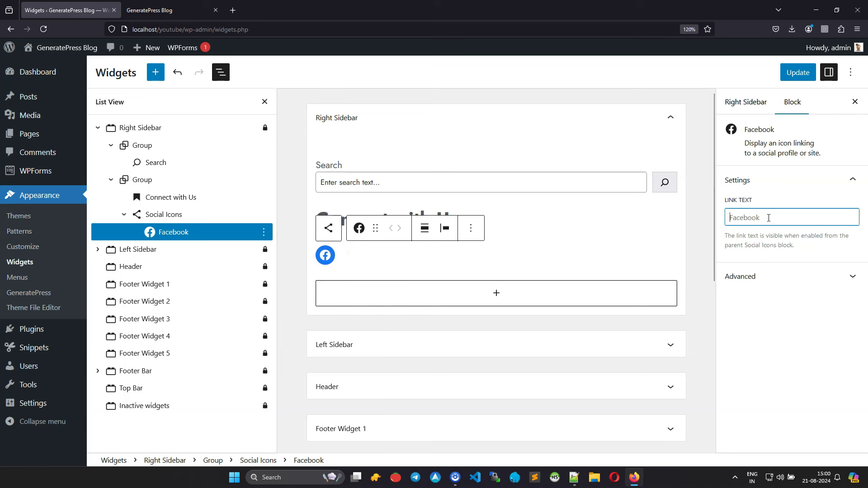
click(740, 219)
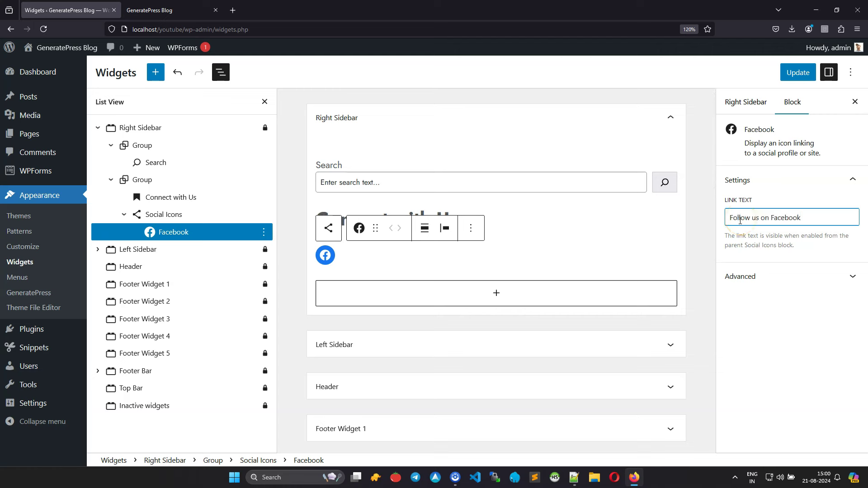
Step: Make the Social Icons block show link text, stack its icons vertically and justify them with space between items
click(178, 215)
click(735, 345)
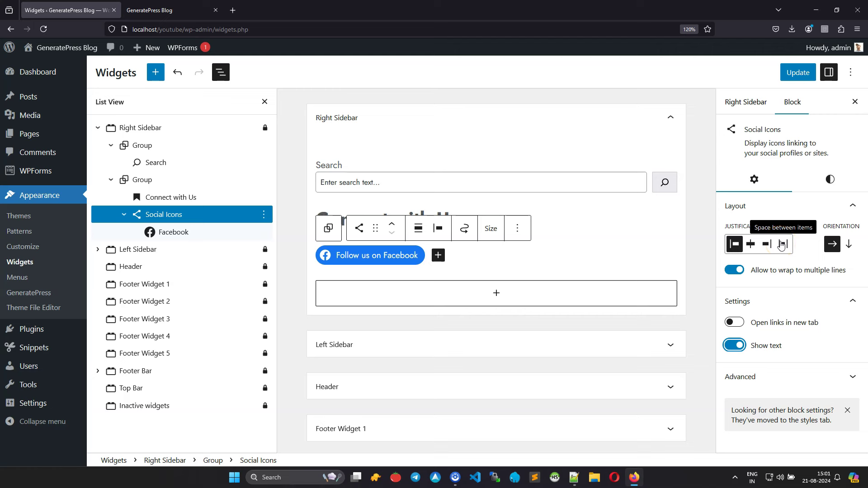
click(849, 244)
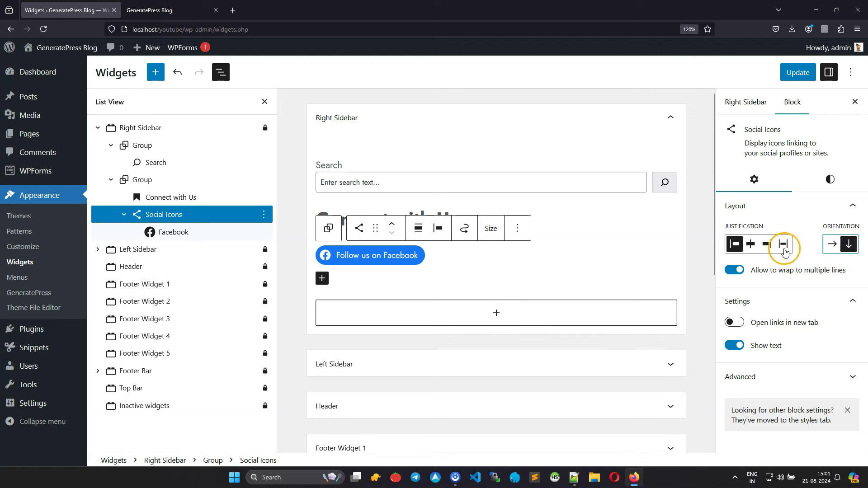
click(783, 245)
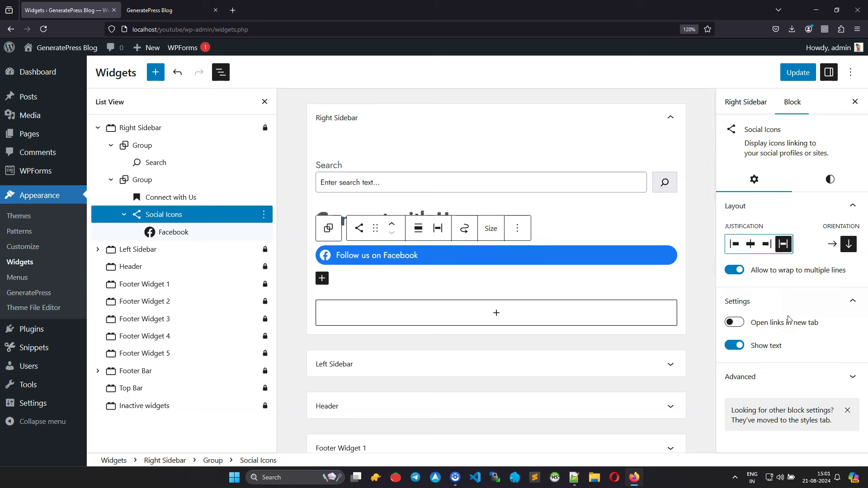
Step: Set the Social Icons block's icon background to the theme's green color
click(831, 177)
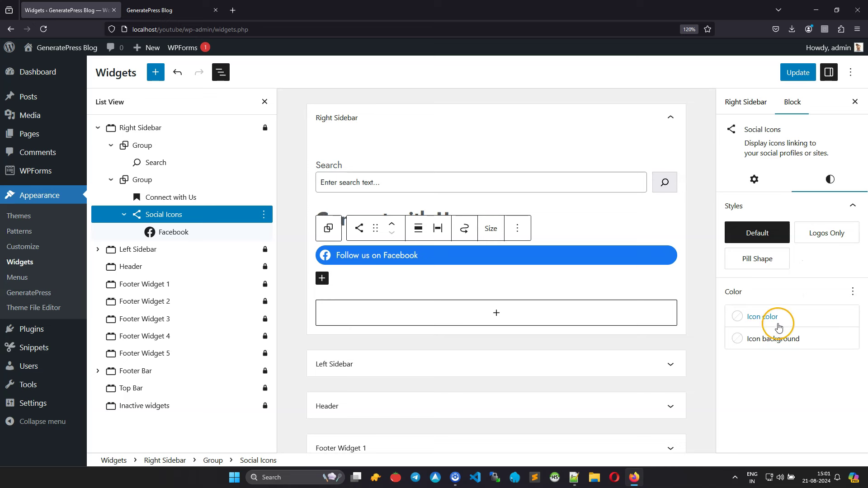
click(766, 339)
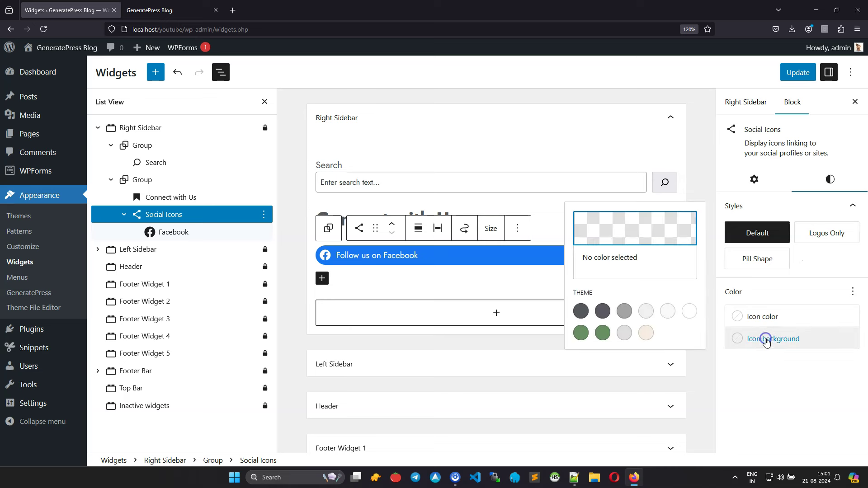
click(582, 338)
click(778, 383)
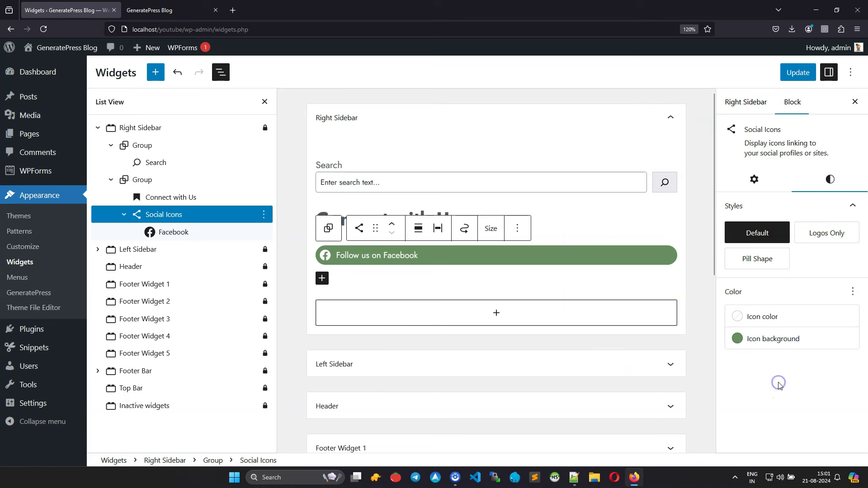
Step: Add a YouTube icon to the Social Icons block, paste its link and set its link text to "Follow us on YouTube"
click(321, 278)
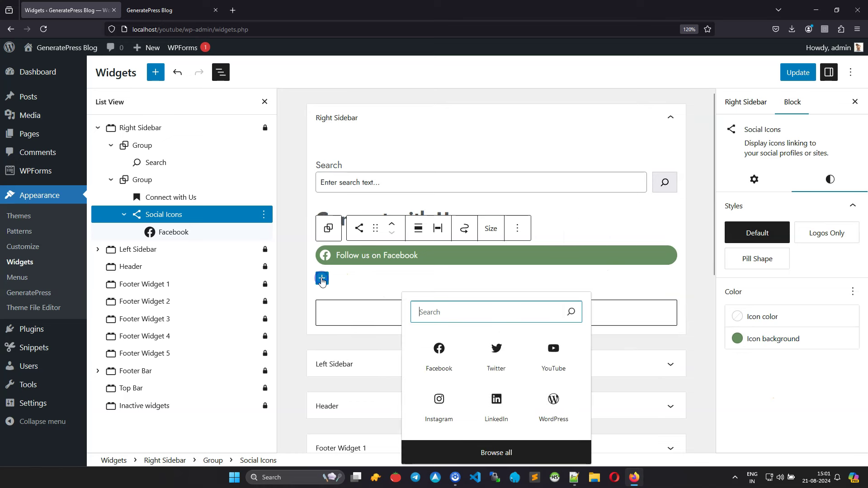
click(553, 350)
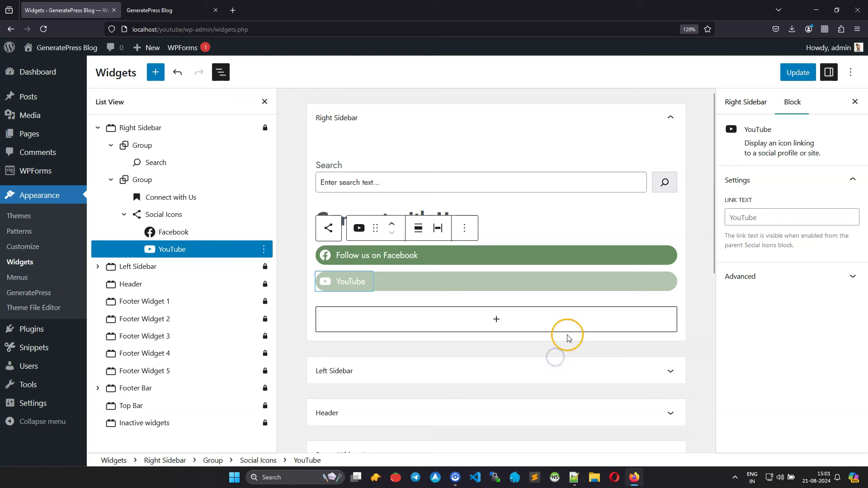
click(352, 288)
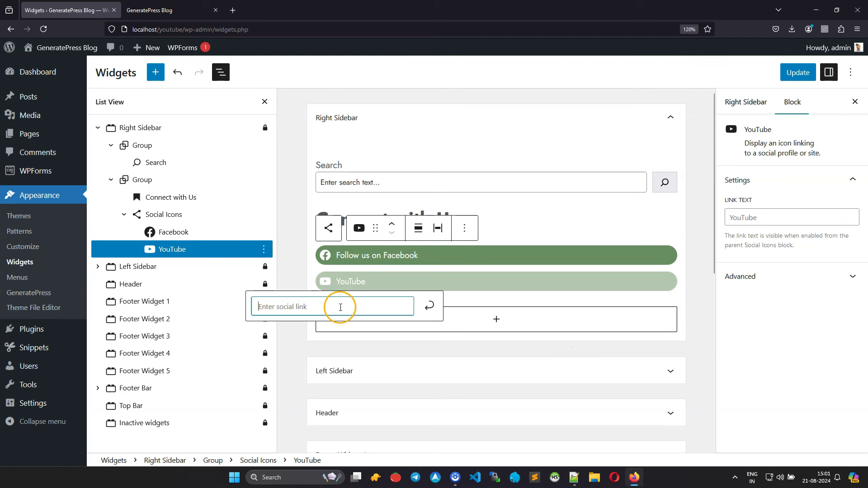
key(ctrl+v)
click(429, 307)
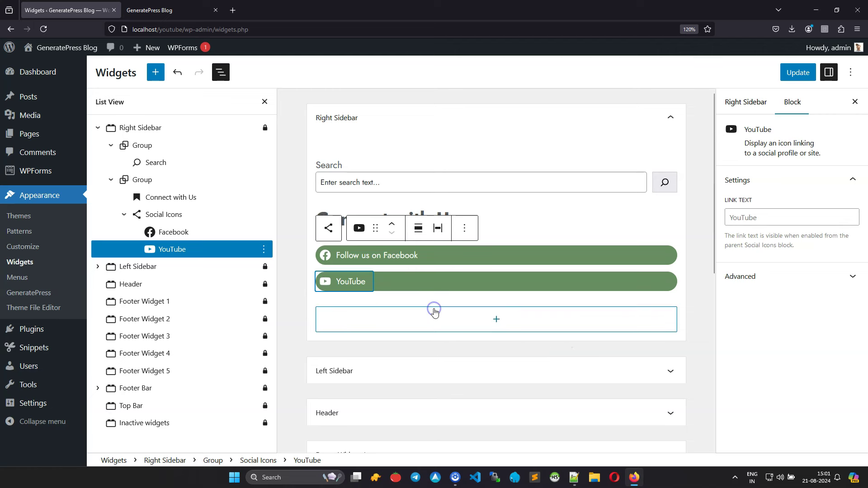
click(732, 217)
text(Follow us on YouTube)
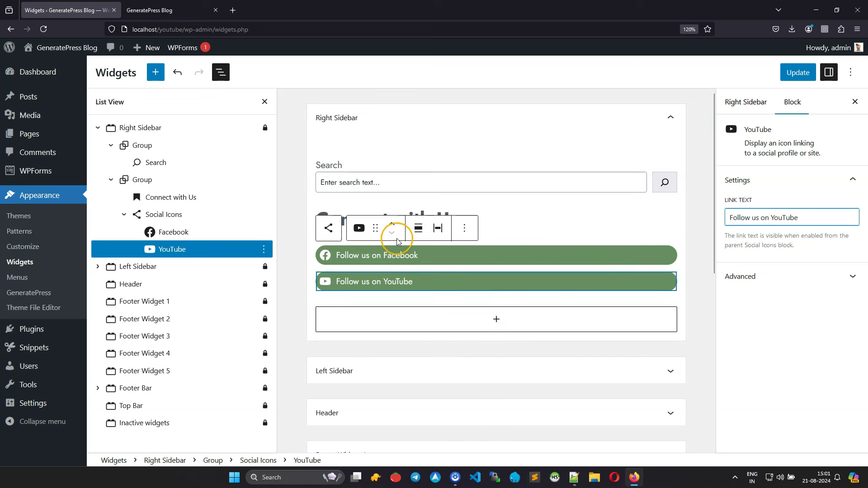
Step: Add a LinkedIn icon to the Social Icons block with the link text "Follow us on Linkedin" and apply a social link
click(173, 215)
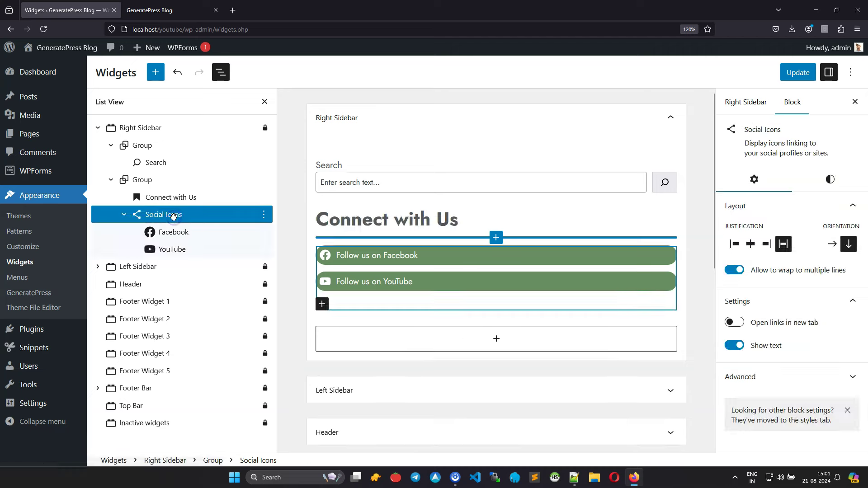
click(322, 304)
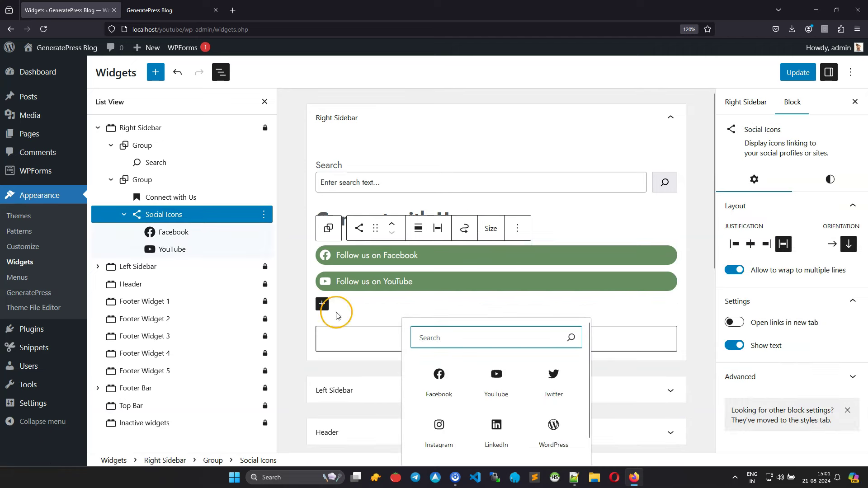
click(499, 437)
click(359, 306)
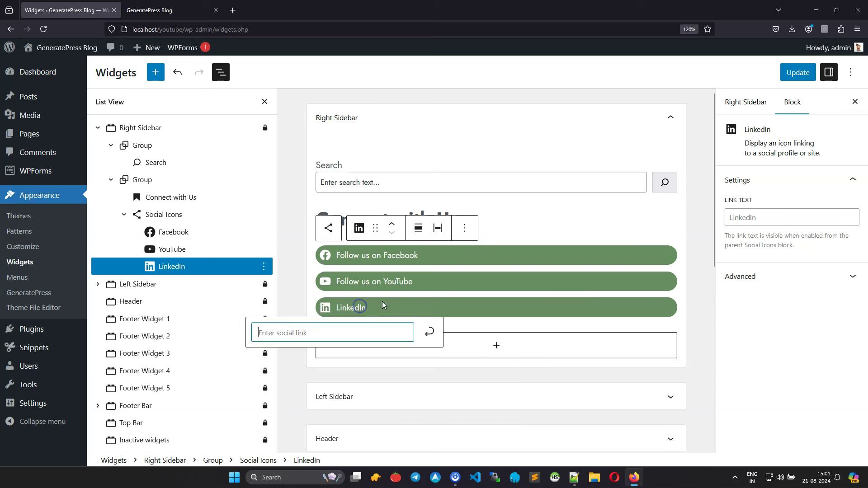
click(782, 211)
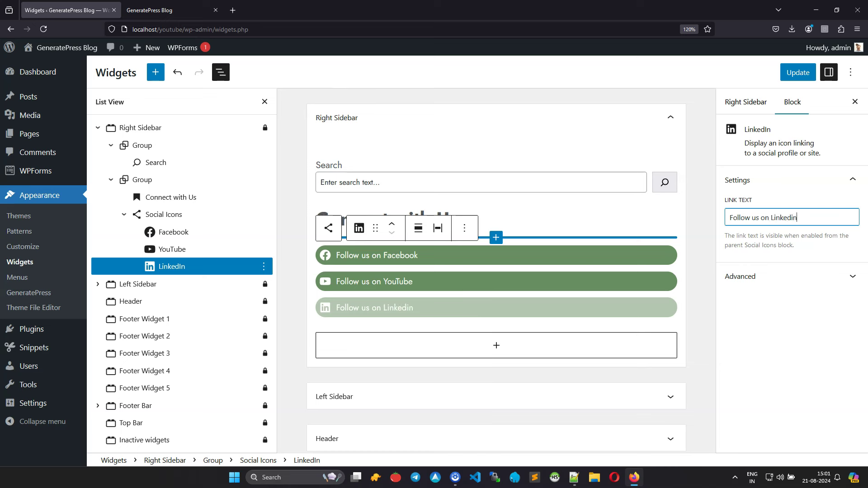
click(402, 307)
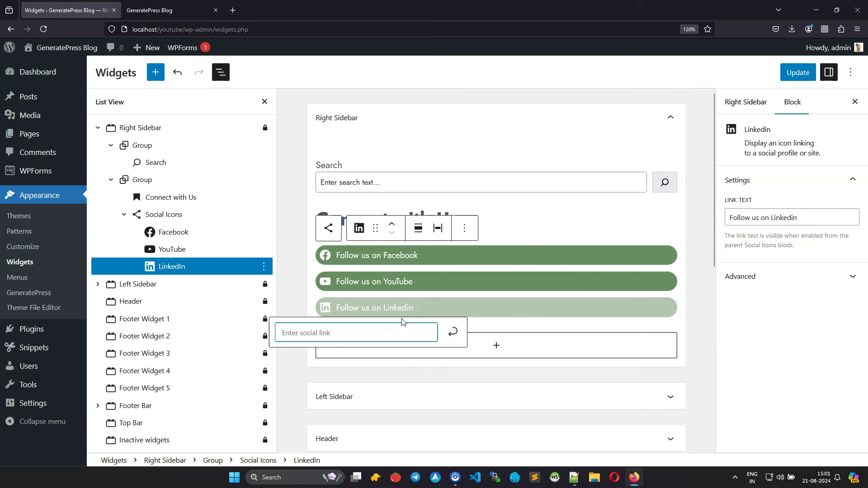
click(452, 329)
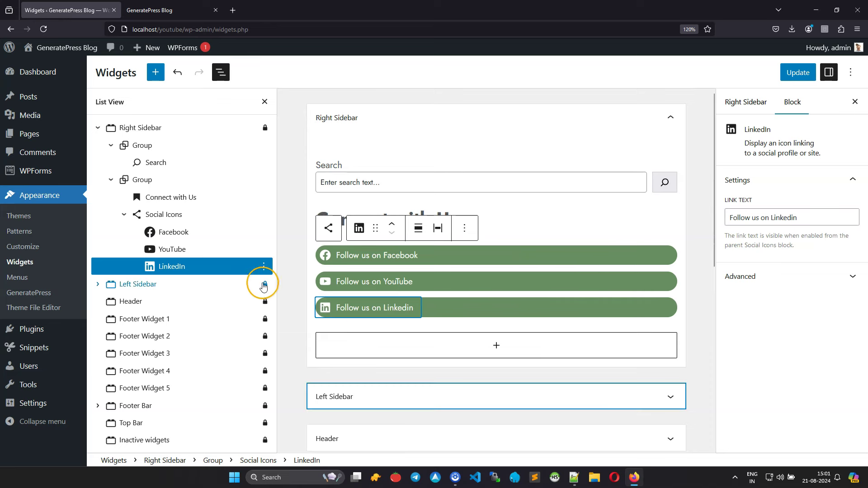
Step: Add an Instagram icon to the Social Icons block with the link text "Follow us on Instagram" and the link #
click(161, 215)
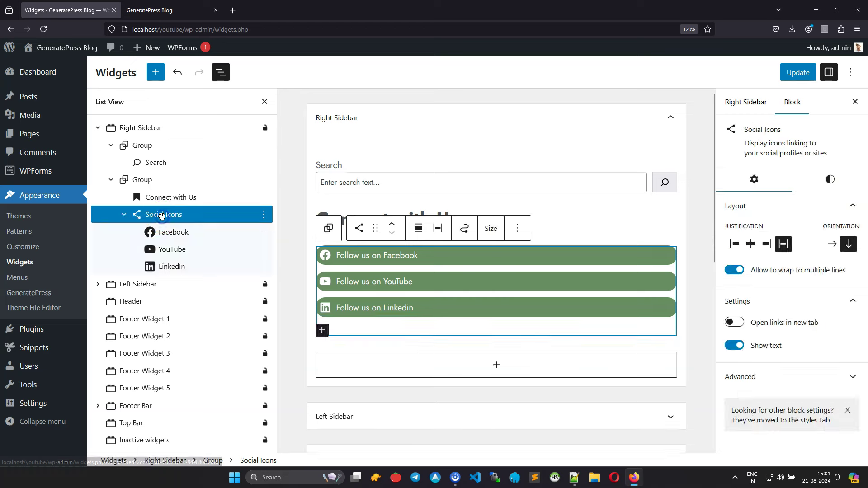
click(321, 331)
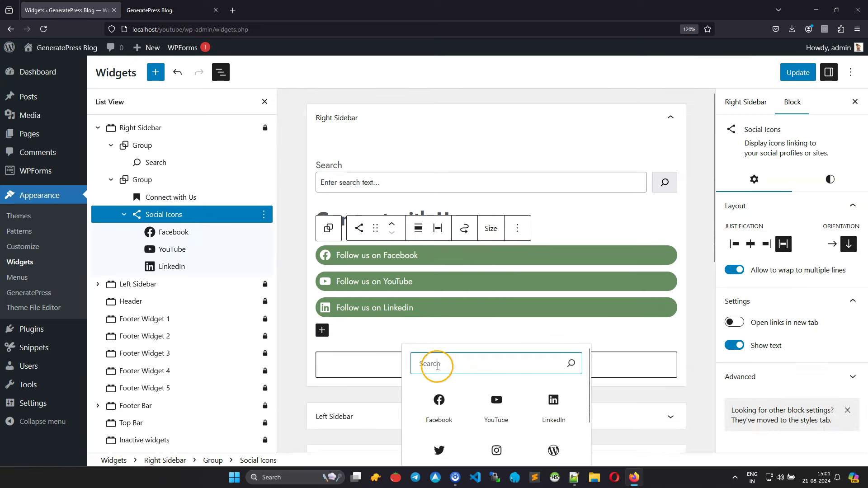
scroll(499, 387, down, 2)
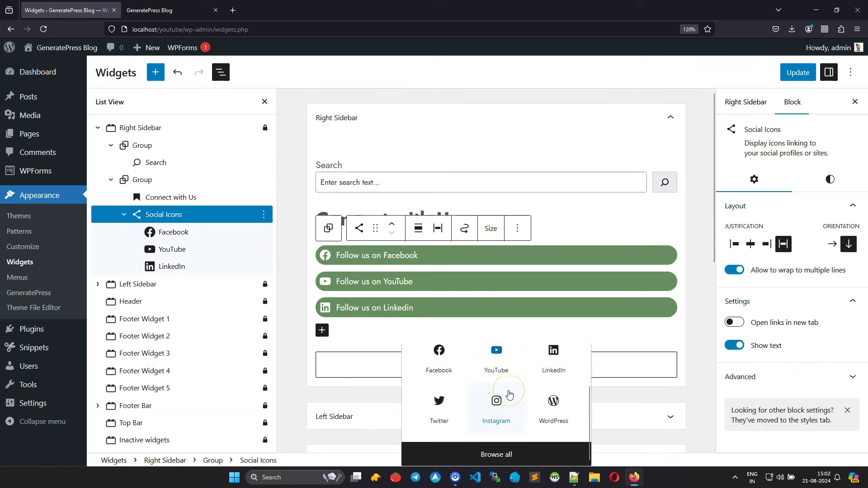
click(498, 414)
click(743, 217)
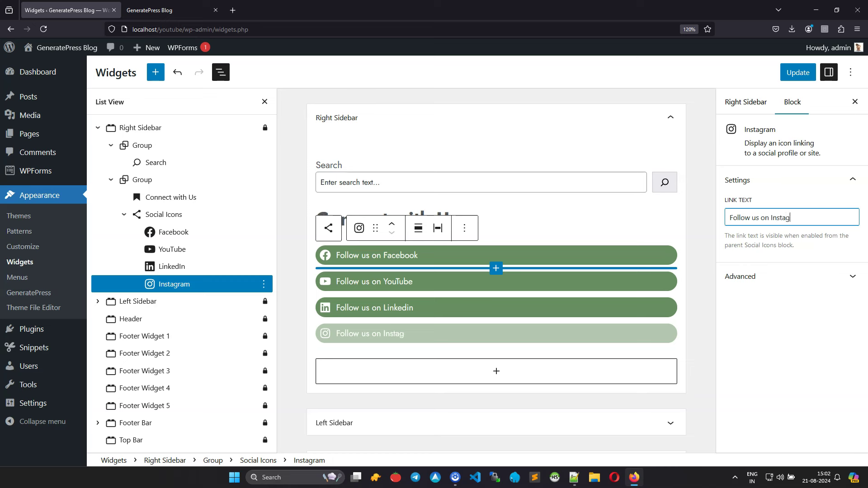
click(372, 335)
text(#)
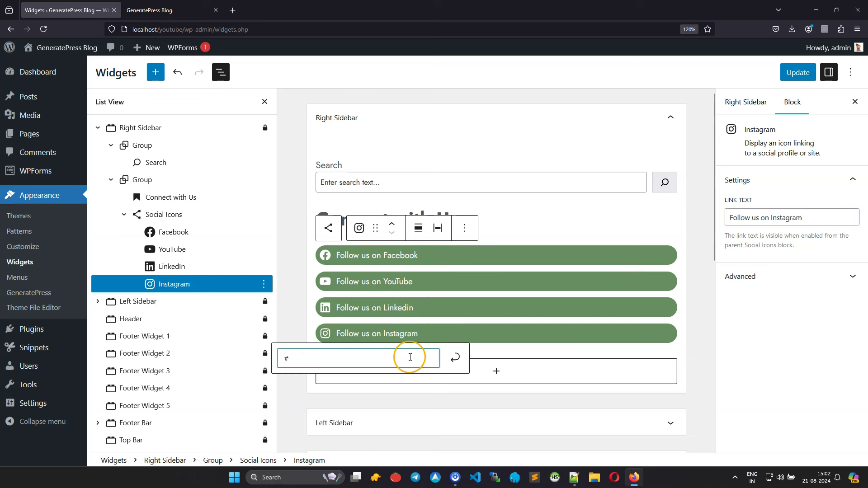
click(455, 358)
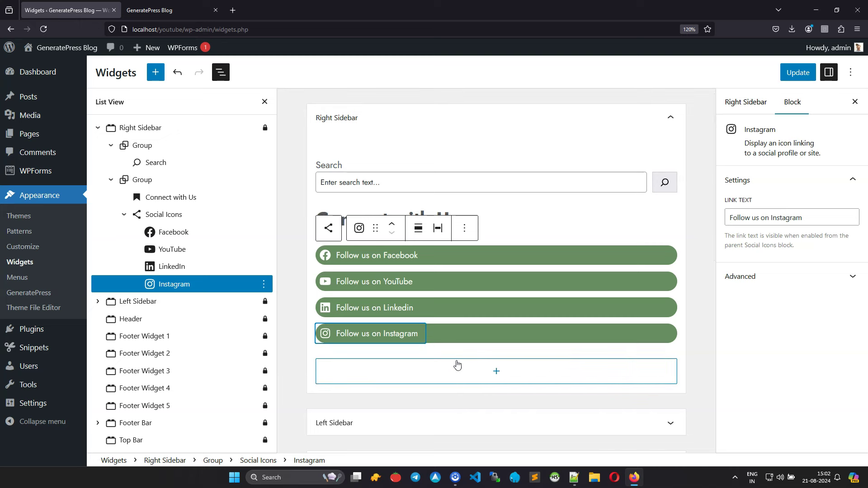
Step: Check the "Connect with Us" heading's additional CSS class and save the widget changes
click(480, 221)
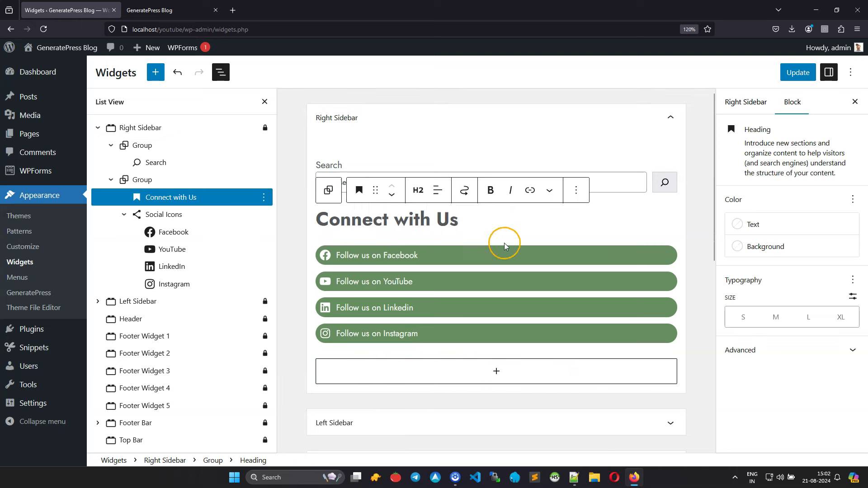
click(751, 350)
scroll(755, 403, down, 2)
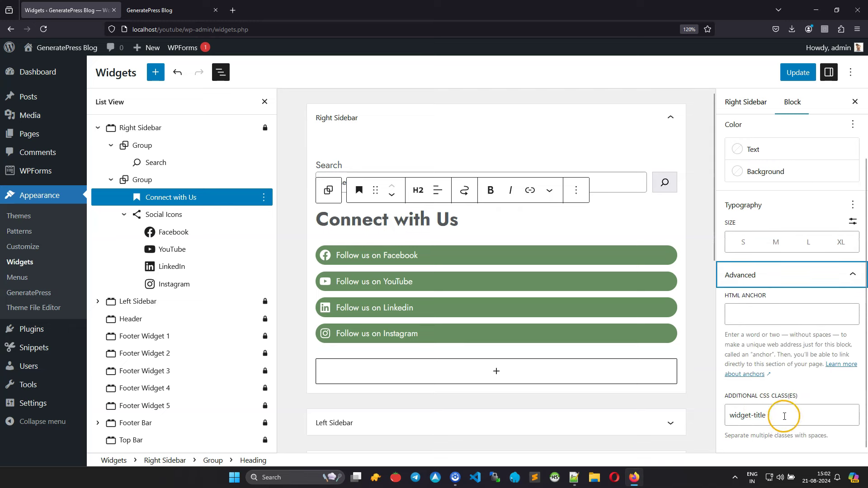
click(802, 76)
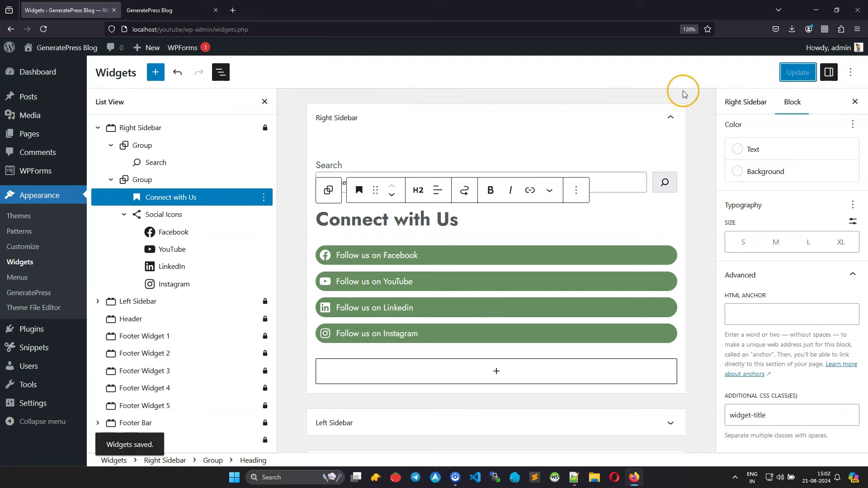
Step: Reload the blog's front page and examine the search and social sections in its sidebar
click(163, 13)
click(45, 30)
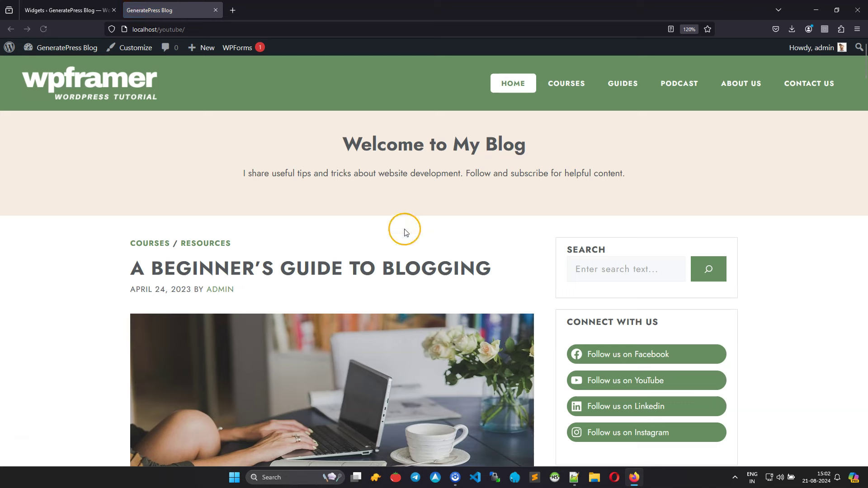
scroll(780, 303, down, 3)
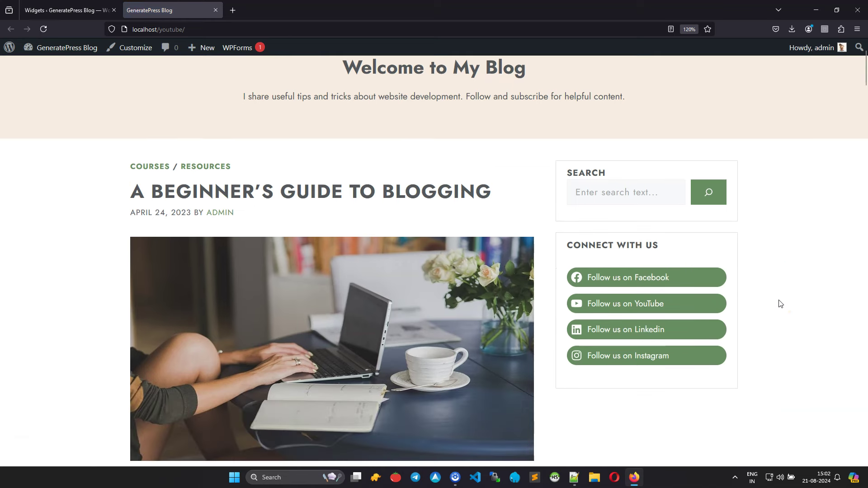
Step: Examine the search field and the social link buttons in the front page's sidebar
scroll(780, 303, up, 2)
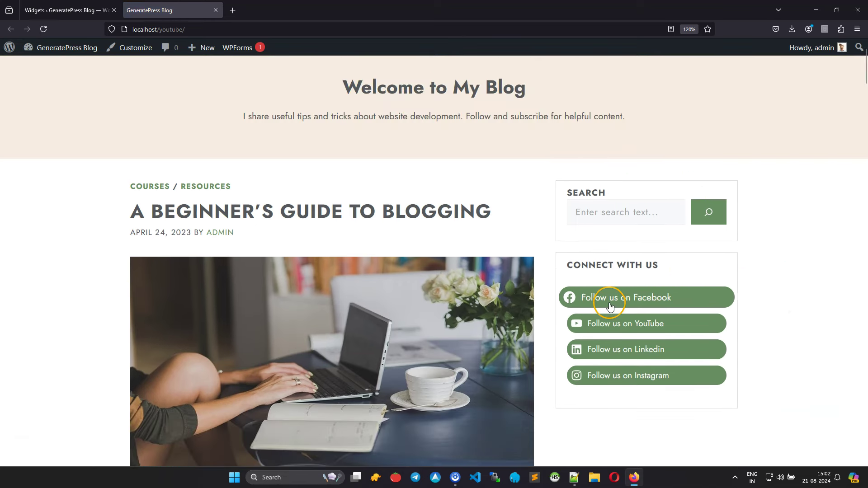
click(616, 216)
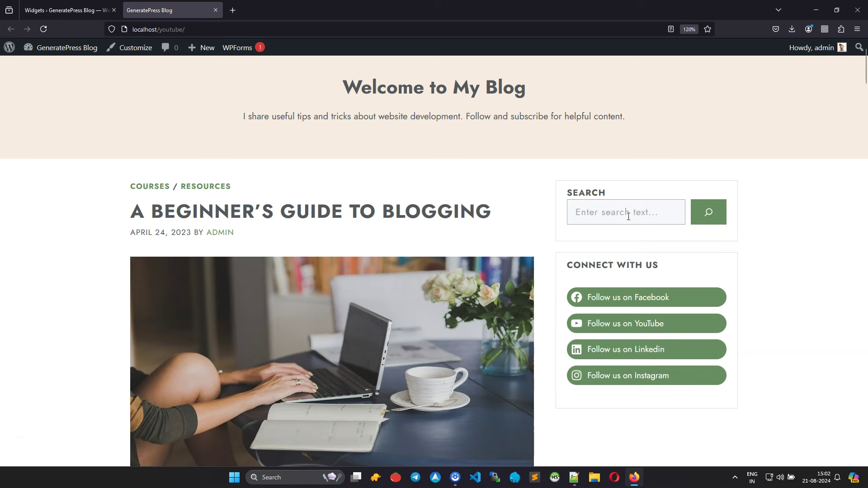
click(625, 216)
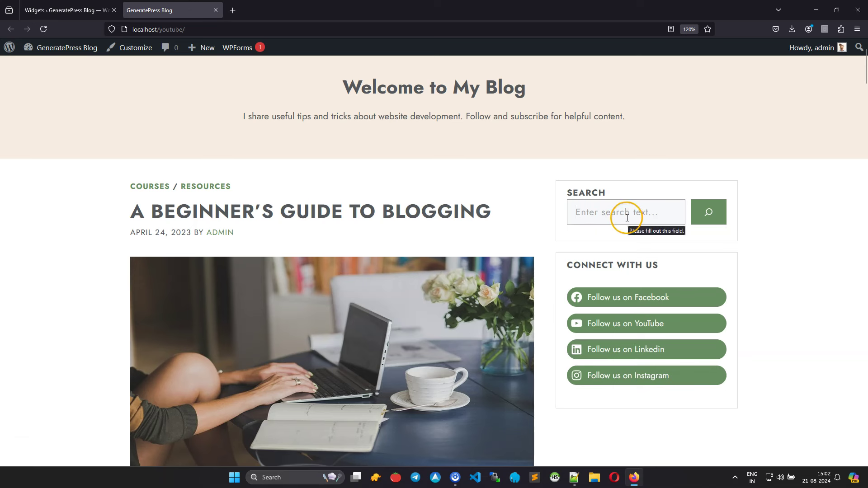
Step: Return to the Widgets editor and add a plain Group block beneath the "Connect with Us" group in the Right Sidebar
click(47, 10)
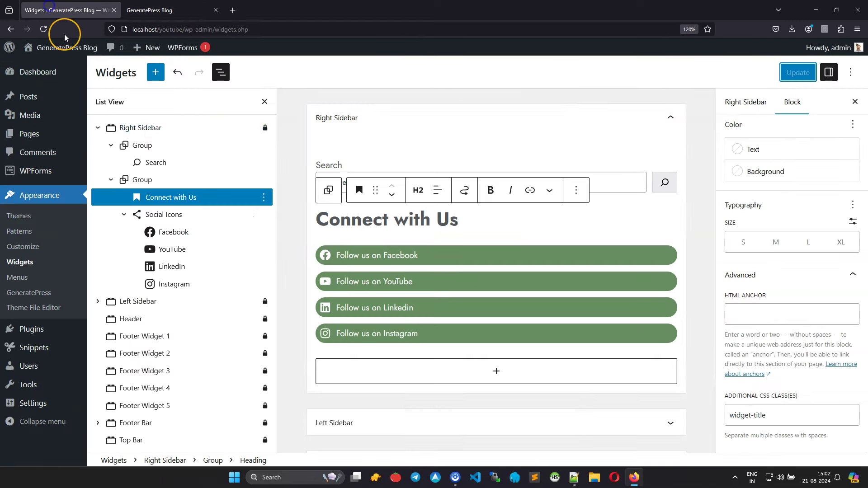
click(140, 128)
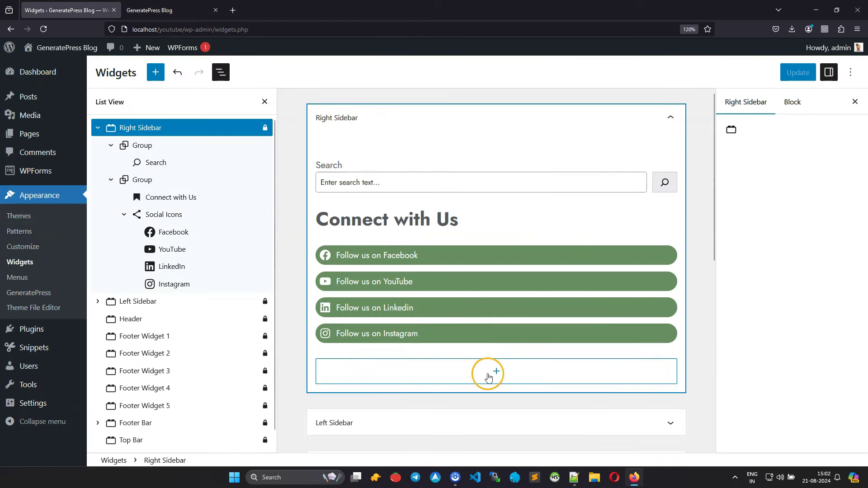
click(496, 371)
click(496, 363)
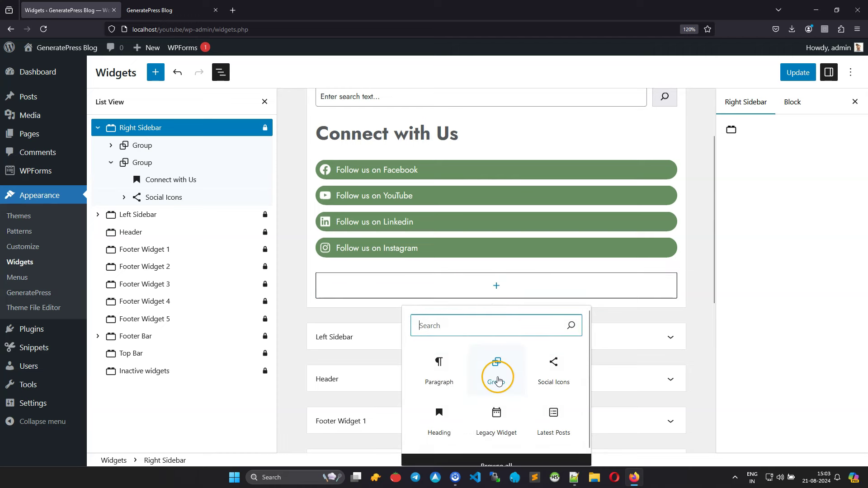
click(337, 232)
click(461, 241)
Step: Insert the heading "Recent Posts" in the new group and give it the additional CSS class widget-title
click(440, 371)
click(395, 257)
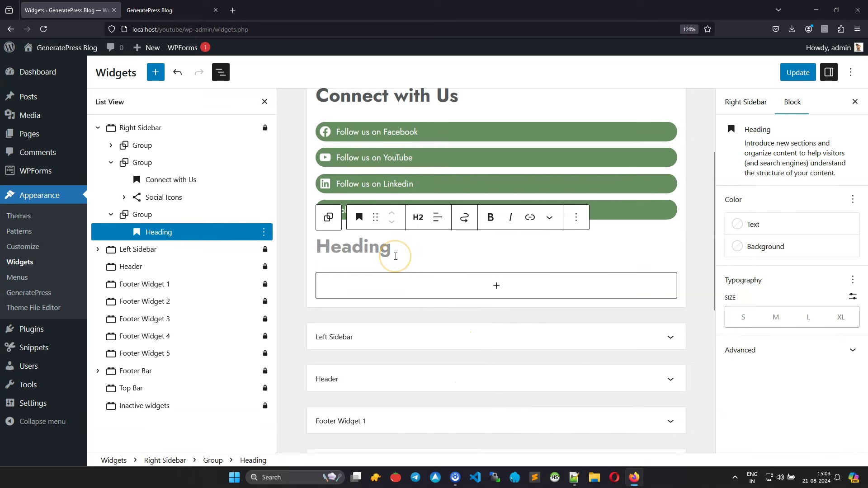
text(Recent Po)
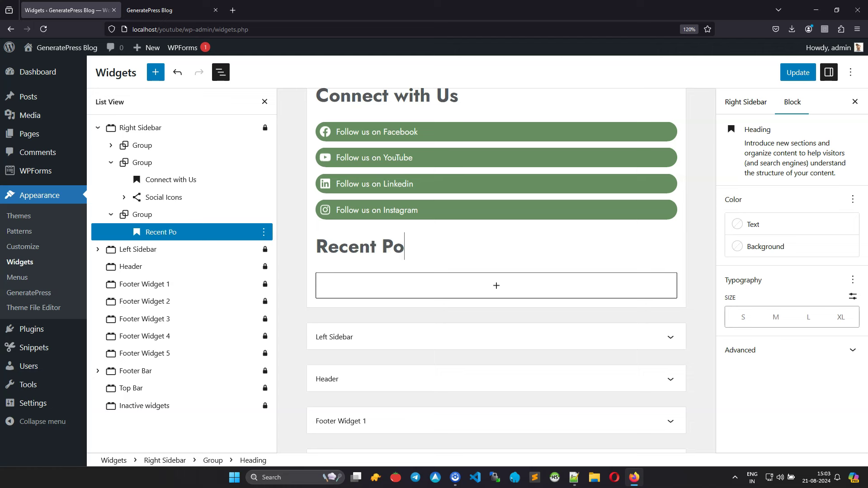
text(sts)
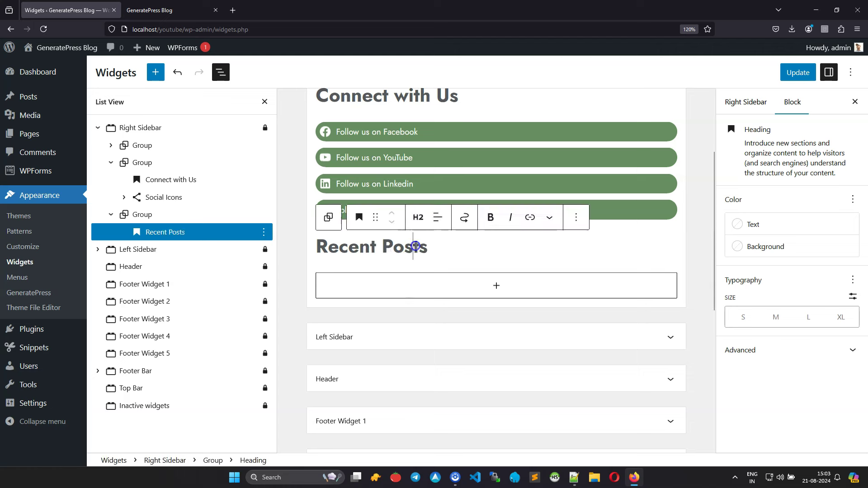
click(767, 351)
click(770, 418)
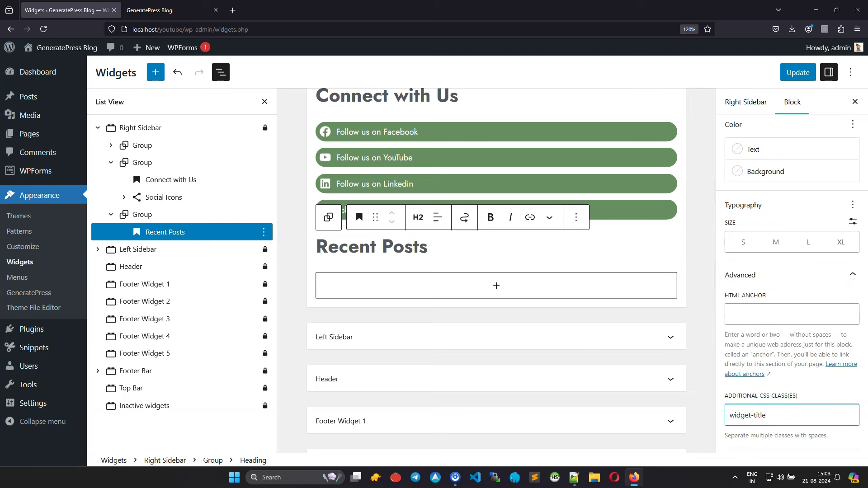
Step: Add a Latest Posts block under the "Recent Posts" heading, displaying author names and featured images
click(144, 214)
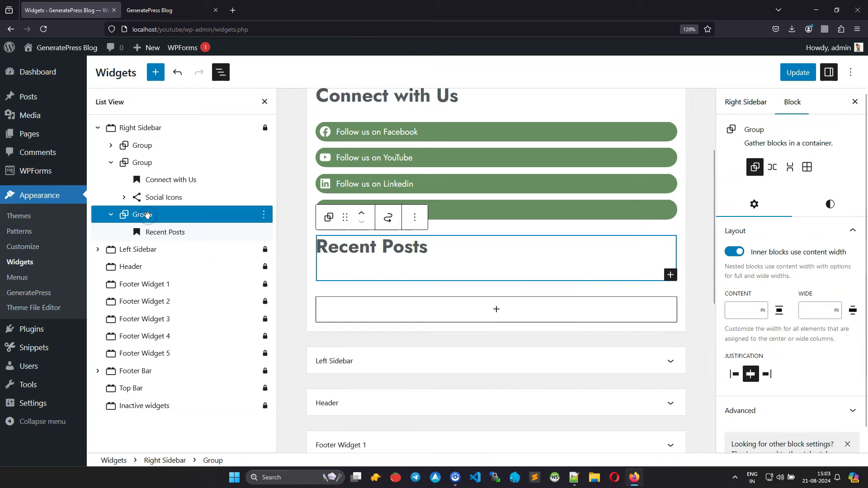
click(670, 275)
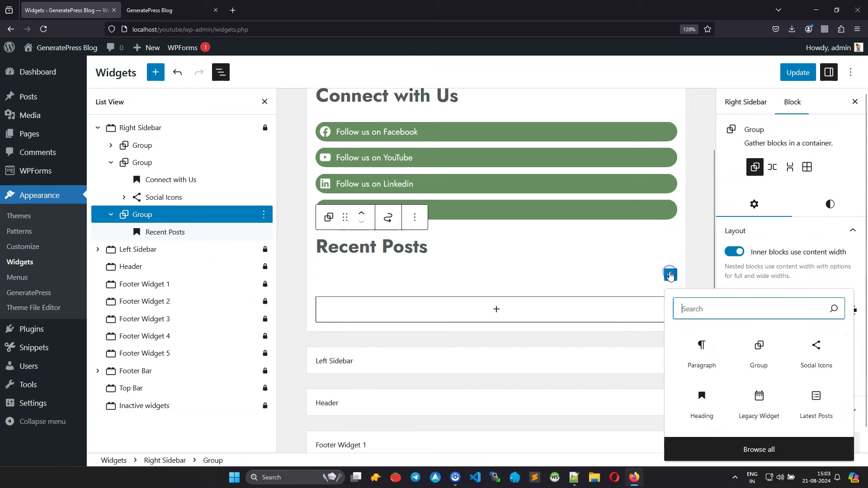
text(lat)
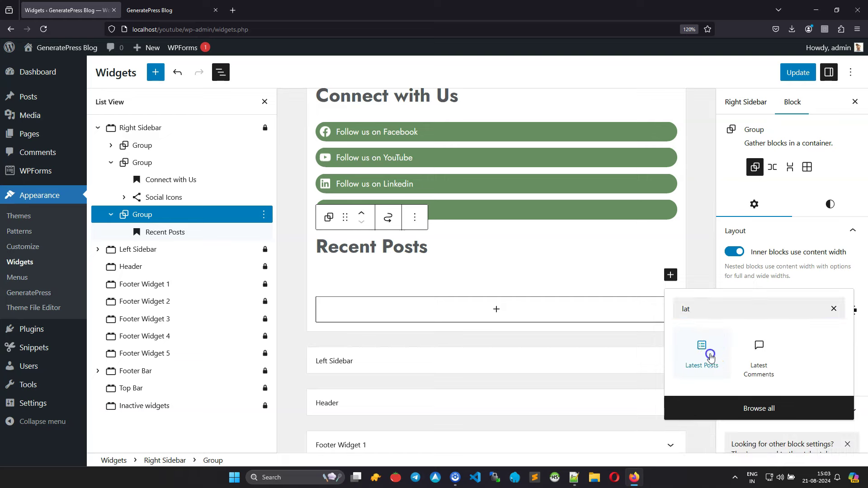
click(701, 353)
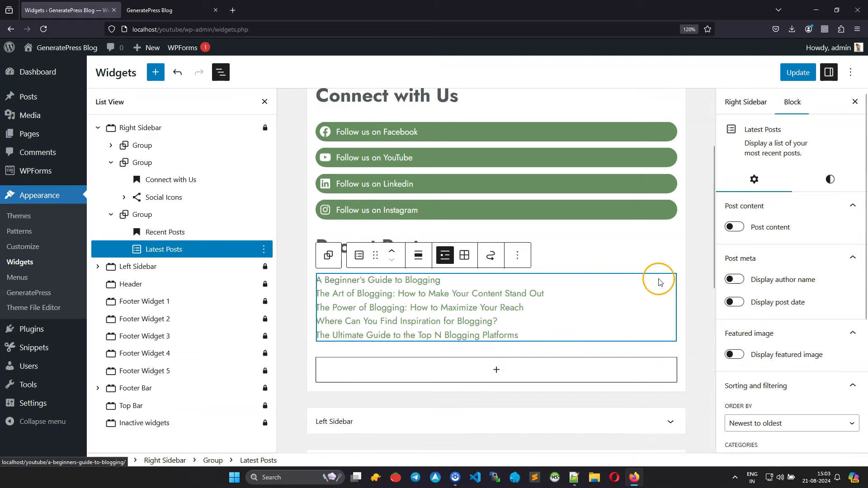
click(734, 280)
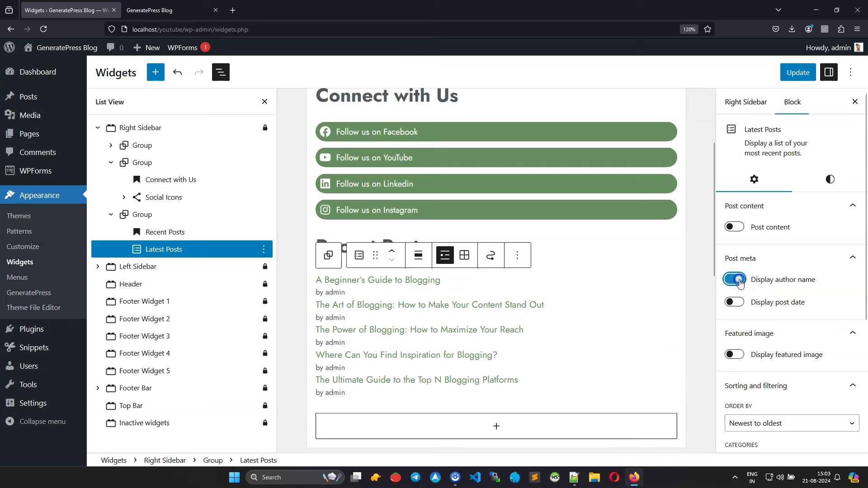
click(734, 355)
Step: Set the Latest Posts featured images to width 100 and height 55, with left image alignment
scroll(754, 357, down, 3)
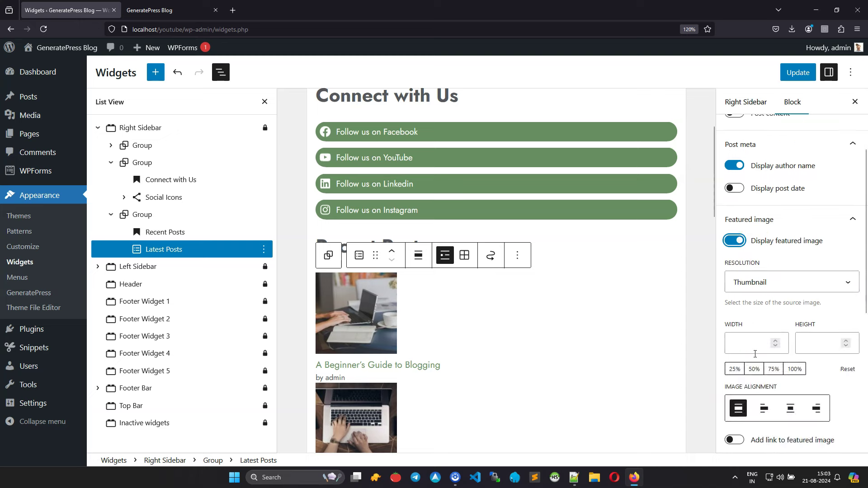
click(756, 343)
text(100)
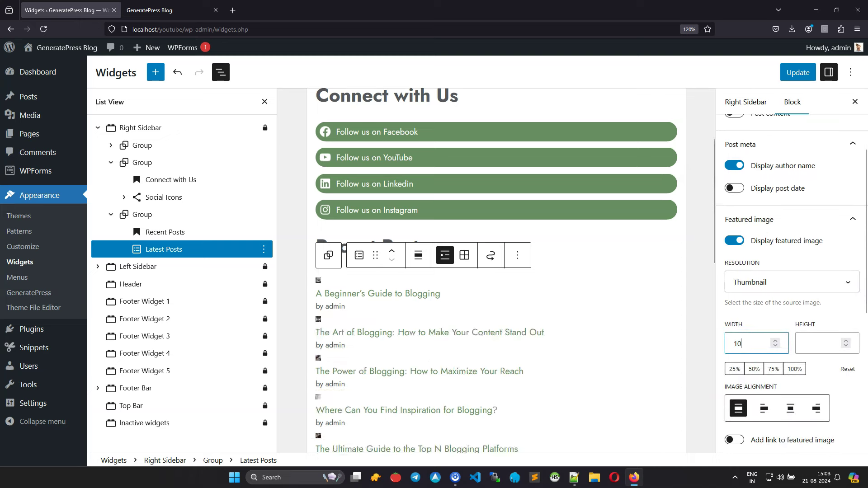
click(809, 341)
text(56)
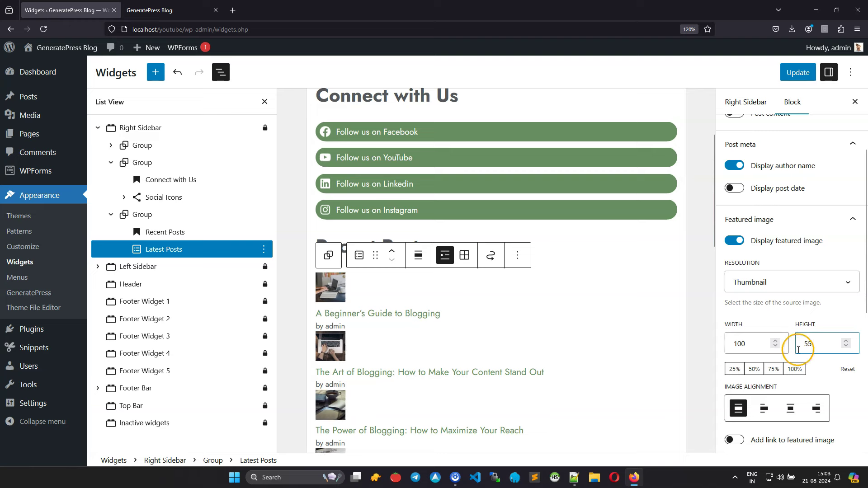
click(764, 408)
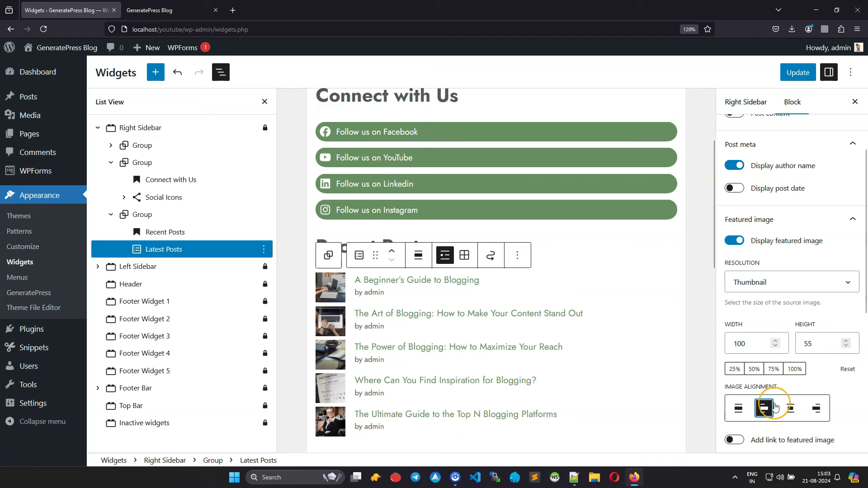
Step: Enable links on the Latest Posts featured images and save the widget changes
scroll(775, 406, down, 4)
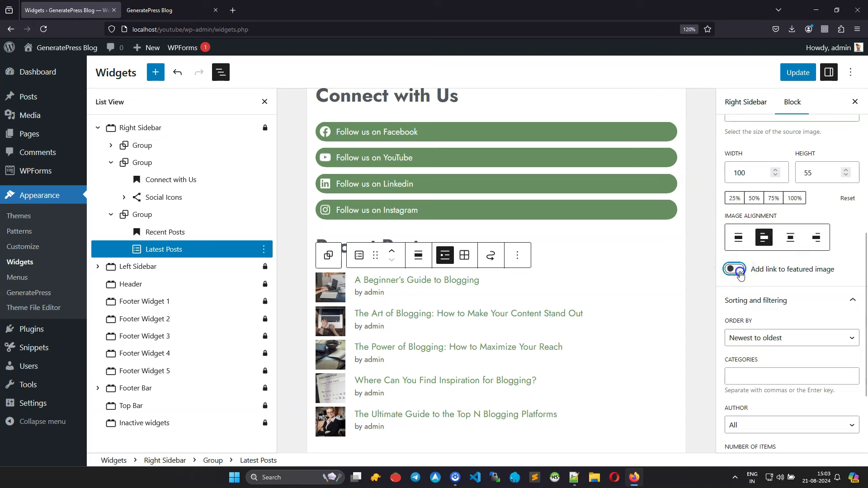
scroll(760, 322, down, 3)
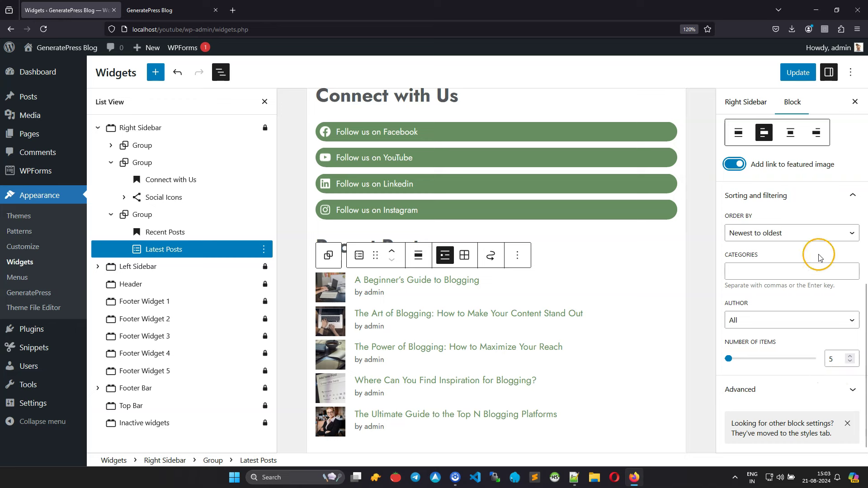
click(798, 74)
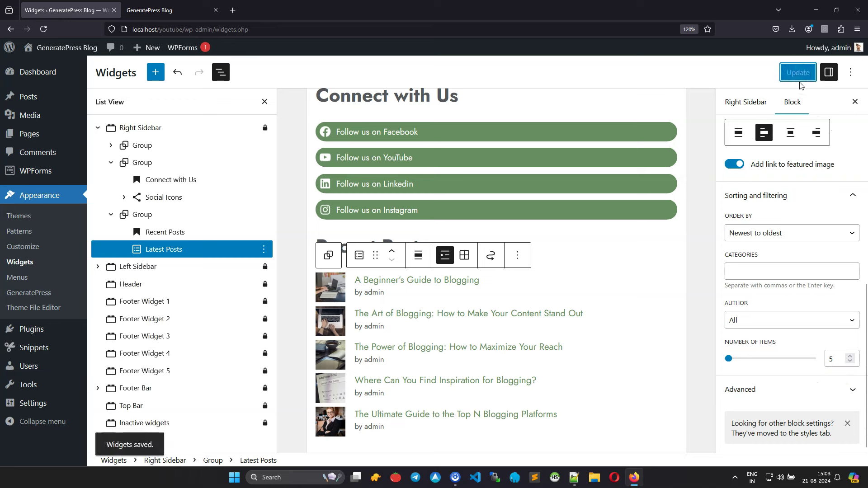
Step: Add a plain Group block beneath the "Recent Posts" group in the Right Sidebar
click(144, 129)
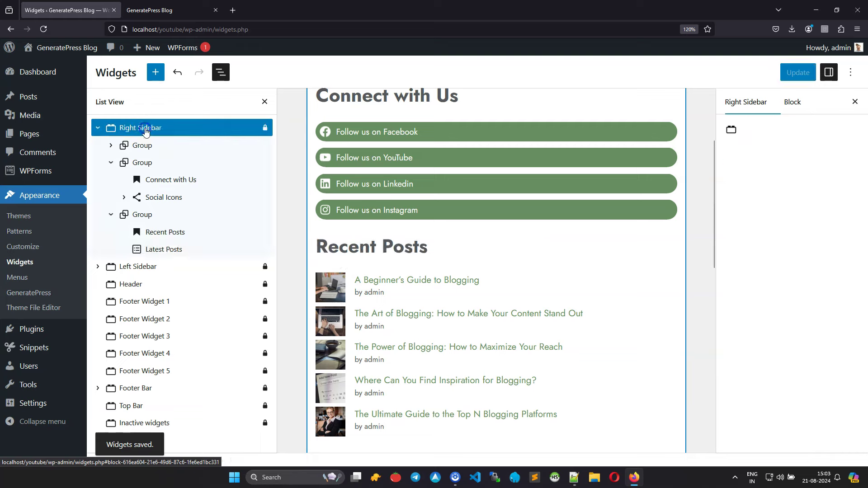
scroll(389, 313, down, 3)
click(485, 299)
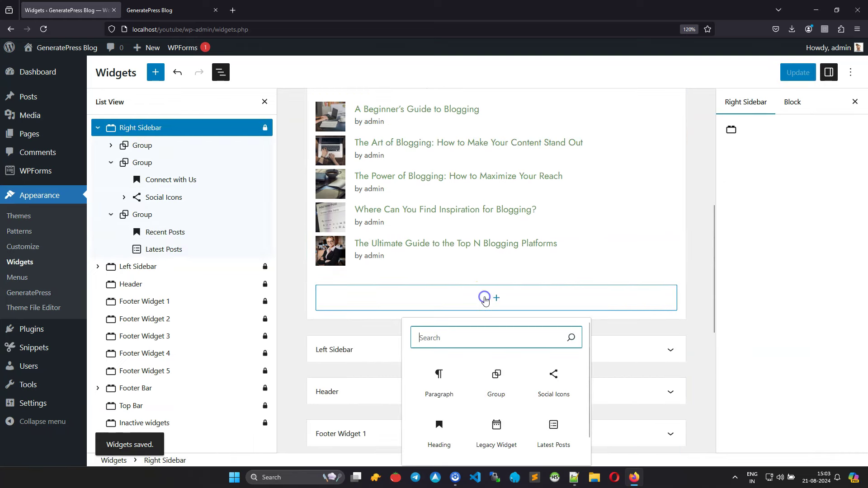
click(472, 329)
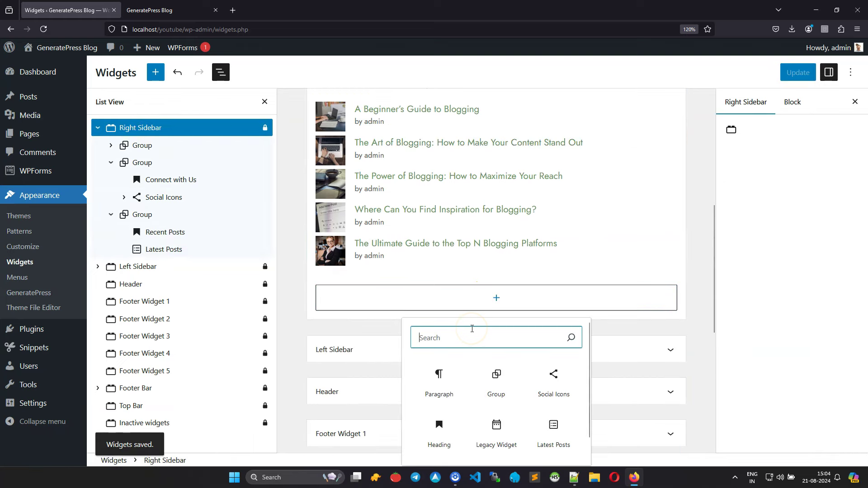
click(496, 380)
click(348, 252)
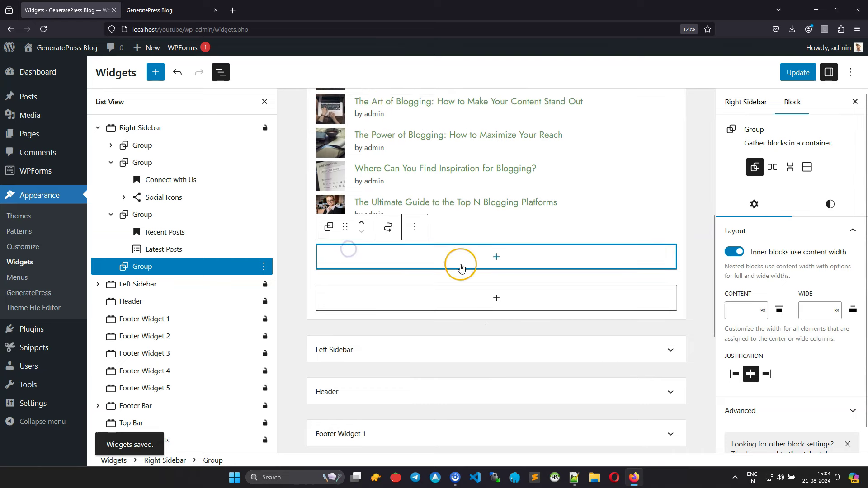
Step: Insert the heading "Categories" in the empty group below the recent posts
click(497, 257)
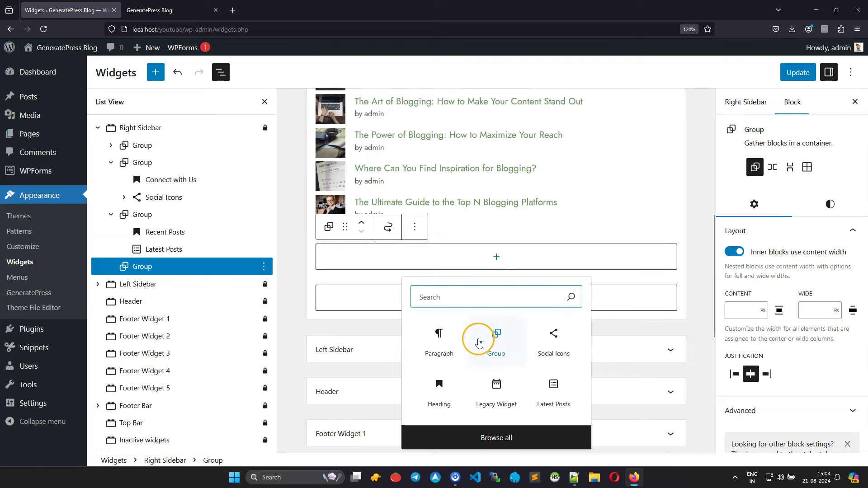
click(437, 387)
text(Categories)
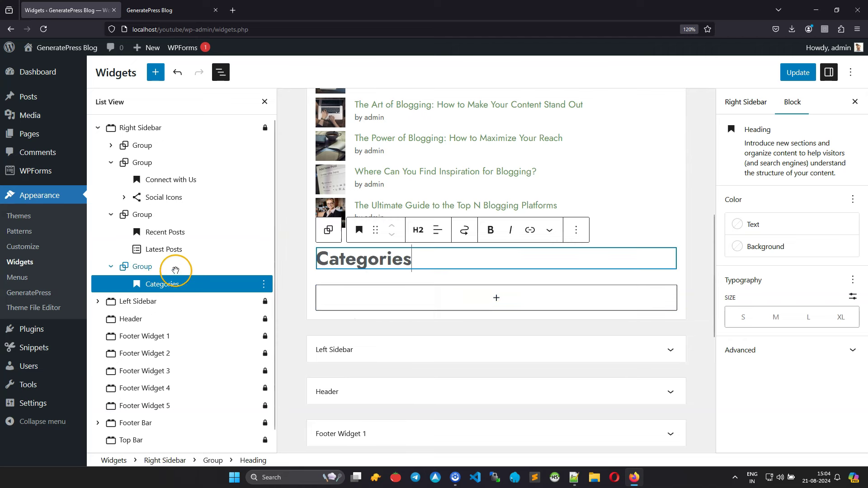
Step: Add a Categories List block under the "Categories" heading and show its post counts
click(143, 268)
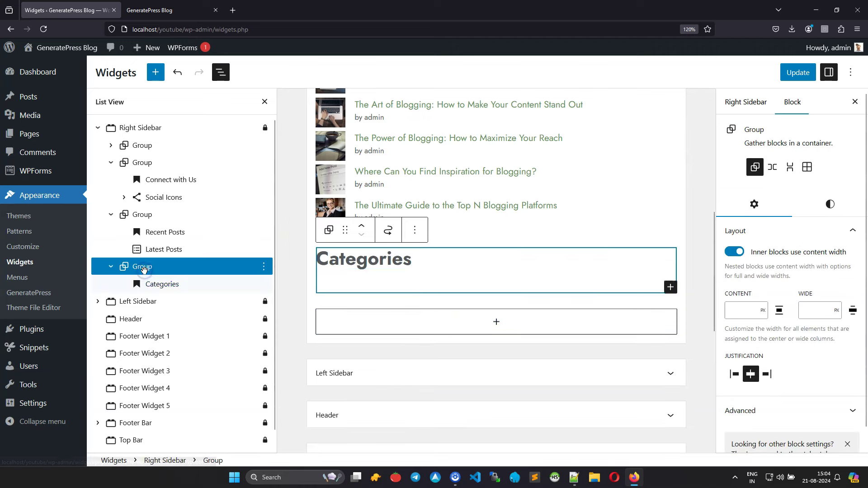
click(671, 287)
text(ca)
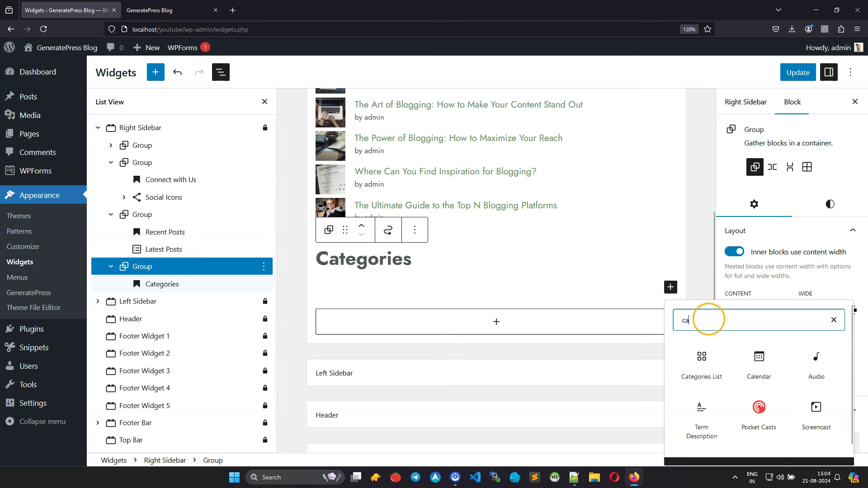
click(702, 364)
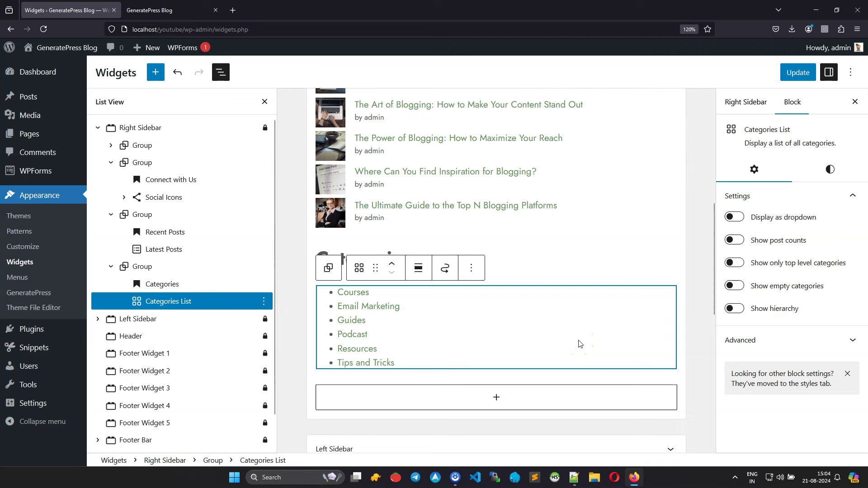
click(735, 241)
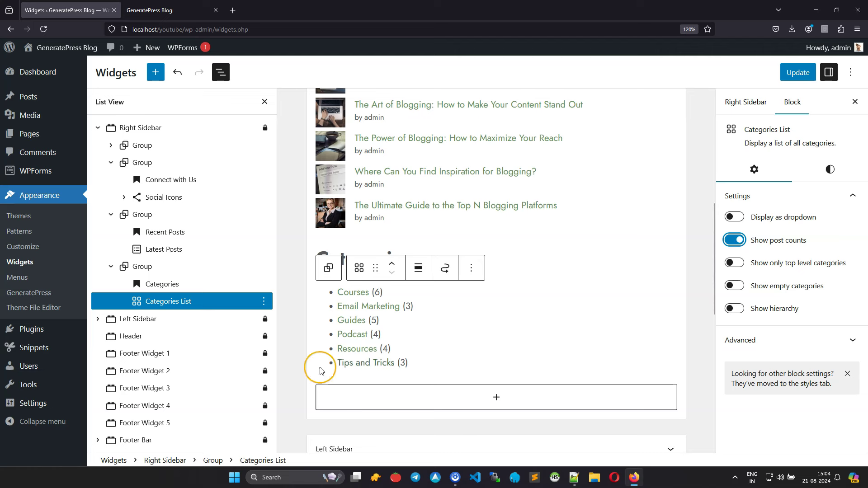
Step: Add a plain Group block beneath the "Categories" group in the Right Sidebar
click(146, 129)
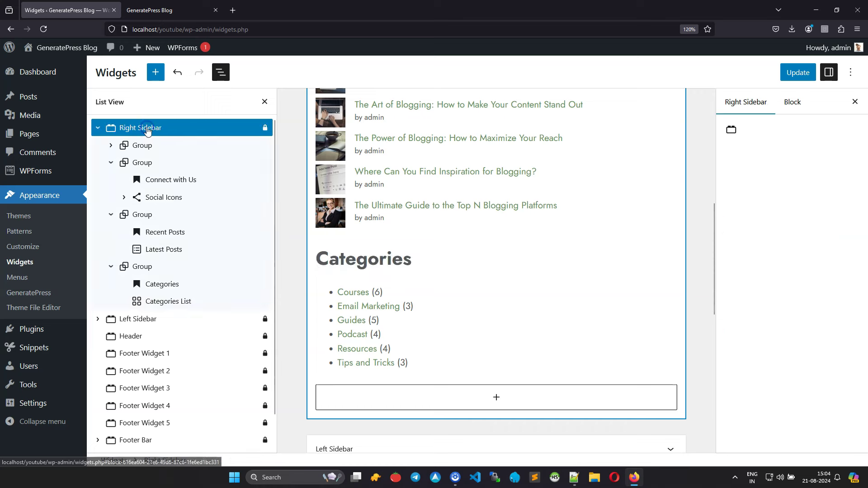
click(494, 398)
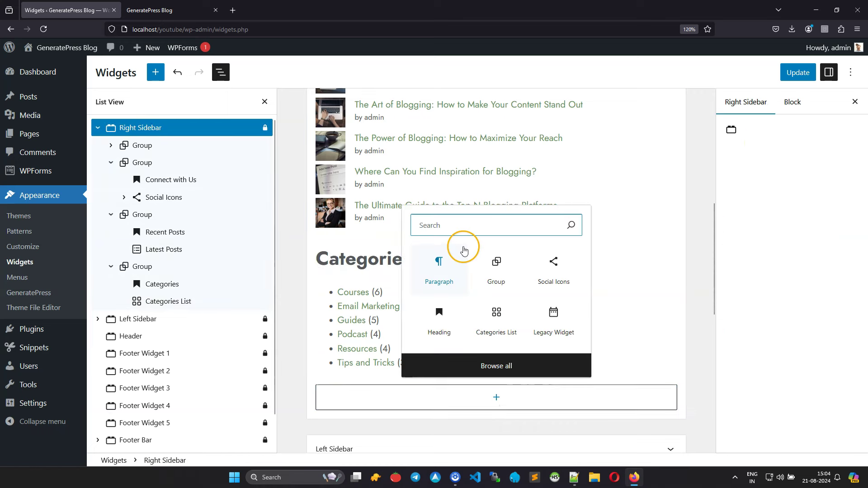
click(496, 271)
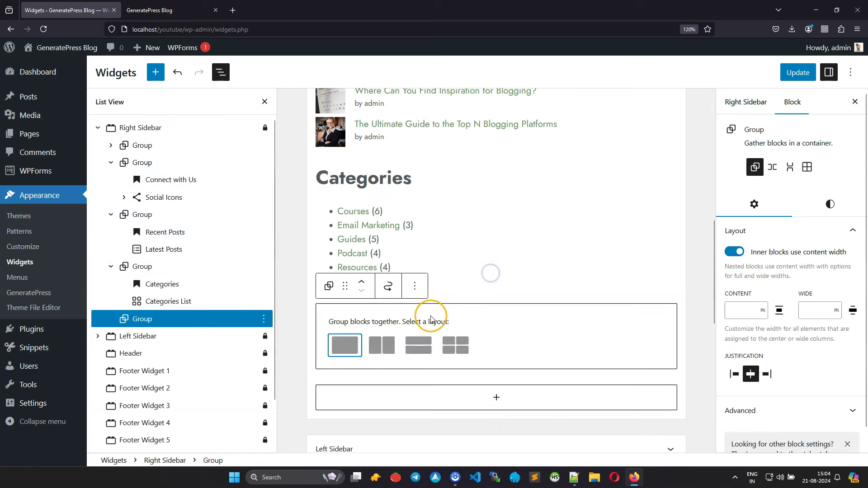
click(357, 345)
Step: Insert the heading "Tags" in the empty group below the categories and give it the additional CSS class widget-title
click(496, 362)
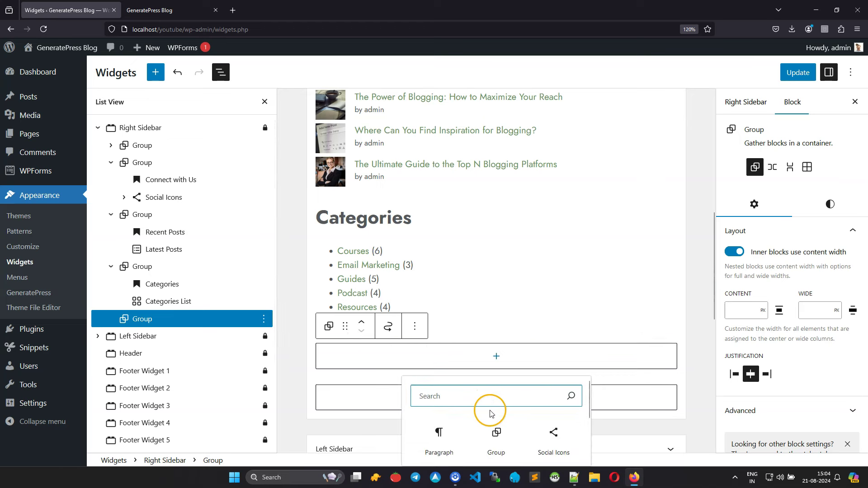
scroll(488, 407, down, 2)
click(448, 432)
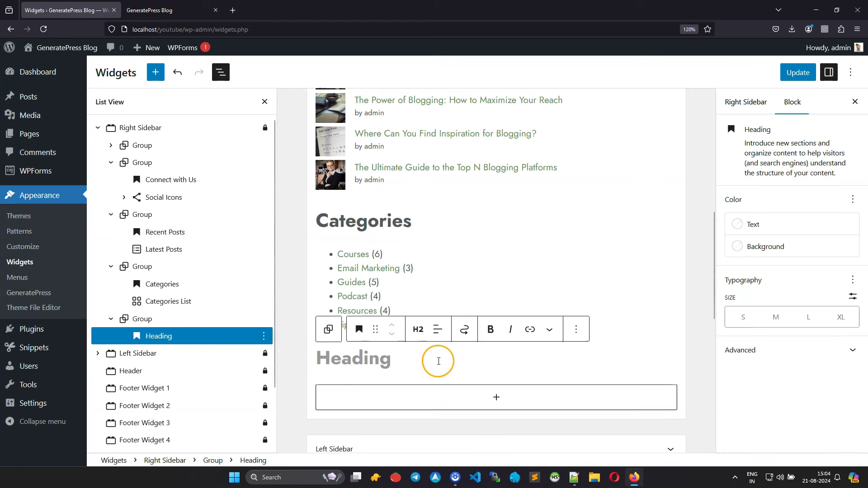
text(Tags)
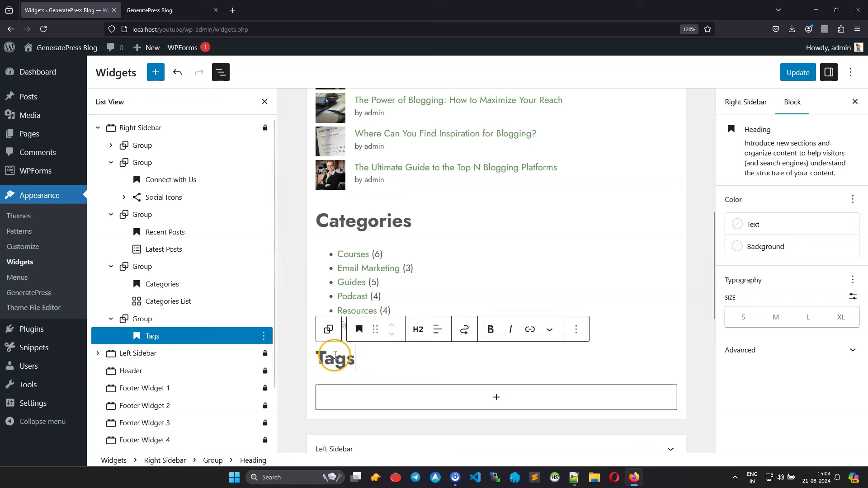
click(784, 351)
click(760, 414)
text(widget-title)
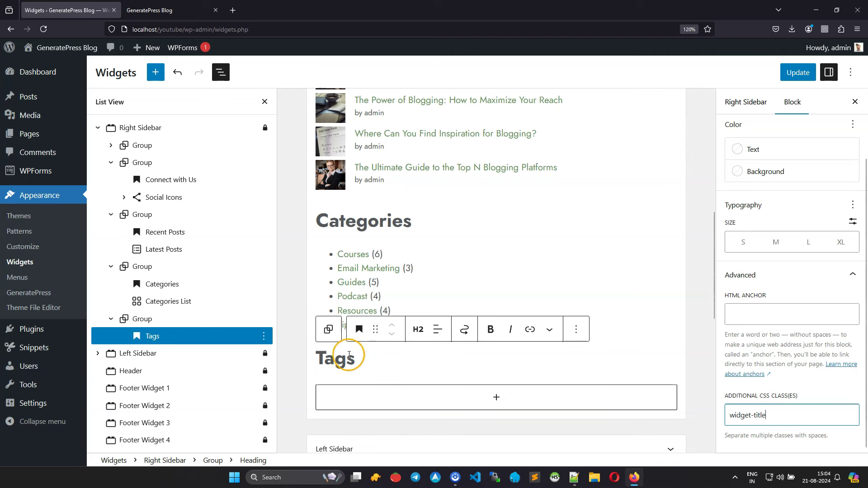
Step: Add a Tag Cloud block under the "Tags" heading and save the widget changes
click(144, 319)
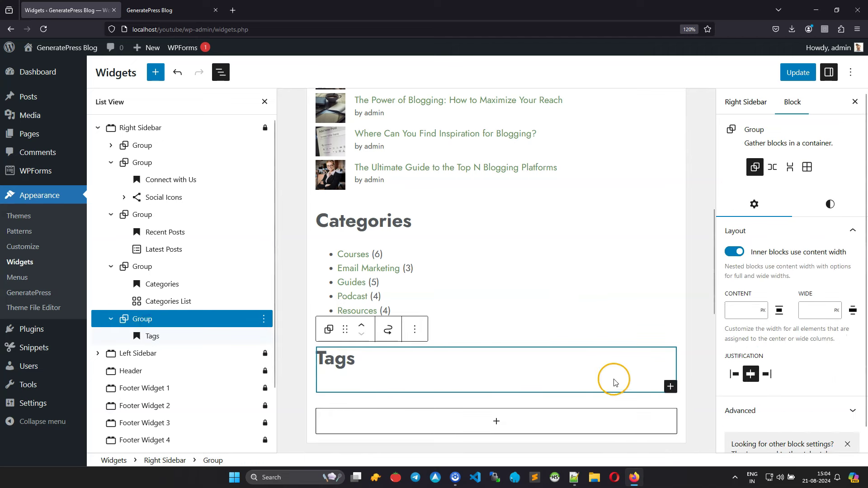
click(670, 386)
text(ta)
click(702, 270)
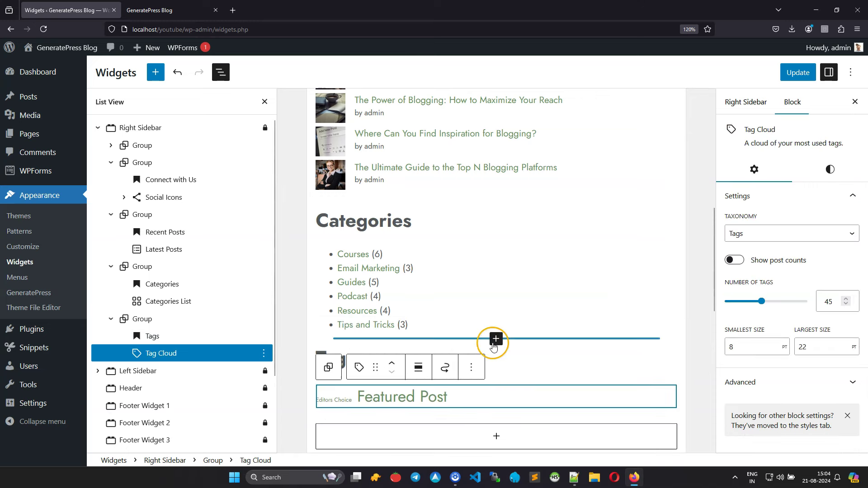
click(797, 72)
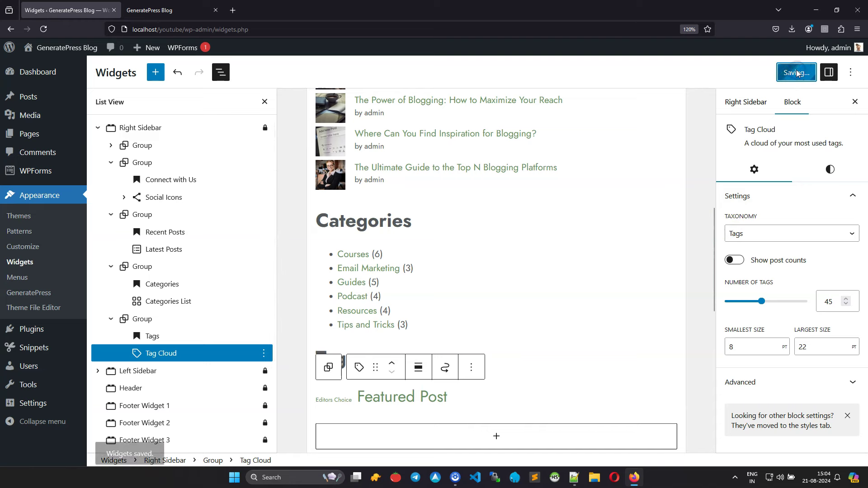
Step: Reload the blog's home page and examine the sidebar's search, social, recent posts, categories and tags sections
click(168, 10)
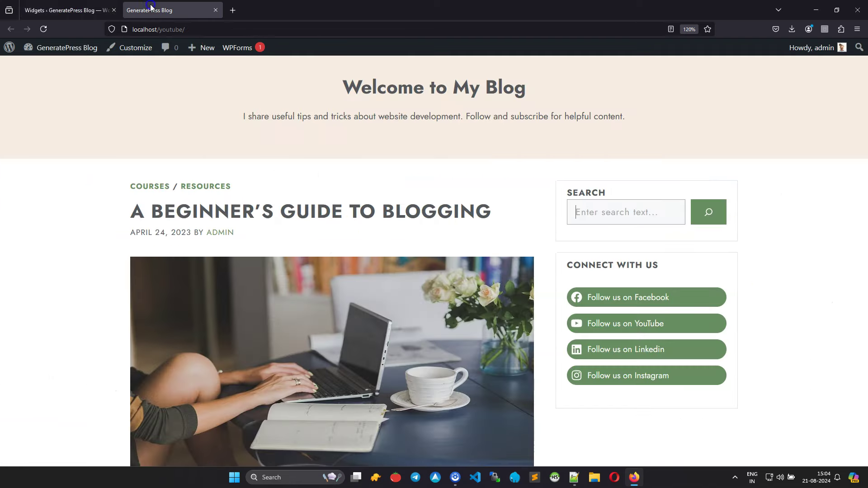
click(44, 29)
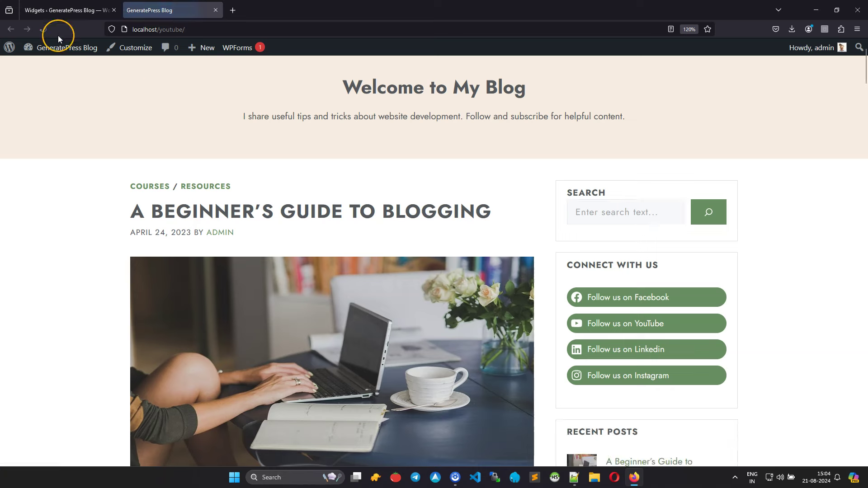
scroll(712, 258, down, 5)
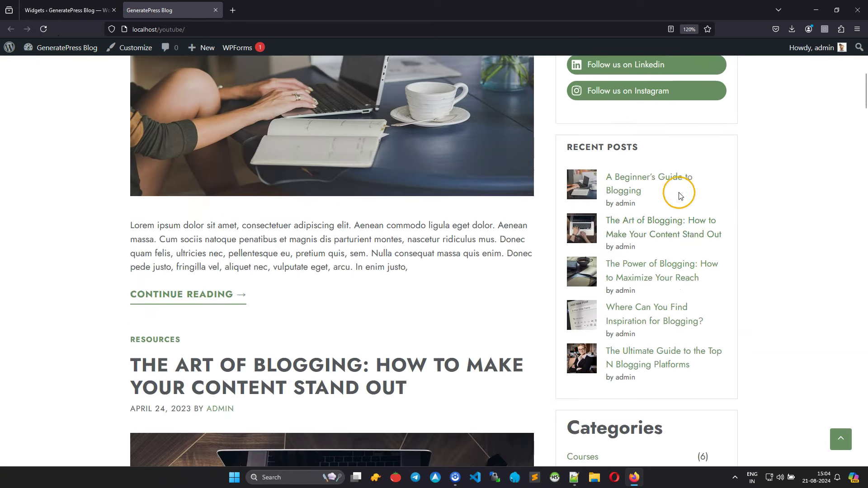
scroll(645, 248, down, 2)
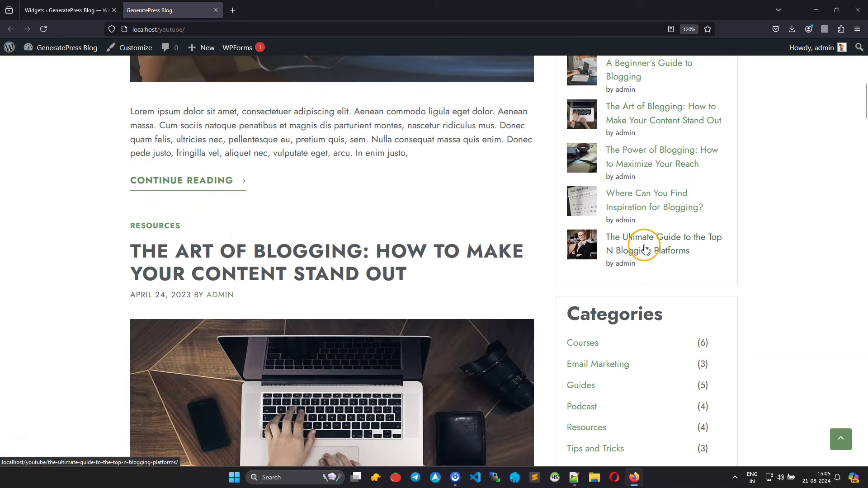
scroll(635, 296, down, 3)
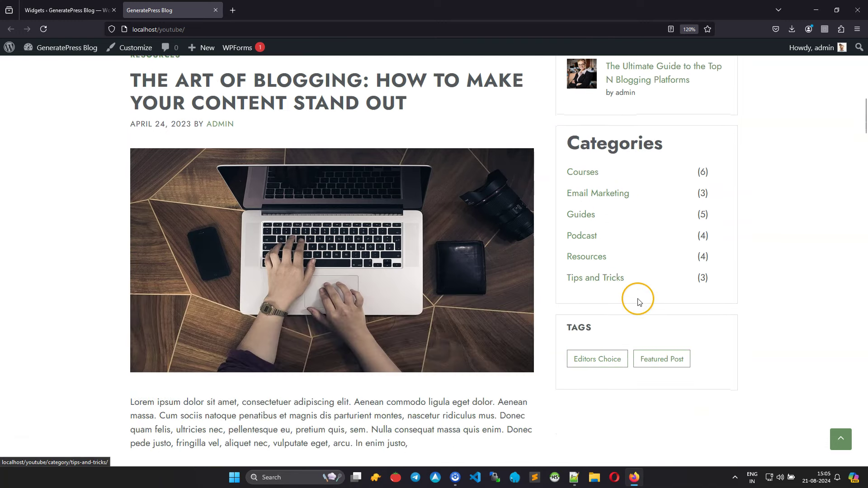
scroll(668, 247, up, 5)
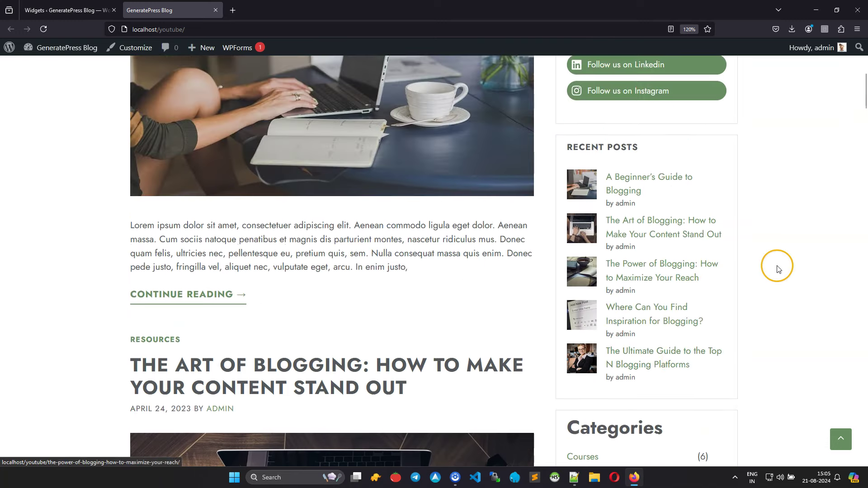
scroll(790, 316, down, 8)
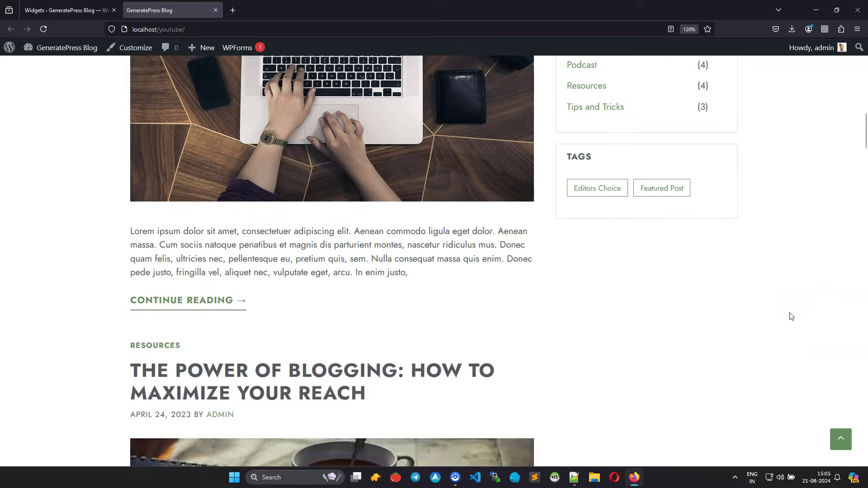
drag(864, 139, 864, 63)
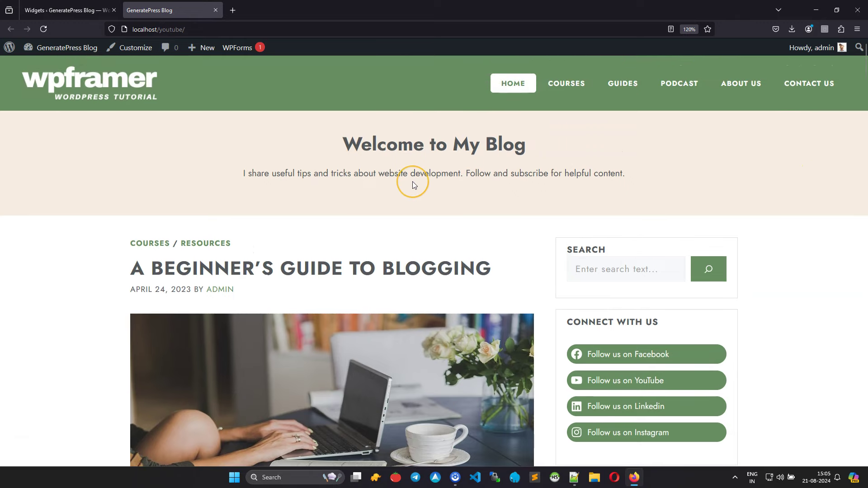
scroll(412, 182, down, 3)
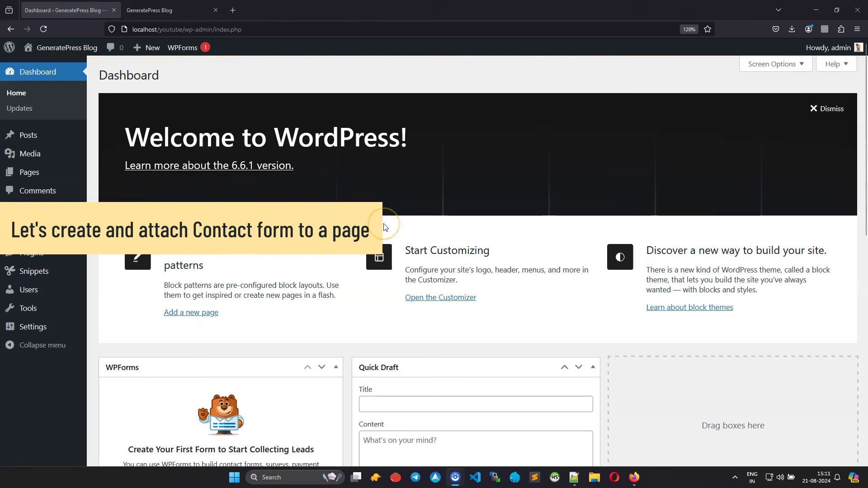
Step: Start a new form in WPForms and get past the form builder's welcome message
mouse_move(17, 208)
click(121, 211)
click(231, 152)
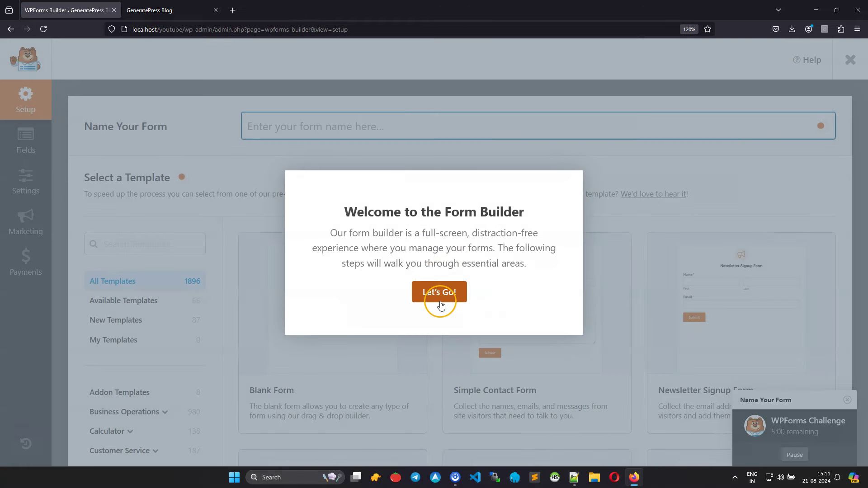
click(736, 193)
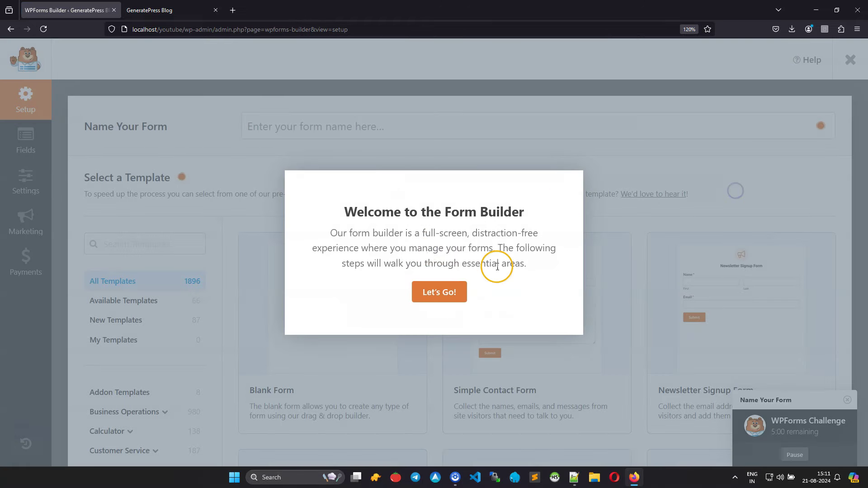
click(442, 292)
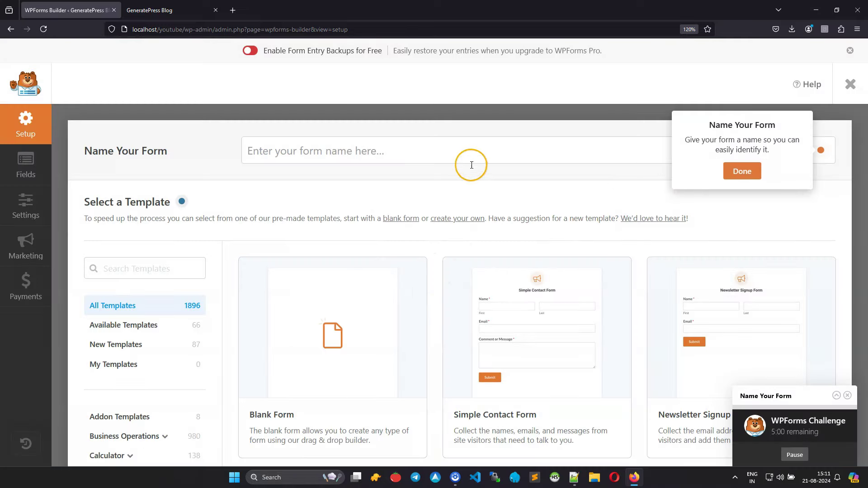
Step: Name the new form "Contact Form" and create it from the Simple Contact Form template
click(433, 149)
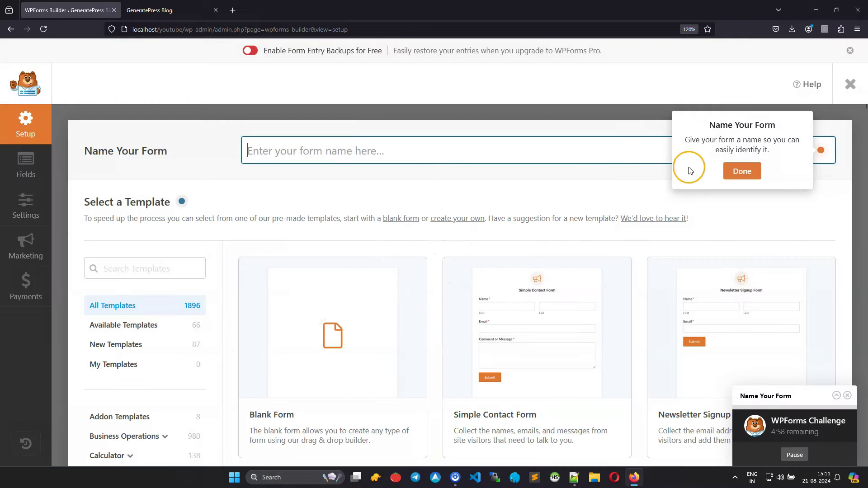
click(733, 168)
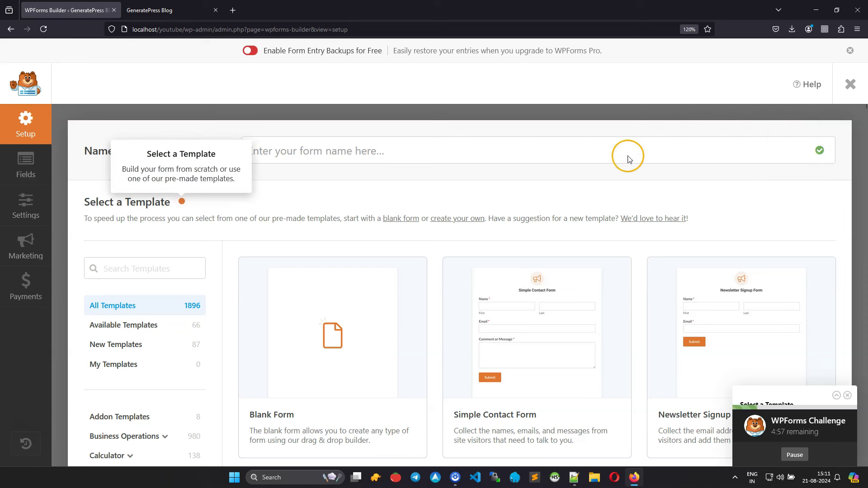
click(324, 153)
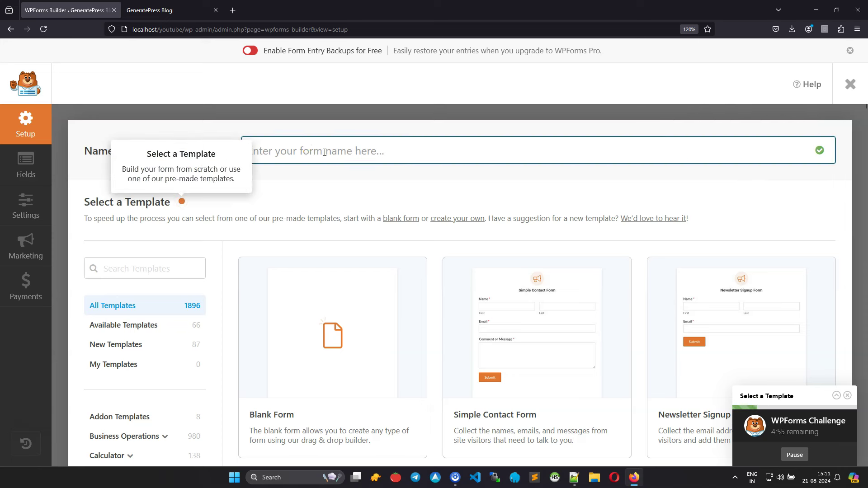
text(Contact Form)
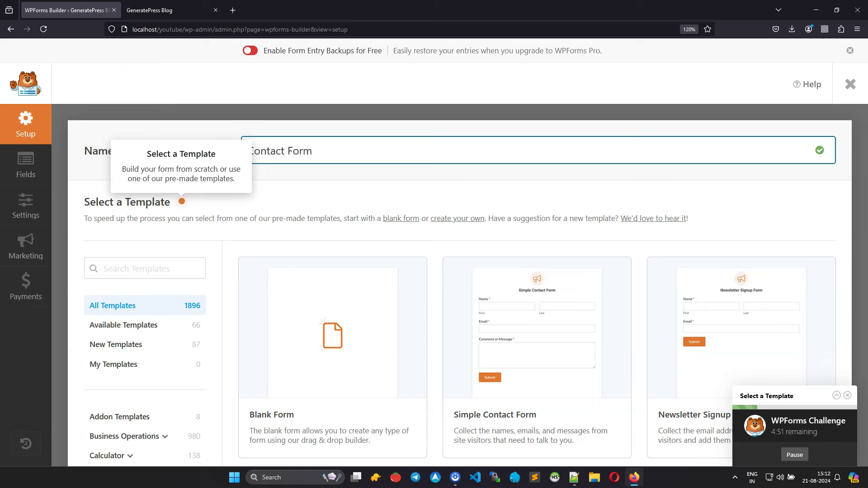
scroll(560, 374, down, 1)
click(503, 381)
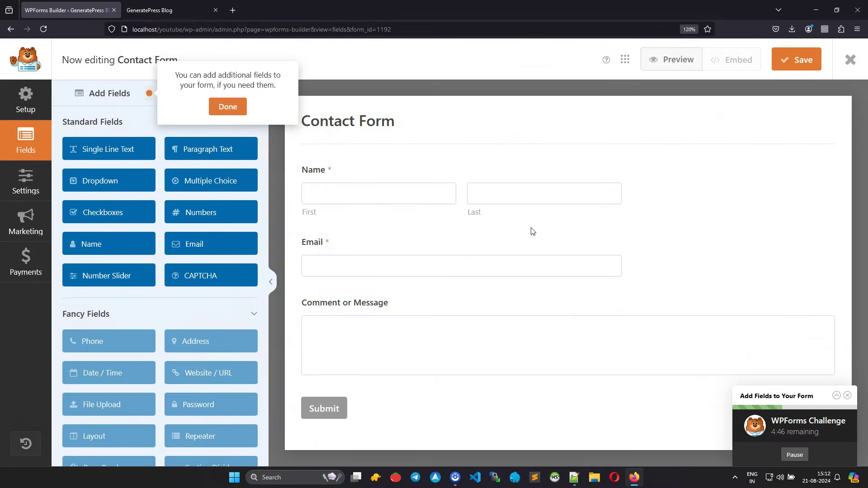
Step: Set the field size of the form's Name field to Large
click(393, 197)
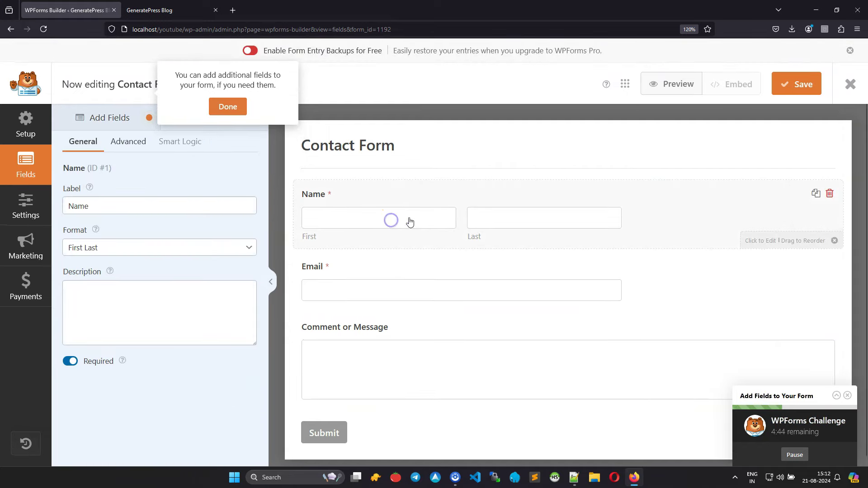
click(130, 142)
click(111, 204)
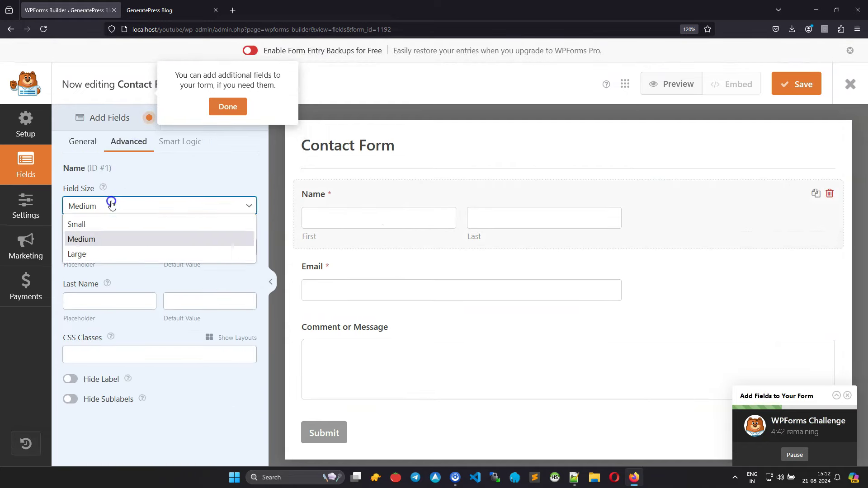
click(107, 253)
Step: Set the Email field's size to Large, save the contact form and close the form builder
click(379, 292)
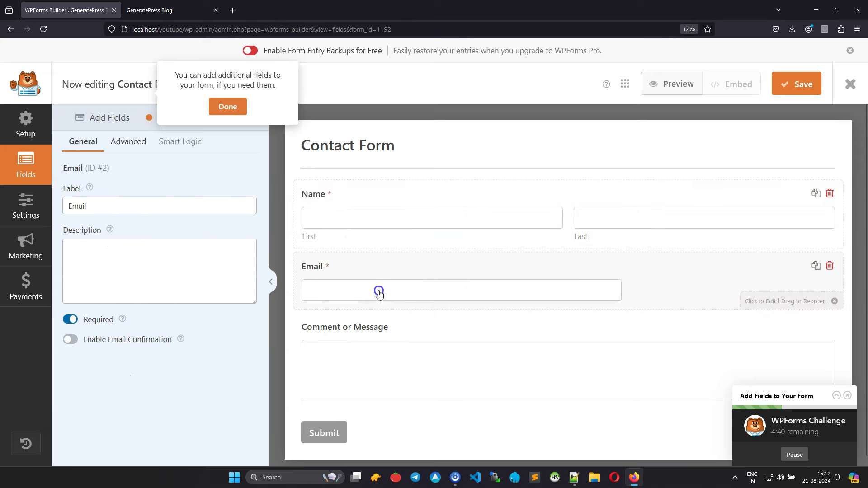
click(118, 143)
click(106, 207)
click(102, 252)
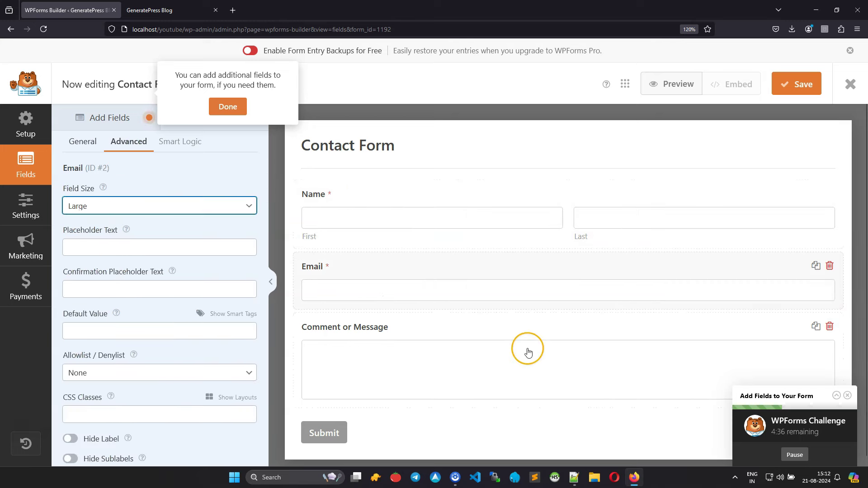
click(811, 85)
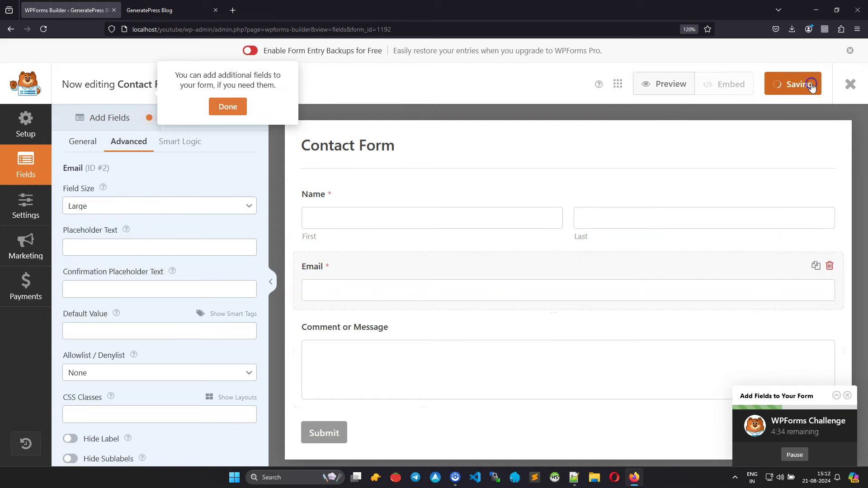
click(850, 84)
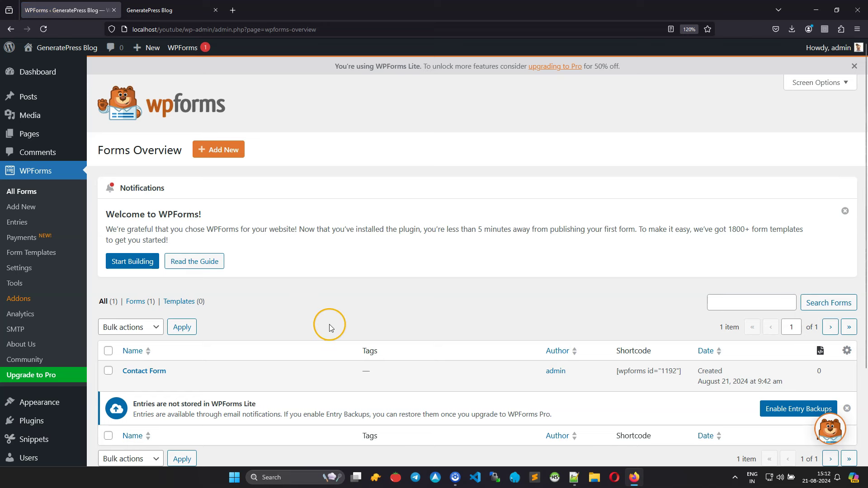
Step: Open the existing Contact Us page for editing and place the cursor at its title
mouse_move(31, 132)
click(111, 136)
click(151, 199)
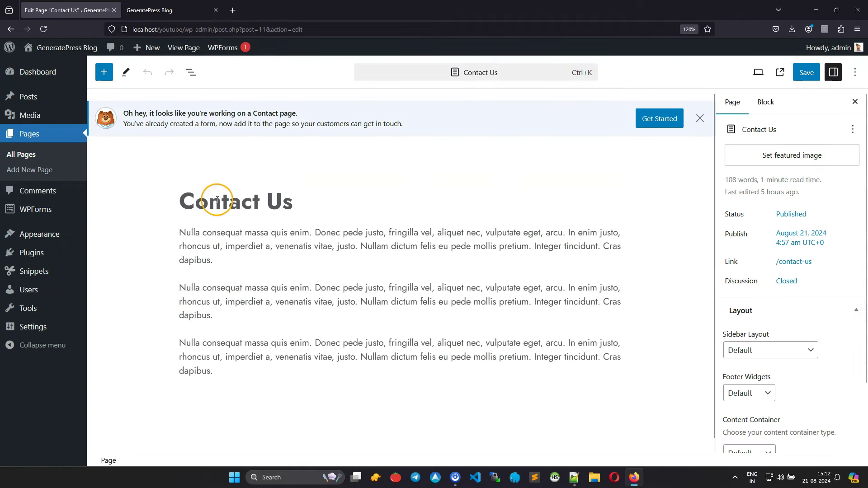
click(294, 205)
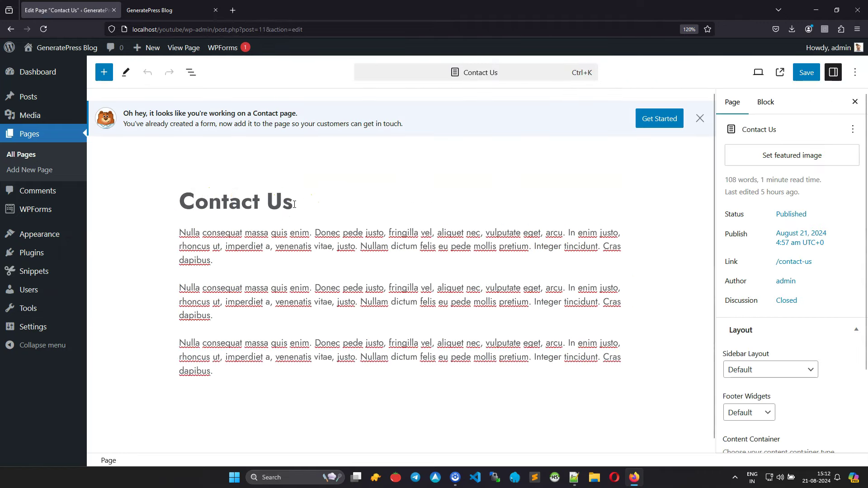
Step: Insert a WPForms block directly below the Contact Us title, select Contact Form in it and save the page
key(Return)
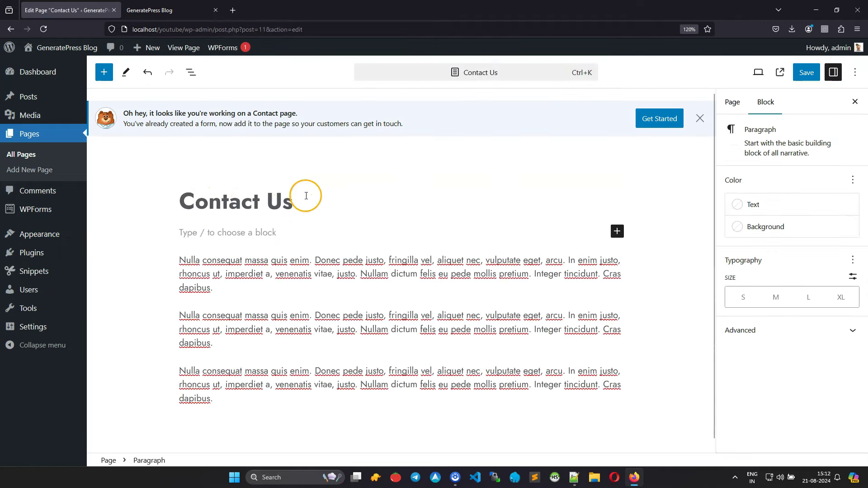
click(617, 231)
click(672, 272)
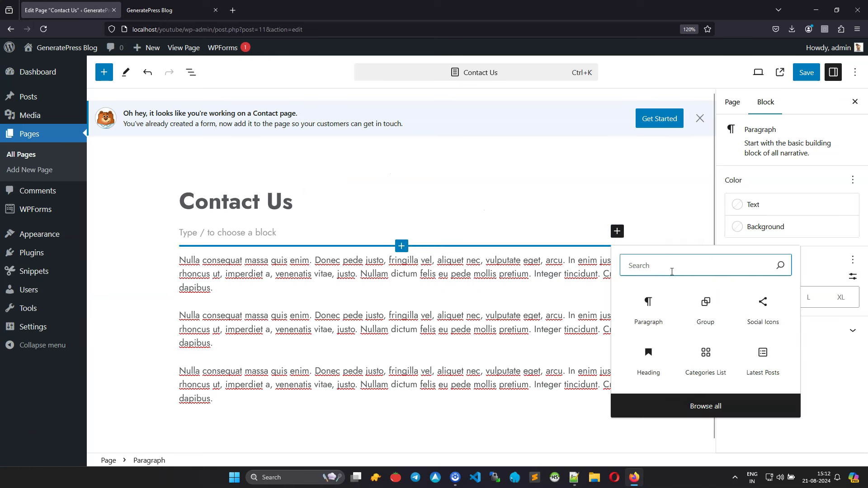
text(wp)
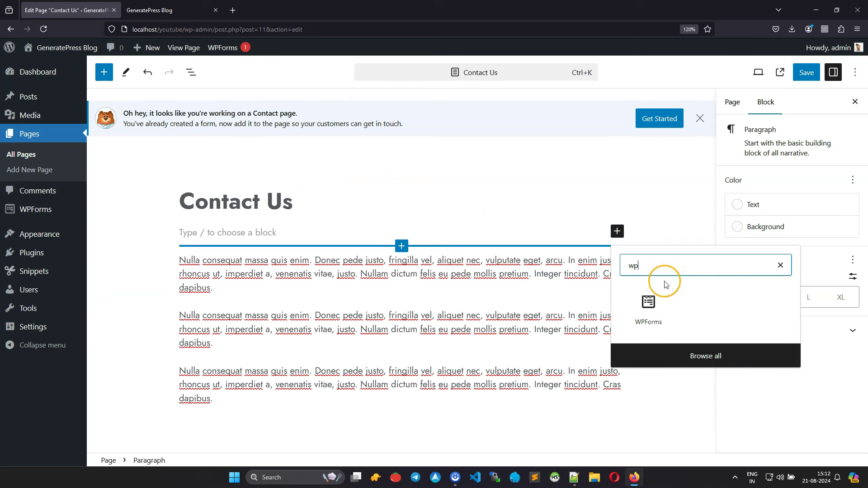
click(650, 307)
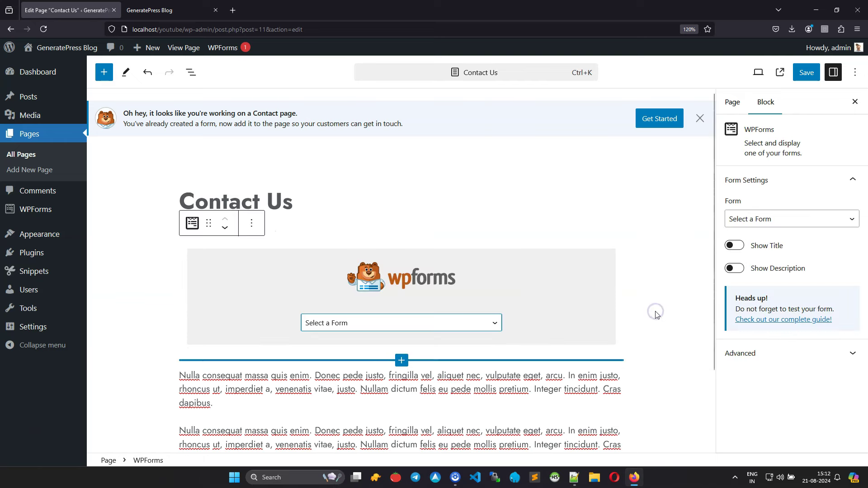
click(407, 324)
click(340, 355)
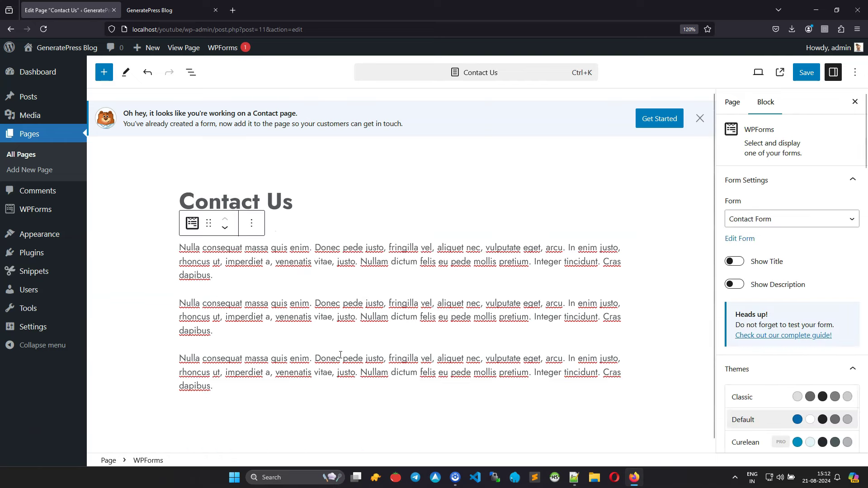
click(807, 73)
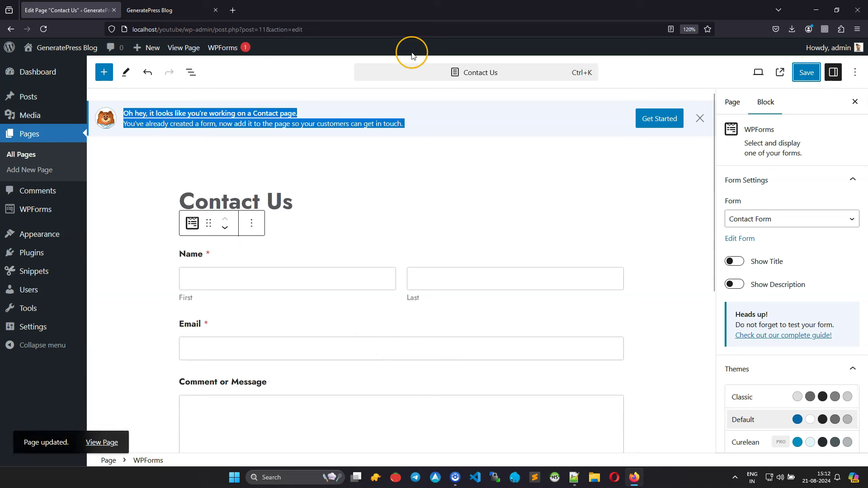
Step: View the Contact Us page on the live site and look over the embedded form
click(168, 9)
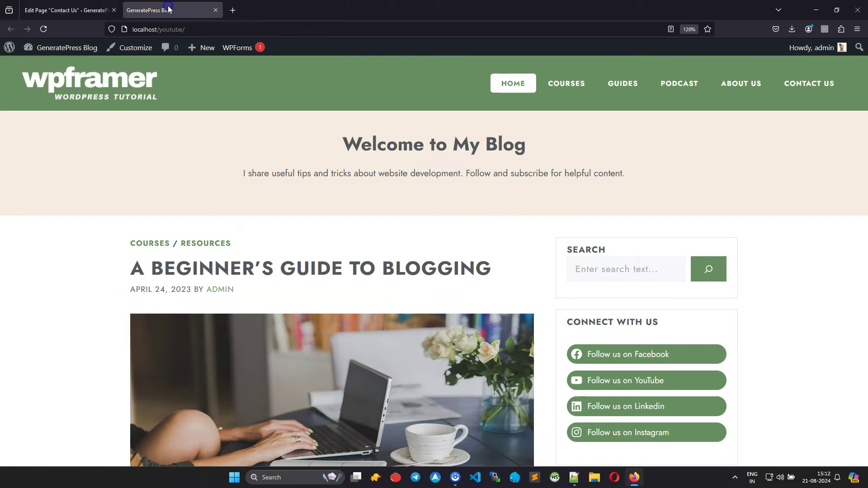
click(807, 82)
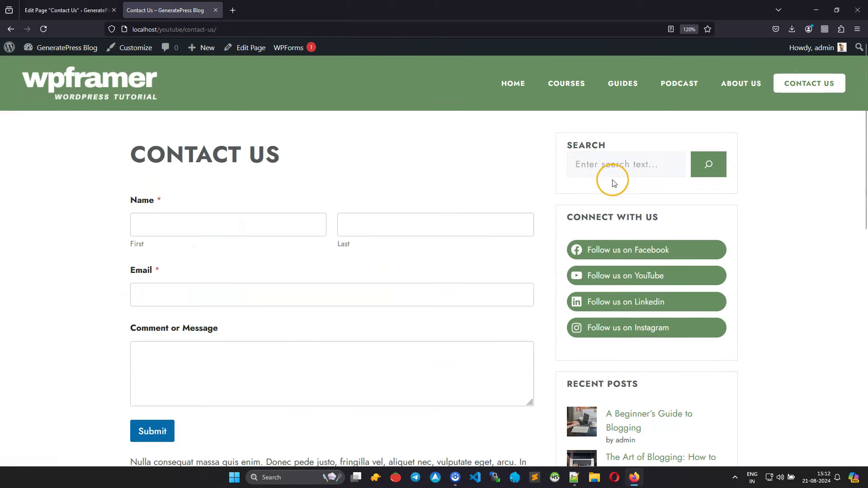
scroll(350, 257, down, 5)
scroll(352, 257, up, 5)
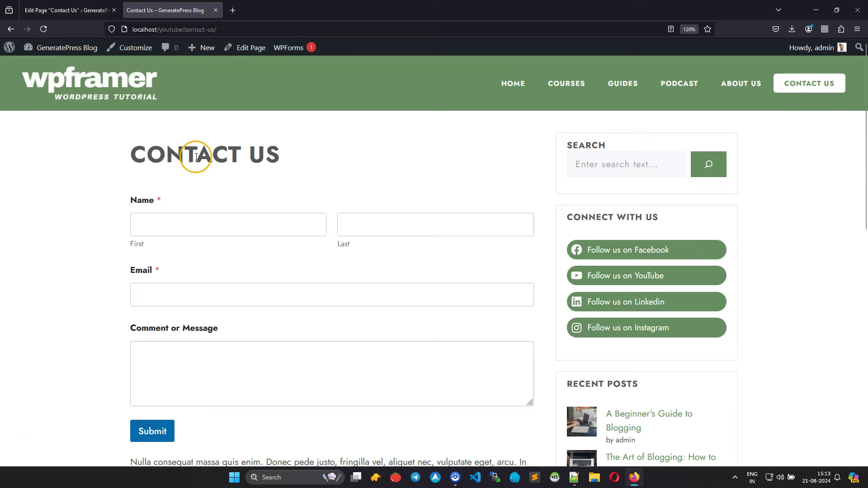
Step: Open the GeneratePress Custom Copyright Text snippet for editing from the Snippets list
click(62, 10)
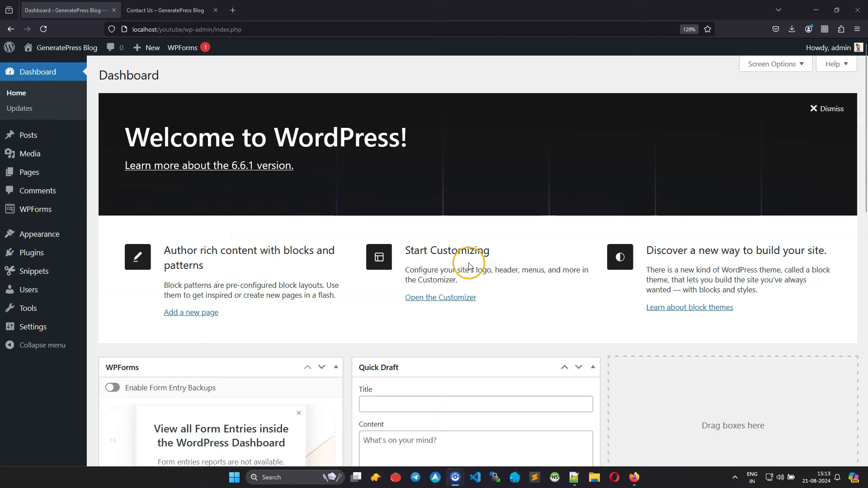
mouse_move(55, 272)
click(117, 273)
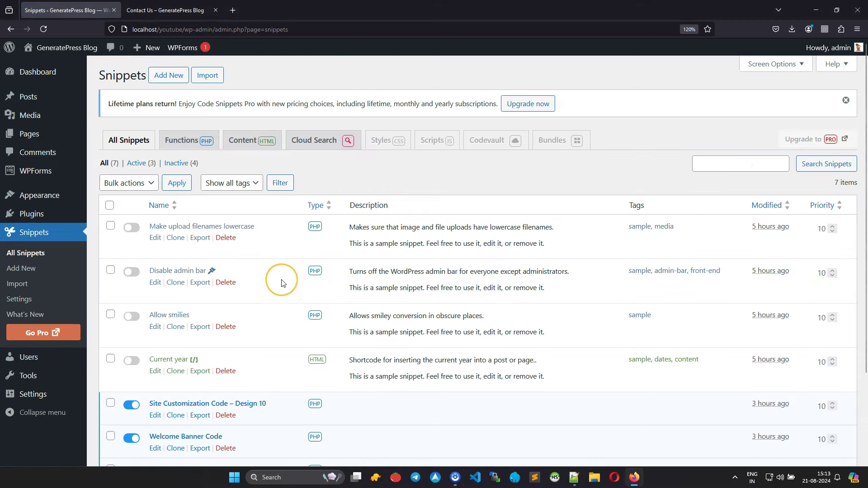
scroll(281, 278, down, 3)
click(239, 363)
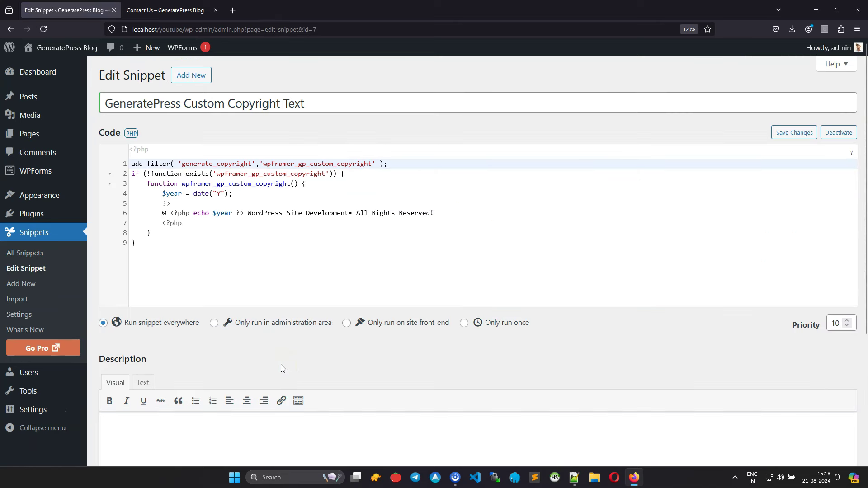
Step: Replace "WordPress Site Development" in the copyright code with "Enter Your Text Here" and save the snippet
double_click(256, 213)
shift+click(351, 213)
text(Enter Your Text He)
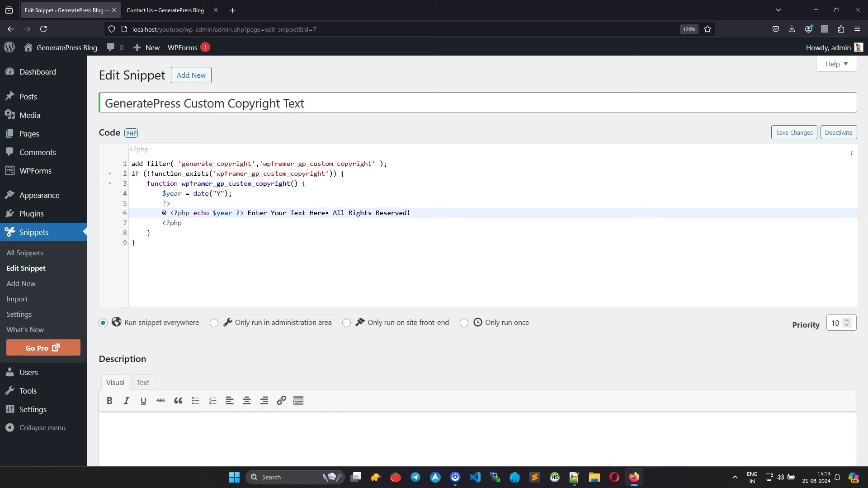
click(790, 132)
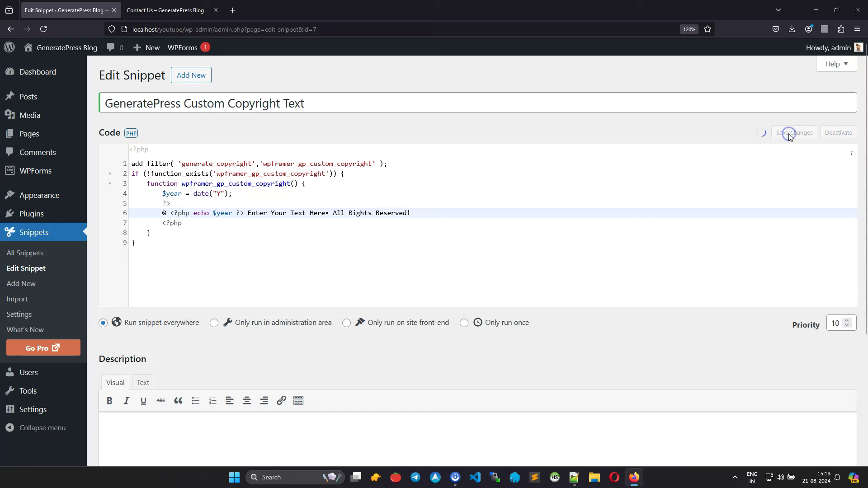
Step: Reload the live Contact Us page, check the footer's copyright text and go to the site's Home page
click(188, 10)
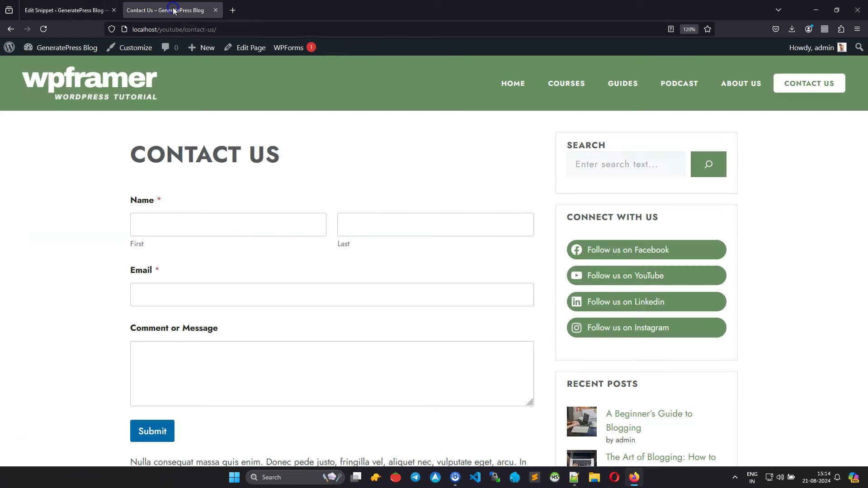
click(44, 29)
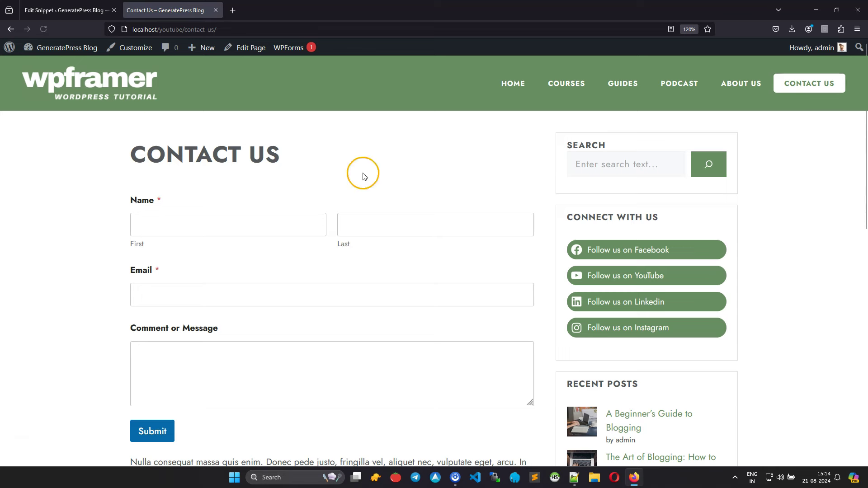
drag(866, 149, 864, 410)
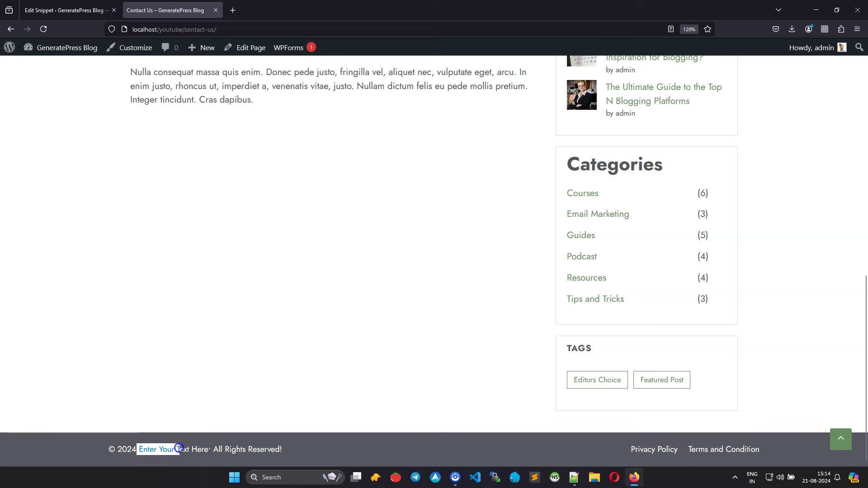
click(208, 448)
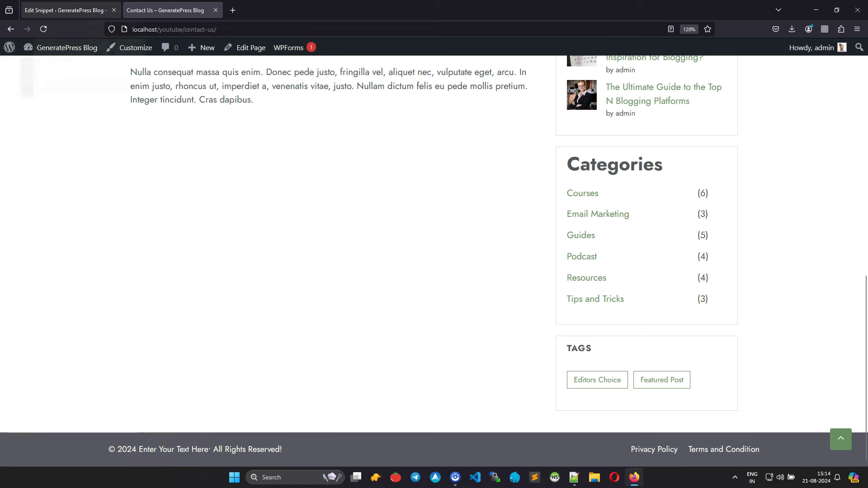
key(ctrl+Tab)
click(168, 10)
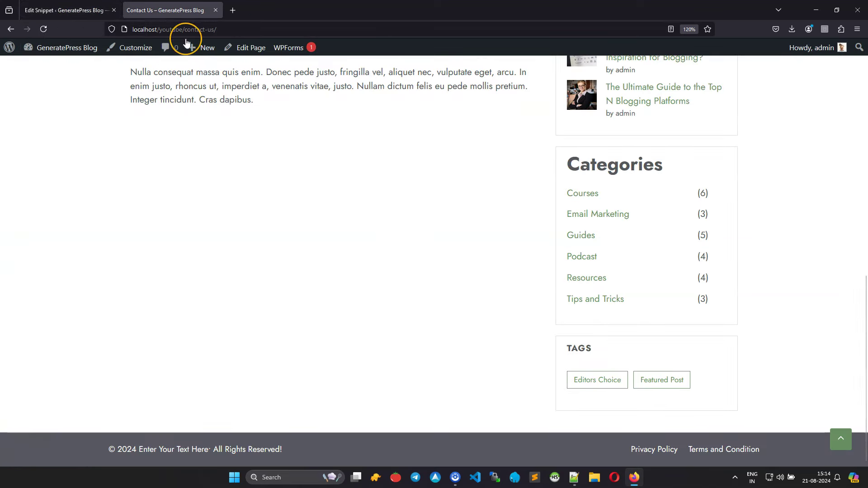
drag(866, 343, 862, 59)
click(497, 84)
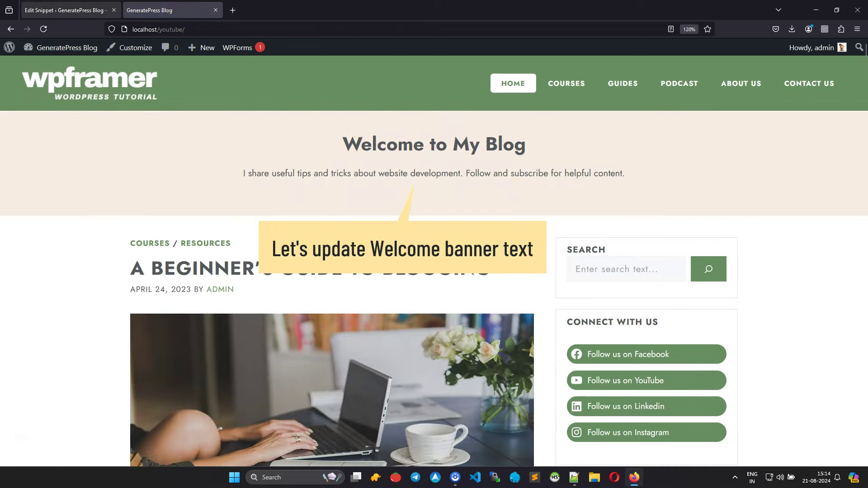
Step: Return to the full snippets list in the dashboard and open the Welcome Banner Code snippet for editing
click(66, 10)
click(13, 253)
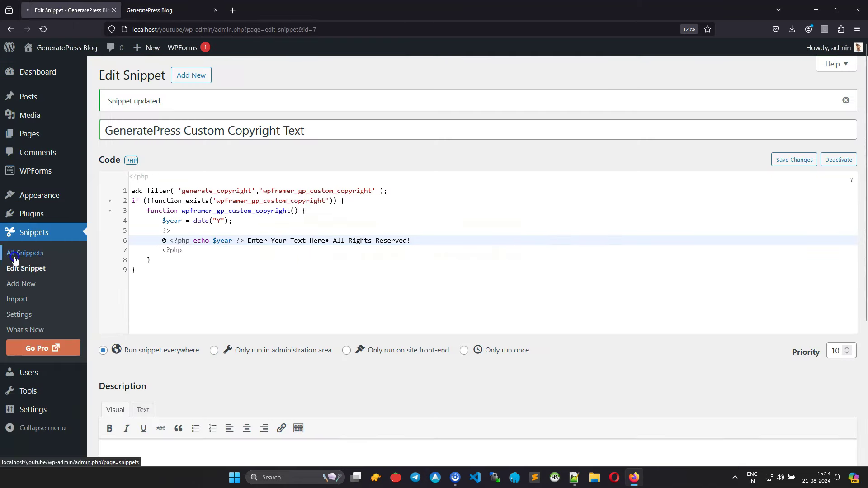
scroll(227, 305, down, 3)
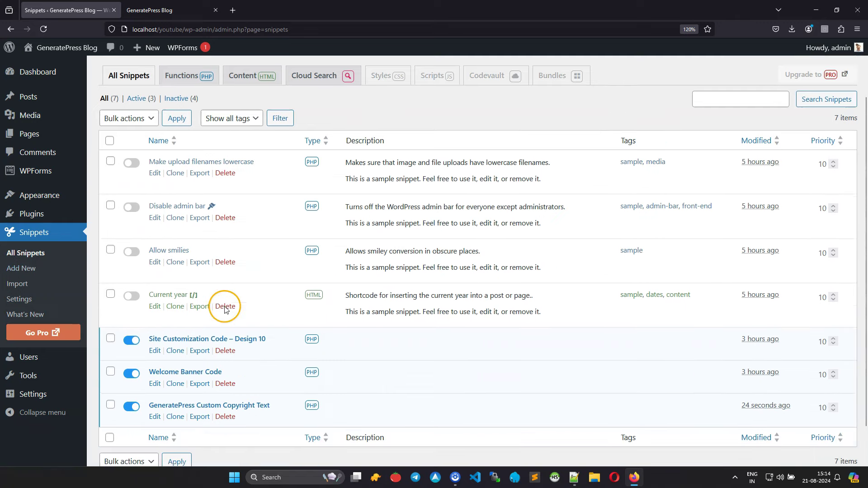
click(204, 332)
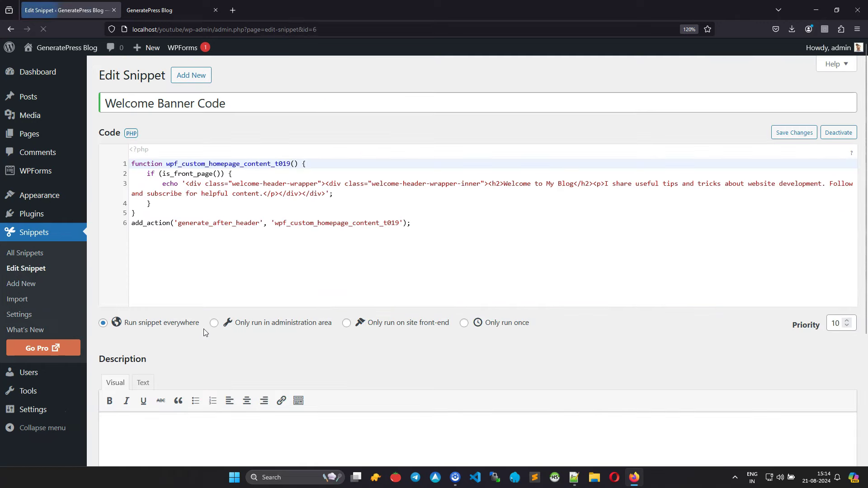
Step: Replace the banner's h2 heading text in the code with "This is updated title"
click(626, 192)
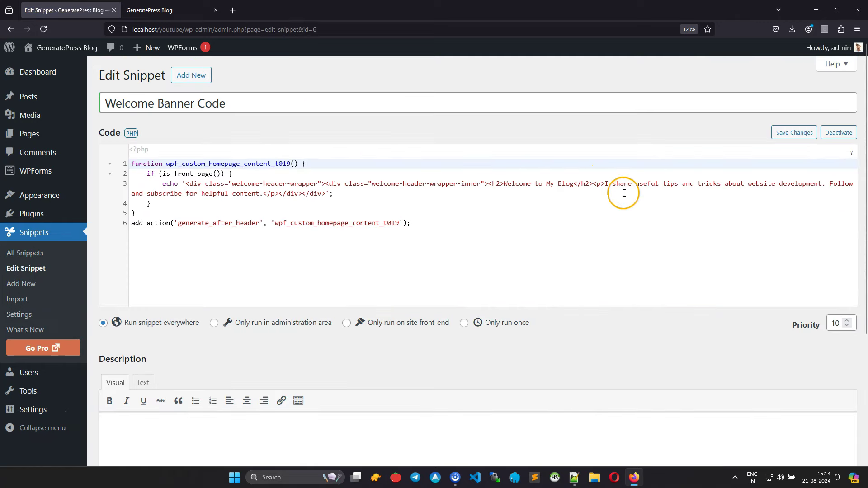
drag(504, 183, 573, 184)
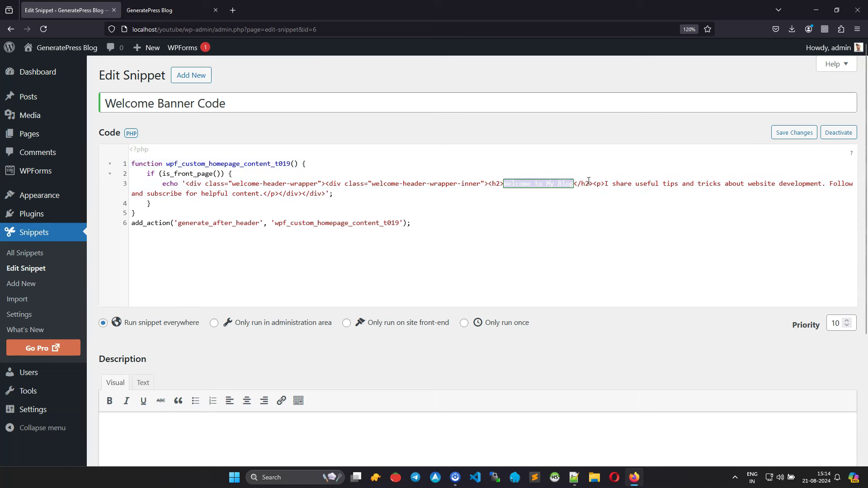
text(This is updated ti)
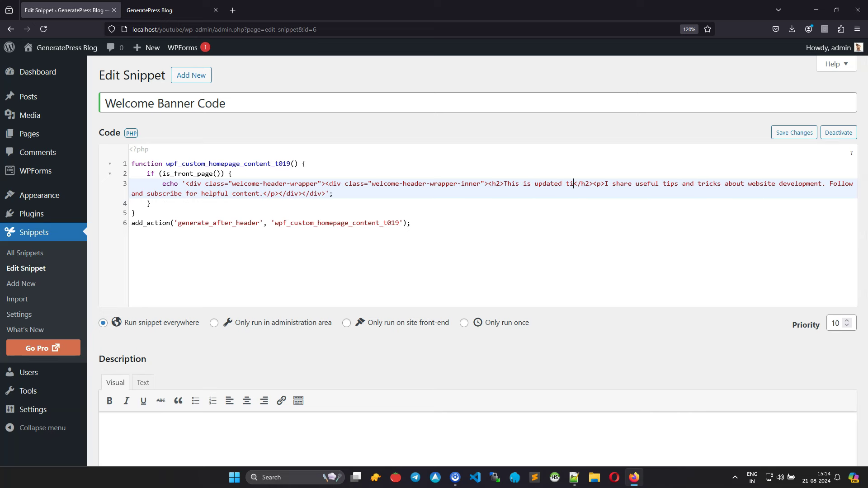
text(tle</h2><p>)
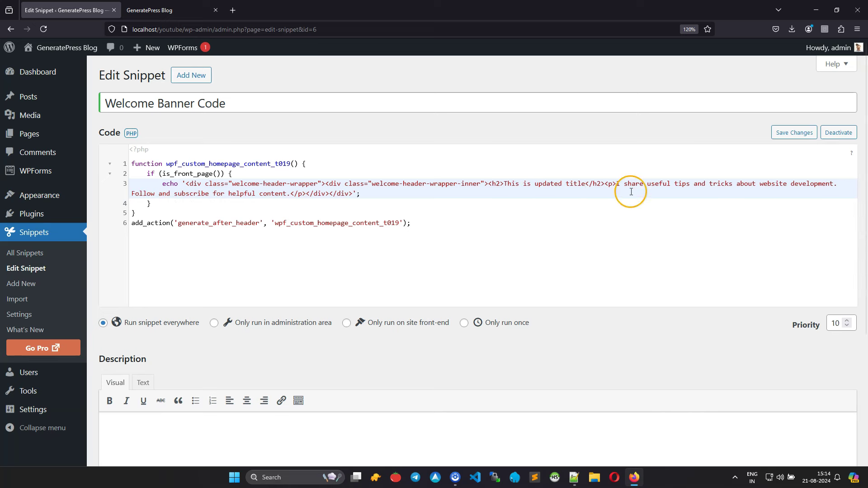
Step: Replace the banner's paragraph text in the code with "You can add your custom text here."
text(You can add)
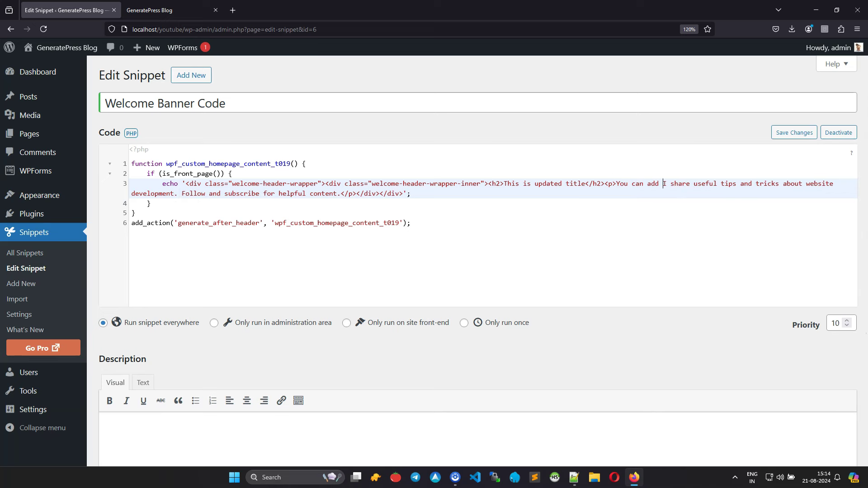
text( your custom te)
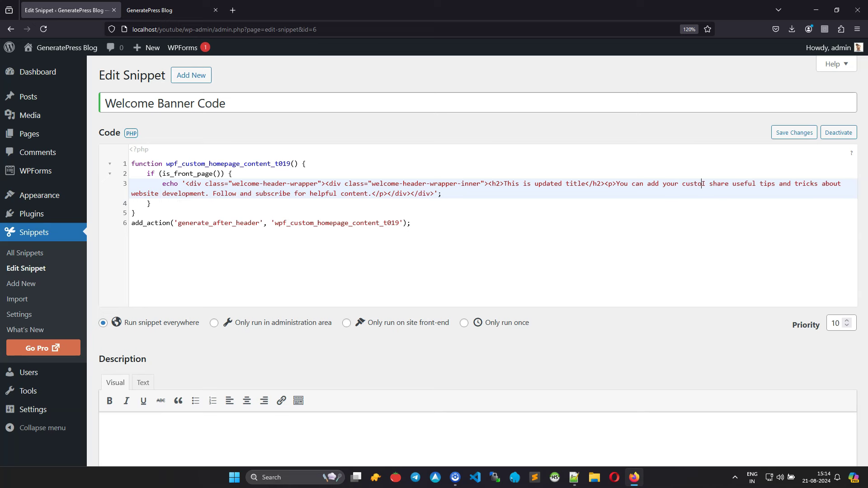
text(xt here)
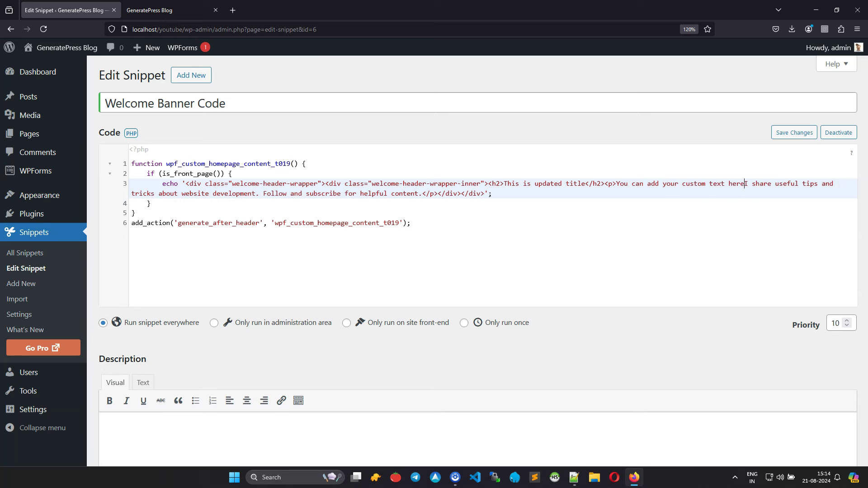
text(.)
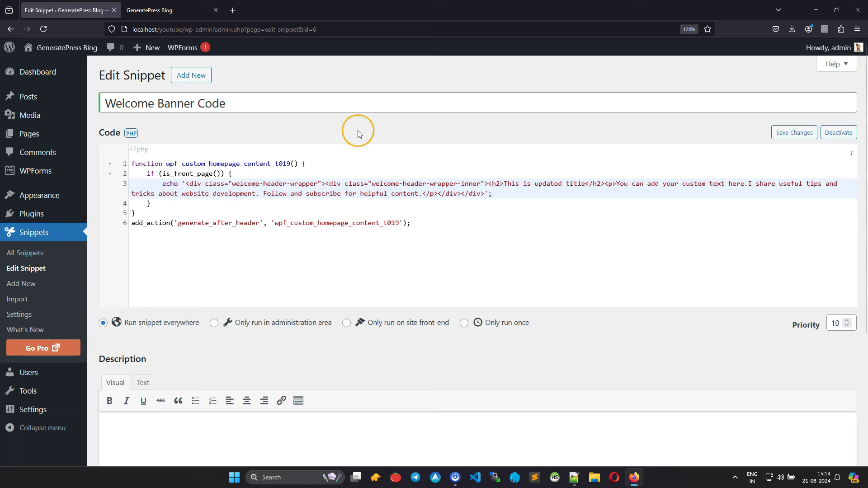
shift+click(423, 193)
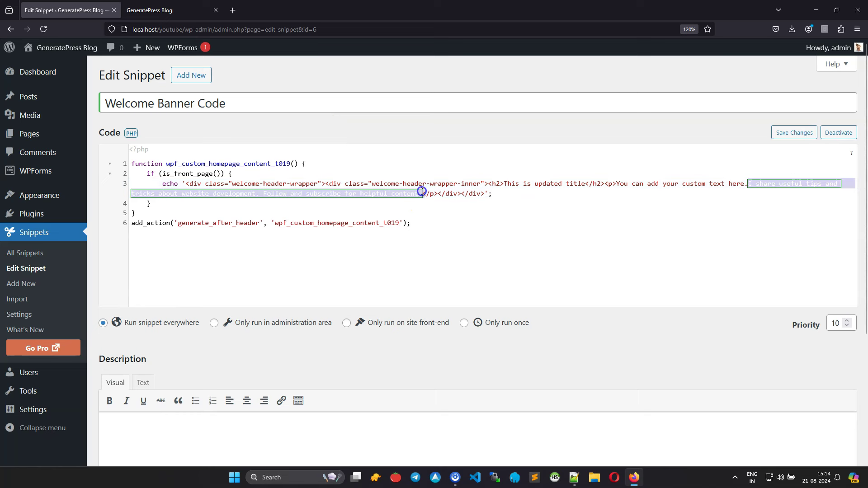
key(BackSpace)
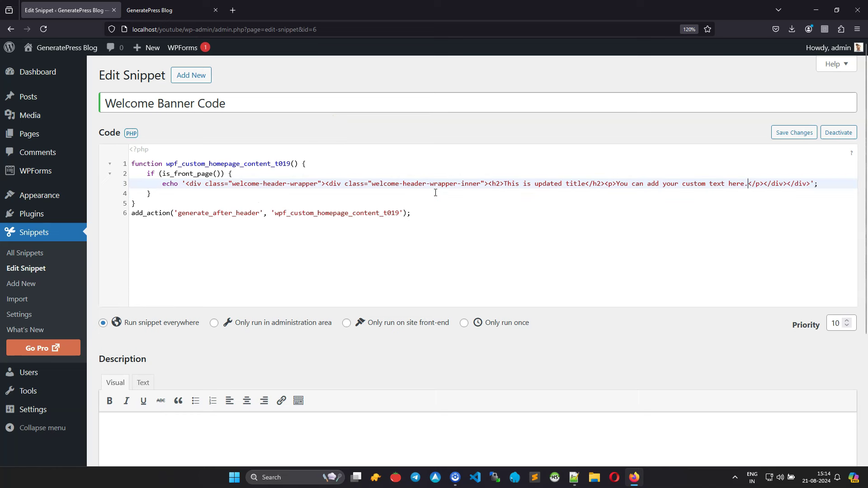
Step: Save the Welcome Banner Code snippet and reload the live homepage to check the banner
click(794, 135)
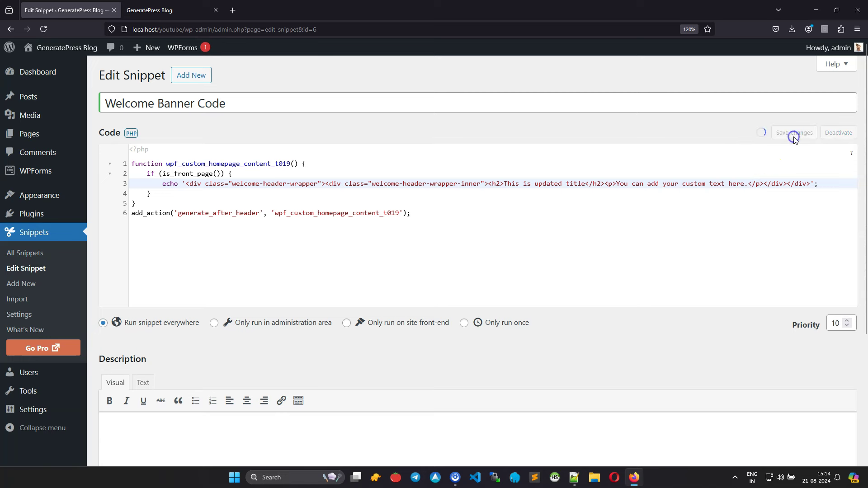
click(159, 9)
click(46, 31)
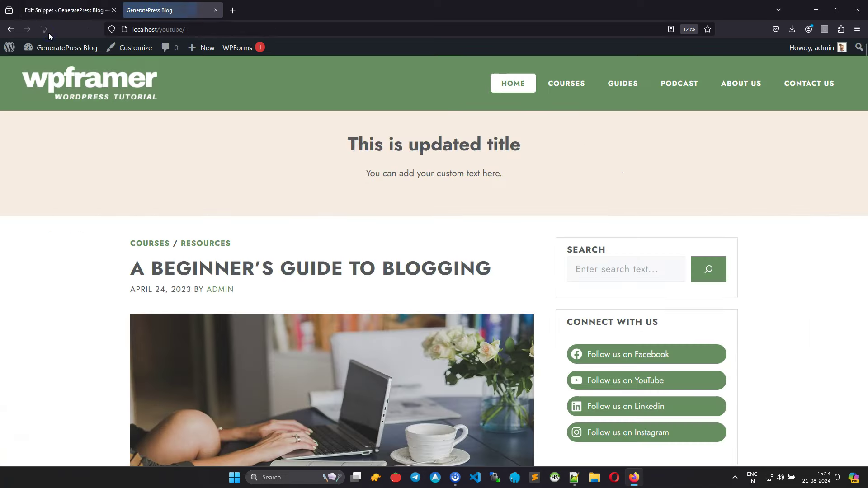